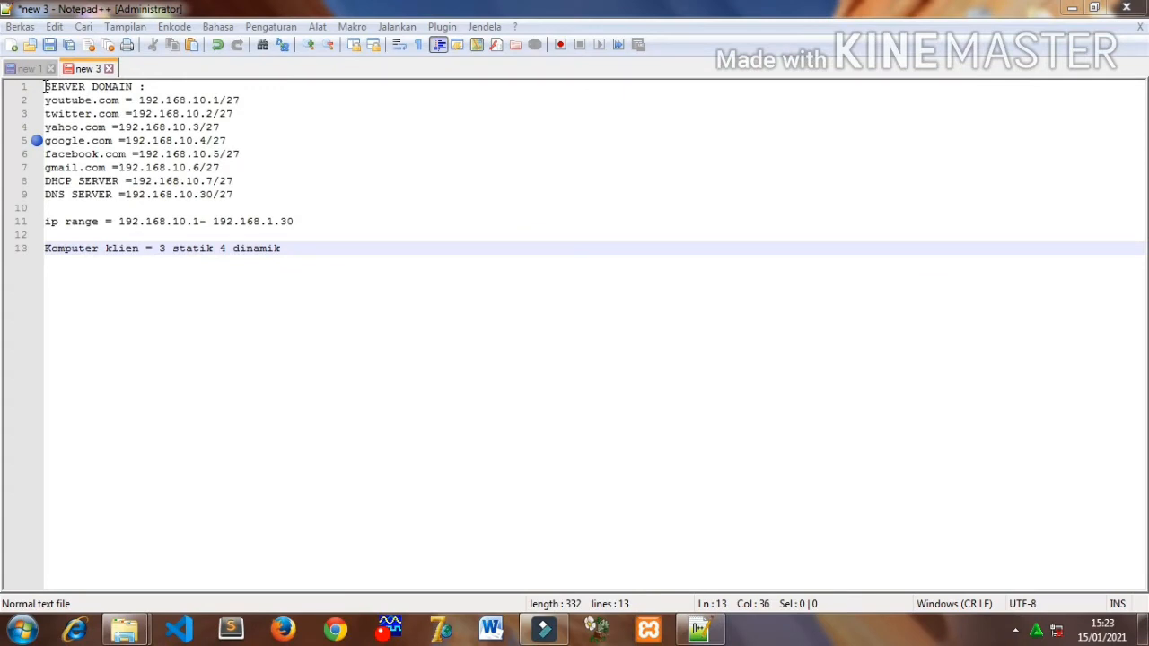
- Review the server domain addresses, the IP range and the client computer count in the planning notes
{"action": "left_click_drag", "start_coordinate": [45, 87], "coordinate": [239, 170]}
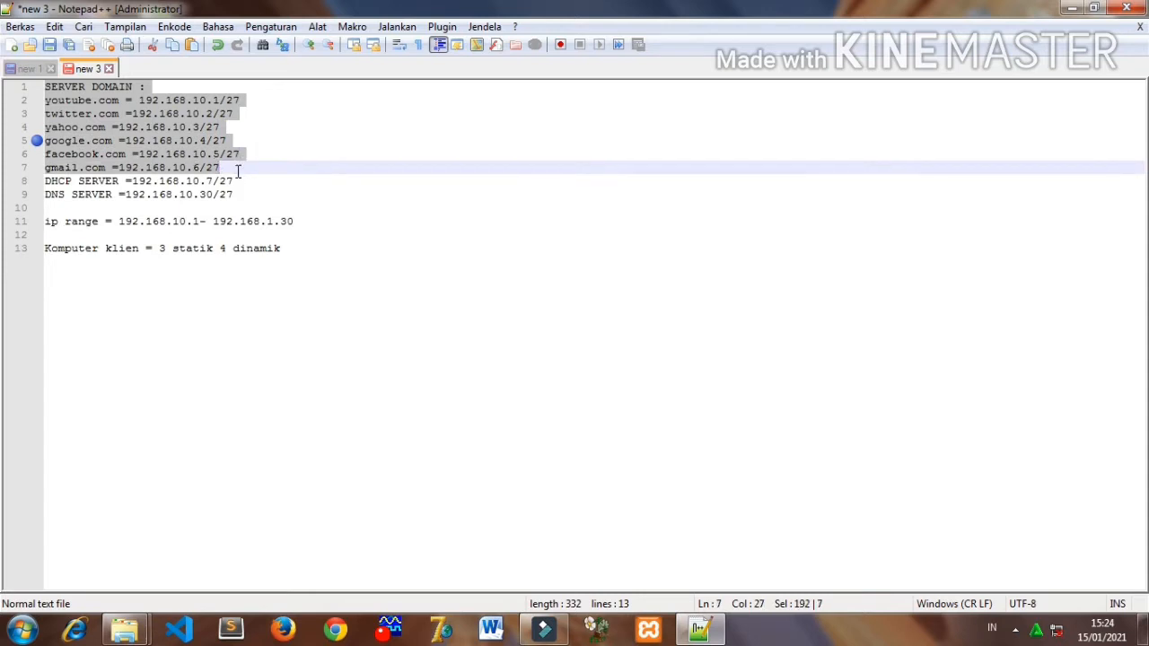
{"action": "left_click", "coordinate": [80, 171]}
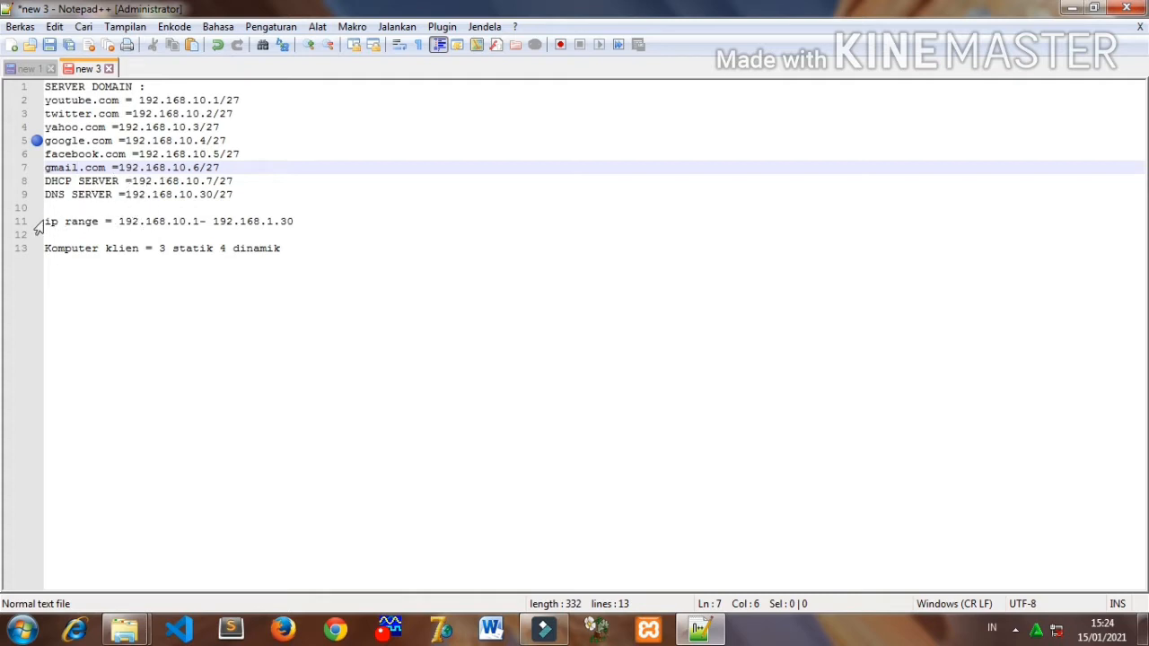
{"action": "left_click_drag", "start_coordinate": [46, 221], "coordinate": [303, 227]}
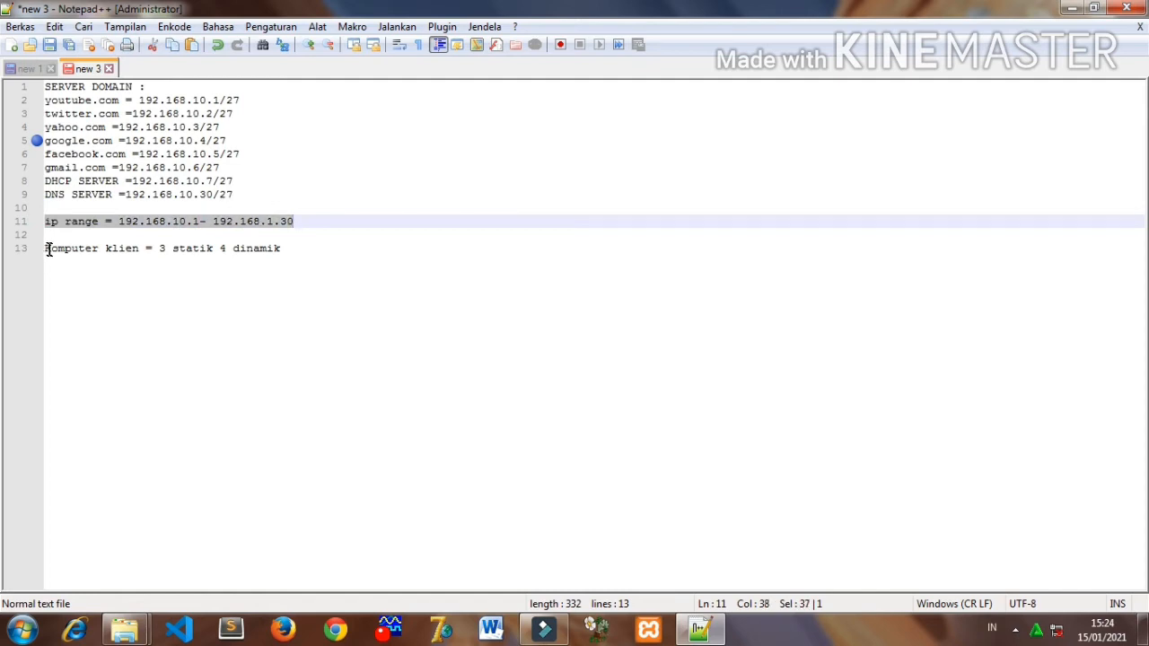
{"action": "left_click_drag", "start_coordinate": [49, 250], "coordinate": [244, 256]}
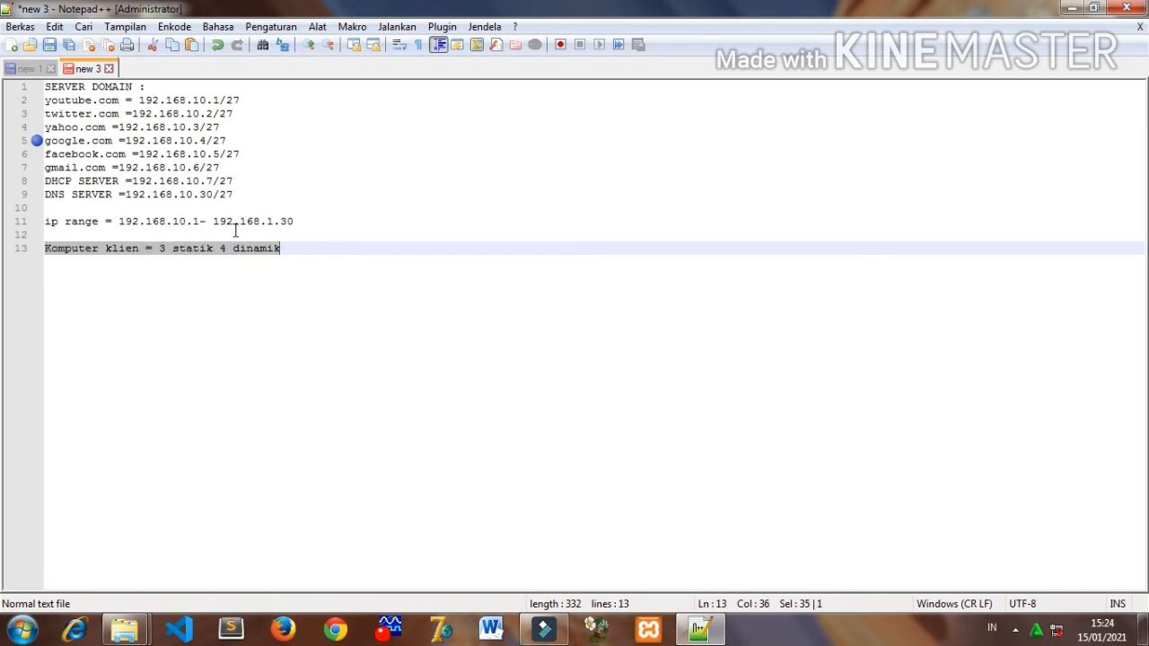
{"action": "left_click", "coordinate": [211, 311]}
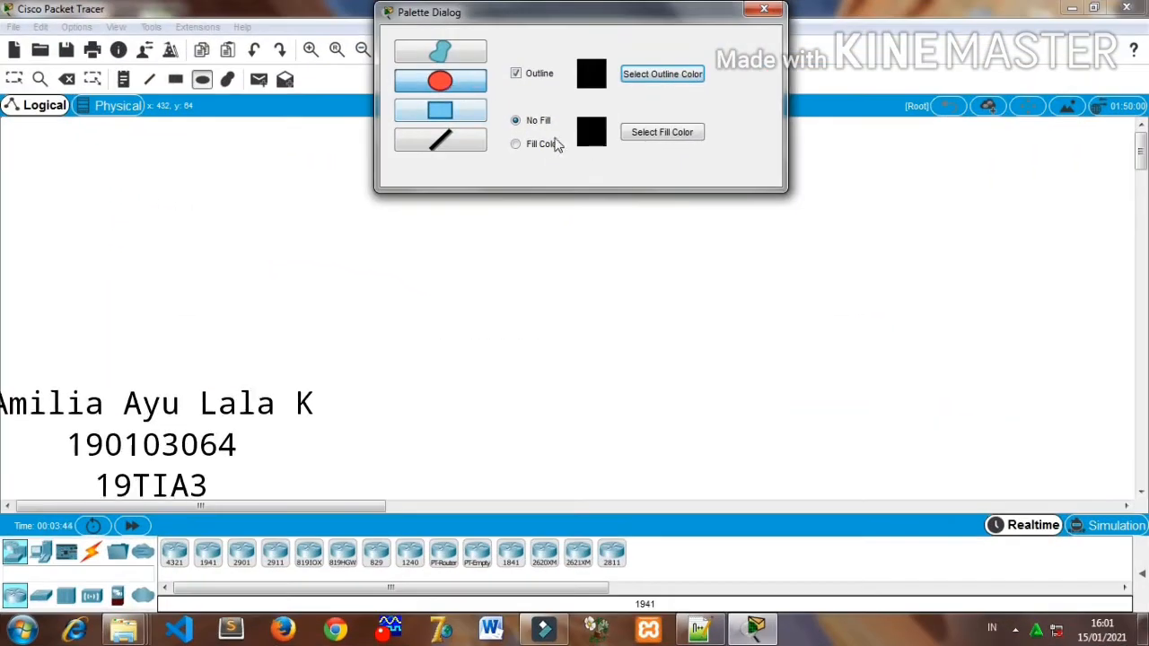
- Draw a large ellipse with a black outline and fill color #aaaa7f in the upper part of the logical workspace
{"action": "left_click", "coordinate": [542, 143]}
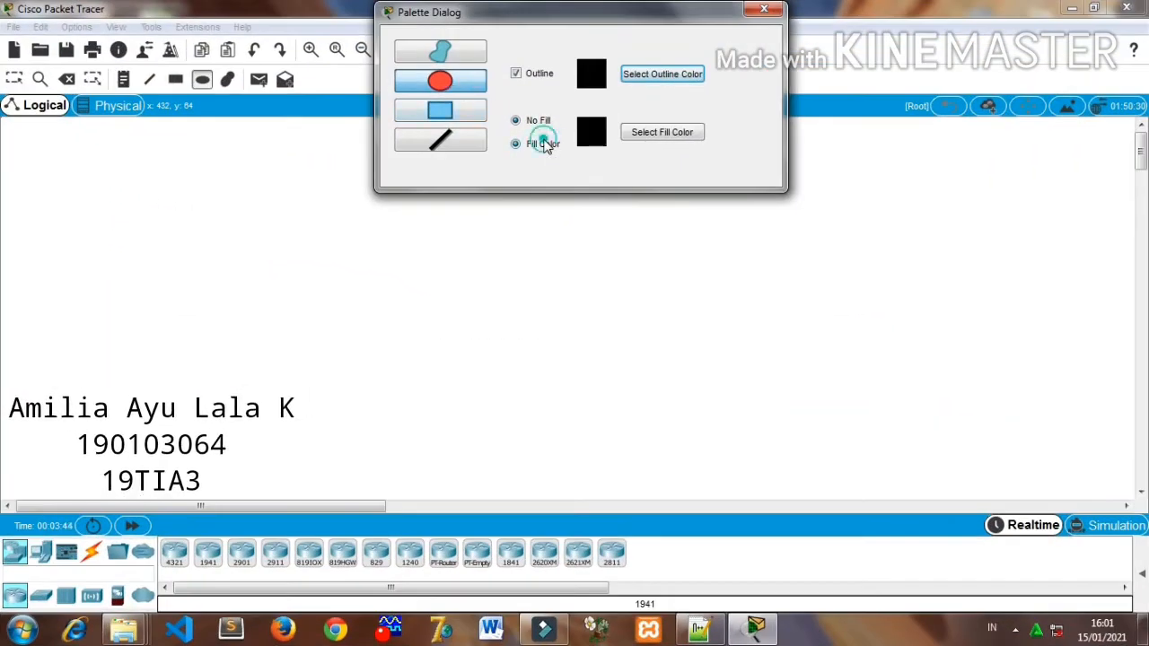
{"action": "left_click", "coordinate": [642, 134]}
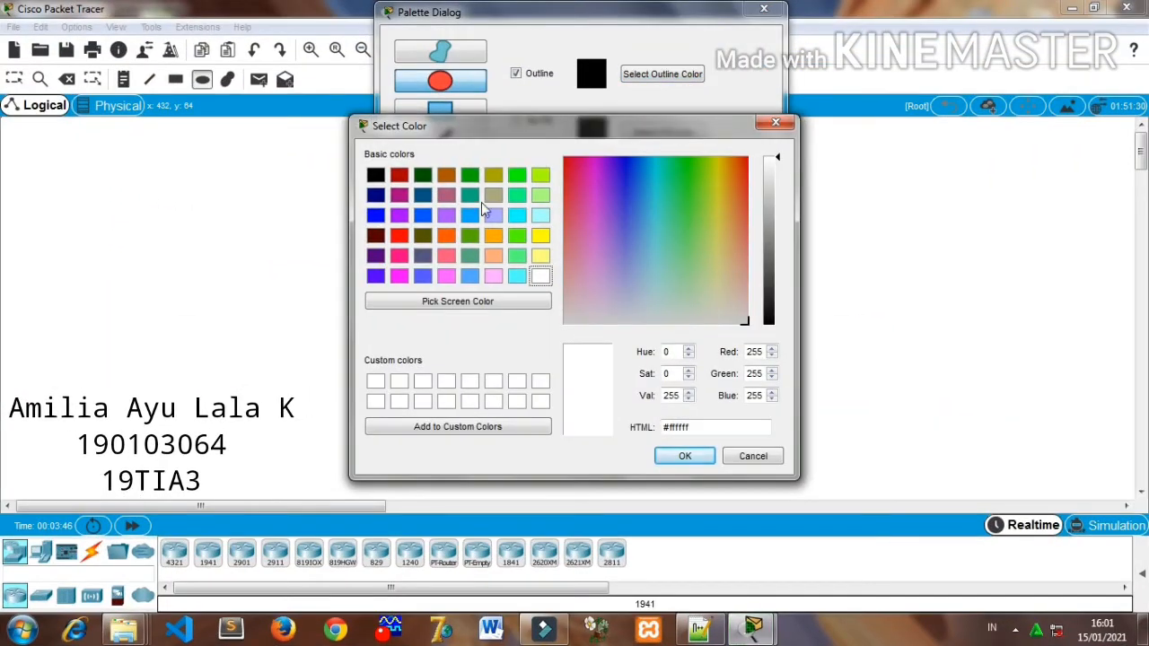
{"action": "left_click", "coordinate": [491, 197]}
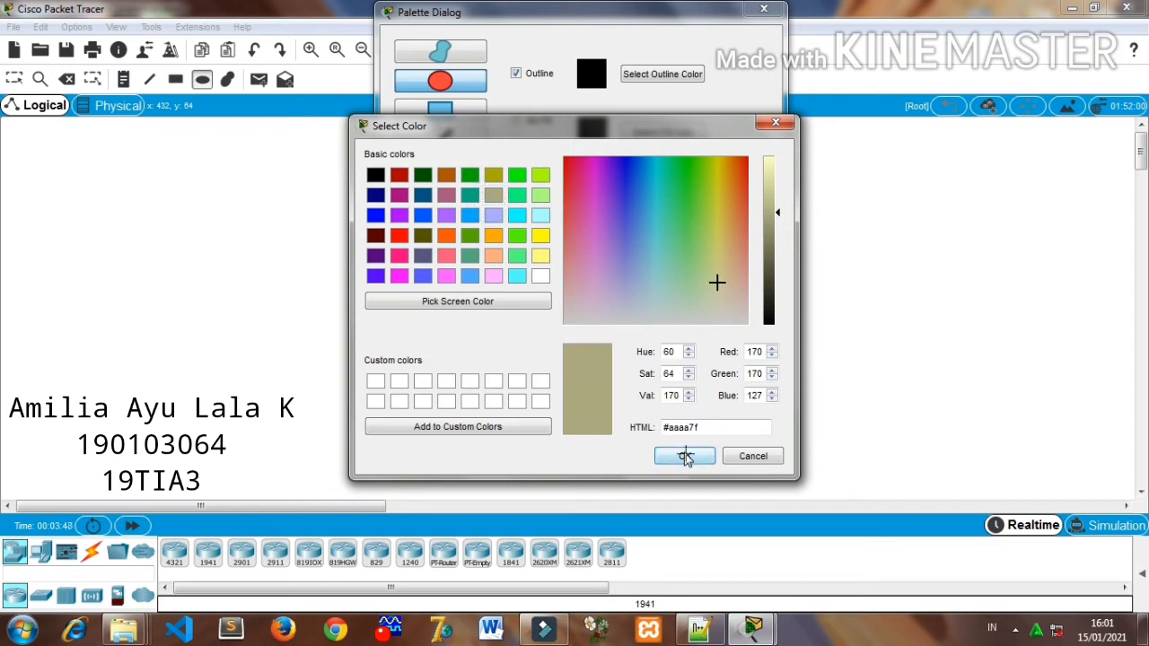
{"action": "left_click", "coordinate": [684, 456]}
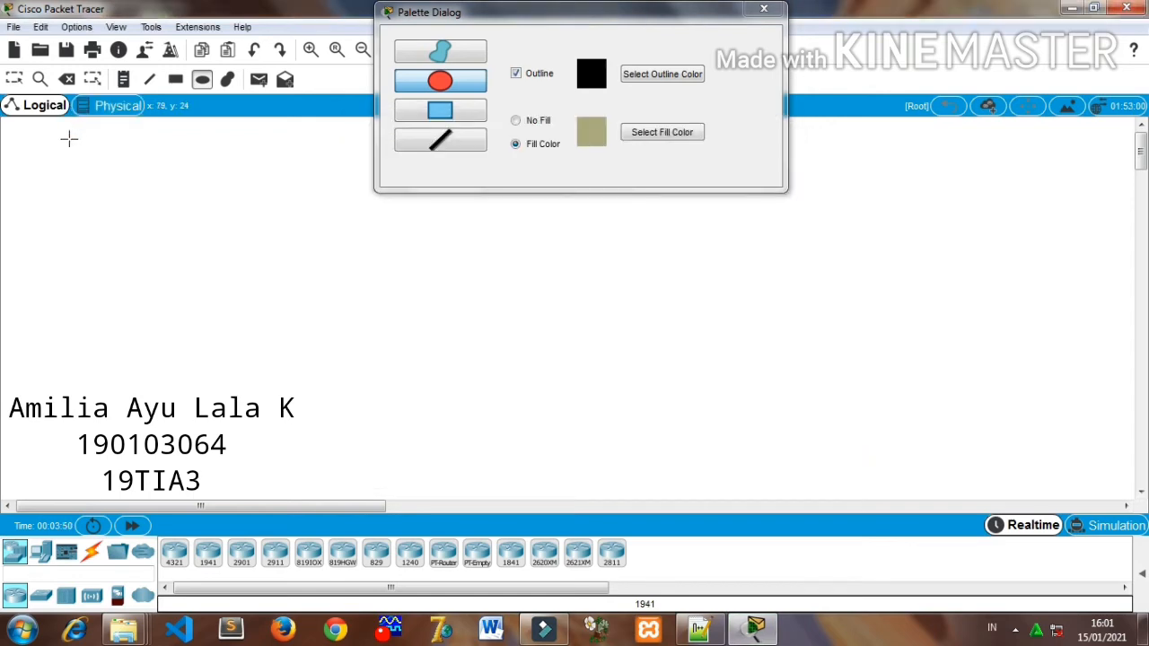
{"action": "left_click_drag", "start_coordinate": [69, 137], "coordinate": [449, 363]}
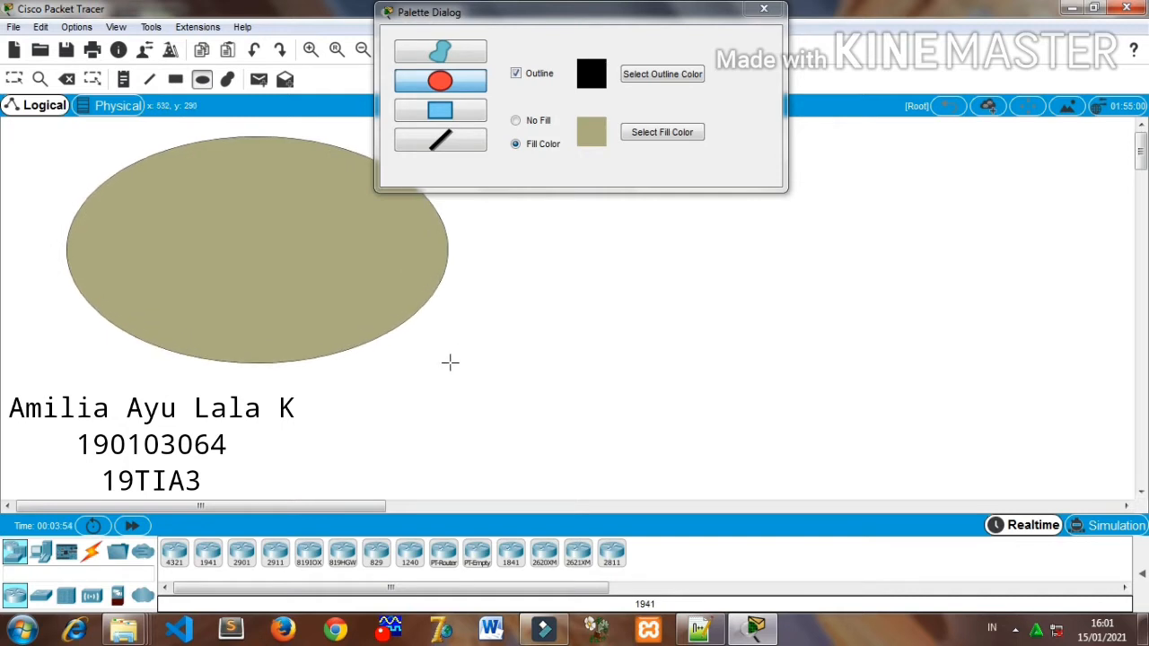
{"action": "left_click", "coordinate": [764, 9]}
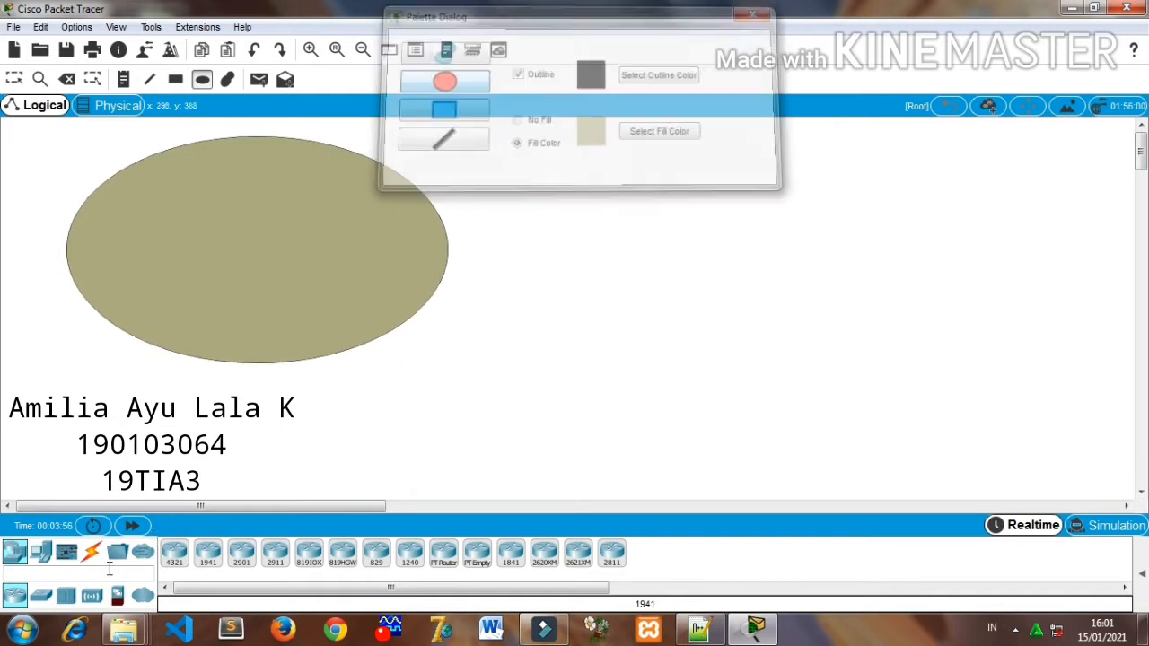
- Place four Server-PT devices inside the ellipse: one at its far west edge, two along the upper part and one at the lower west
{"action": "left_click", "coordinate": [41, 554]}
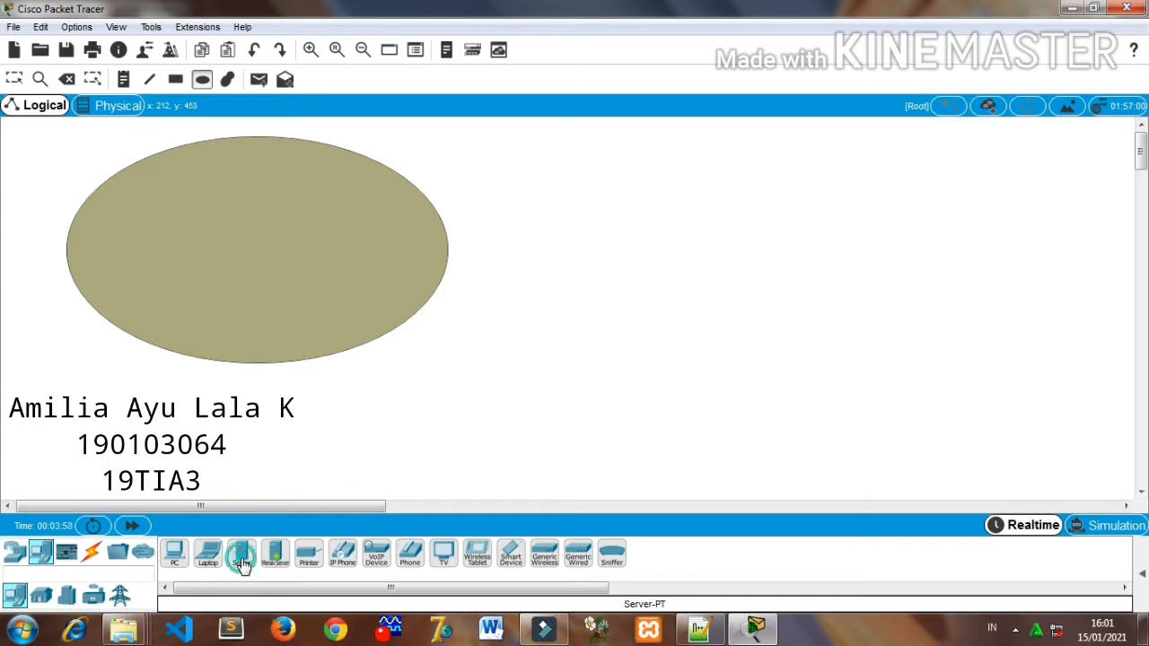
{"action": "left_click", "coordinate": [242, 564]}
{"action": "left_click", "coordinate": [102, 236]}
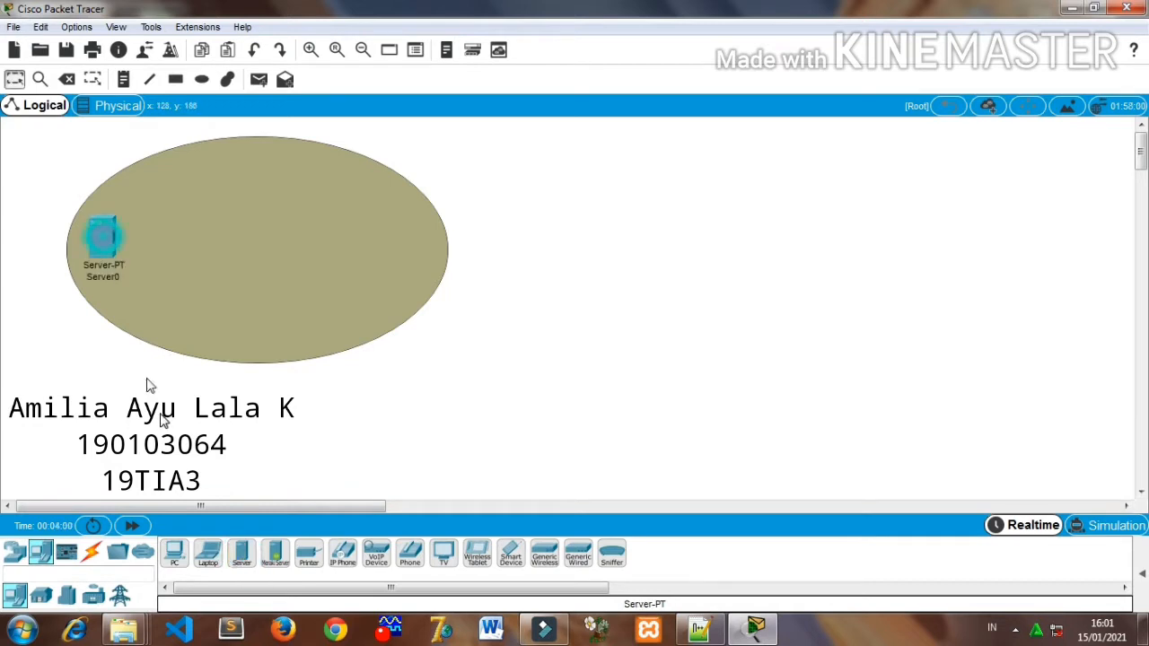
{"action": "left_click", "coordinate": [241, 553]}
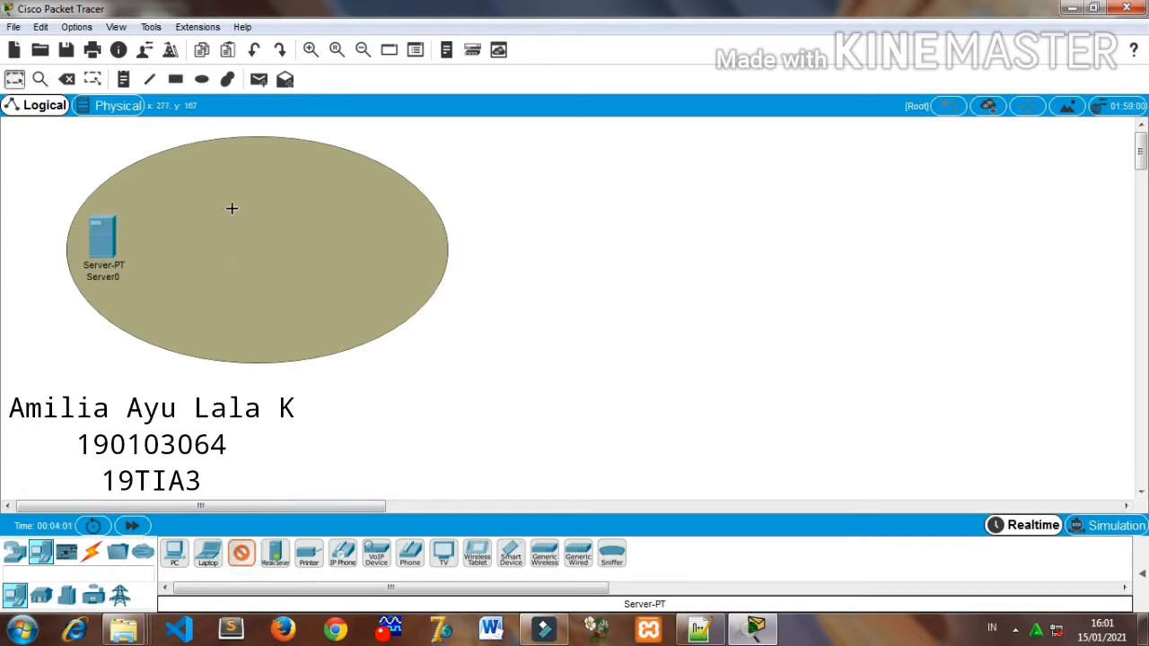
{"action": "left_click", "coordinate": [191, 164]}
{"action": "left_click", "coordinate": [240, 553]}
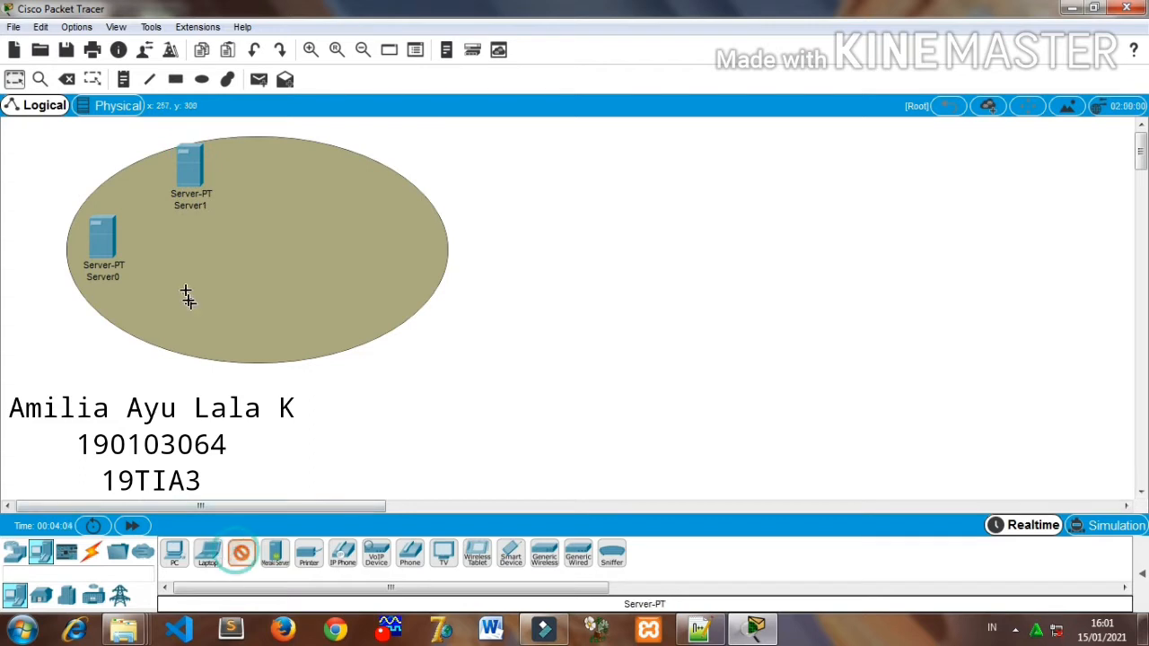
{"action": "left_click", "coordinate": [180, 301]}
{"action": "left_click", "coordinate": [242, 556]}
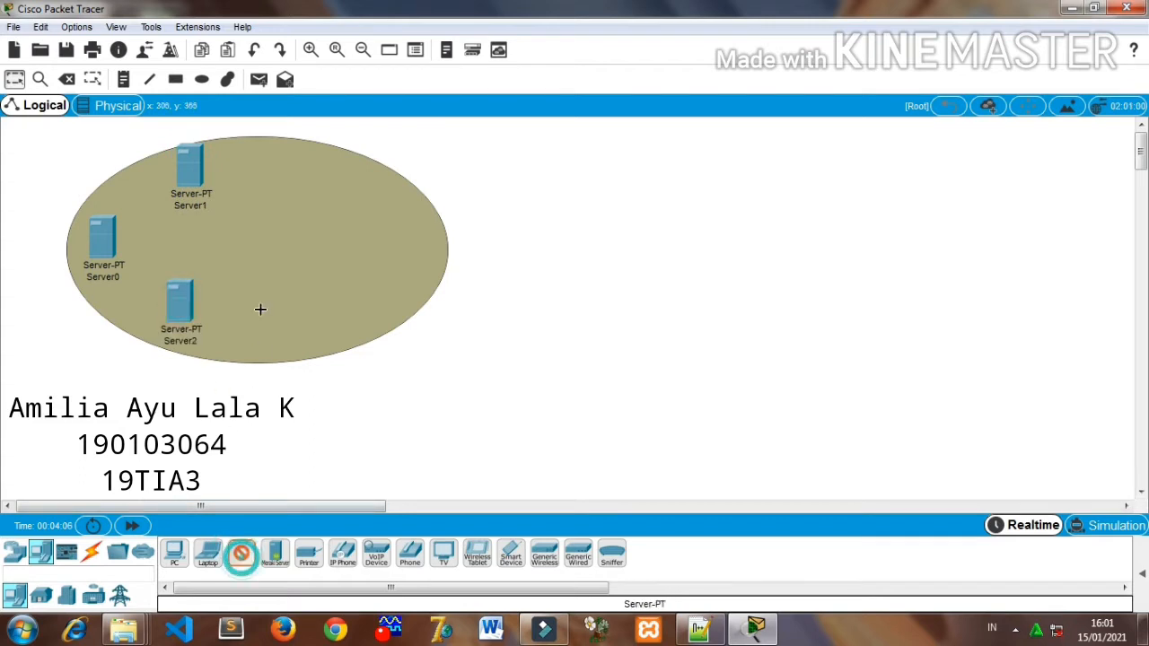
{"action": "left_click", "coordinate": [282, 177]}
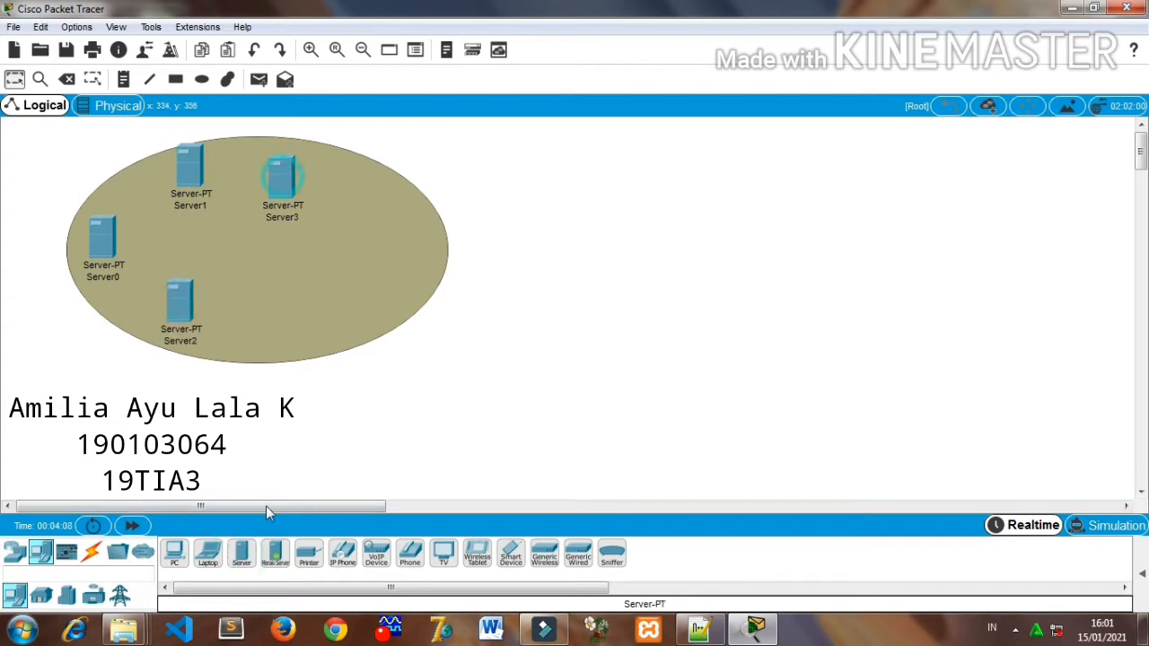
- Add two more Server-PT devices inside the ellipse, one below Server3 and one toward the east side
{"action": "left_click", "coordinate": [278, 294]}
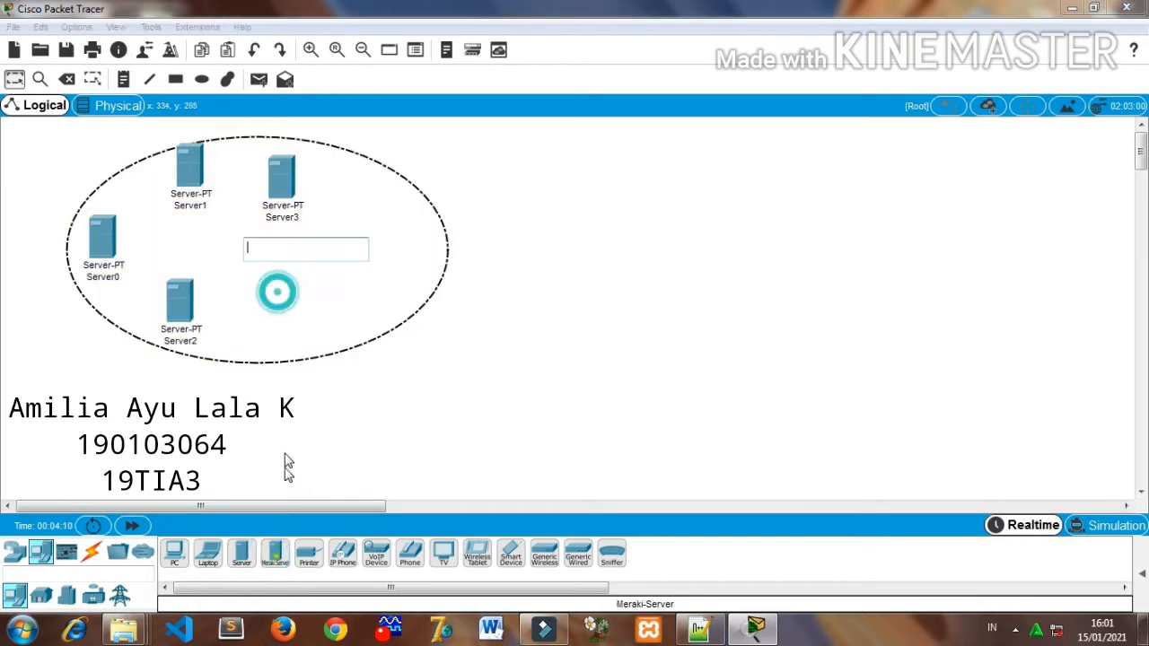
{"action": "left_click", "coordinate": [289, 446]}
{"action": "left_click", "coordinate": [251, 567]}
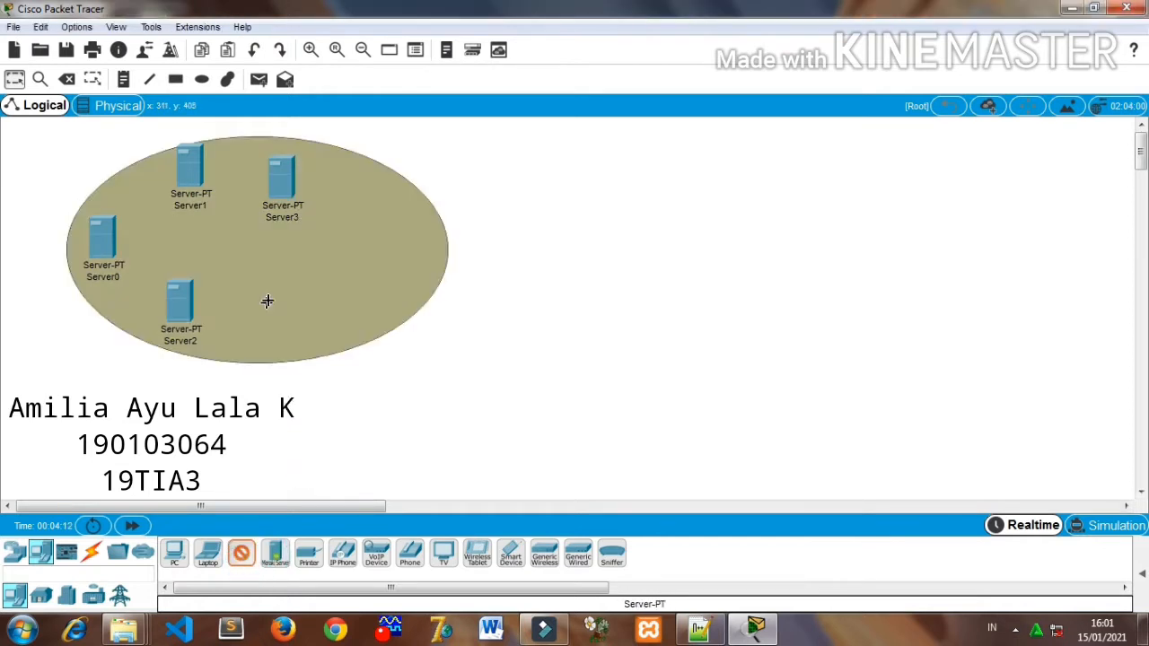
{"action": "left_click", "coordinate": [285, 296]}
{"action": "left_click", "coordinate": [244, 567]}
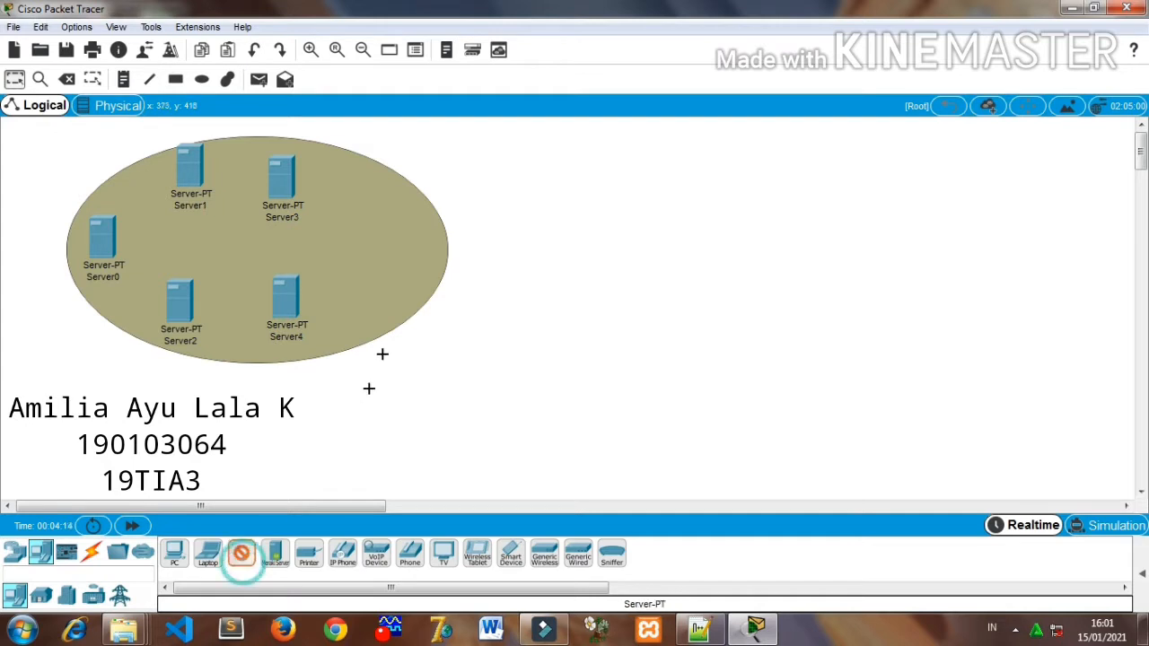
{"action": "left_click", "coordinate": [359, 254]}
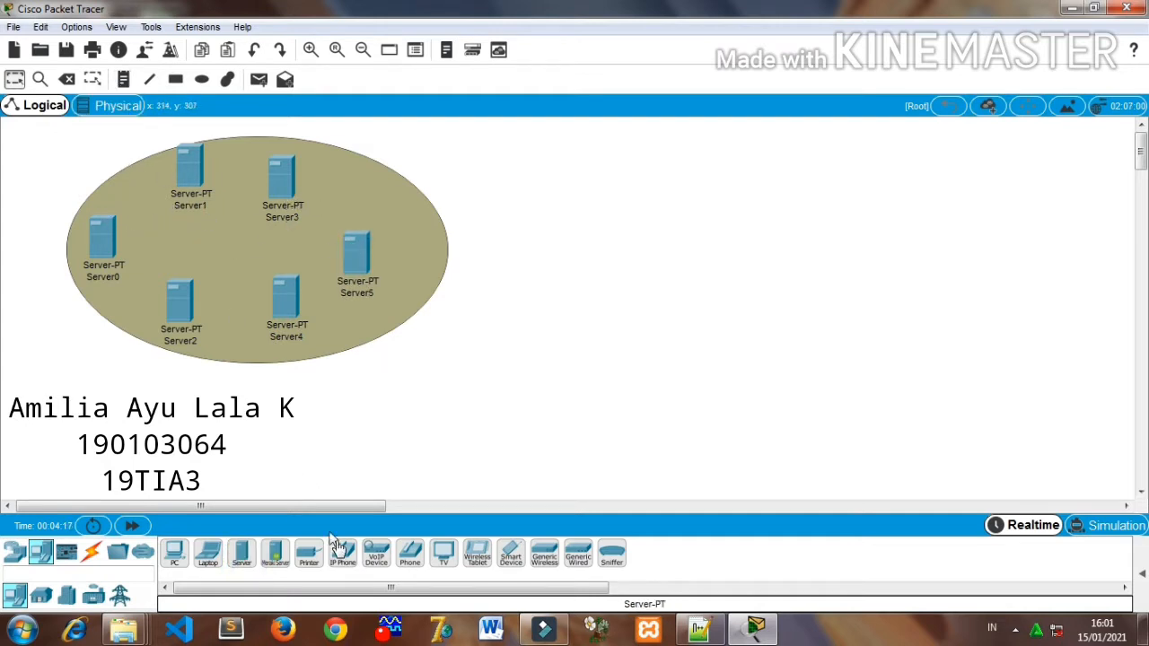
- Switch to Notepad++, copy the youtube.com address 192.168.10.1 from the notes, and return to Cisco Packet Tracer
{"action": "left_click", "coordinate": [651, 630]}
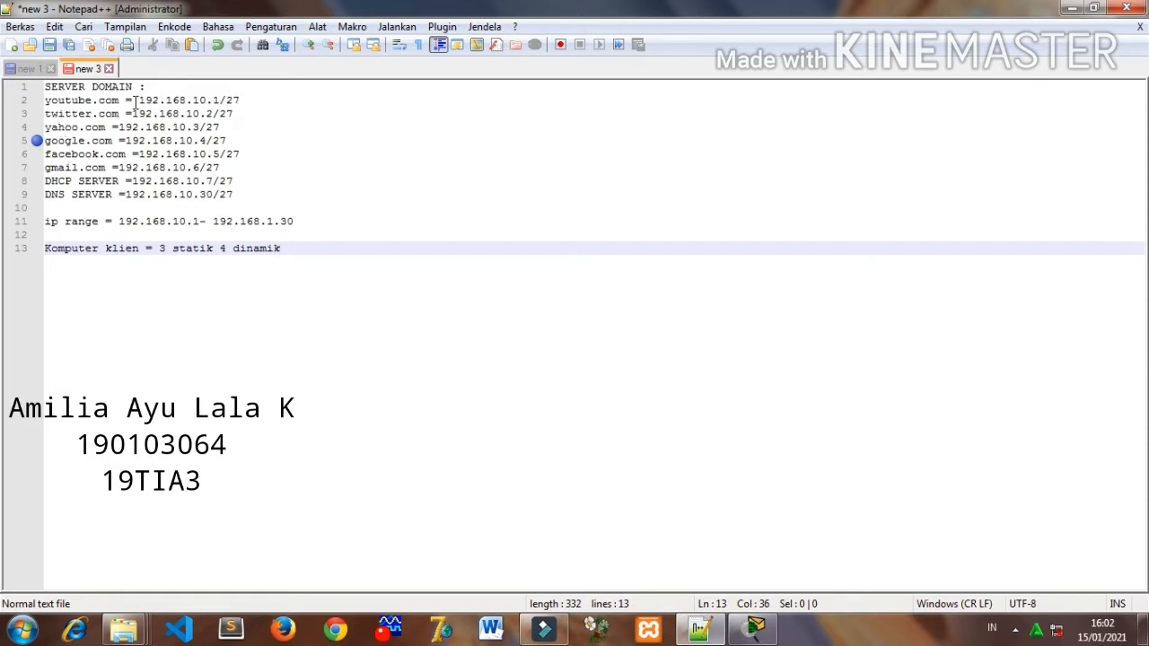
{"action": "left_click_drag", "start_coordinate": [139, 100], "coordinate": [218, 106]}
{"action": "key", "text": "ctrl+c"}
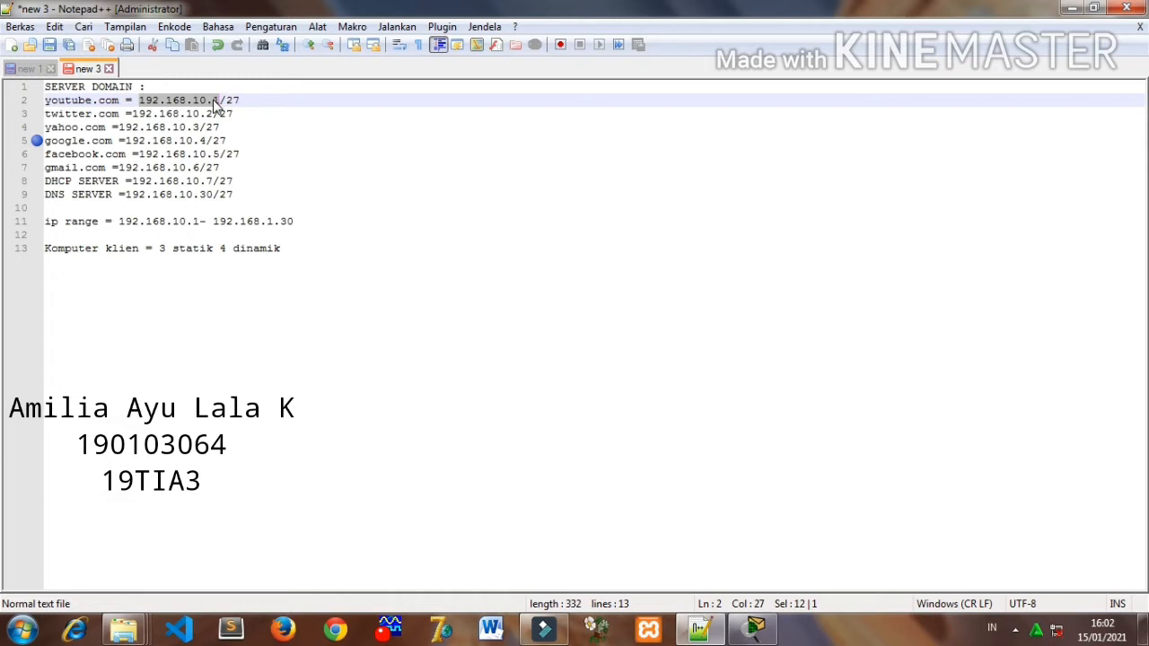
{"action": "left_click", "coordinate": [735, 630]}
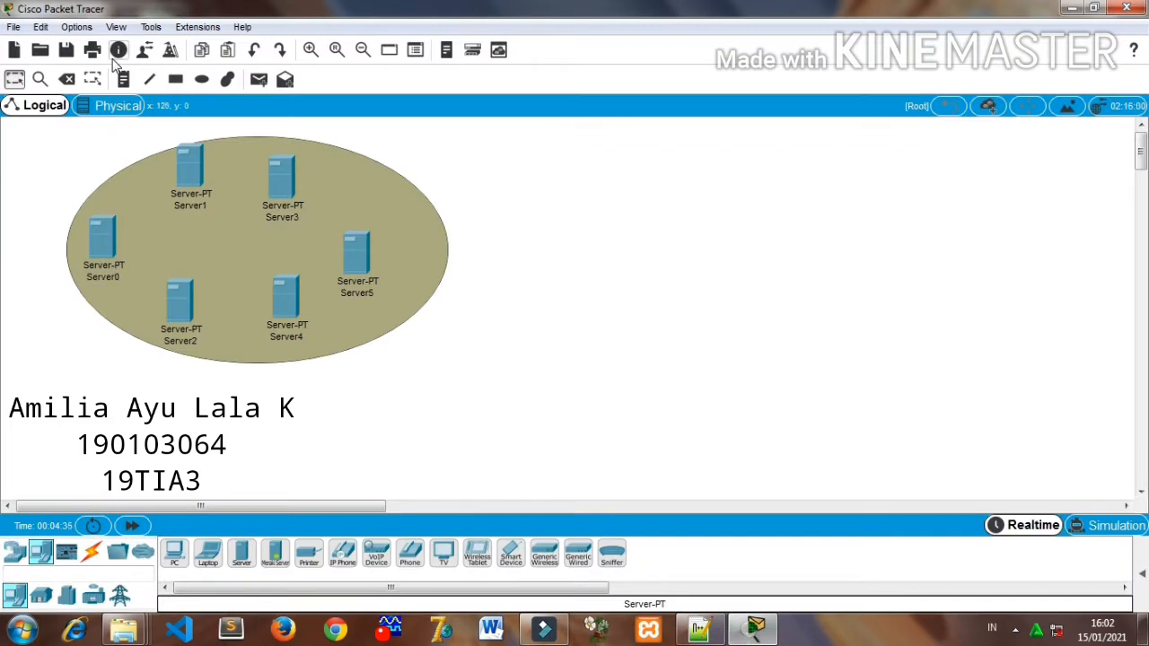
- Add a note beside Server0 reading youtube.com with 192.168.10.1 on the second line
{"action": "left_click", "coordinate": [123, 79]}
{"action": "left_click", "coordinate": [125, 225]}
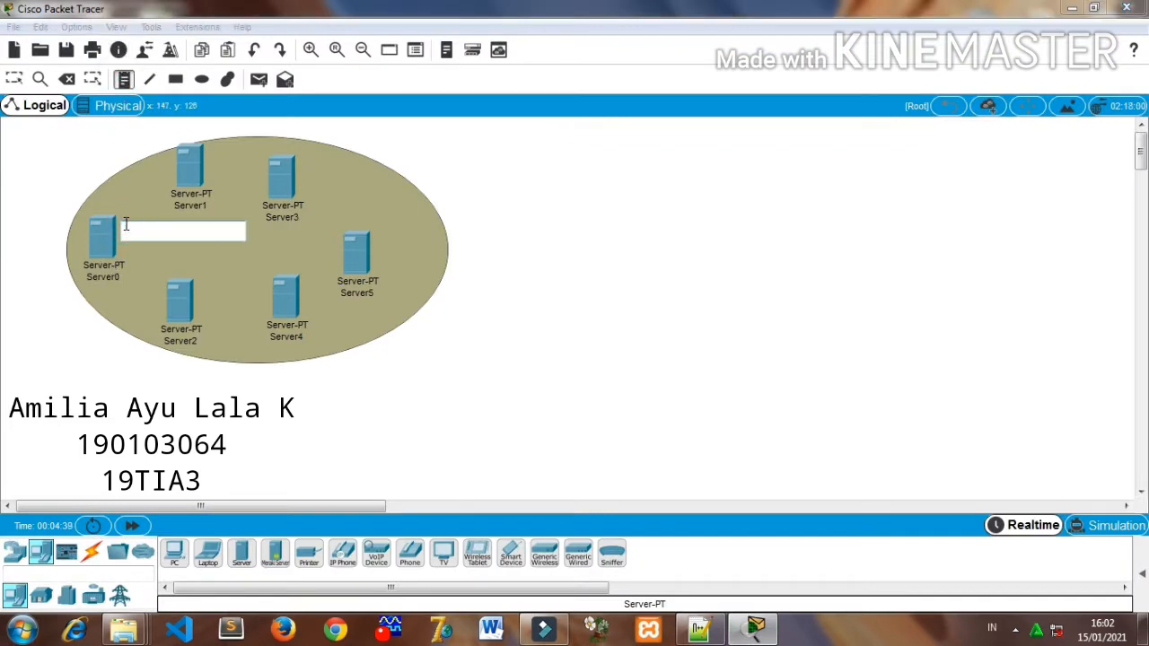
{"action": "type", "text": "rout"}
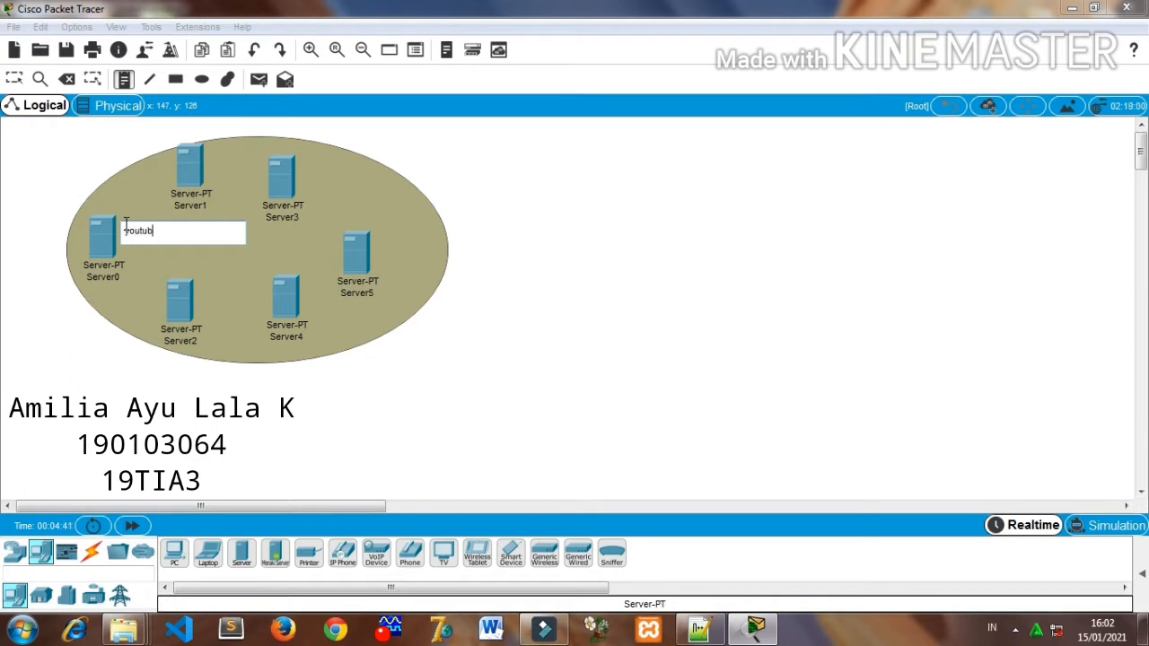
{"action": "type", "text": "ube.com"}
{"action": "key", "text": "Return"}
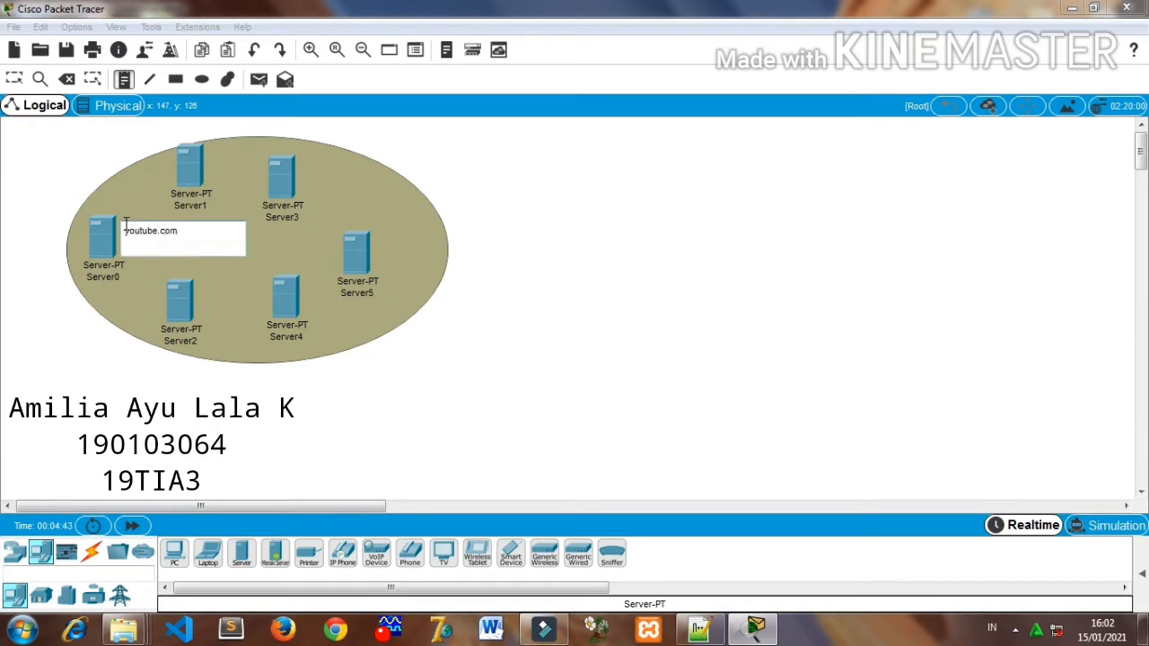
{"action": "type", "text": "192.168.10.1"}
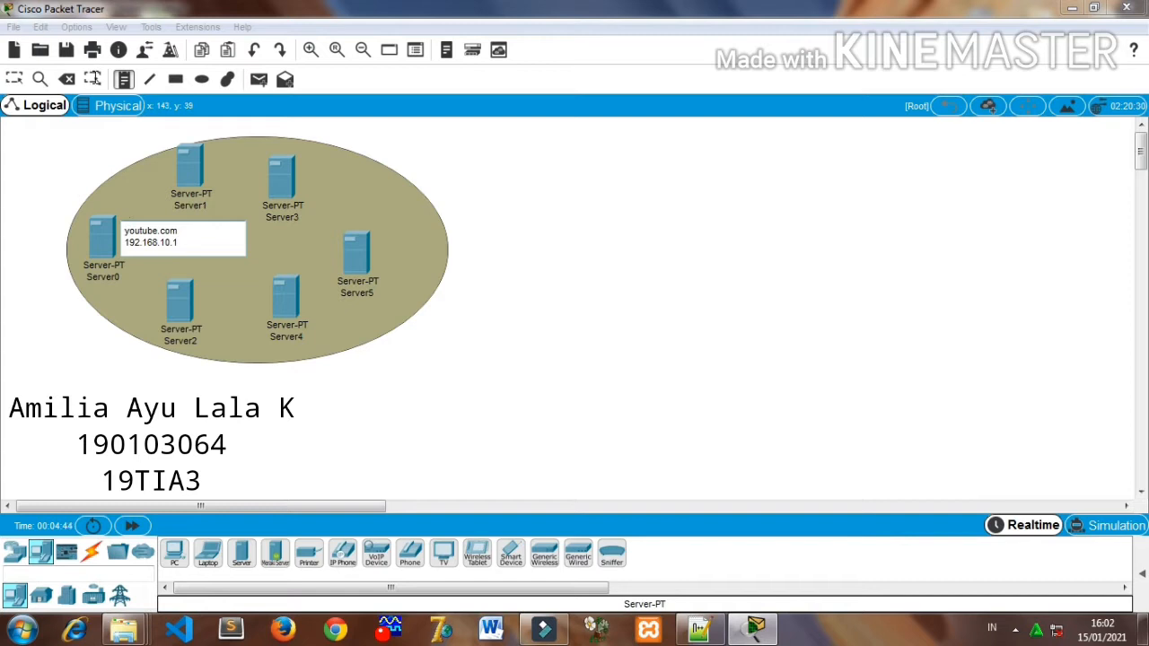
{"action": "left_click", "coordinate": [14, 79]}
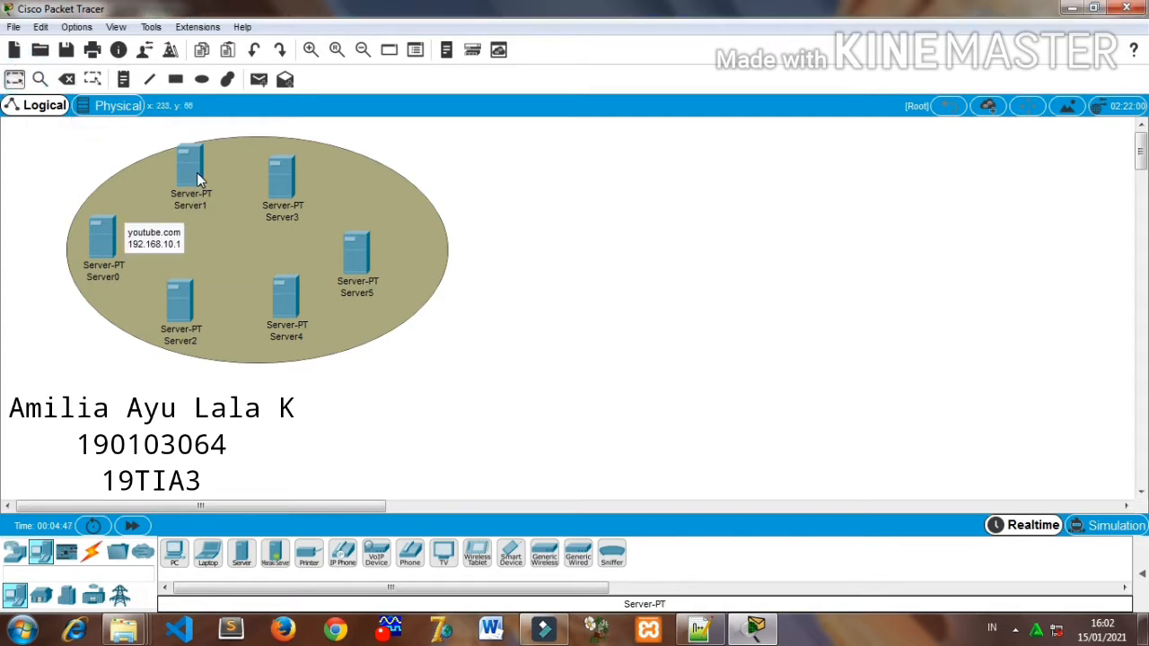
- Add a note beside Server1 reading twitter.com with 192.168.10.2 on the second line
{"action": "left_click", "coordinate": [122, 81]}
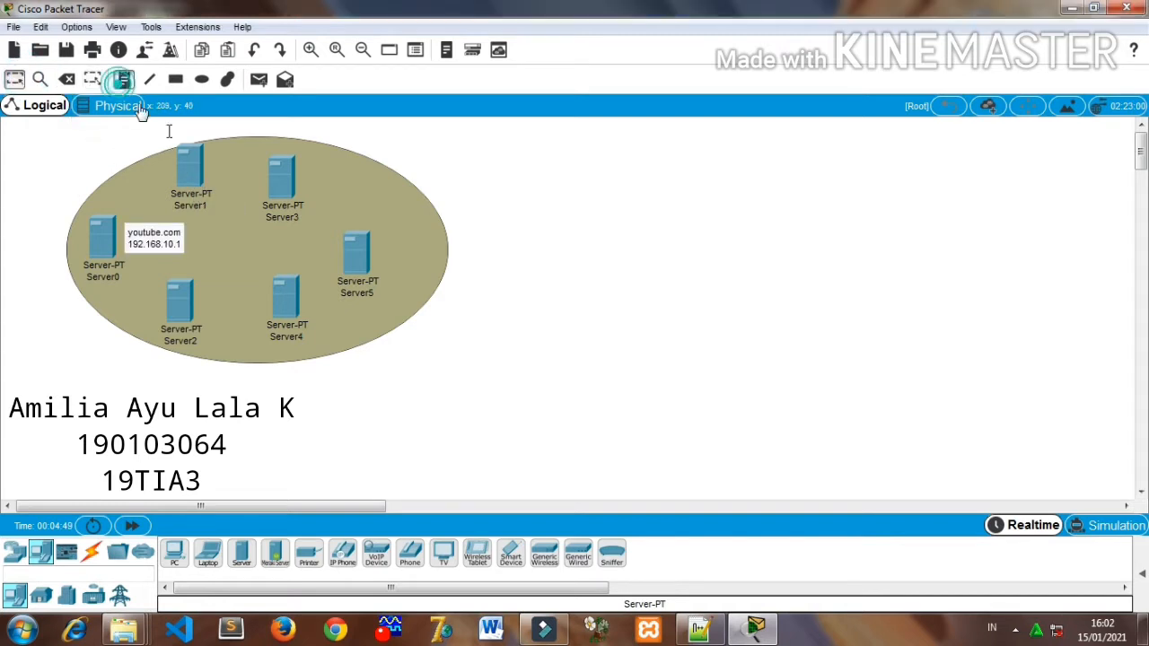
{"action": "left_click", "coordinate": [216, 168]}
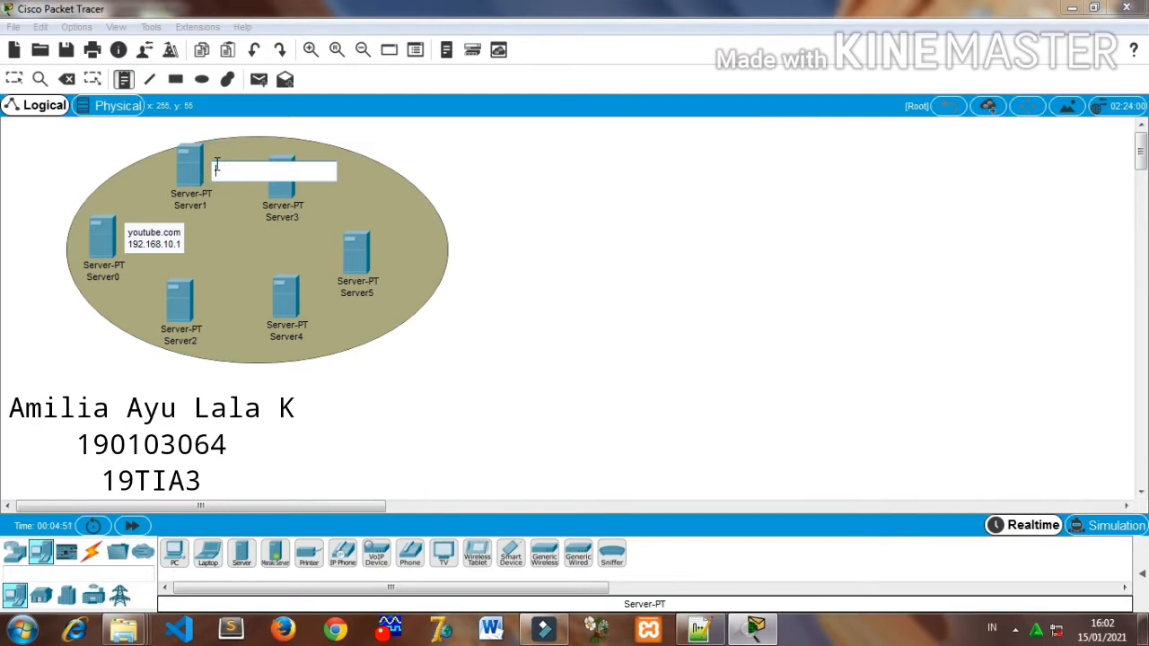
{"action": "type", "text": "twitter"}
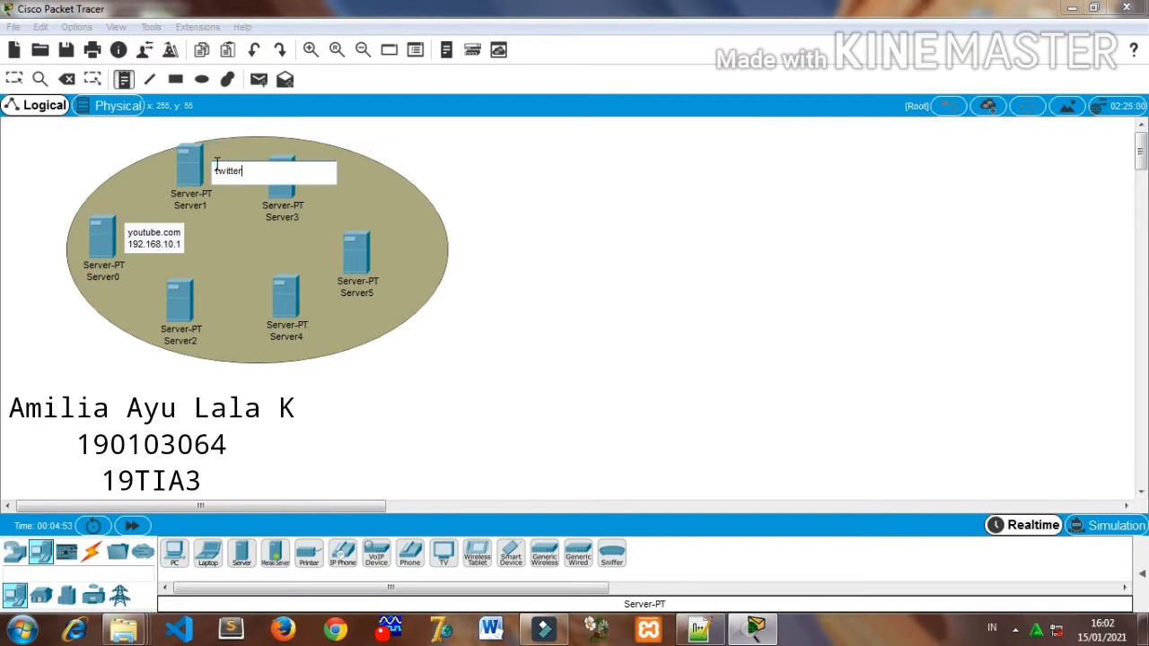
{"action": "type", "text": ".com"}
{"action": "key", "text": "Return"}
{"action": "key", "text": "ctrl+v"}
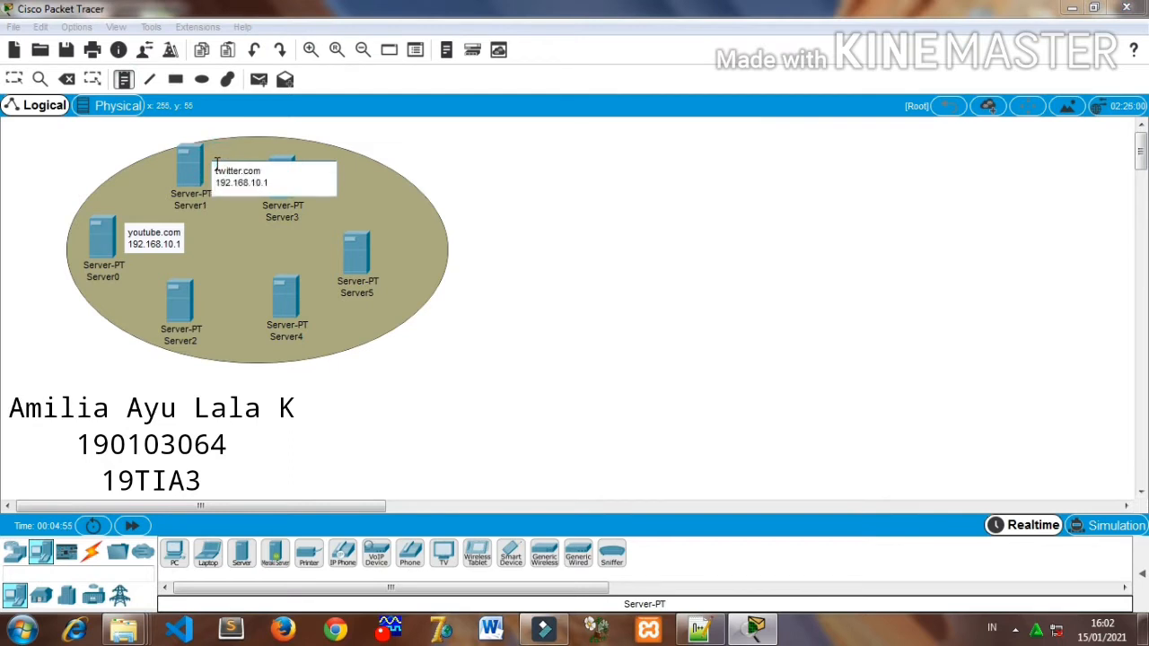
{"action": "left_click", "coordinate": [216, 238]}
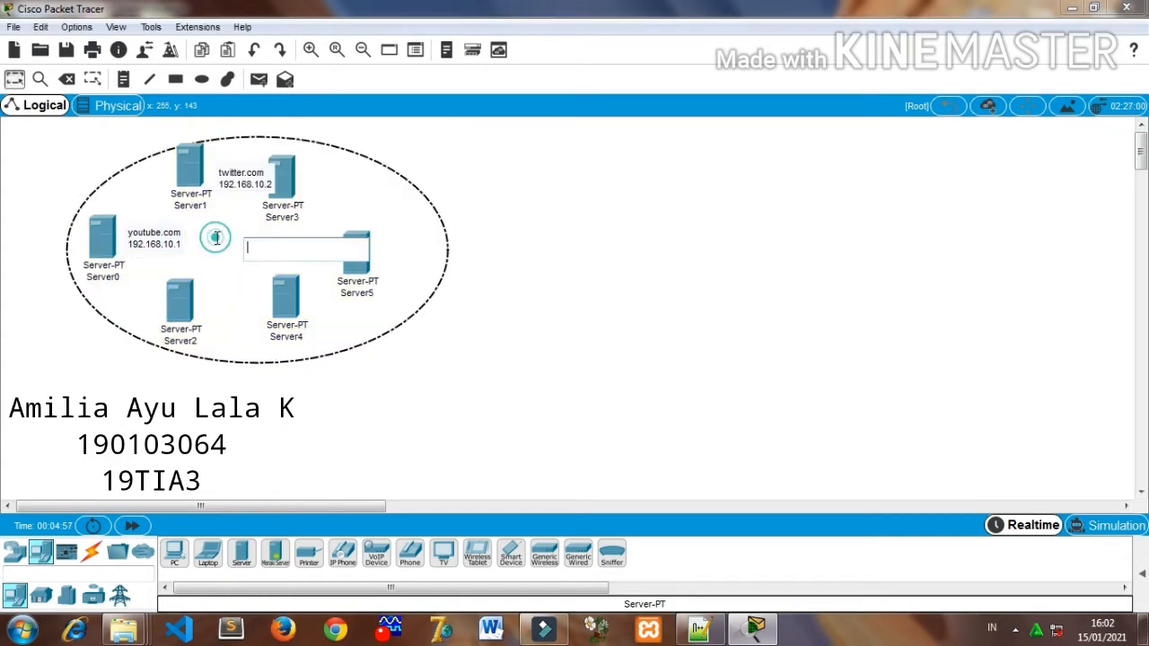
{"action": "left_click", "coordinate": [433, 194]}
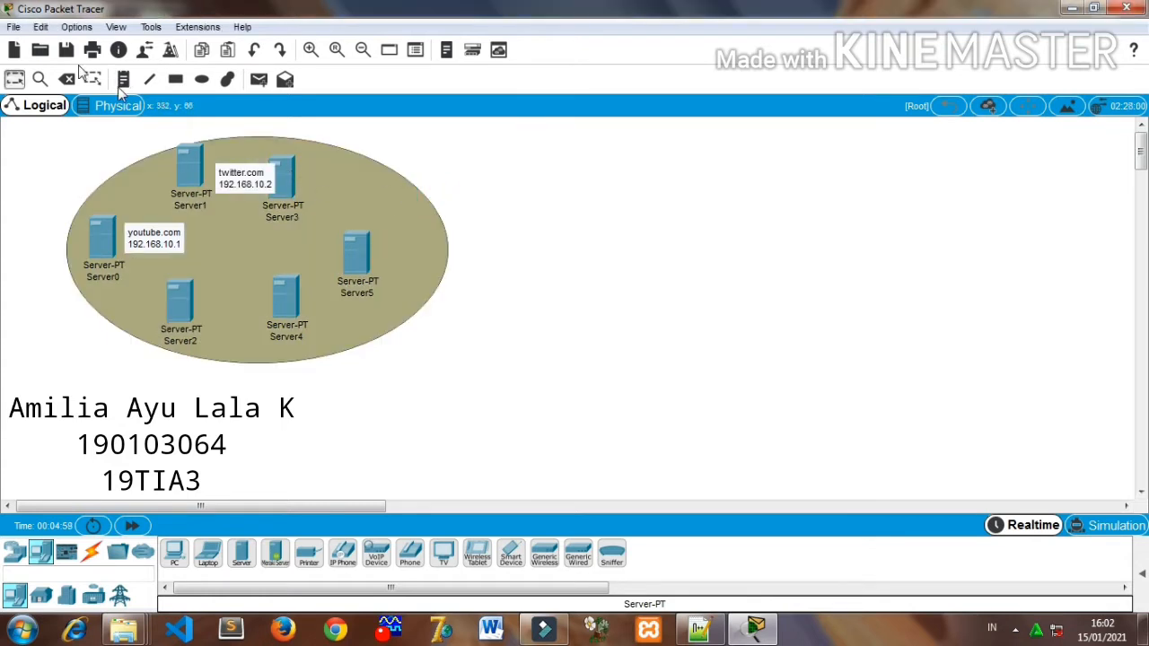
- Move Server3 east, clear of the twitter.com note, then check the address list in Notepad++ and return to Cisco Packet Tracer
{"action": "left_click_drag", "start_coordinate": [281, 188], "coordinate": [302, 187]}
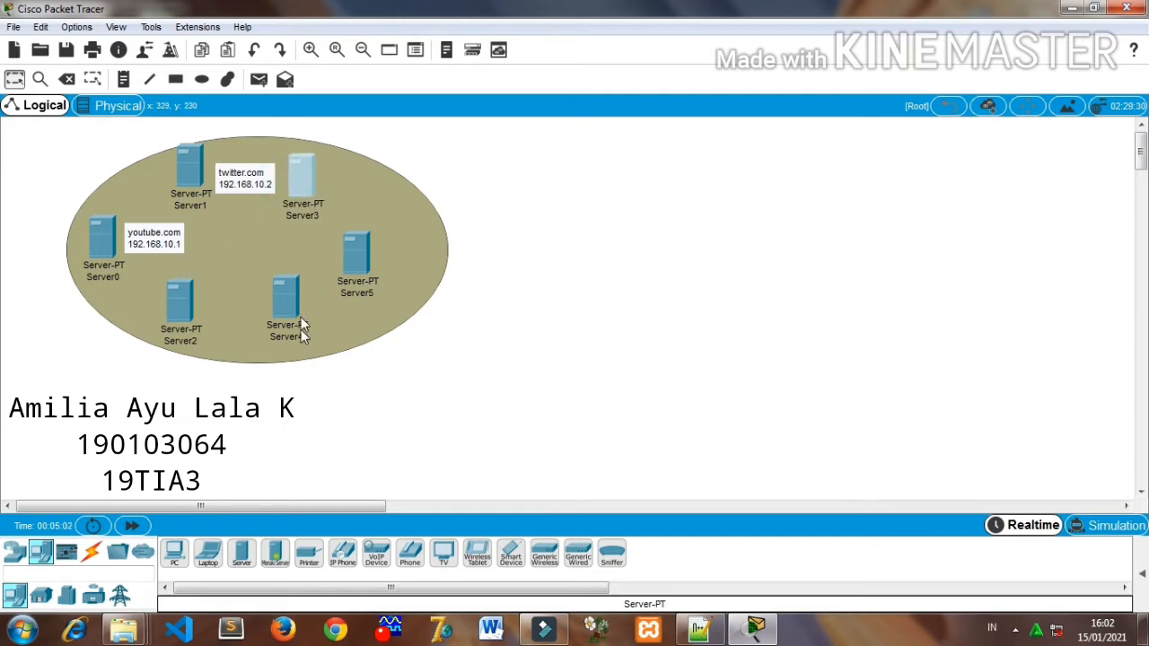
{"action": "left_click", "coordinate": [715, 636]}
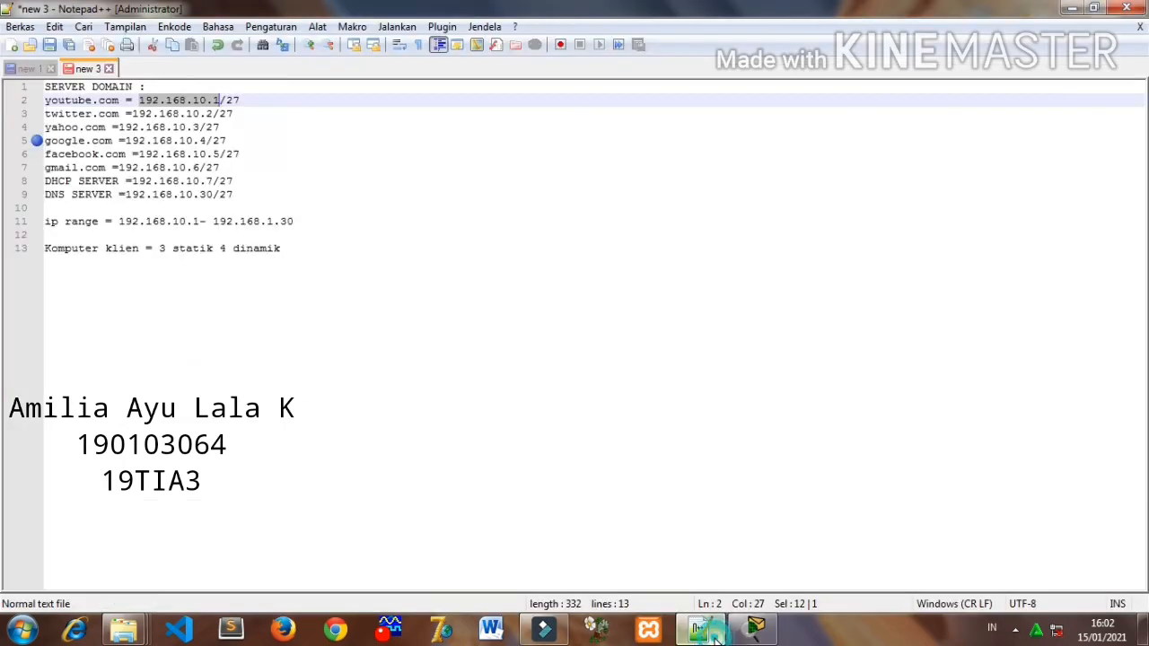
{"action": "left_click", "coordinate": [754, 630]}
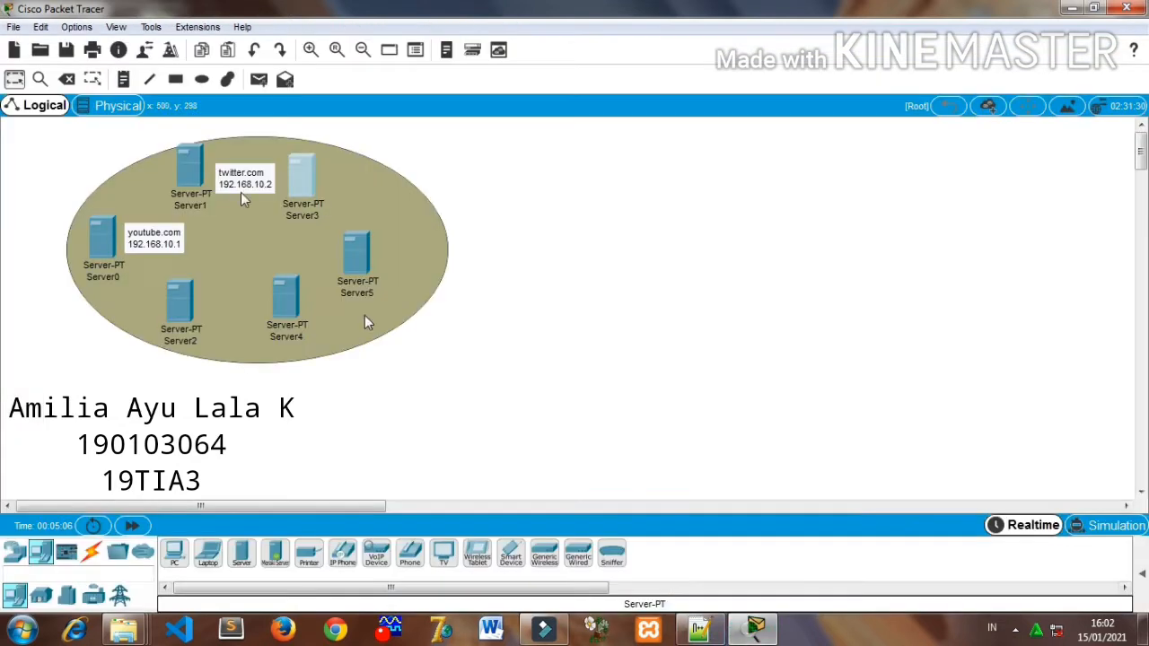
- Add a note beside Server2 reading yahoo.com with 192.168.10.3 on the second line
{"action": "left_click", "coordinate": [124, 79]}
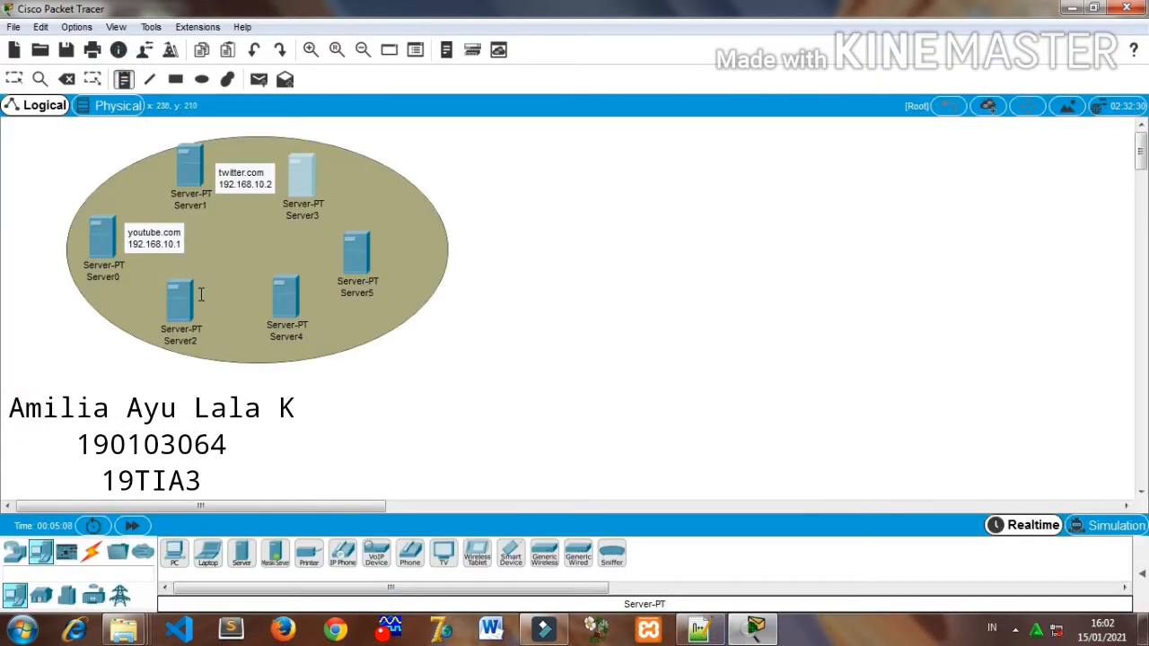
{"action": "left_click", "coordinate": [201, 286]}
{"action": "type", "text": "ayh"}
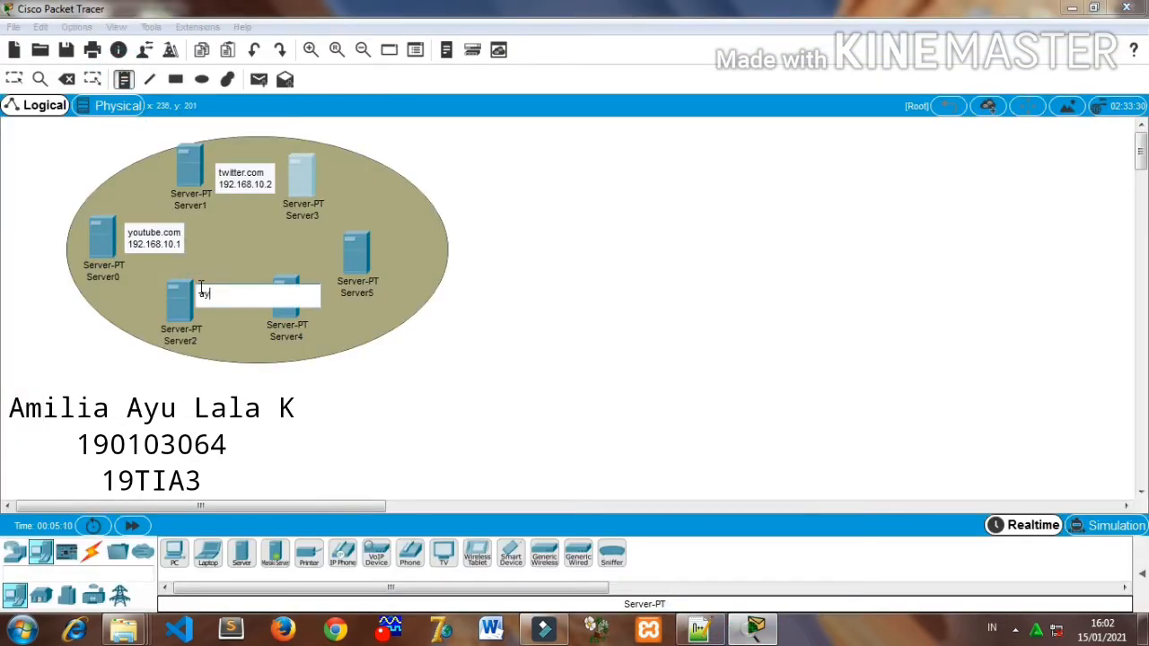
{"action": "key", "text": "BackSpace"}
{"action": "key", "text": "BackSpace"}
{"action": "type", "text": "yahoo.com"}
{"action": "key", "text": "Return"}
{"action": "type", "text": "192.168.10.1"}
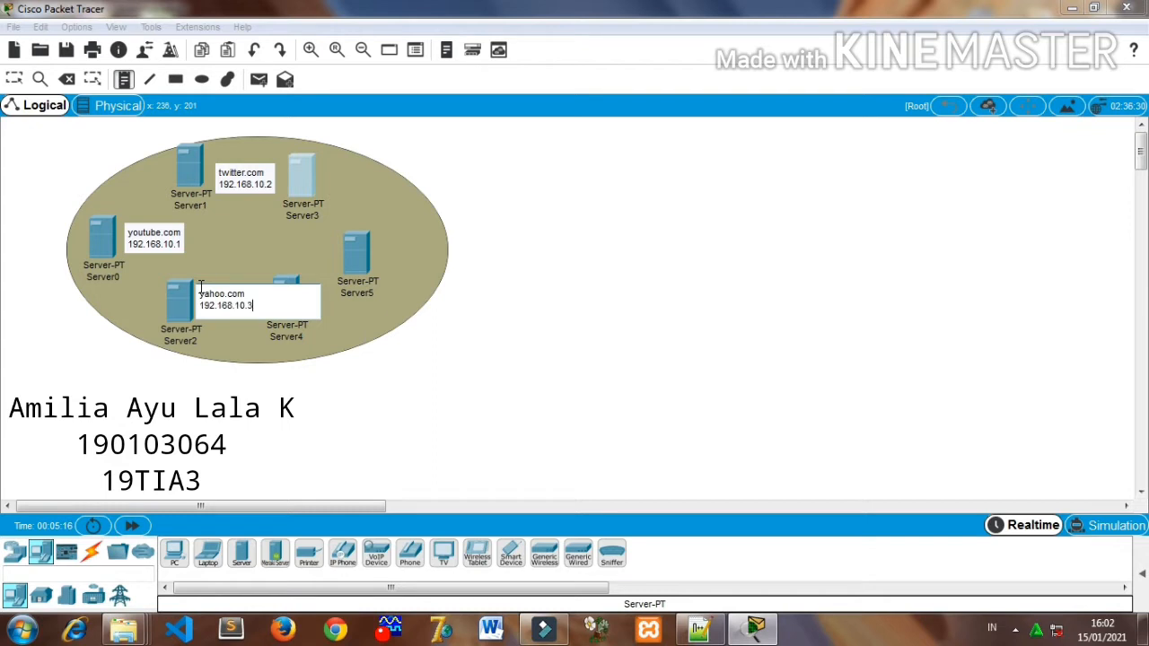
{"action": "left_click", "coordinate": [322, 184]}
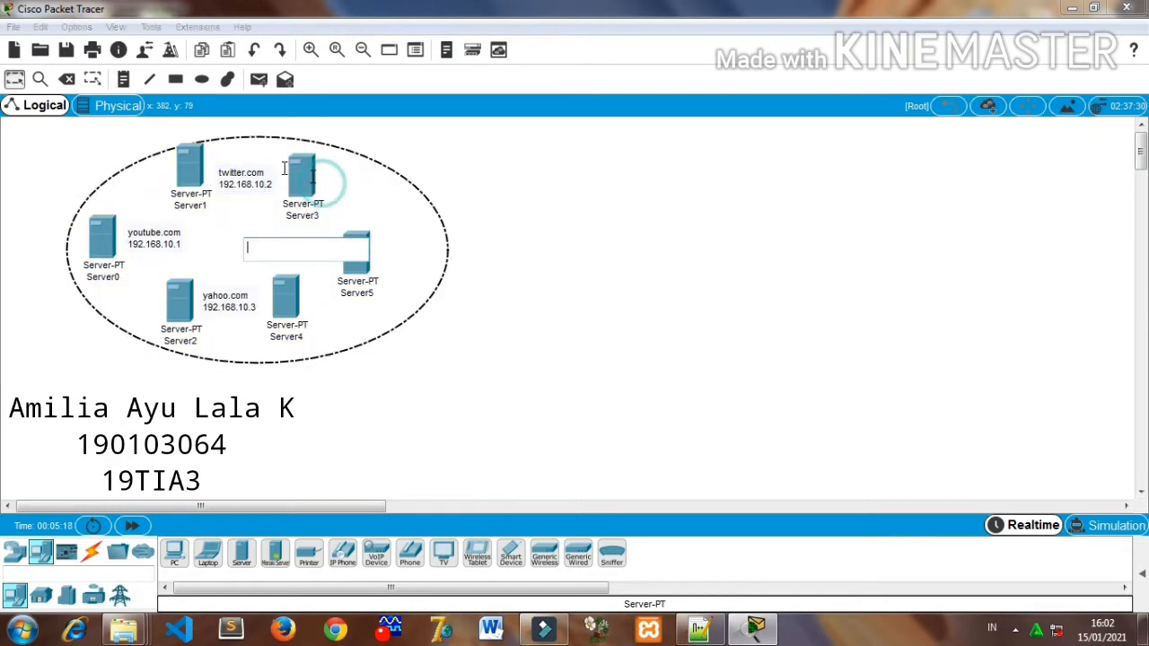
{"action": "left_click", "coordinate": [440, 152]}
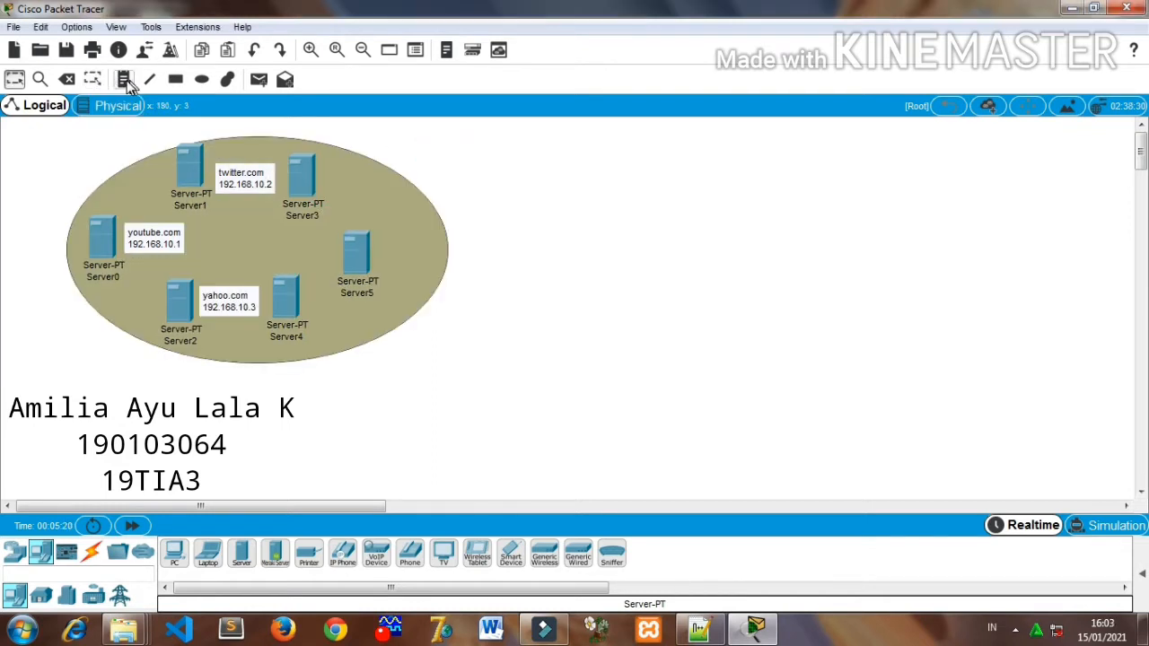
- Add a note beside Server3 reading google.com with 192.168.10.4 on the second line
{"action": "left_click", "coordinate": [124, 79]}
{"action": "left_click", "coordinate": [333, 175]}
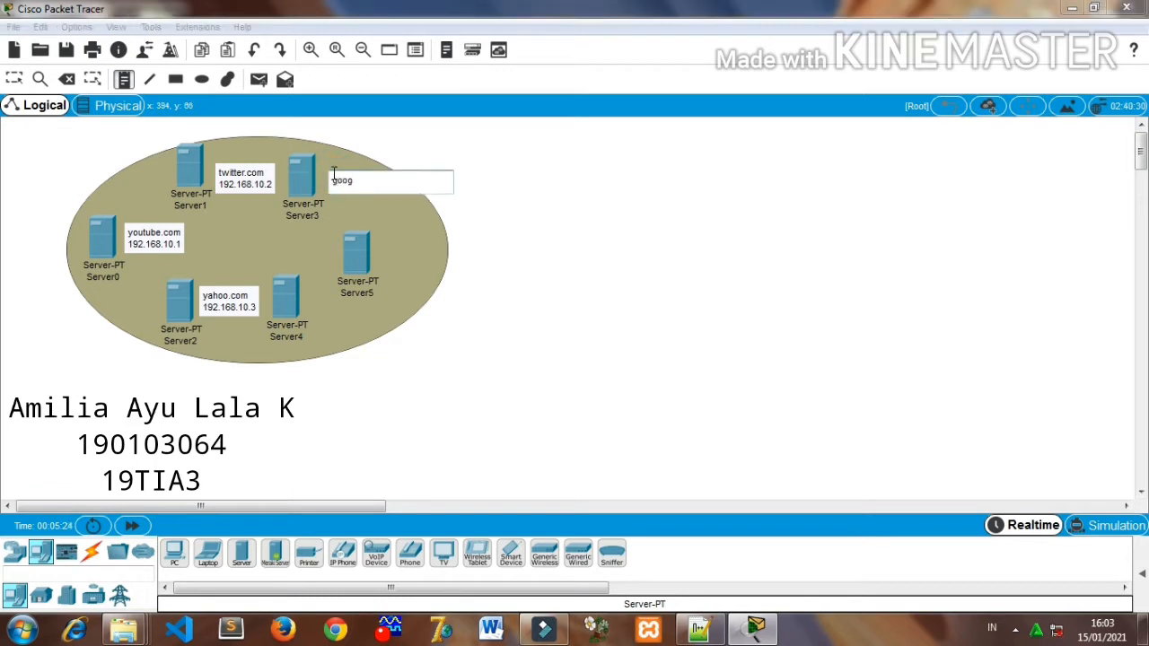
{"action": "type", "text": "google.com"}
{"action": "key", "text": "Return"}
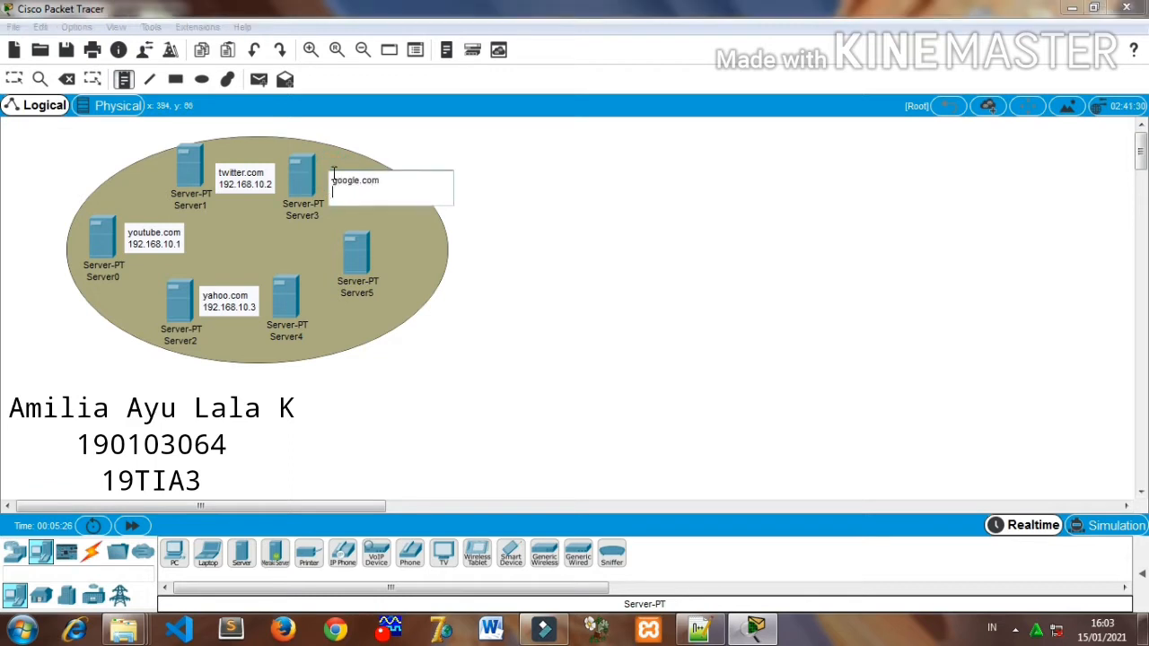
{"action": "type", "text": "192.168.10.1"}
{"action": "left_click", "coordinate": [520, 273]}
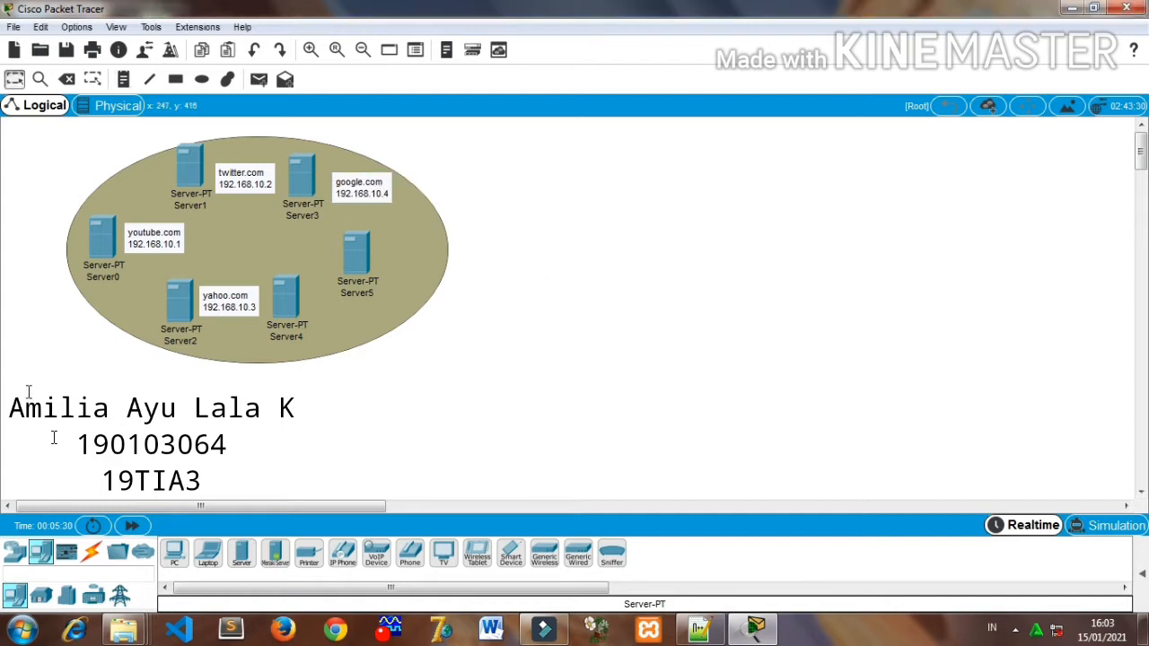
- Check the facebook.com address in Notepad++ and add a note beside Server4 in Cisco Packet Tracer reading facebook.com with 192.168.10.5 on the second line
{"action": "left_click", "coordinate": [695, 628]}
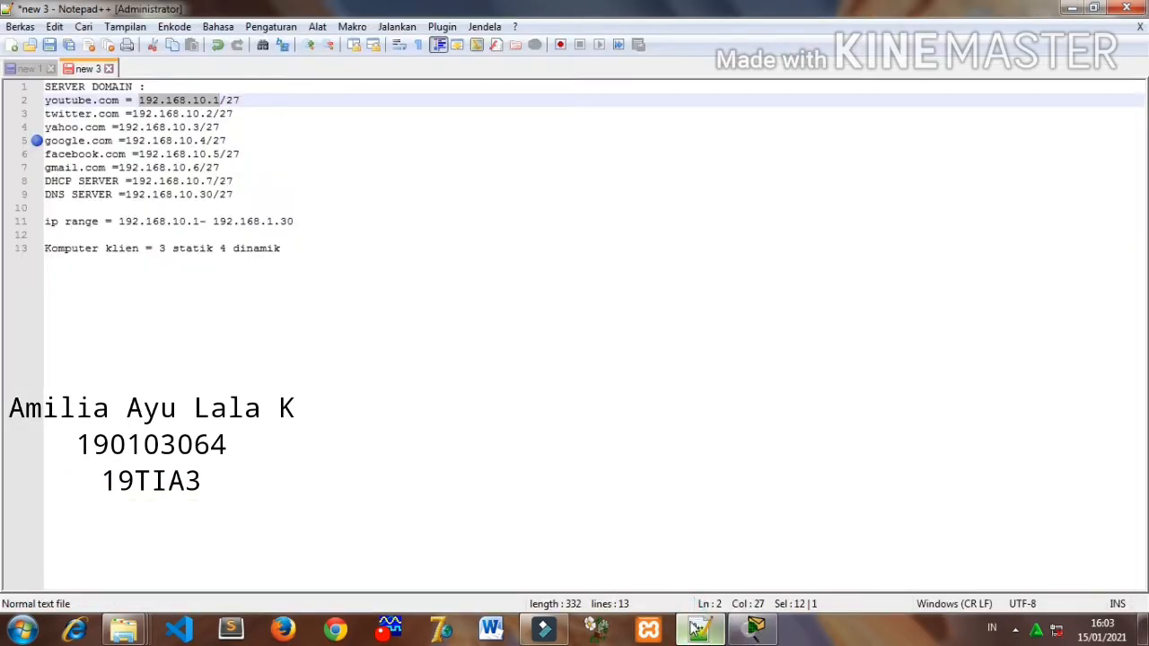
{"action": "left_click", "coordinate": [750, 630]}
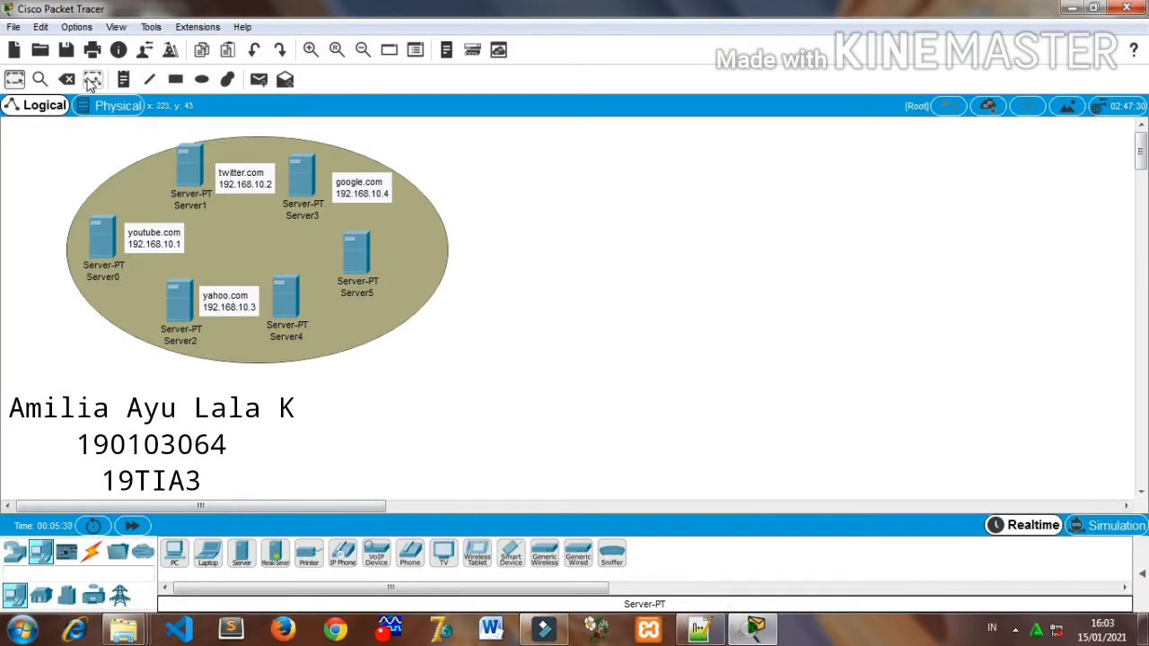
{"action": "left_click", "coordinate": [124, 79]}
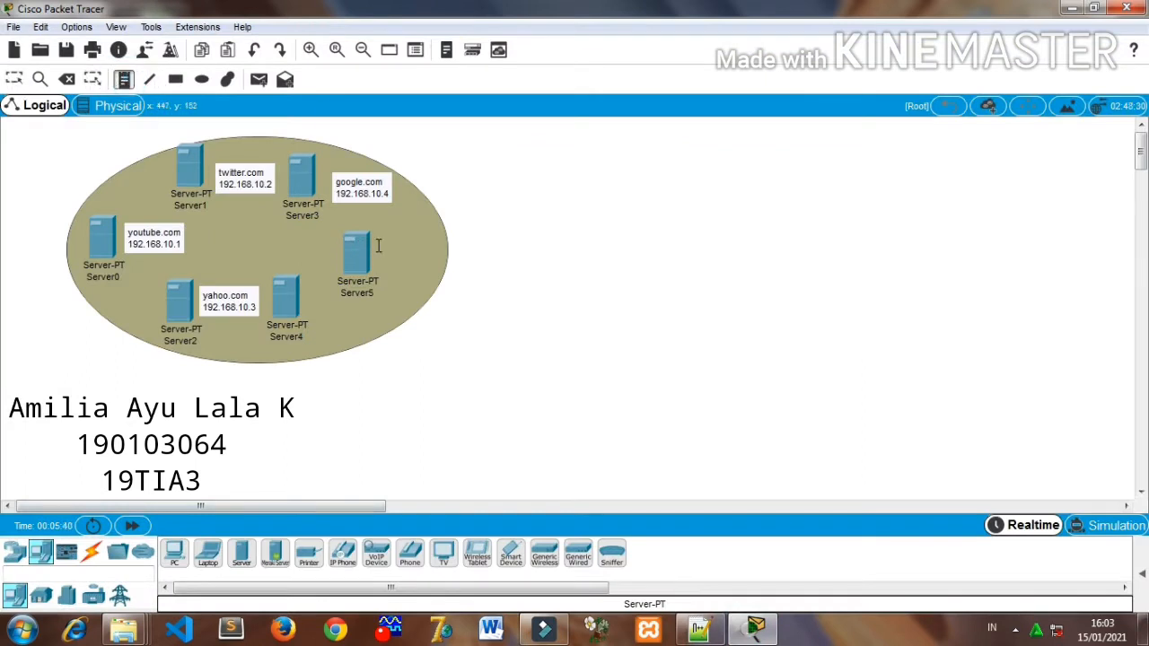
{"action": "left_click", "coordinate": [307, 289]}
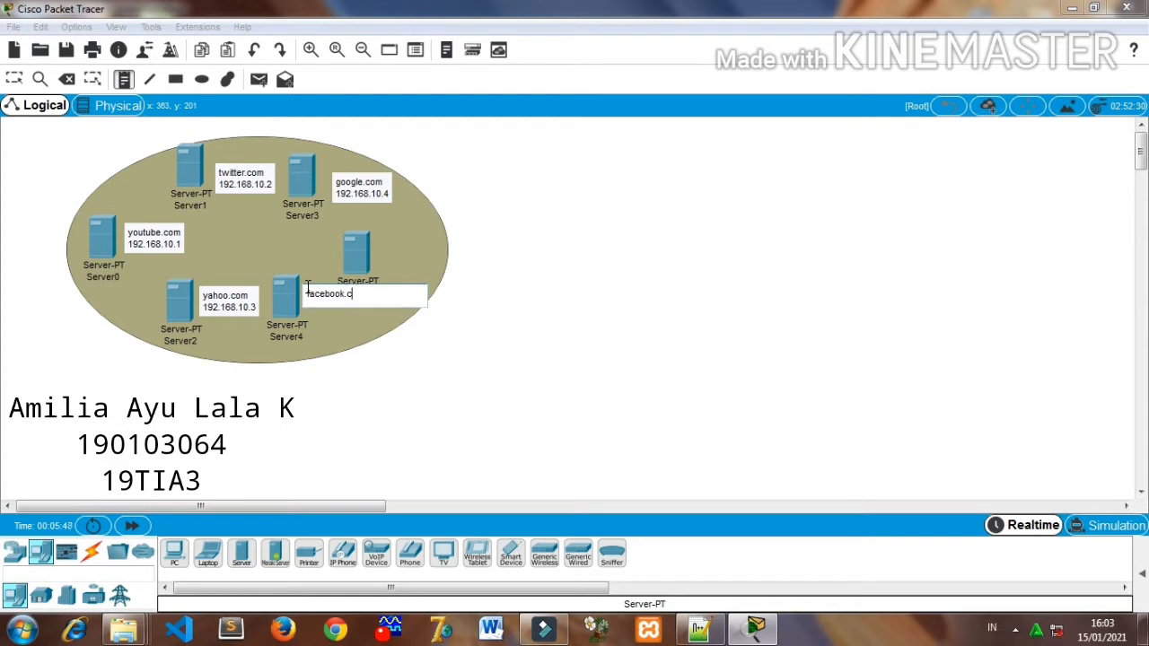
{"action": "key", "text": "Return"}
{"action": "type", "text": "192.168.10.1"}
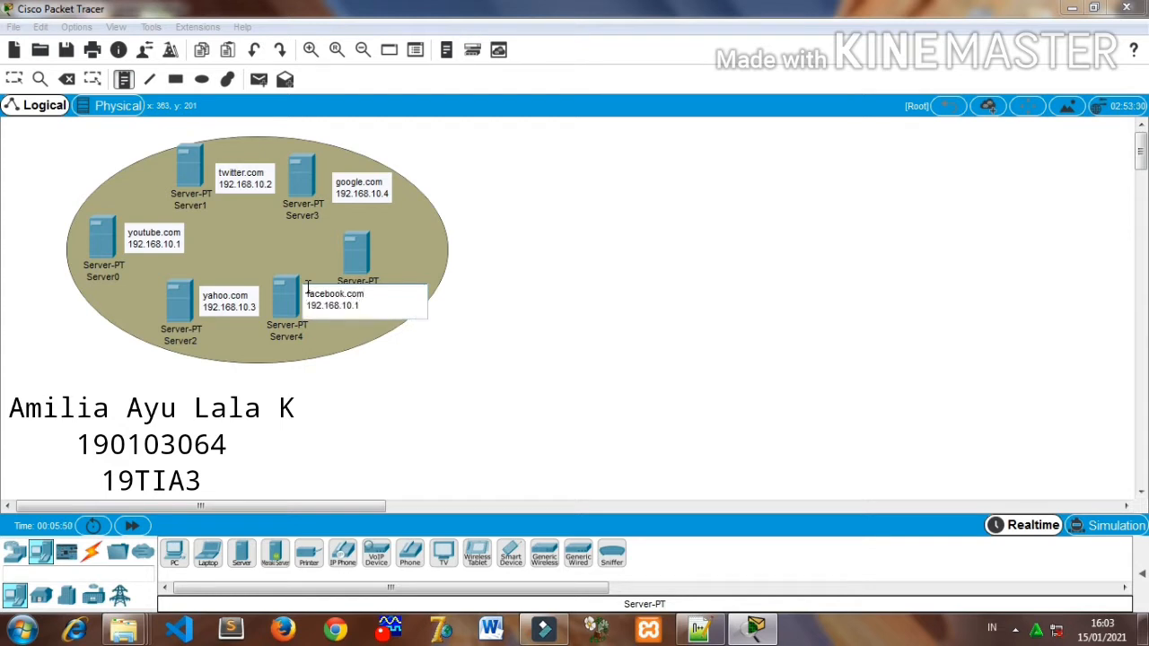
{"action": "left_click", "coordinate": [384, 243]}
{"action": "left_click", "coordinate": [508, 244]}
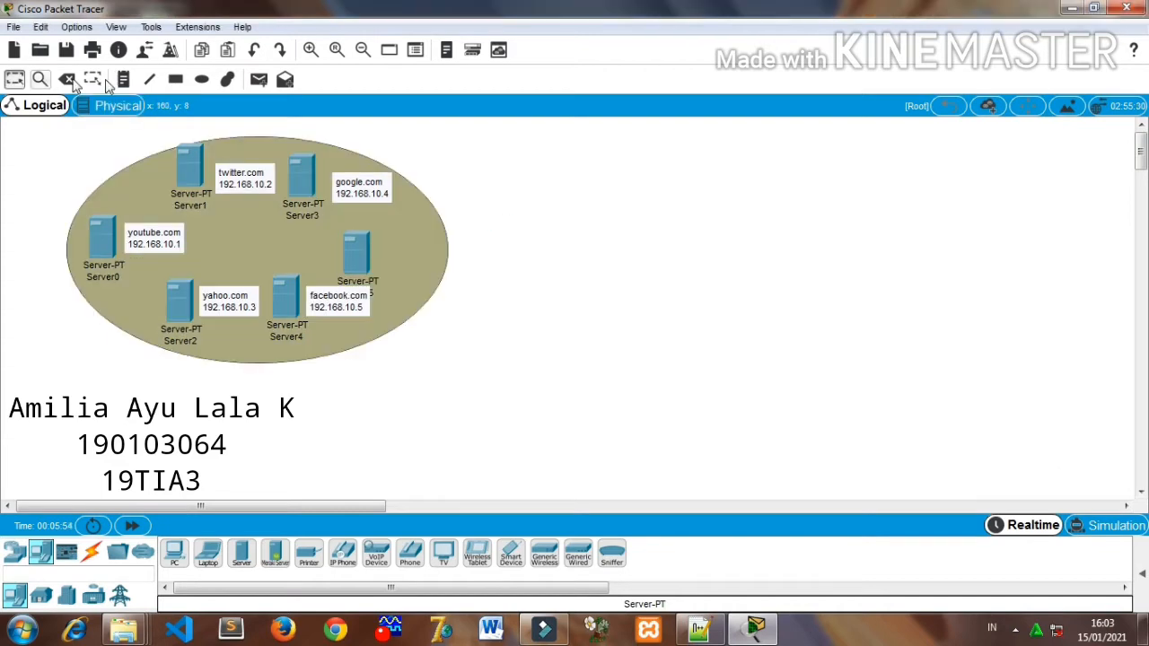
- Add a note beside Server5 reading gmail.com with 192.168.10.6 on the second line
{"action": "left_click", "coordinate": [377, 257]}
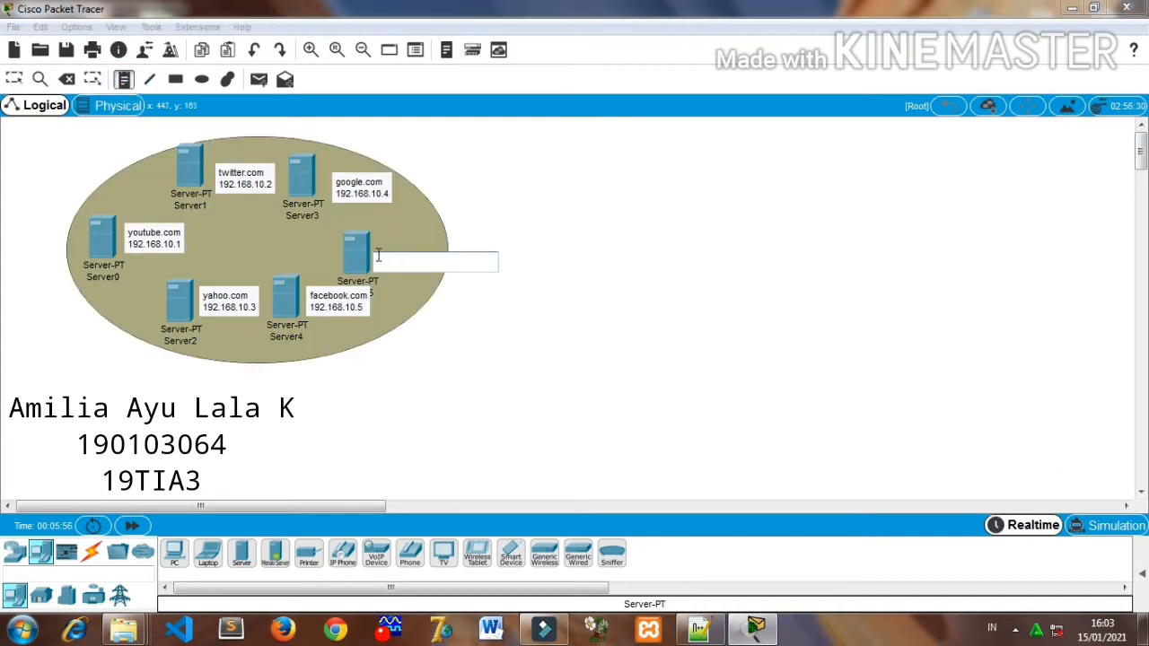
{"action": "type", "text": "gmail"}
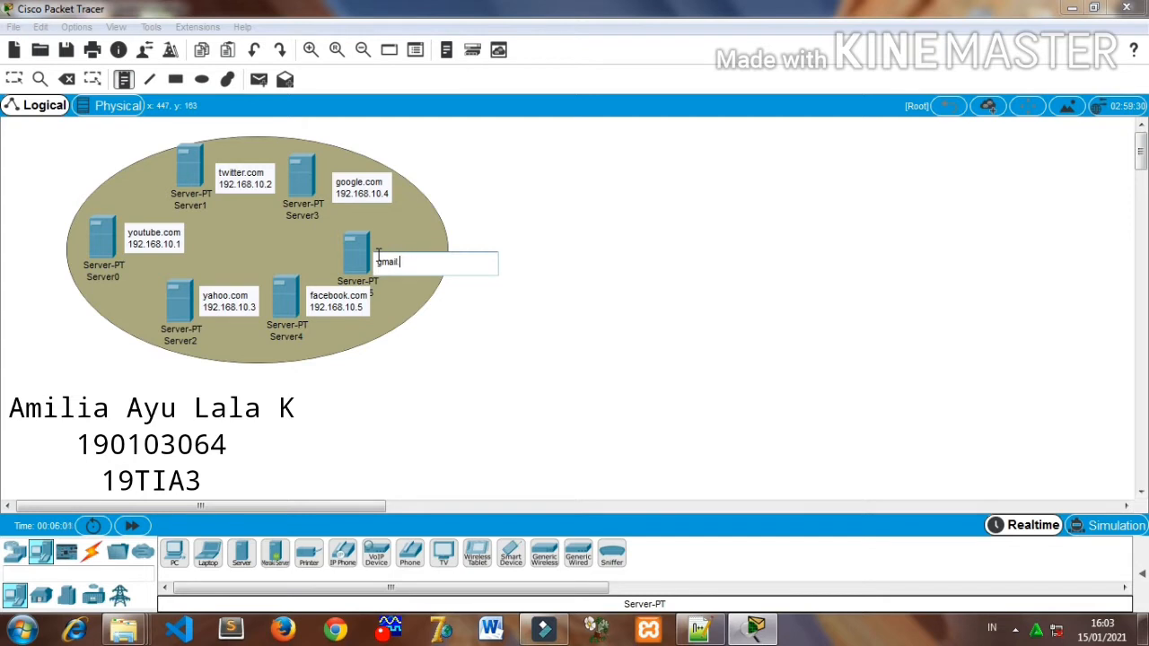
{"action": "type", "text": ".com"}
{"action": "key", "text": "Return"}
{"action": "type", "text": "192.168.10.1"}
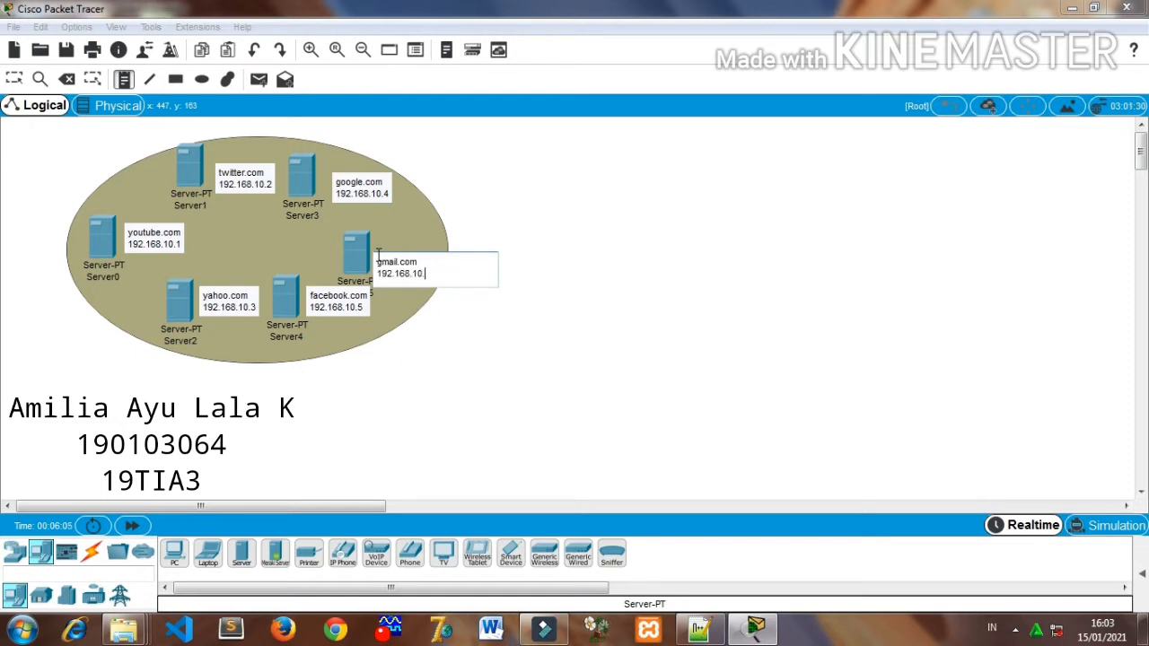
{"action": "left_click", "coordinate": [368, 223]}
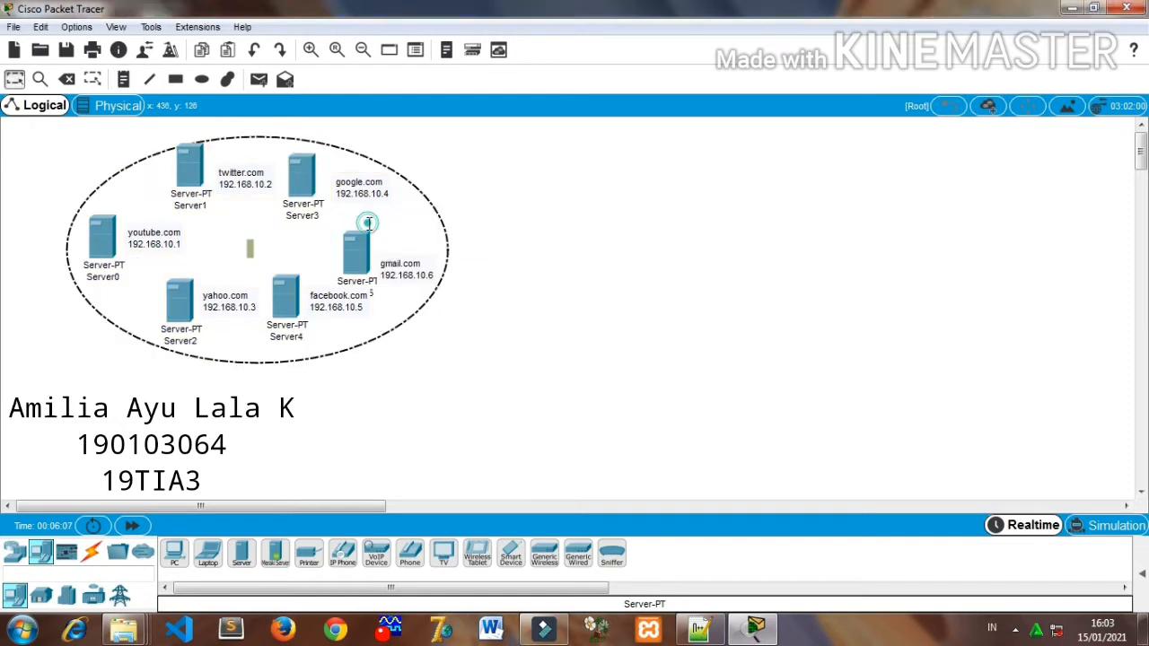
{"action": "left_click", "coordinate": [78, 149]}
{"action": "left_click", "coordinate": [24, 79]}
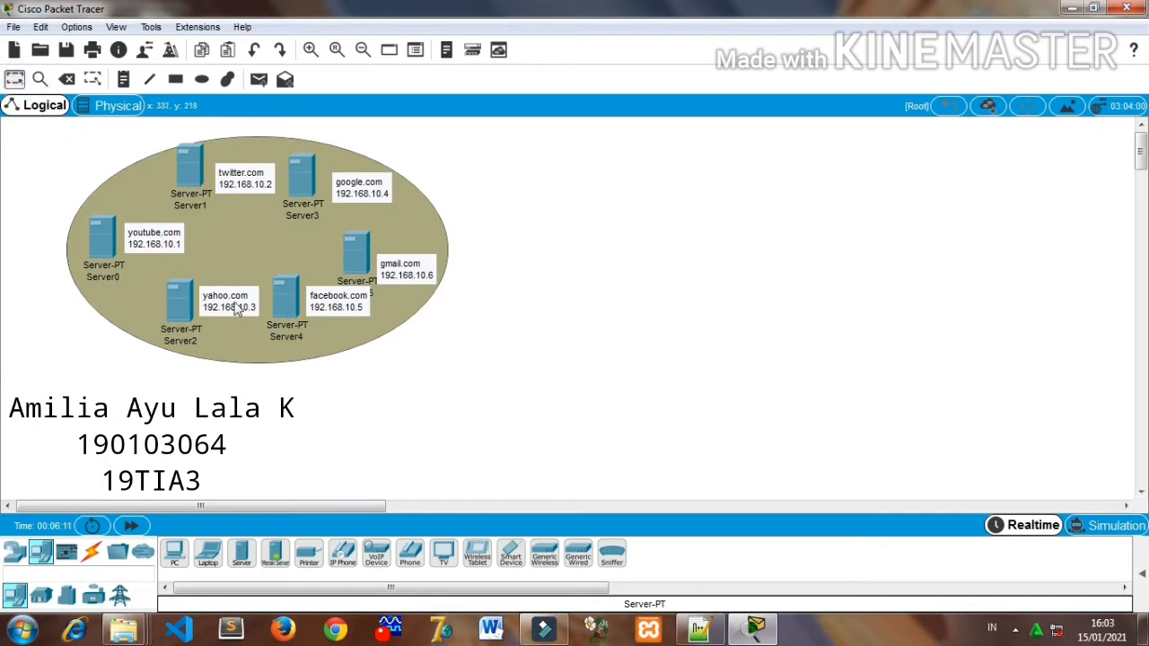
- Rearrange Server1 to Server4 inside the ellipse with each note close beside its server, and raise the gmail.com note clear of Server5's label
{"action": "left_click_drag", "start_coordinate": [182, 307], "coordinate": [205, 293]}
{"action": "left_click_drag", "start_coordinate": [283, 299], "coordinate": [259, 303]}
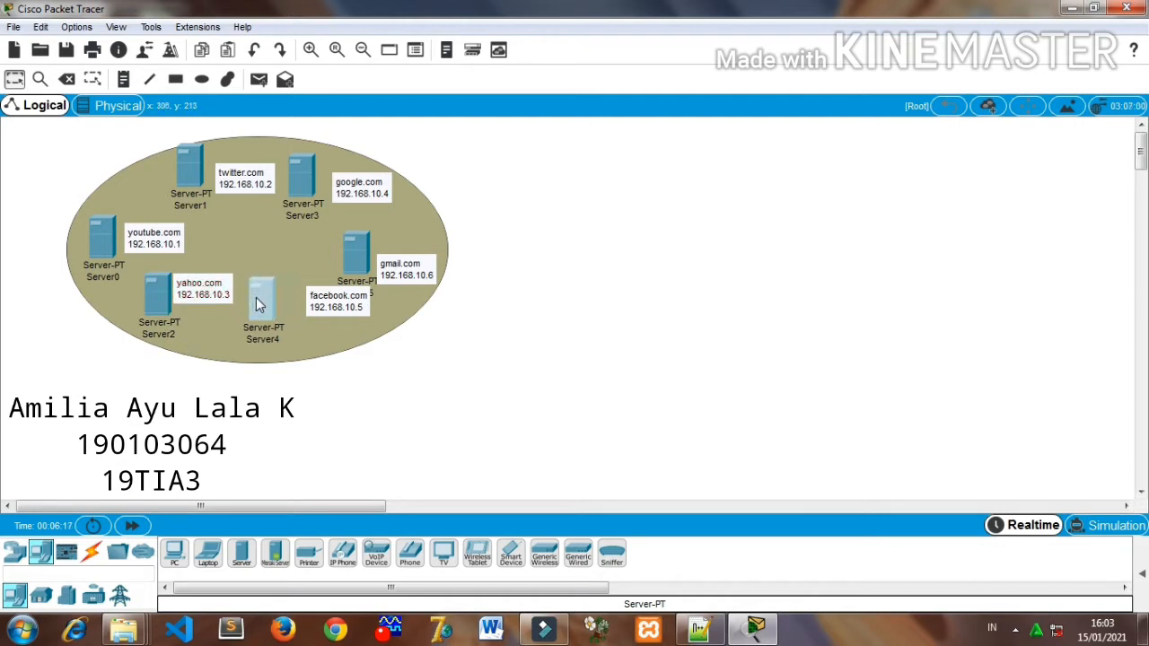
{"action": "left_click_drag", "start_coordinate": [333, 305], "coordinate": [312, 302]}
{"action": "left_click_drag", "start_coordinate": [402, 277], "coordinate": [401, 257]}
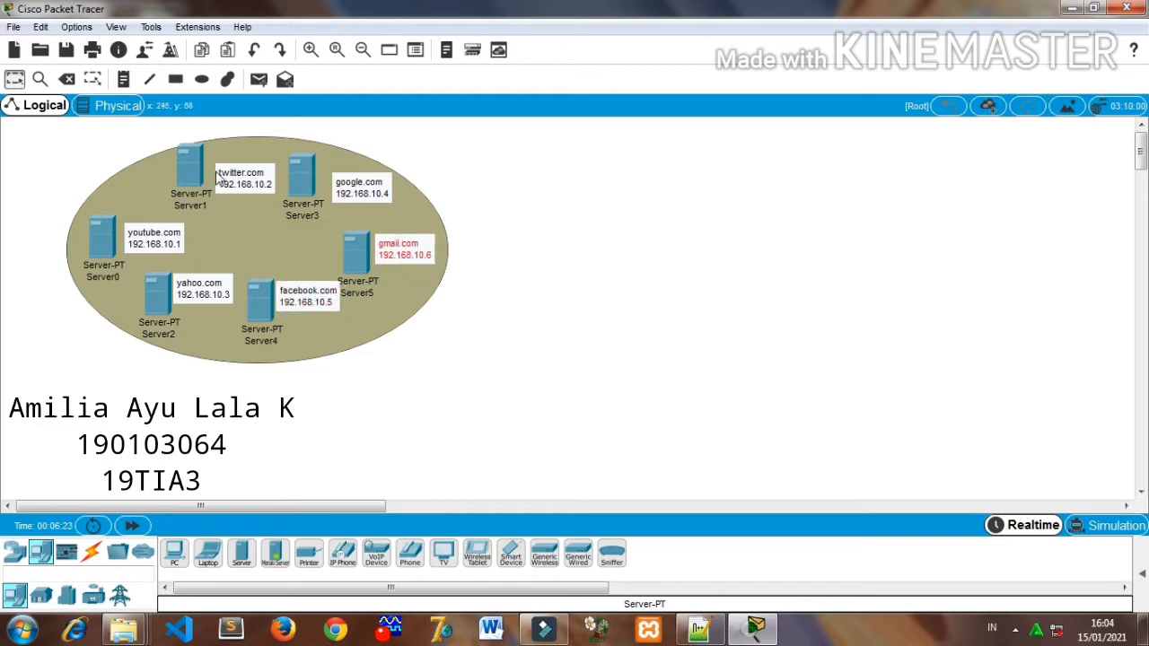
{"action": "mouse_move", "coordinate": [195, 168]}
{"action": "left_mouse_down"}
{"action": "mouse_move", "coordinate": [194, 179]}
{"action": "mouse_move", "coordinate": [216, 172]}
{"action": "left_mouse_up"}
{"action": "mouse_move", "coordinate": [339, 186]}
{"action": "left_mouse_down"}
{"action": "mouse_move", "coordinate": [325, 174]}
{"action": "mouse_move", "coordinate": [289, 202]}
{"action": "mouse_move", "coordinate": [343, 192]}
{"action": "left_mouse_up"}
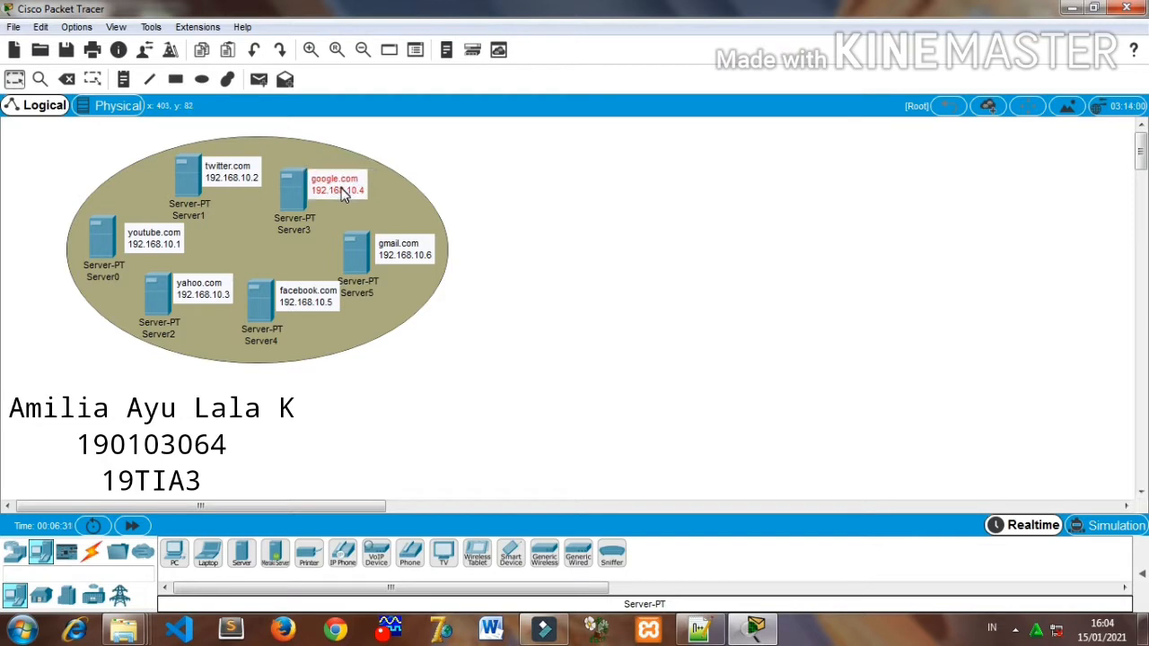
{"action": "left_click", "coordinate": [728, 299]}
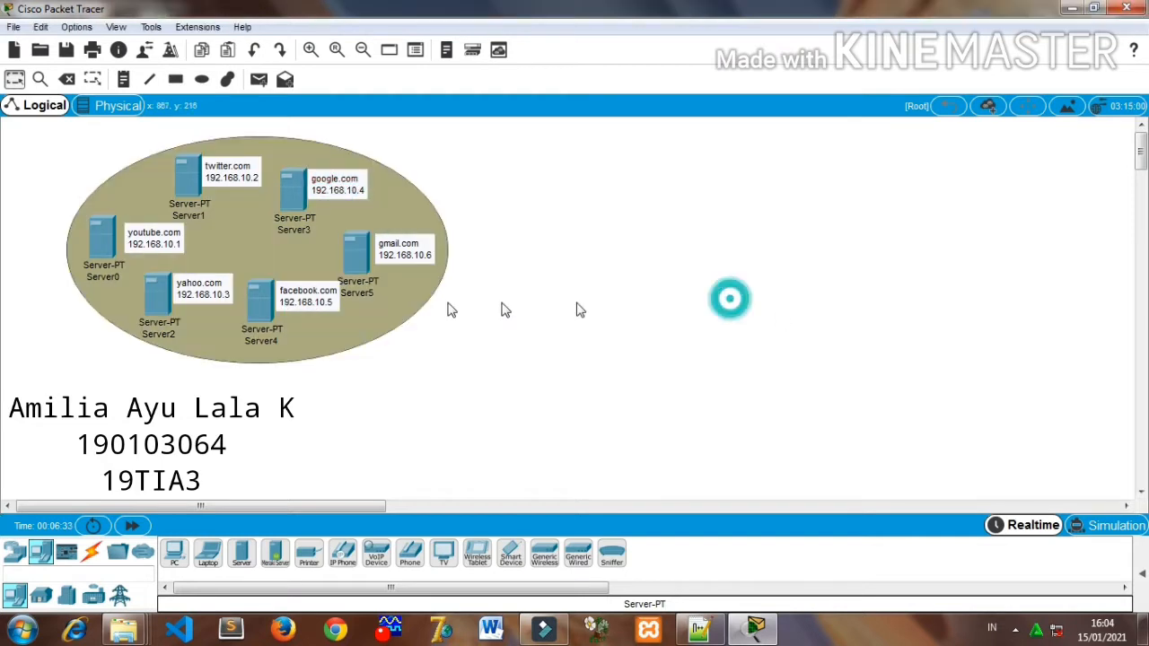
- Draw a second, smaller ellipse southeast of the server ellipse with light orange fill #ffaa7f
{"action": "left_click", "coordinate": [202, 80]}
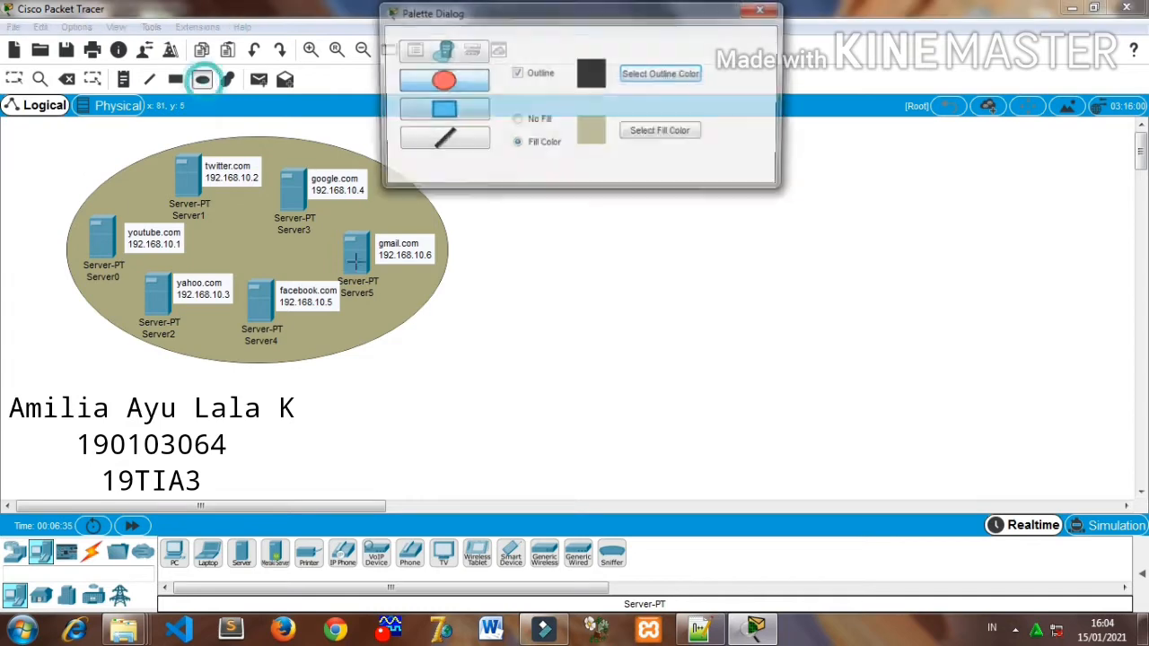
{"action": "left_click", "coordinate": [664, 133]}
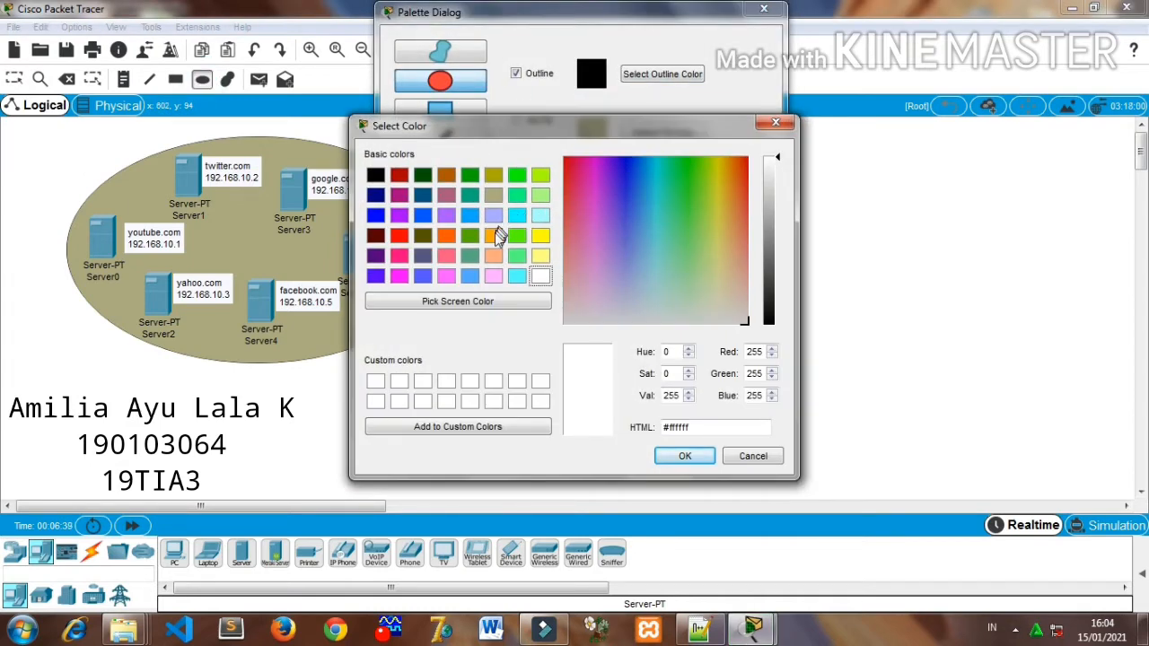
{"action": "left_click", "coordinate": [493, 256]}
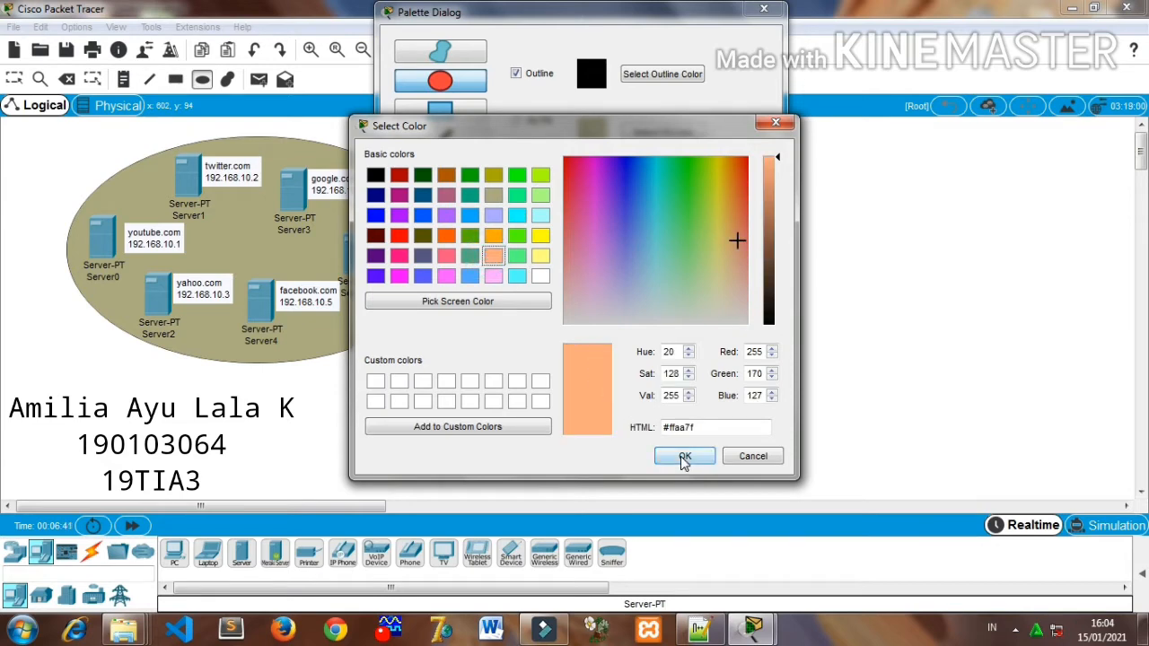
{"action": "left_click", "coordinate": [684, 458]}
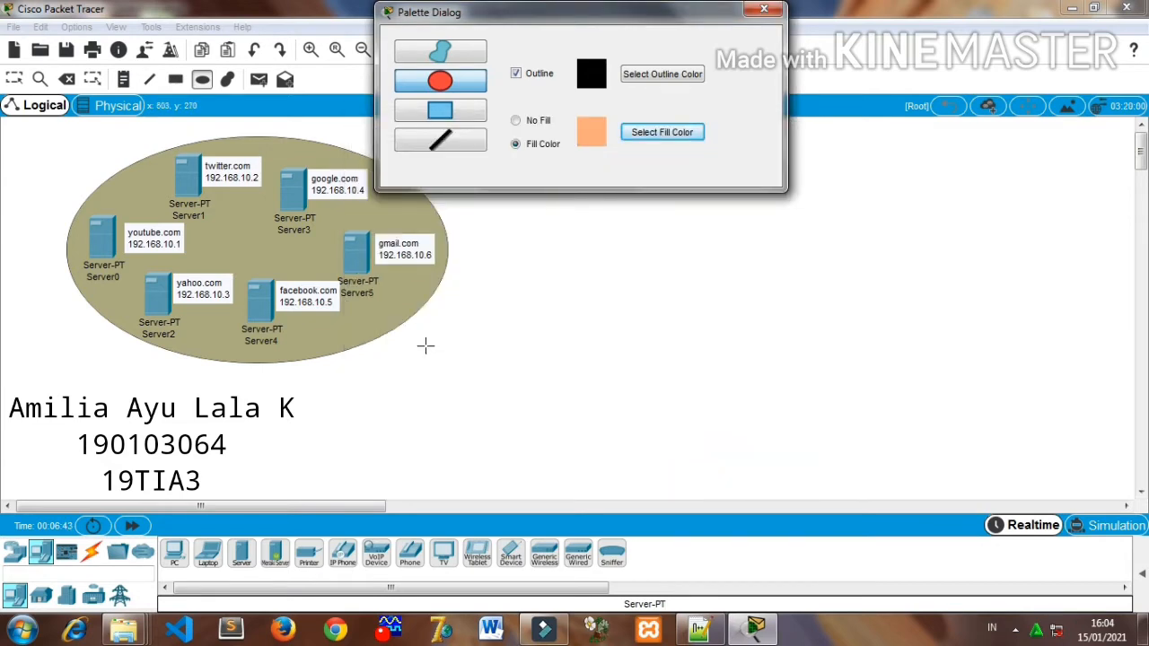
{"action": "left_click_drag", "start_coordinate": [425, 346], "coordinate": [648, 494]}
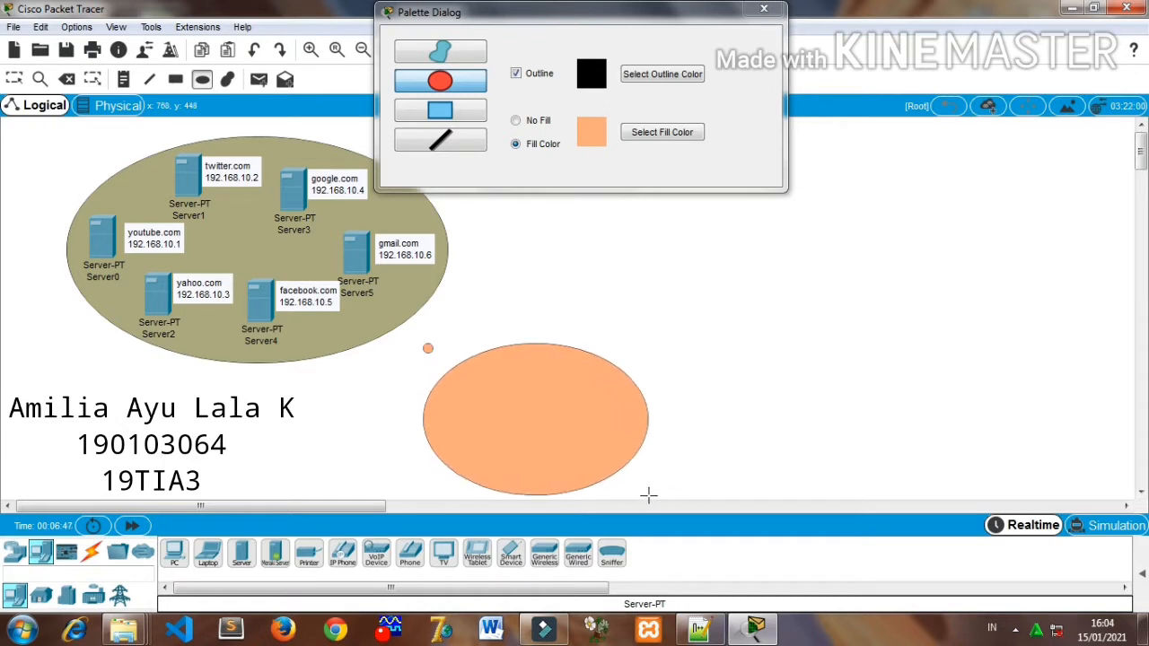
- Delete the tiny stray circle beside the orange ellipse and close the drawing palette
{"action": "left_click", "coordinate": [67, 79]}
{"action": "left_click", "coordinate": [430, 349]}
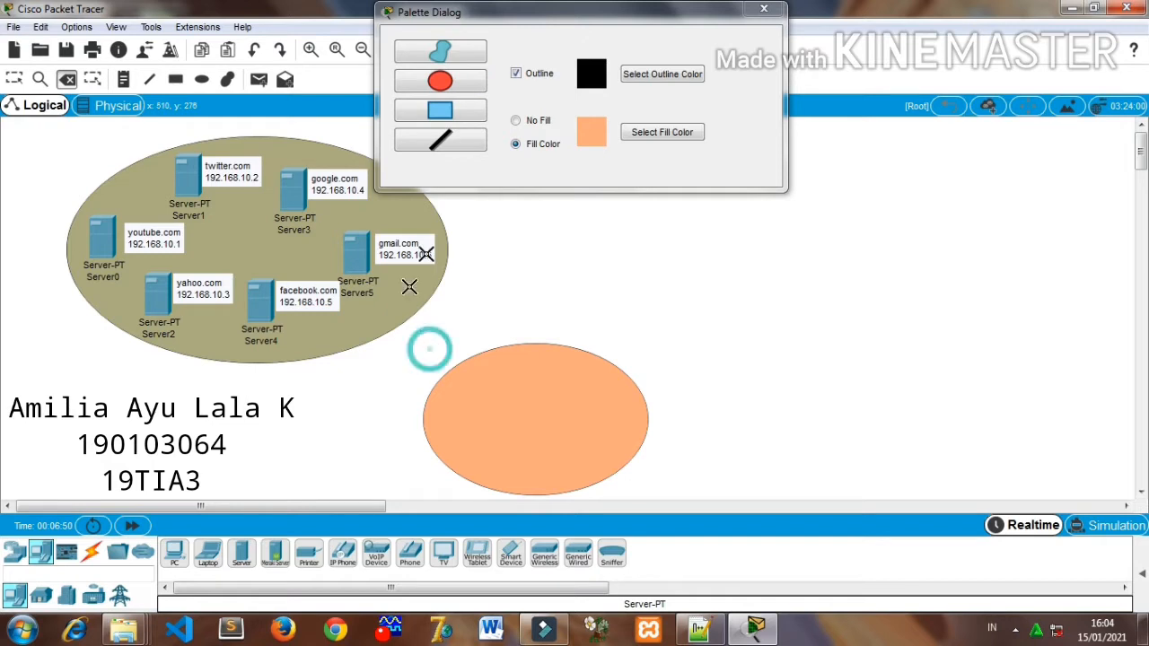
{"action": "left_click", "coordinate": [762, 11]}
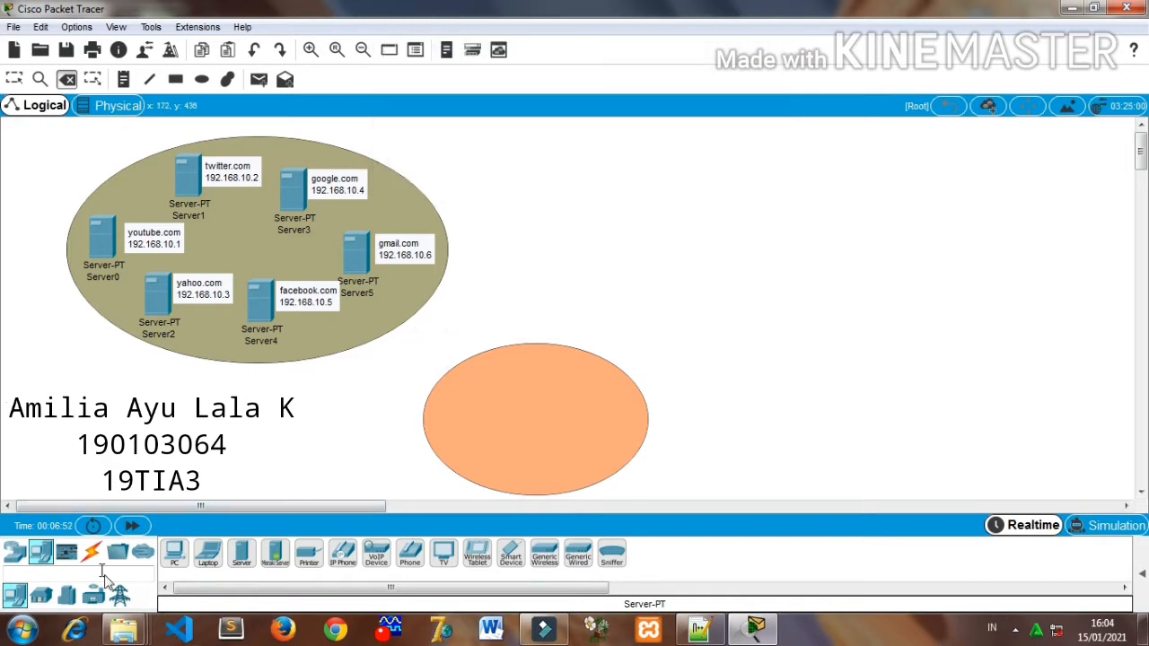
- Place two generic servers side by side inside the orange ellipse
{"action": "left_click", "coordinate": [254, 555]}
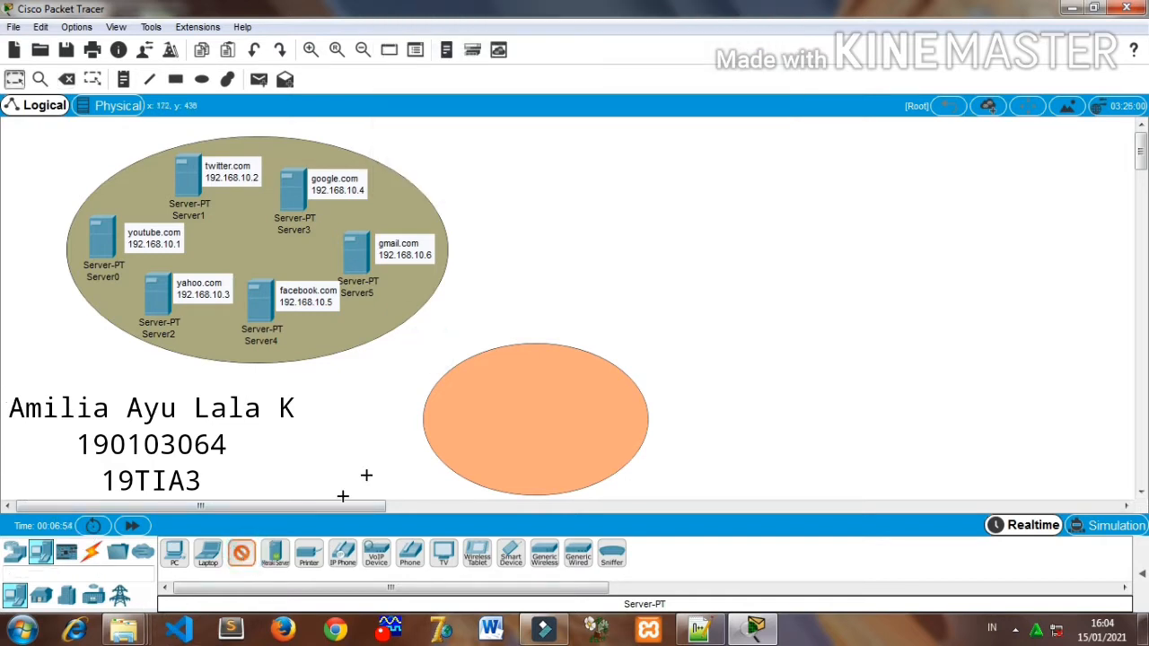
{"action": "left_click", "coordinate": [474, 394]}
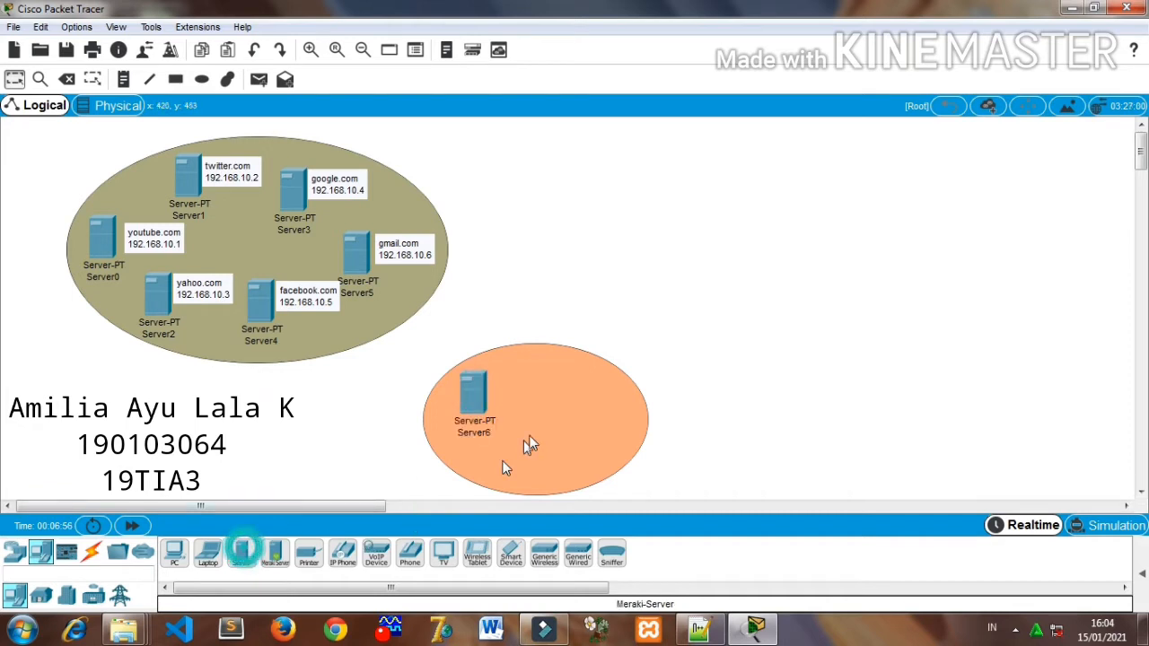
{"action": "left_click", "coordinate": [243, 553]}
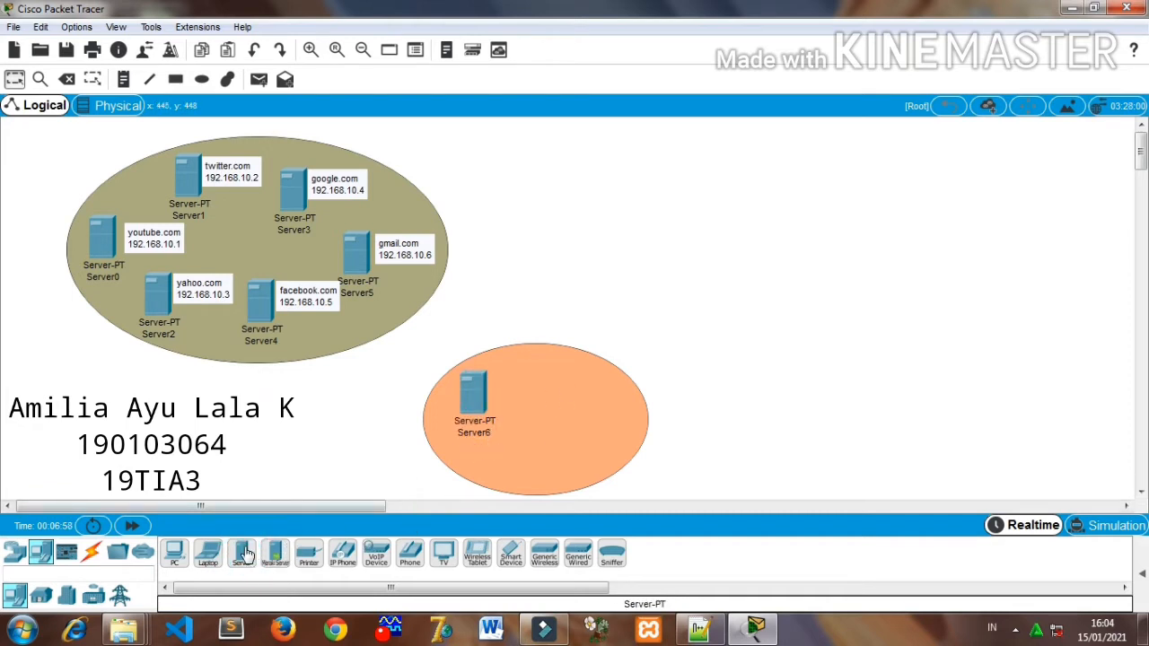
{"action": "left_click", "coordinate": [571, 397]}
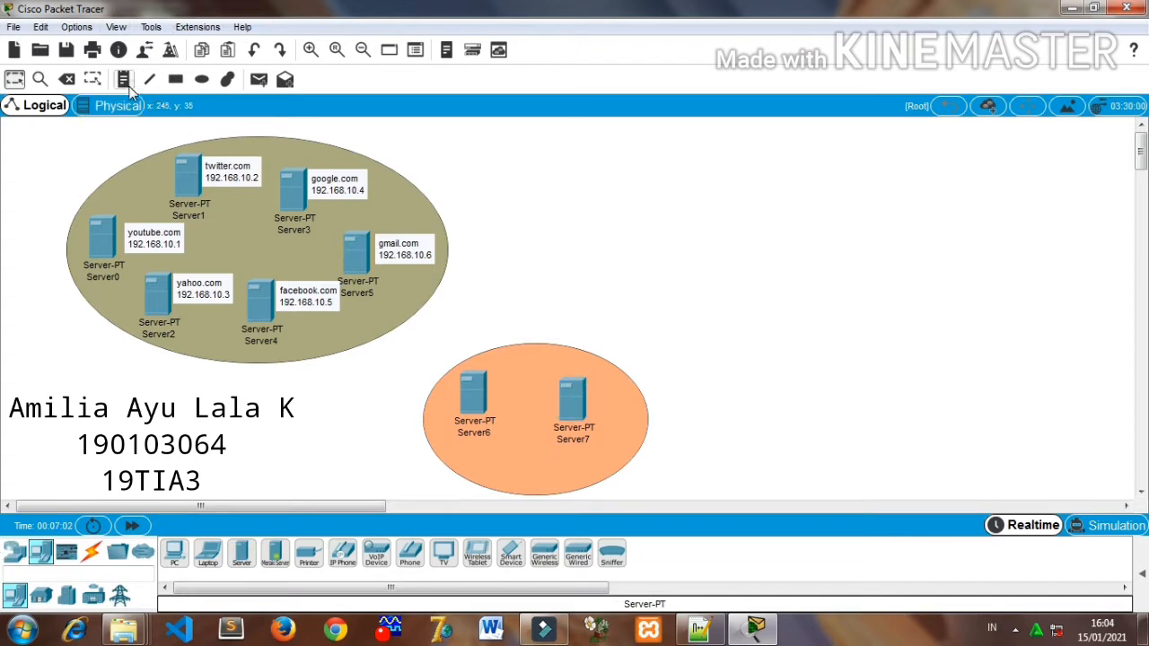
- Check the DHCP address in the Notepad++ plan and add a note below Server6 reading server DHCP with 192.168.10.7 on the second line
{"action": "left_click", "coordinate": [699, 628]}
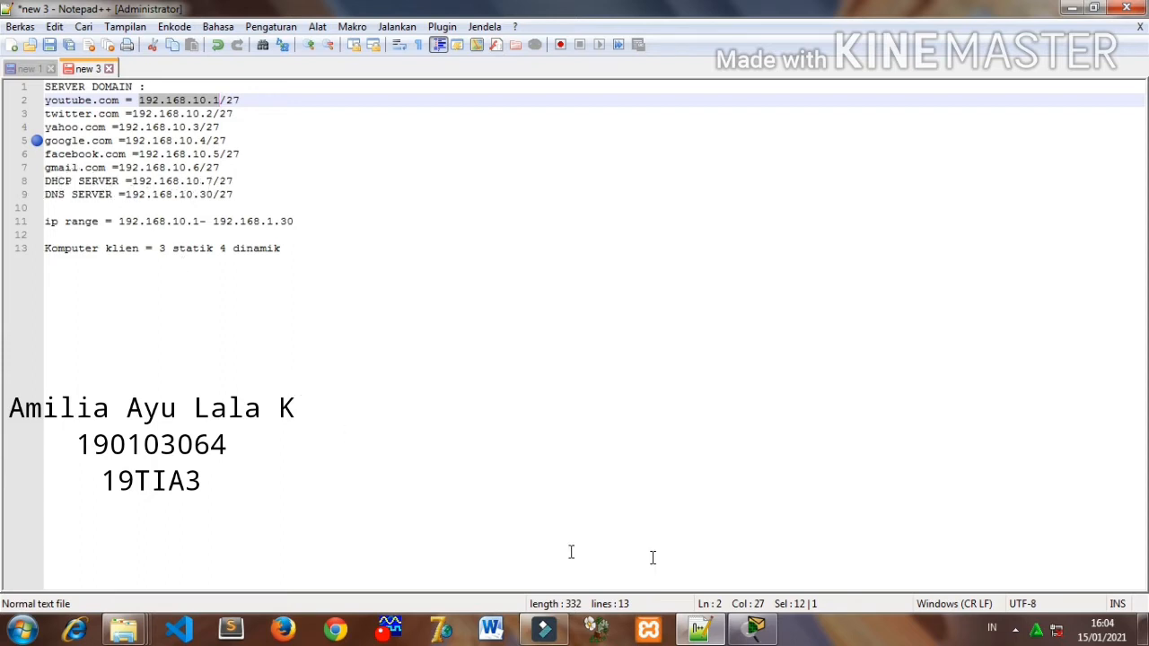
{"action": "left_click", "coordinate": [754, 628]}
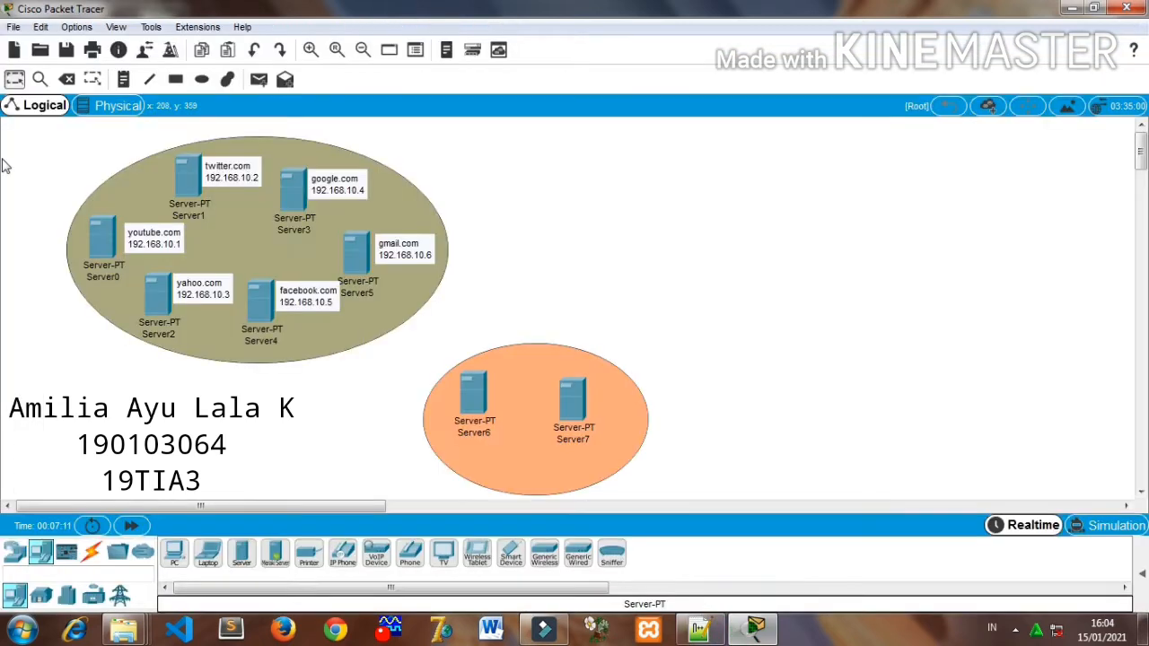
{"action": "left_click", "coordinate": [123, 78]}
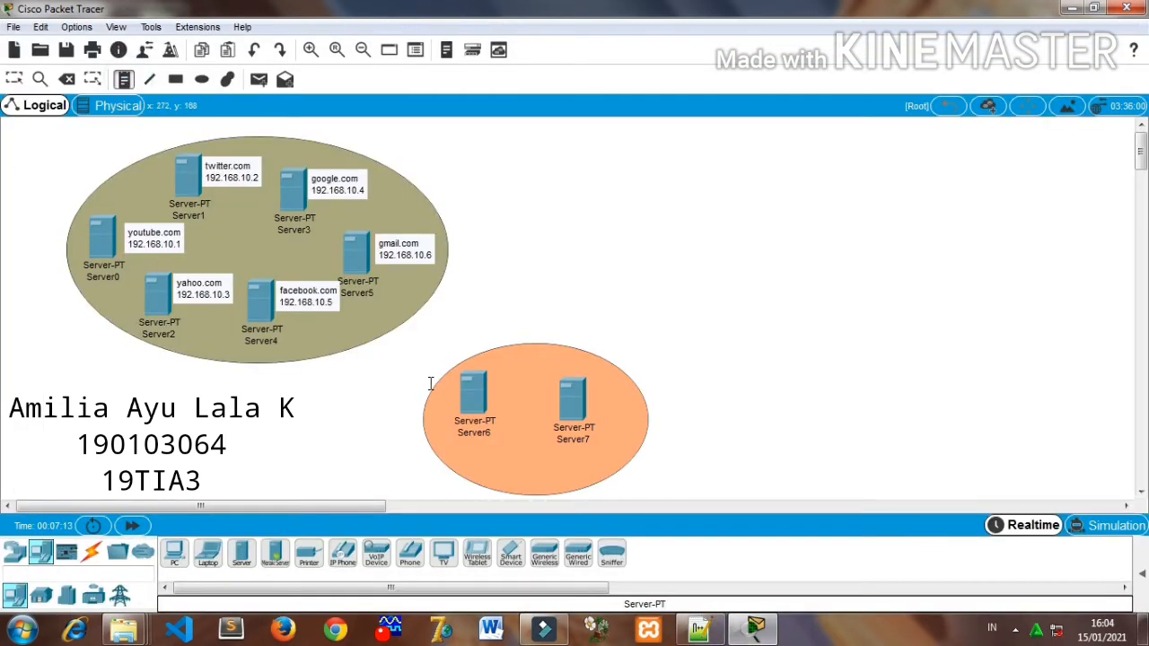
{"action": "left_click", "coordinate": [457, 449]}
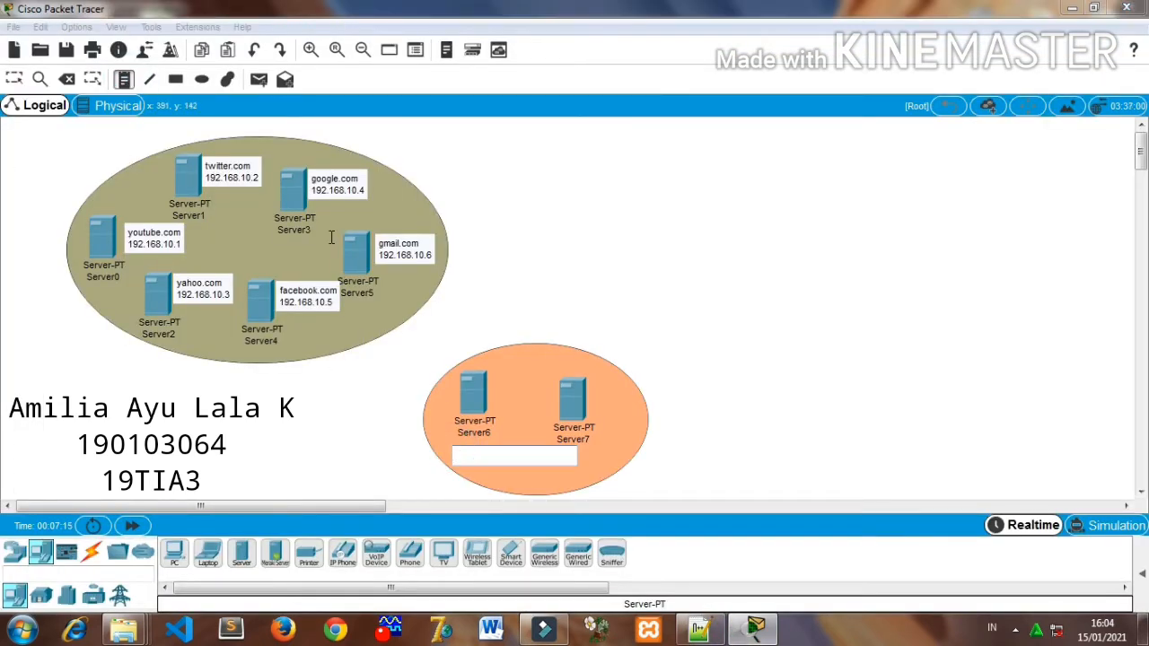
{"action": "type", "text": "se"}
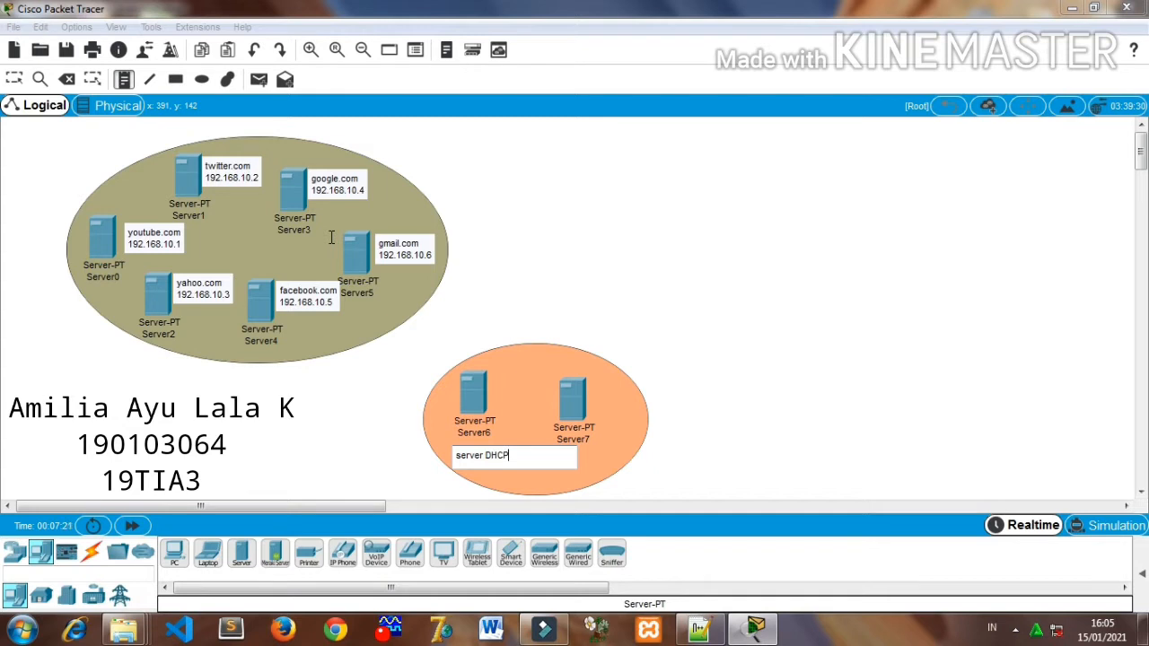
{"action": "type", "text": "rver DHCP"}
{"action": "key", "text": "Return"}
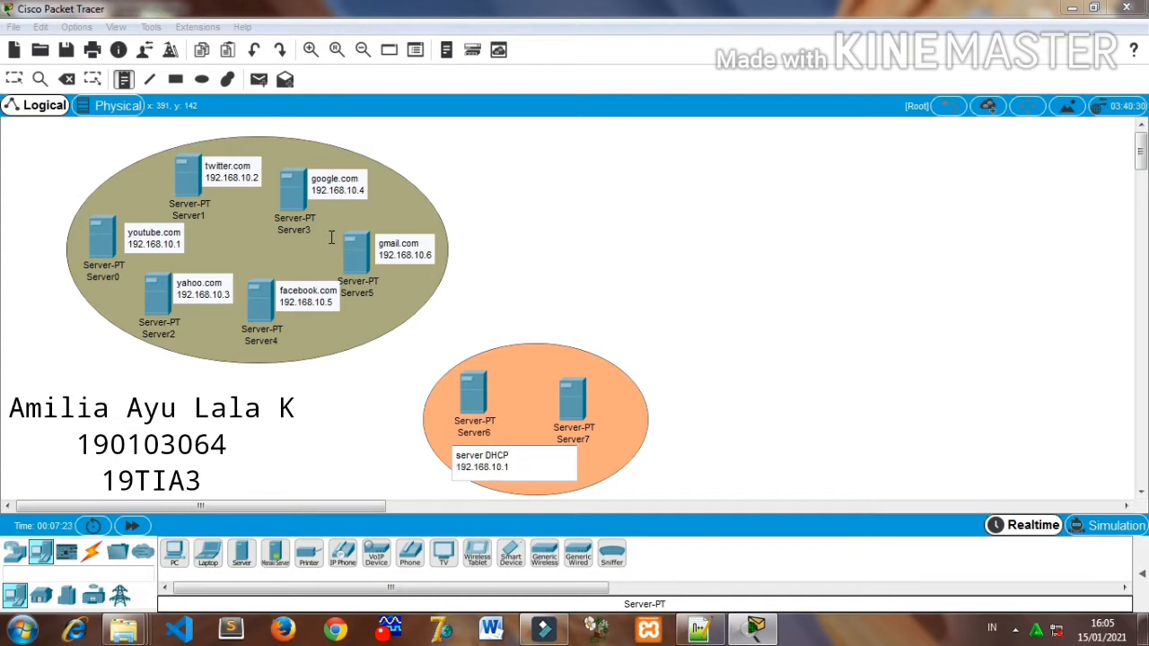
{"action": "left_click", "coordinate": [551, 288]}
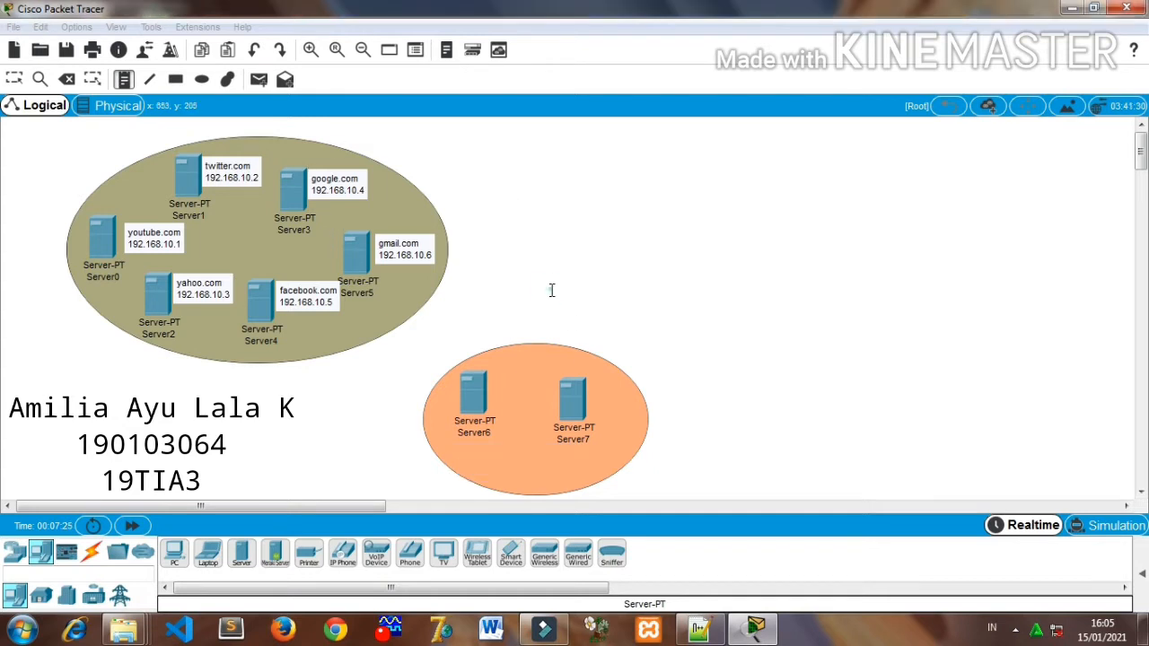
- Add a note below Server7 reading Serves DNS with 192.168.10.30 on the second line, checking the address in the Notepad++ plan
{"action": "left_click", "coordinate": [122, 80]}
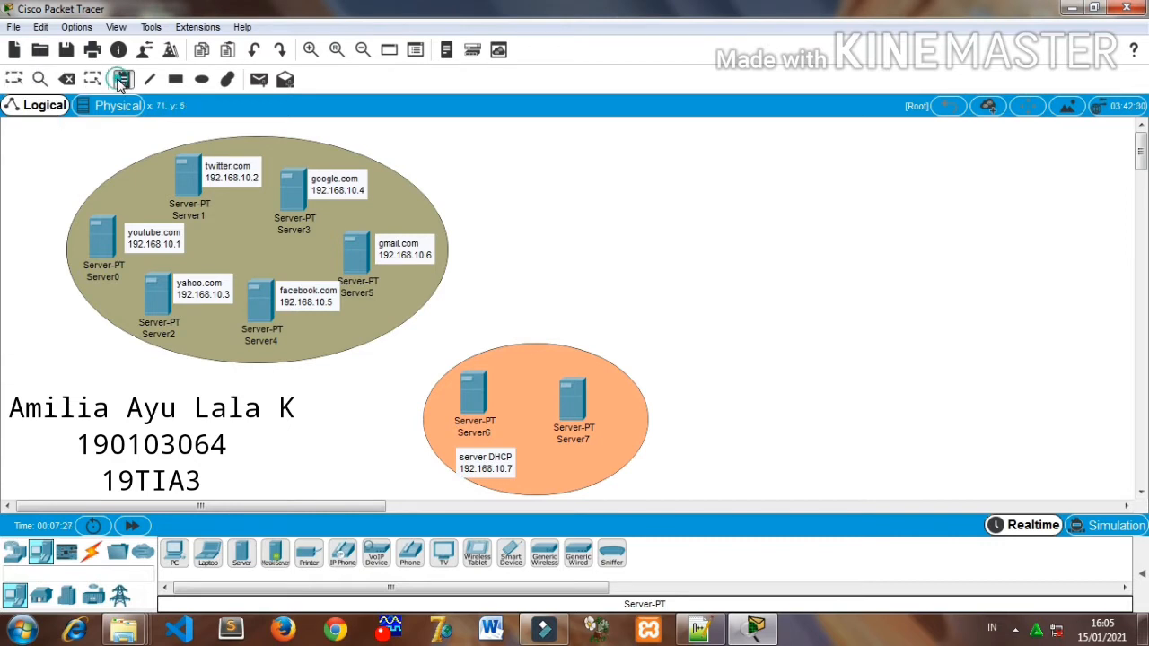
{"action": "left_click", "coordinate": [542, 453]}
{"action": "type", "text": "s"}
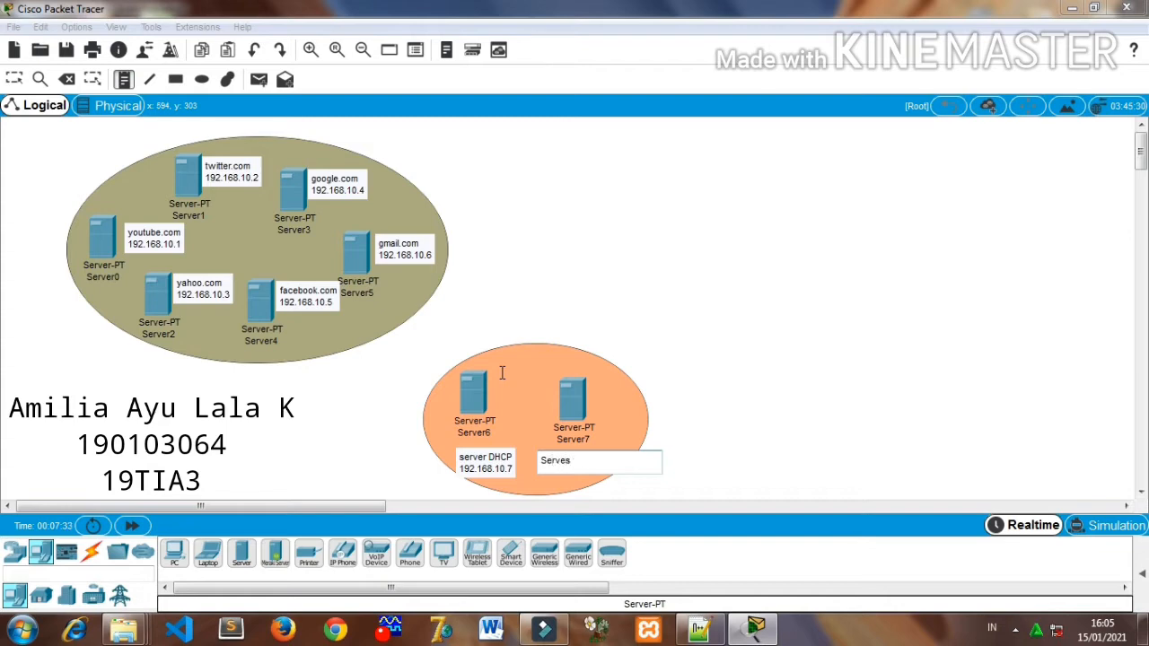
{"action": "type", "text": "erves DNS"}
{"action": "key", "text": "Return"}
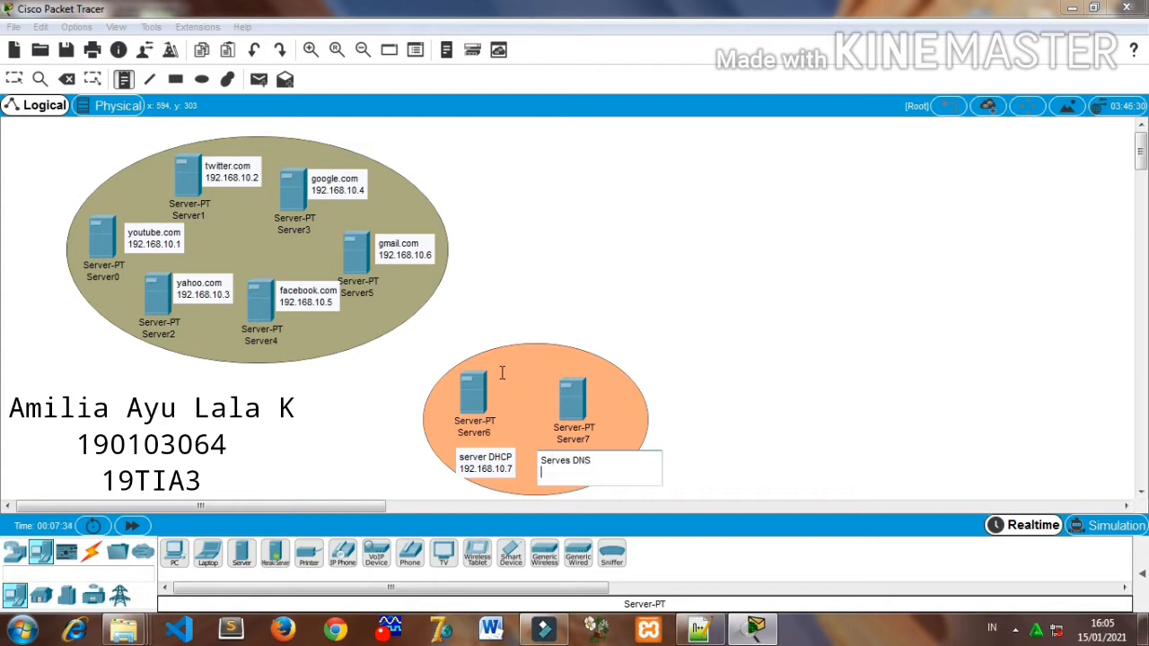
{"action": "type", "text": "192.168.10.1"}
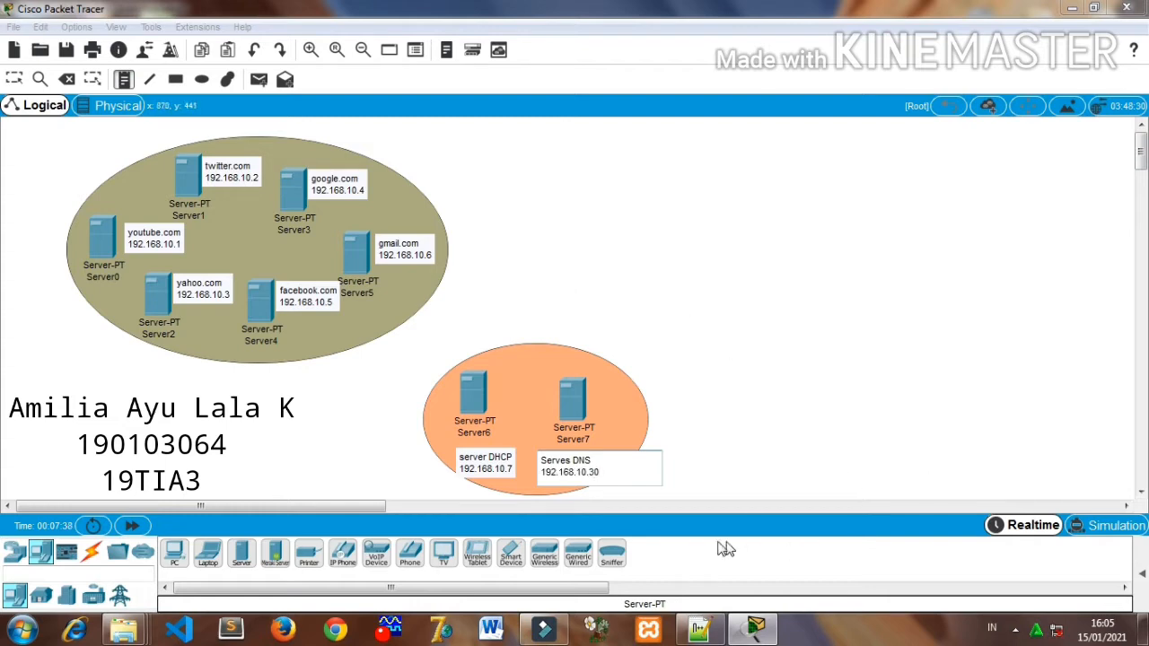
{"action": "left_click", "coordinate": [701, 630]}
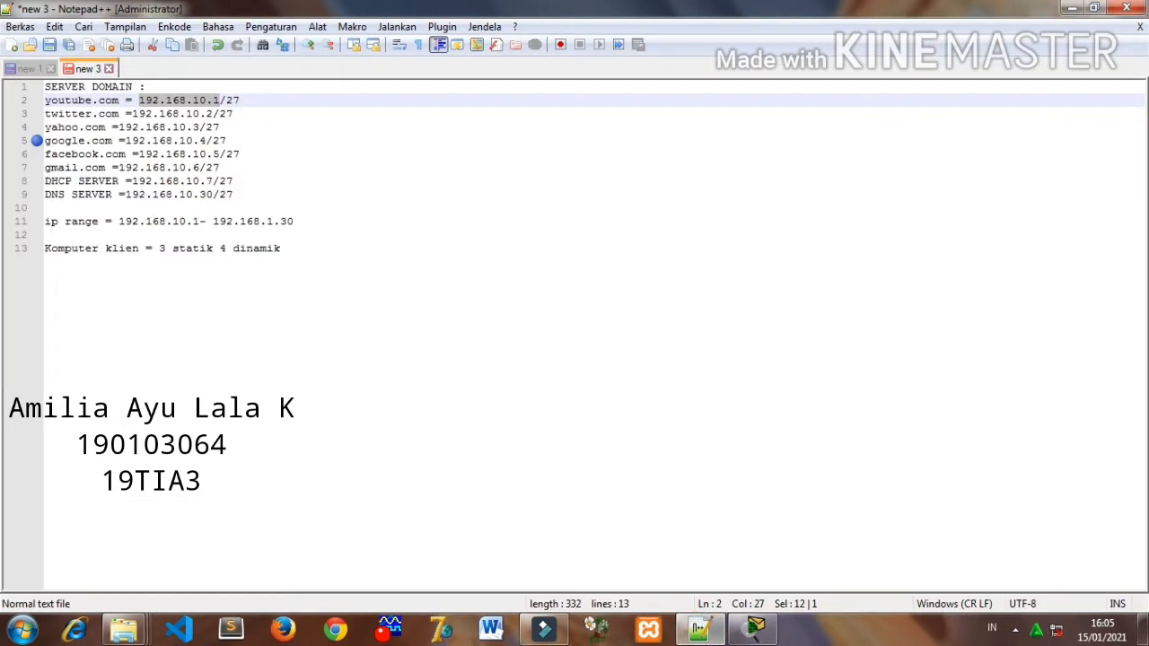
{"action": "left_click", "coordinate": [755, 630]}
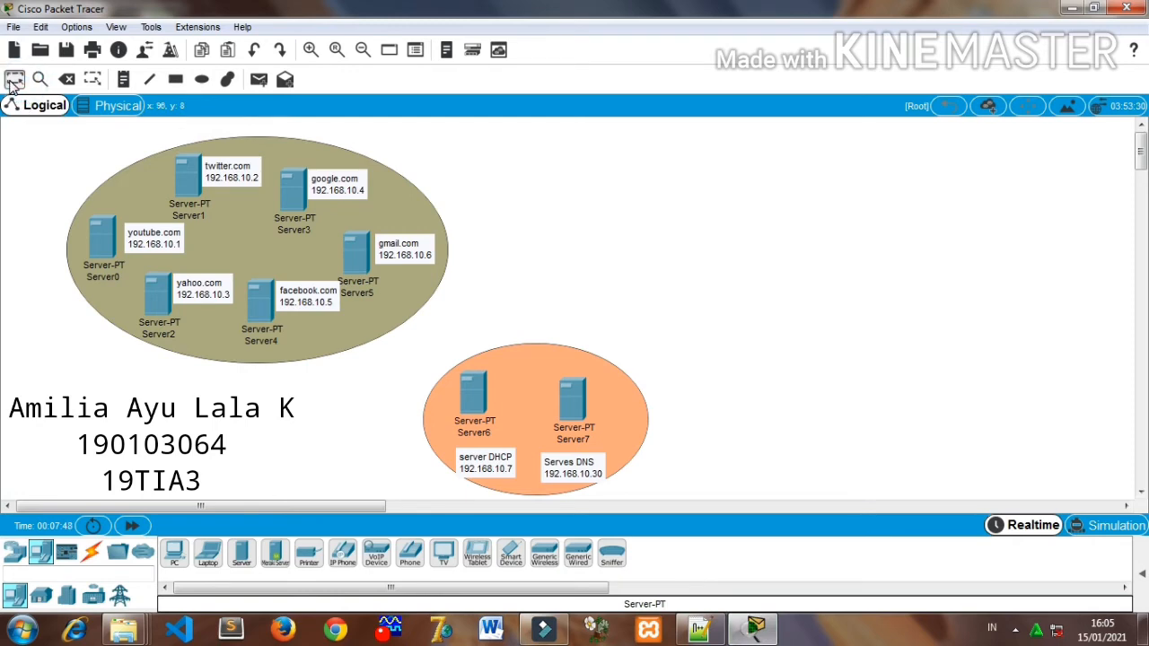
- Move Server6 and Server7 slightly higher in the orange ellipse and bring the DHCP and DNS notes up close beneath them
{"action": "left_click_drag", "start_coordinate": [473, 395], "coordinate": [488, 380]}
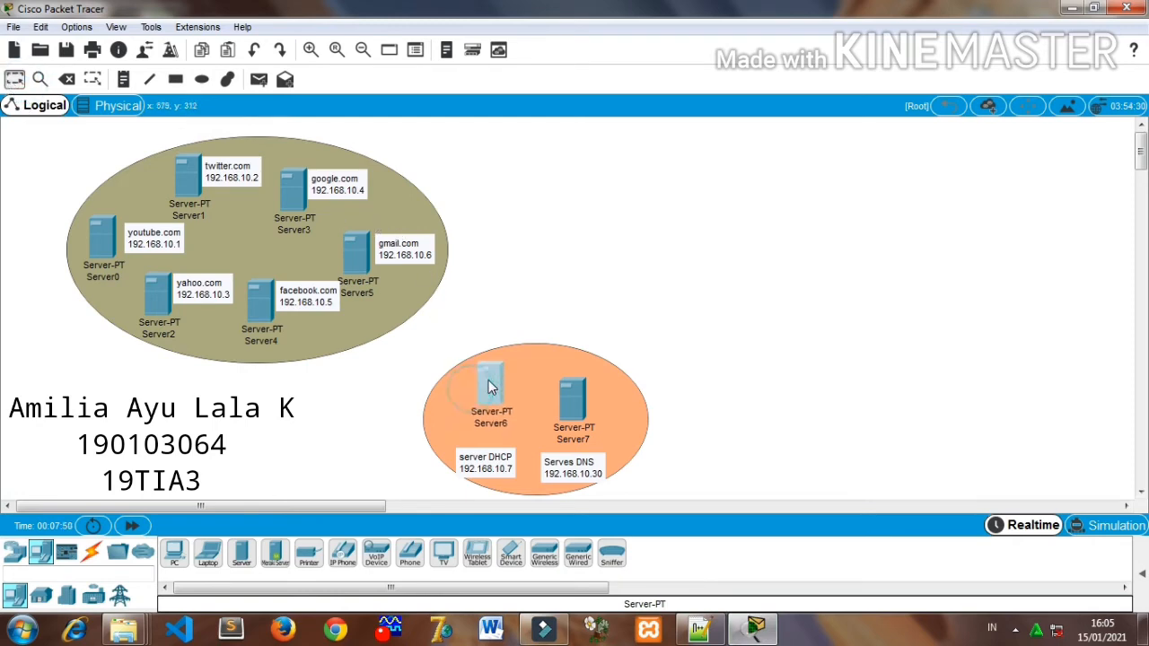
{"action": "left_click", "coordinate": [492, 462]}
{"action": "left_click", "coordinate": [489, 458]}
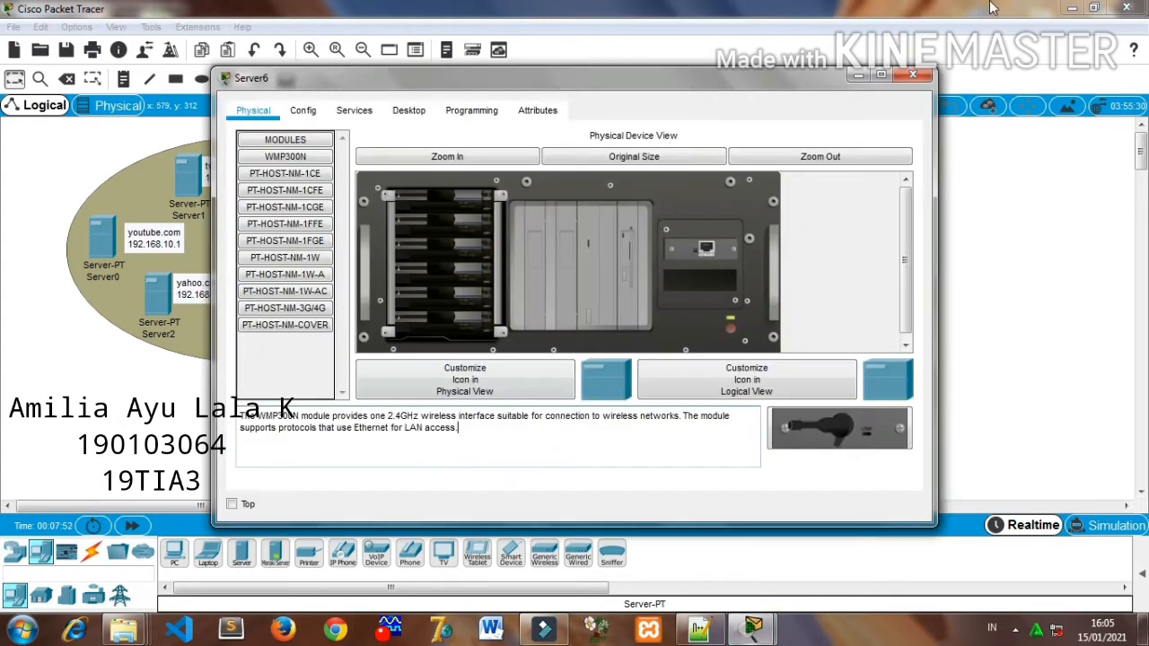
{"action": "left_click", "coordinate": [913, 74]}
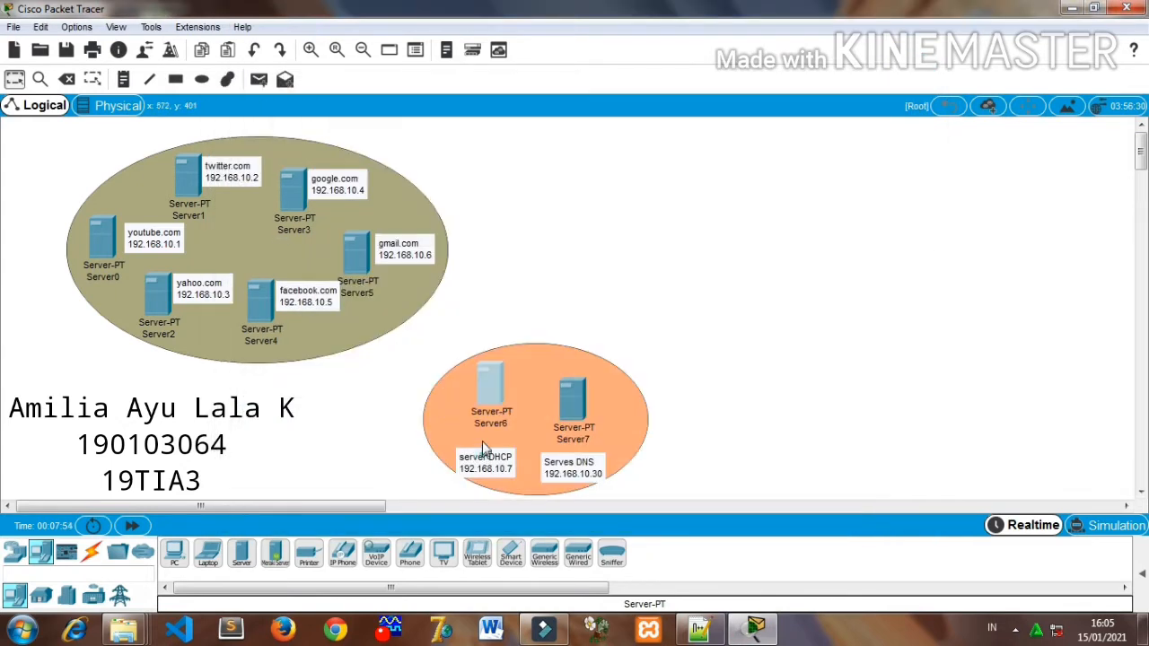
{"action": "left_click_drag", "start_coordinate": [483, 457], "coordinate": [483, 442]}
{"action": "left_click_drag", "start_coordinate": [579, 406], "coordinate": [576, 388]}
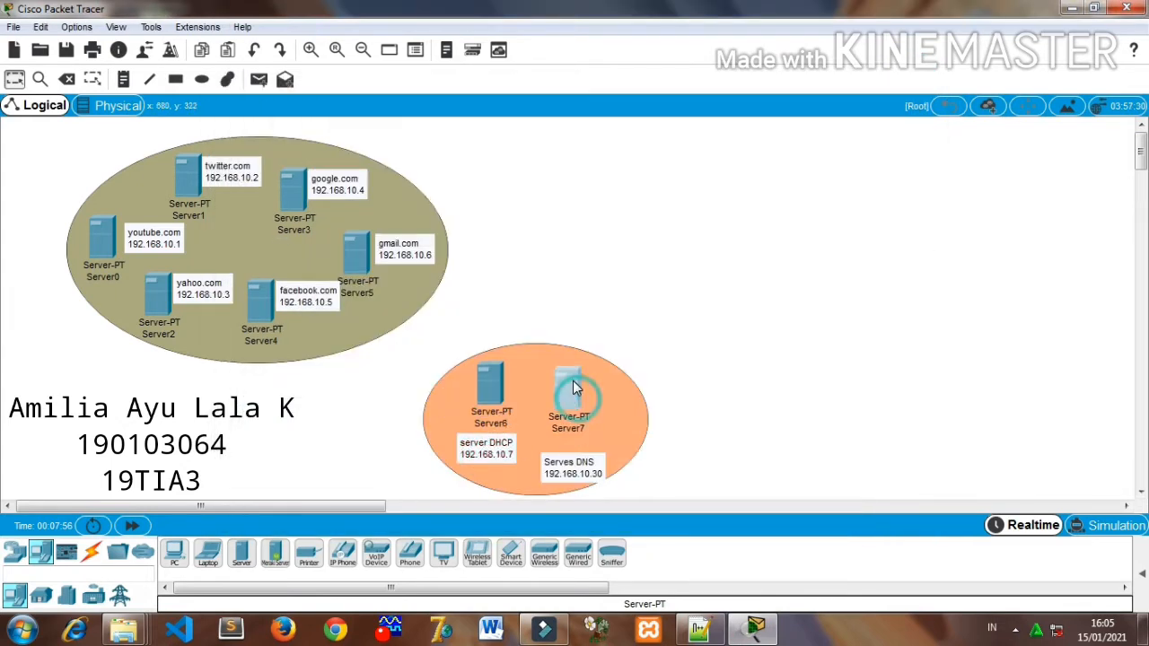
{"action": "left_click_drag", "start_coordinate": [575, 478], "coordinate": [575, 453]}
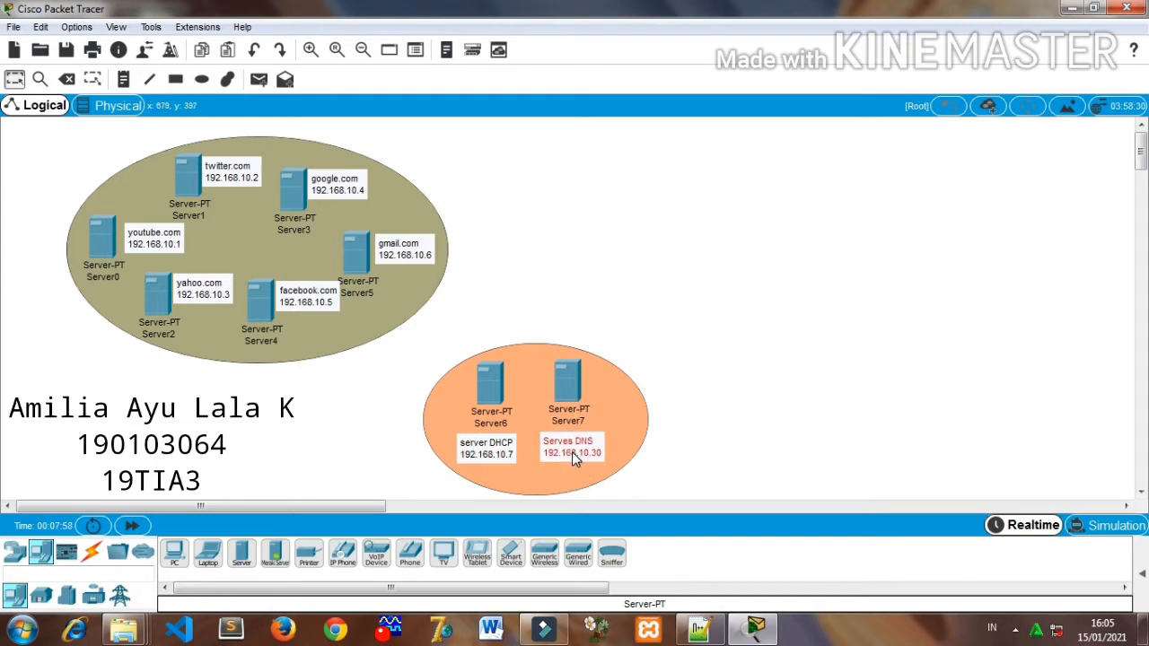
{"action": "left_click", "coordinate": [681, 412]}
- Draw a small ellipse with cyan fill east of the domain server ellipse and above the orange one
{"action": "left_click", "coordinate": [202, 80]}
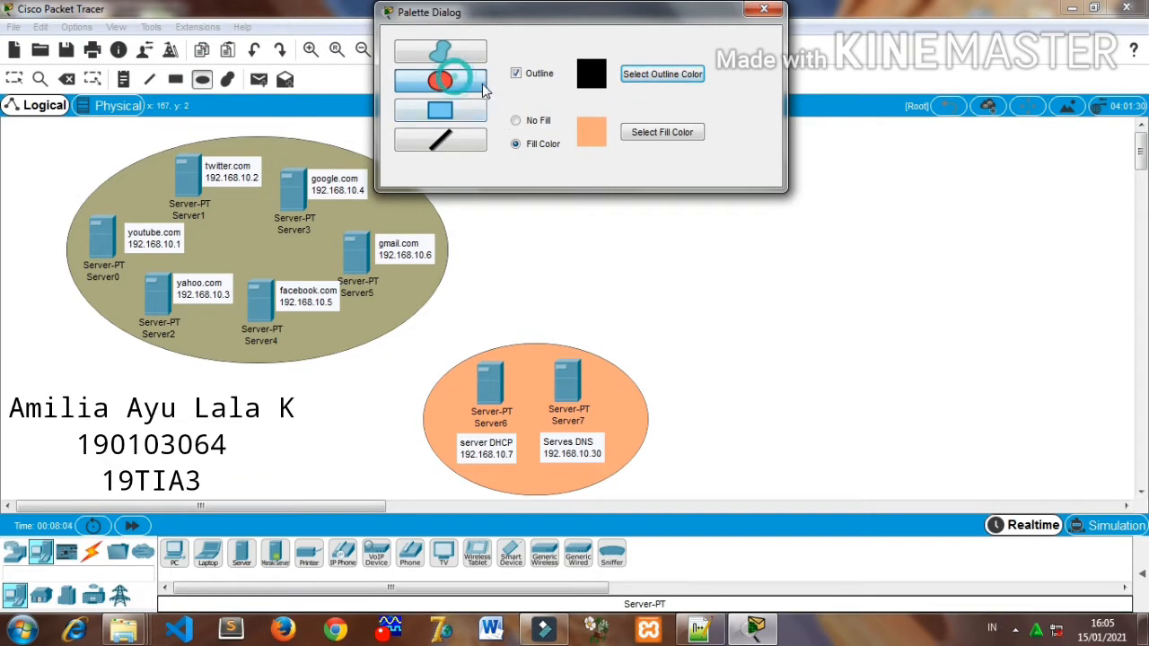
{"action": "left_click", "coordinate": [639, 137]}
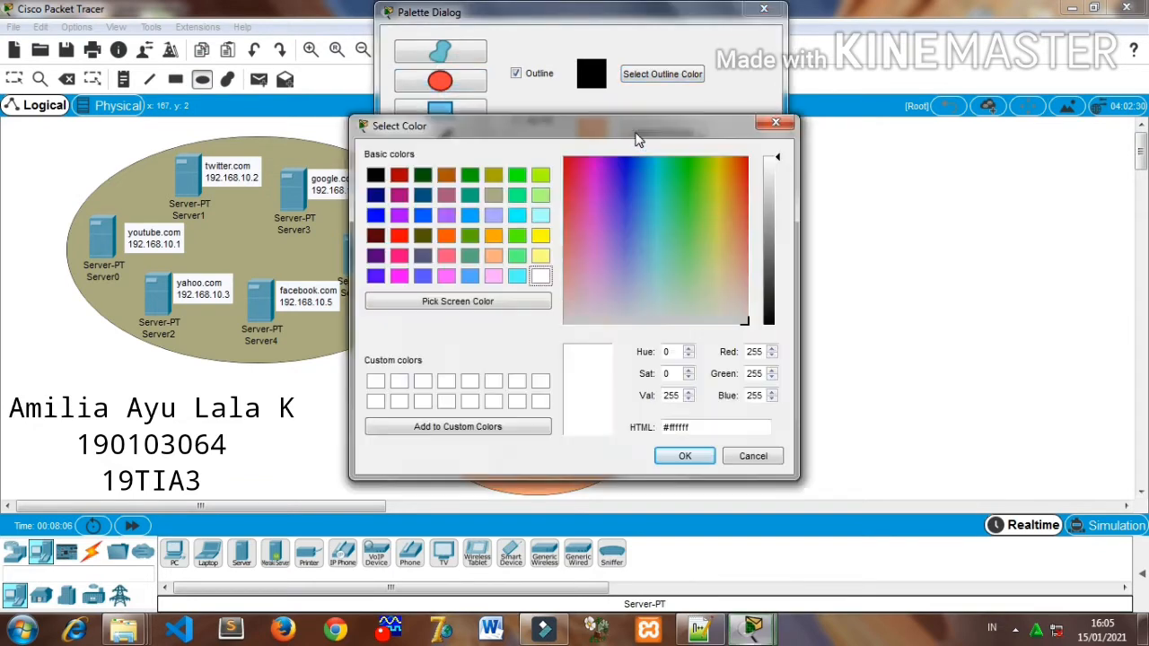
{"action": "left_click", "coordinate": [517, 217]}
{"action": "left_click", "coordinate": [680, 455]}
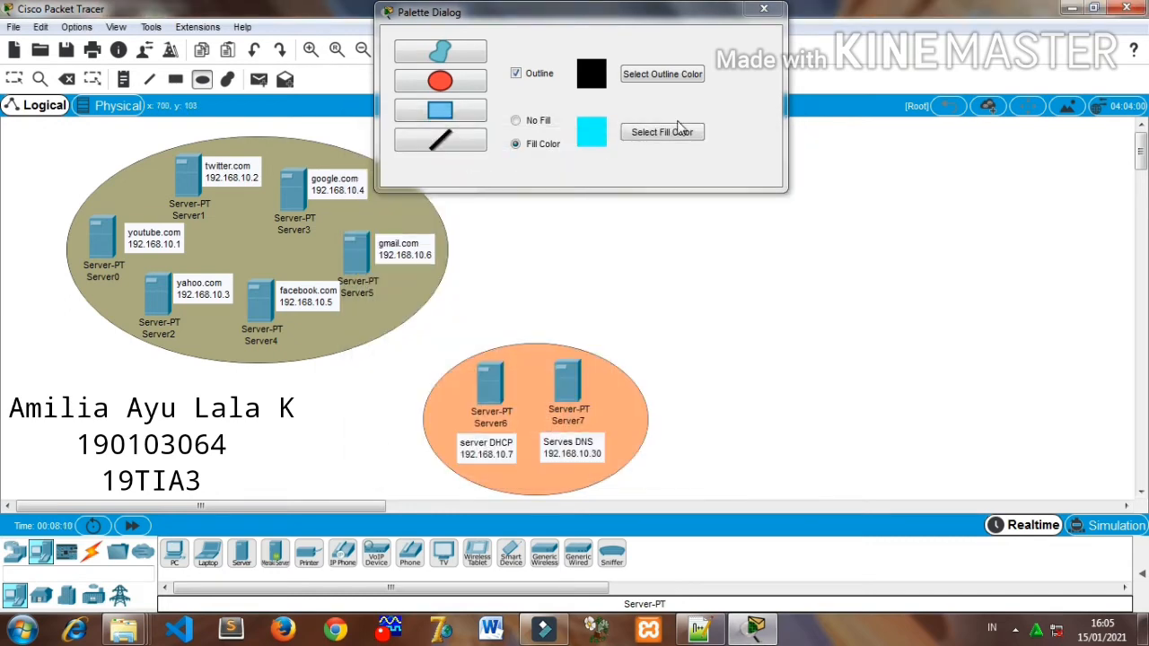
{"action": "left_click", "coordinate": [762, 11]}
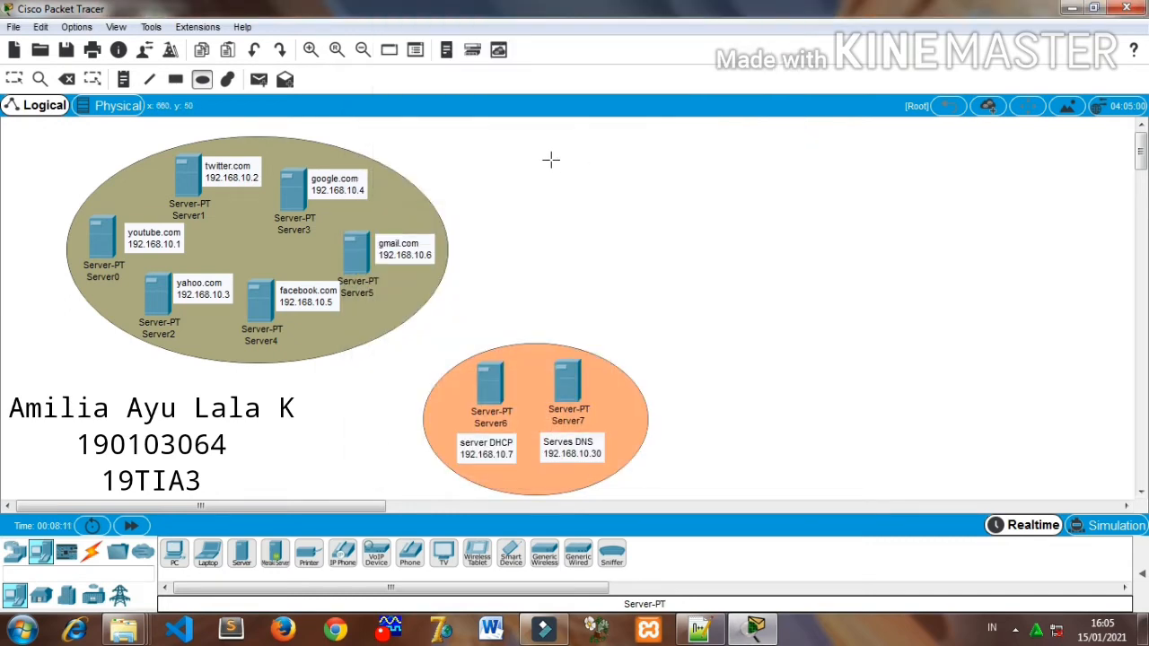
{"action": "mouse_move", "coordinate": [549, 161]}
{"action": "left_mouse_down"}
{"action": "mouse_move", "coordinate": [607, 192]}
{"action": "mouse_move", "coordinate": [652, 249]}
{"action": "mouse_move", "coordinate": [723, 261]}
{"action": "left_mouse_up"}
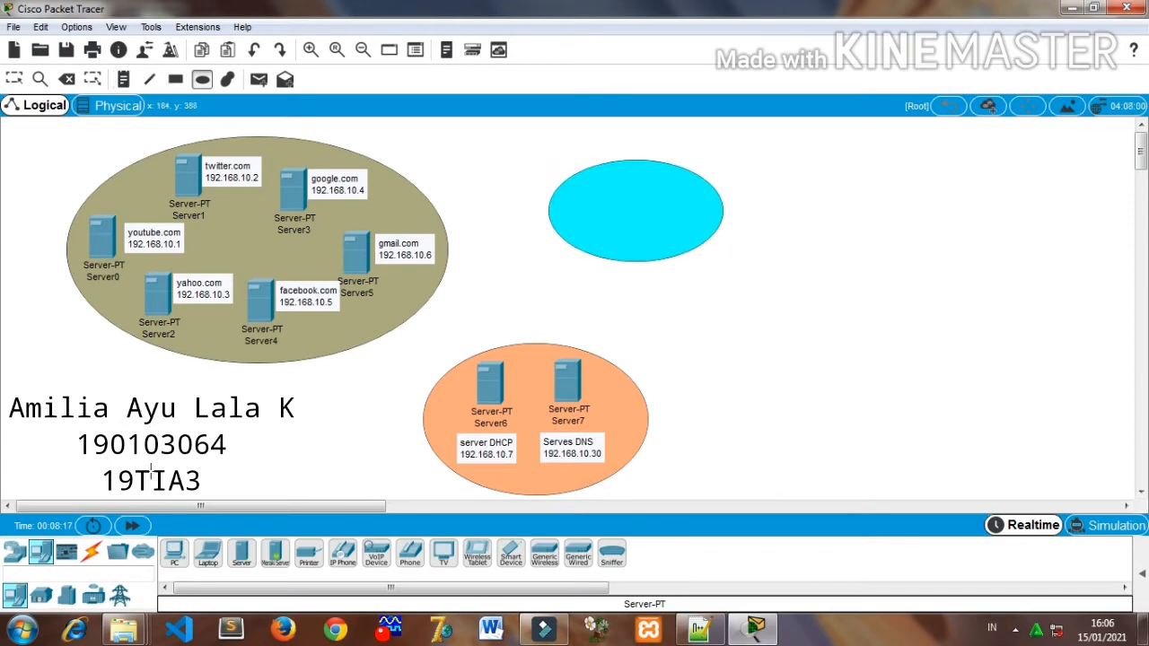
- Place two PT-Switch devices inside the cyan ellipse, with the second slightly lower and east of the first
{"action": "left_click", "coordinate": [30, 557]}
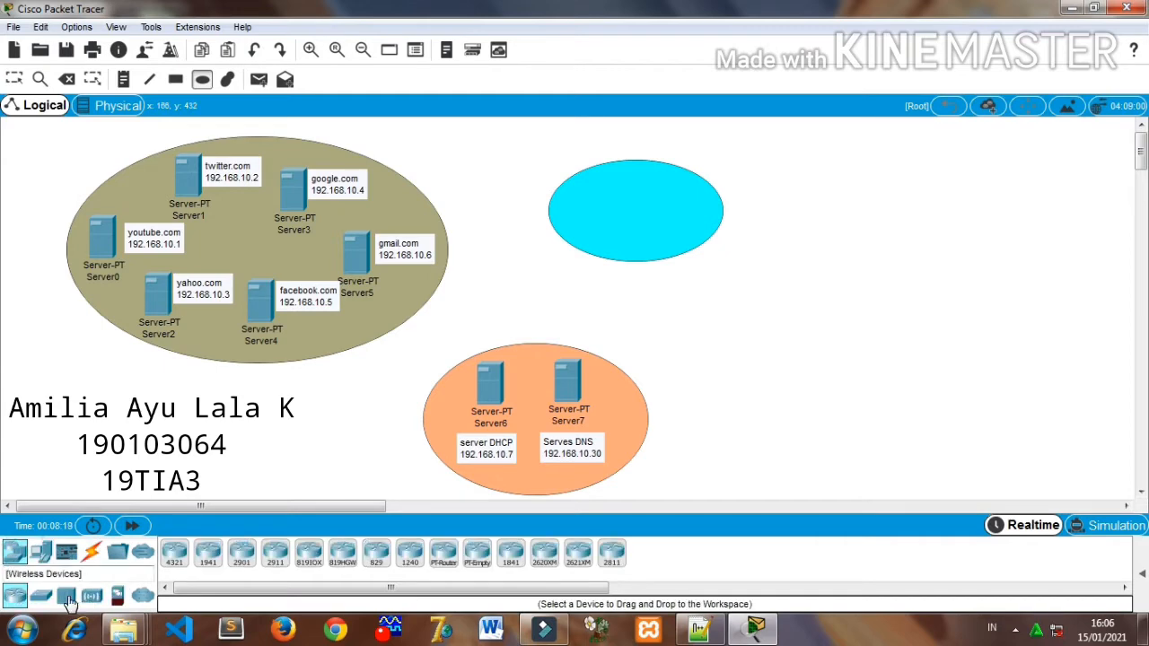
{"action": "left_click", "coordinate": [40, 595]}
{"action": "left_click", "coordinate": [206, 559]}
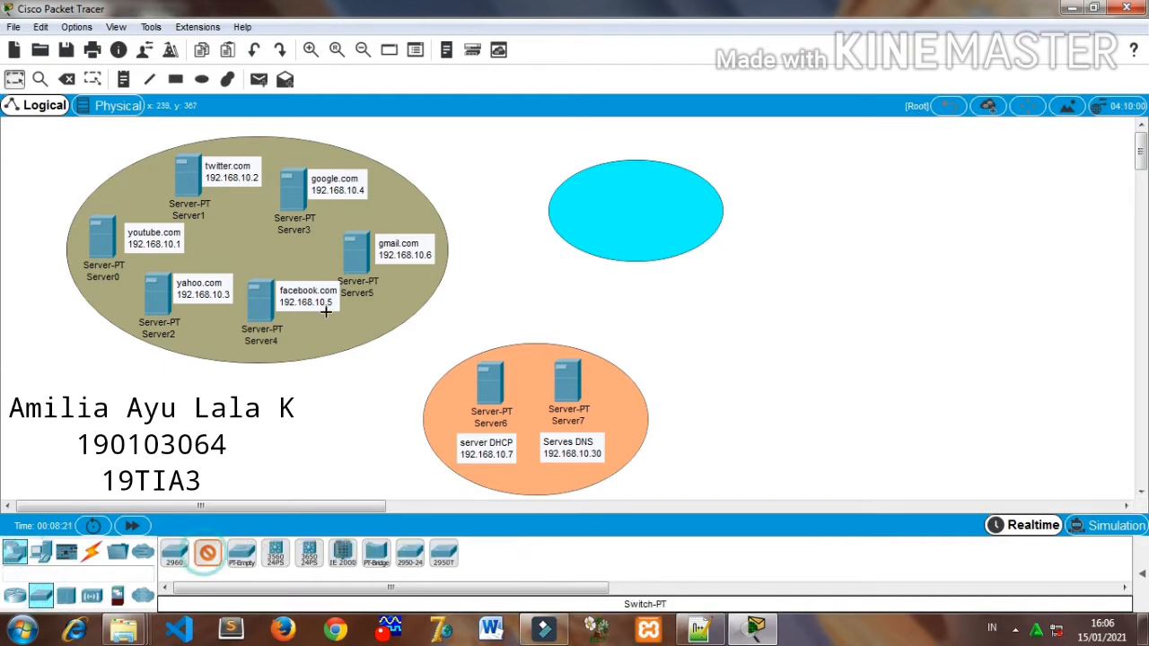
{"action": "left_click", "coordinate": [597, 202]}
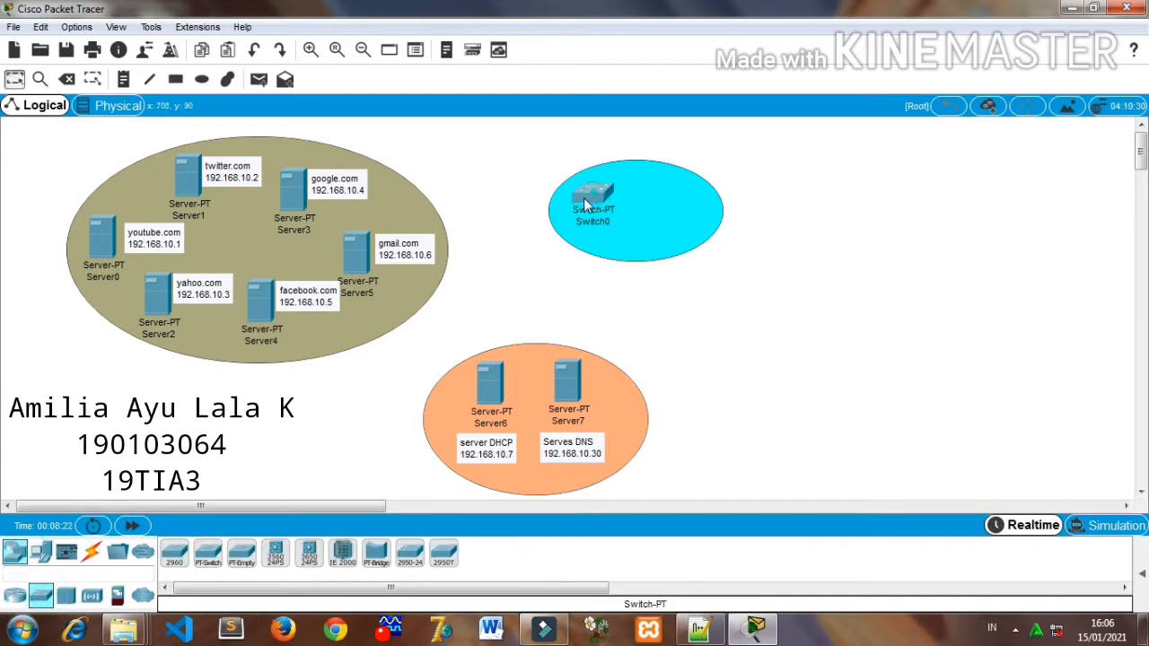
{"action": "left_click", "coordinate": [207, 557]}
{"action": "left_click", "coordinate": [657, 199]}
{"action": "left_click_drag", "start_coordinate": [651, 203], "coordinate": [659, 218]}
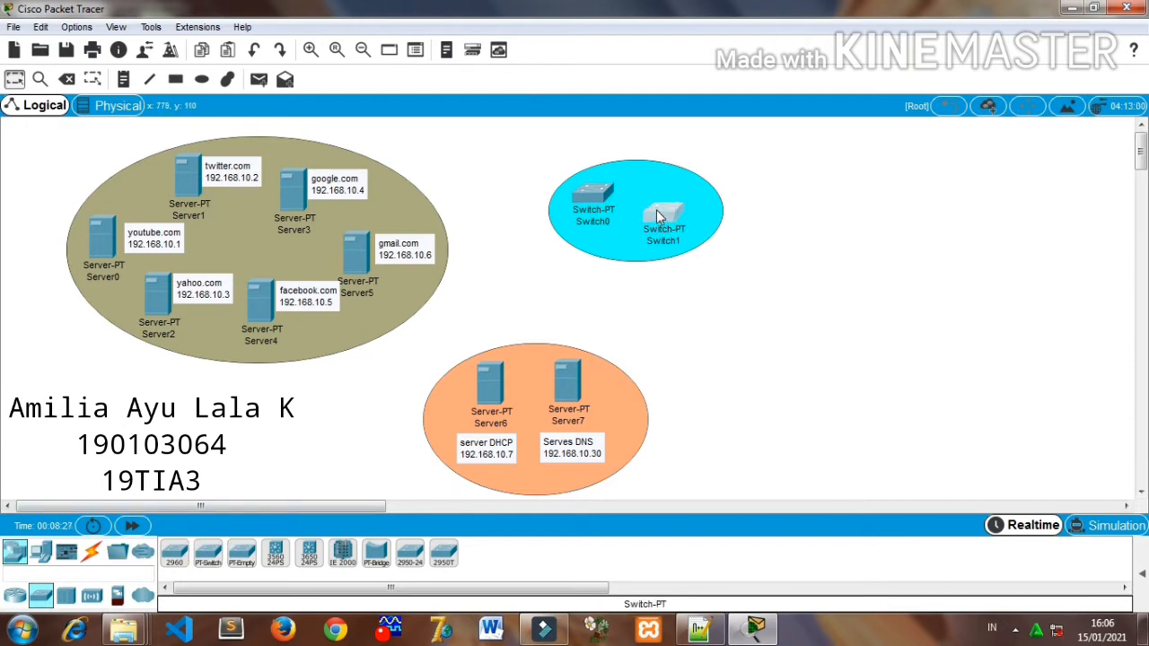
{"action": "left_click", "coordinate": [847, 359]}
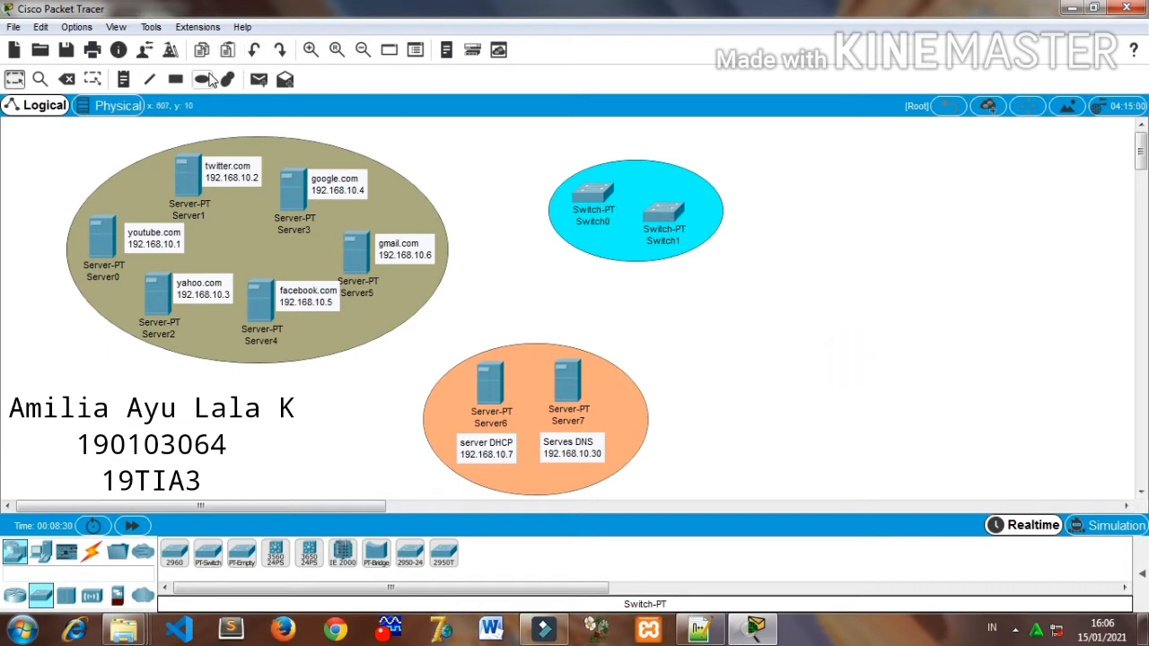
- Draw a large ellipse with light purple fill #aaaaff southeast of the cyan ellipse and close the drawing palette
{"action": "left_click", "coordinate": [201, 79]}
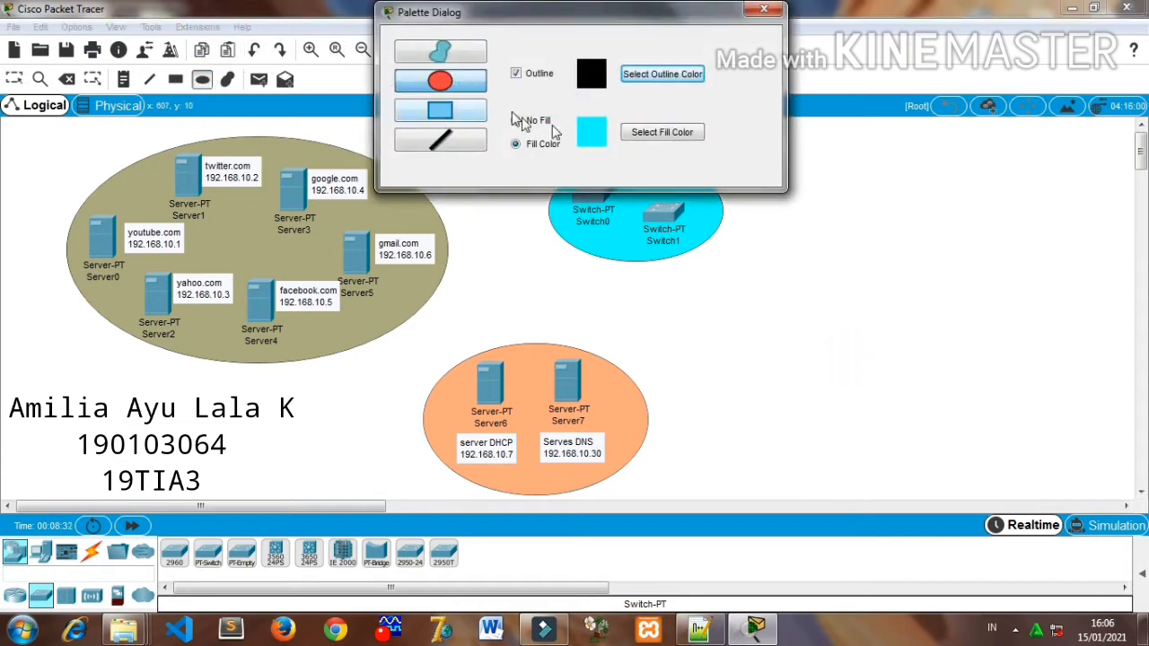
{"action": "left_click", "coordinate": [646, 139]}
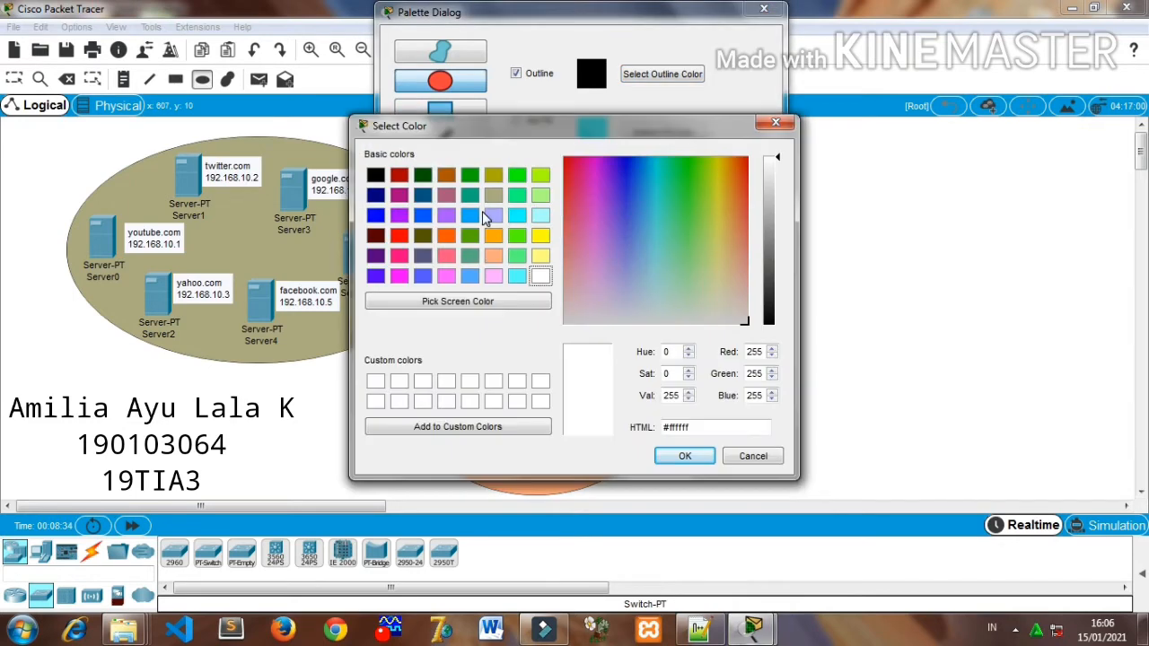
{"action": "left_click", "coordinate": [492, 214]}
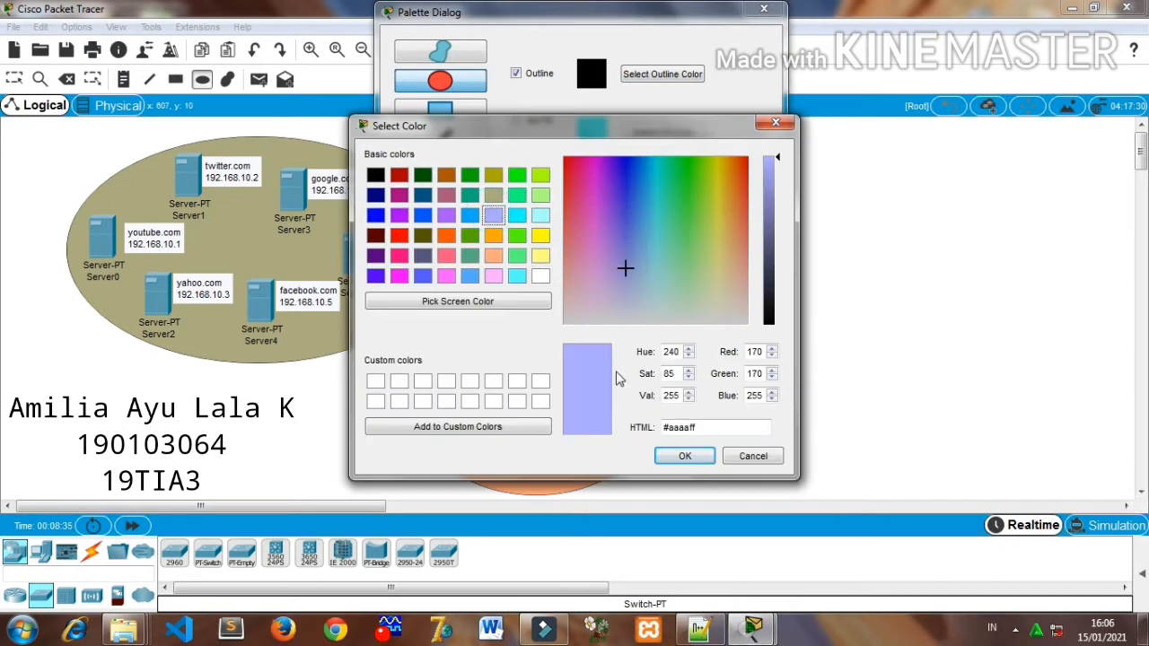
{"action": "left_click", "coordinate": [682, 457]}
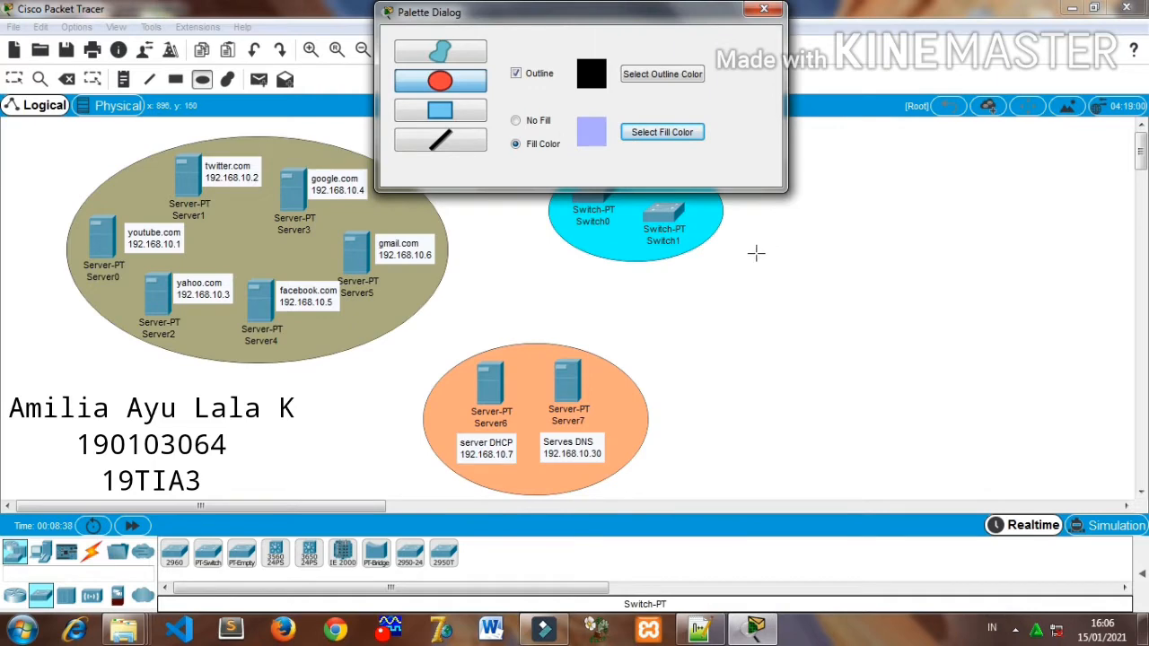
{"action": "left_click_drag", "start_coordinate": [799, 248], "coordinate": [1109, 453]}
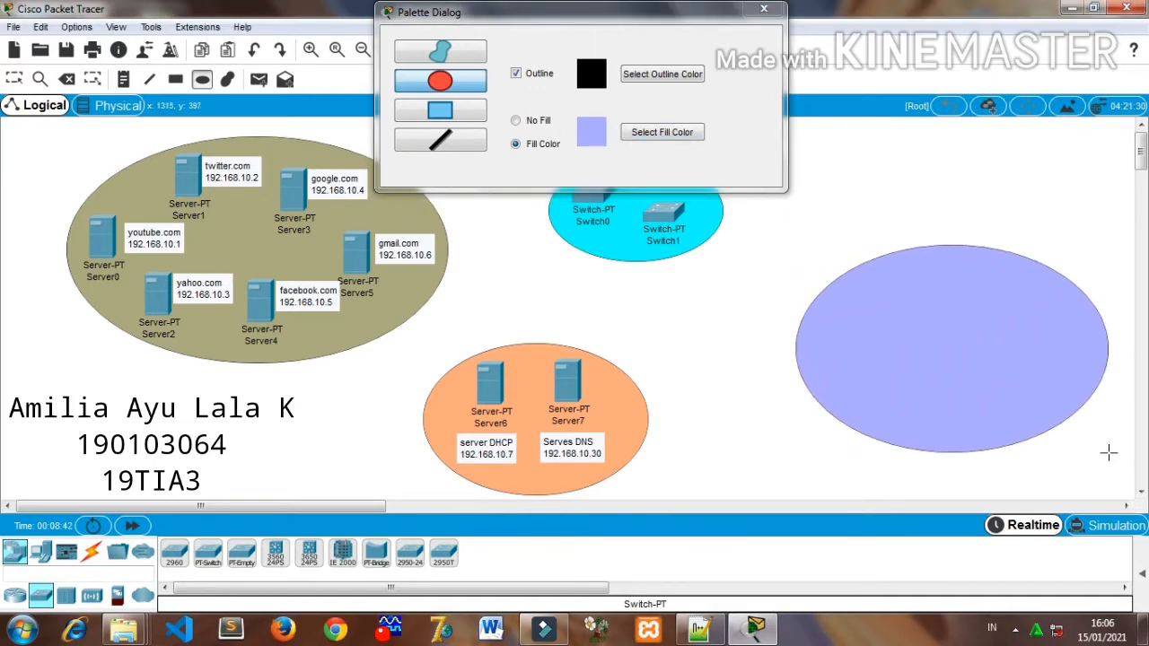
{"action": "left_click", "coordinate": [764, 9]}
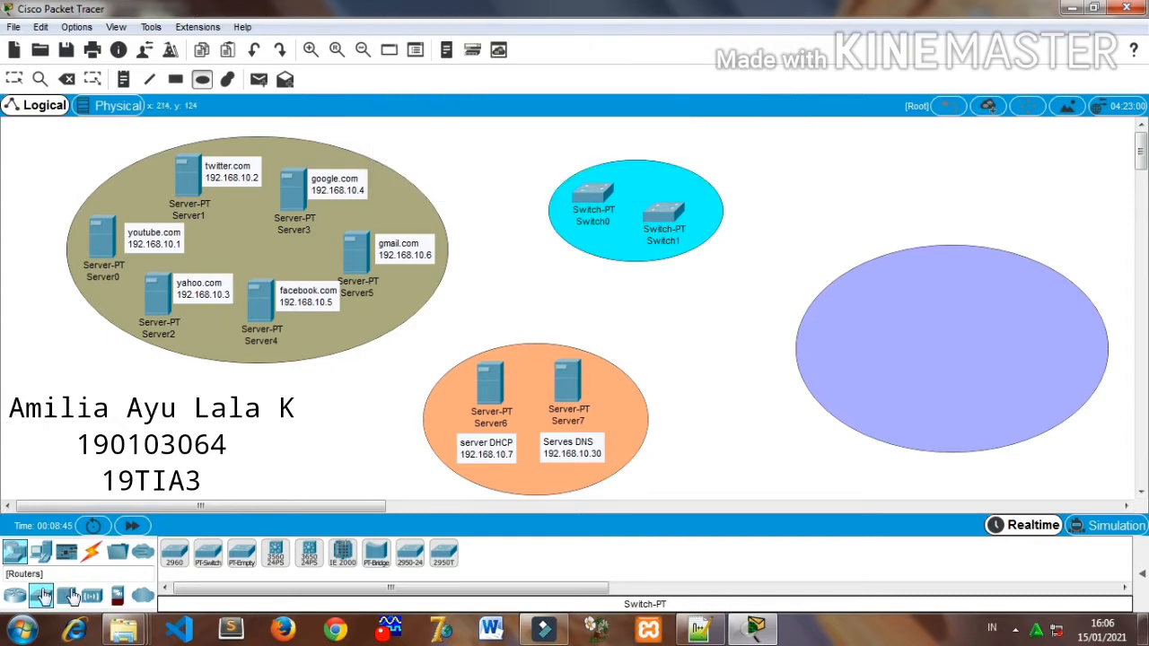
- Check the Notepad++ plan for how many static and dynamic client computers are required, and return to Packet Tracer
{"action": "left_click", "coordinate": [699, 631]}
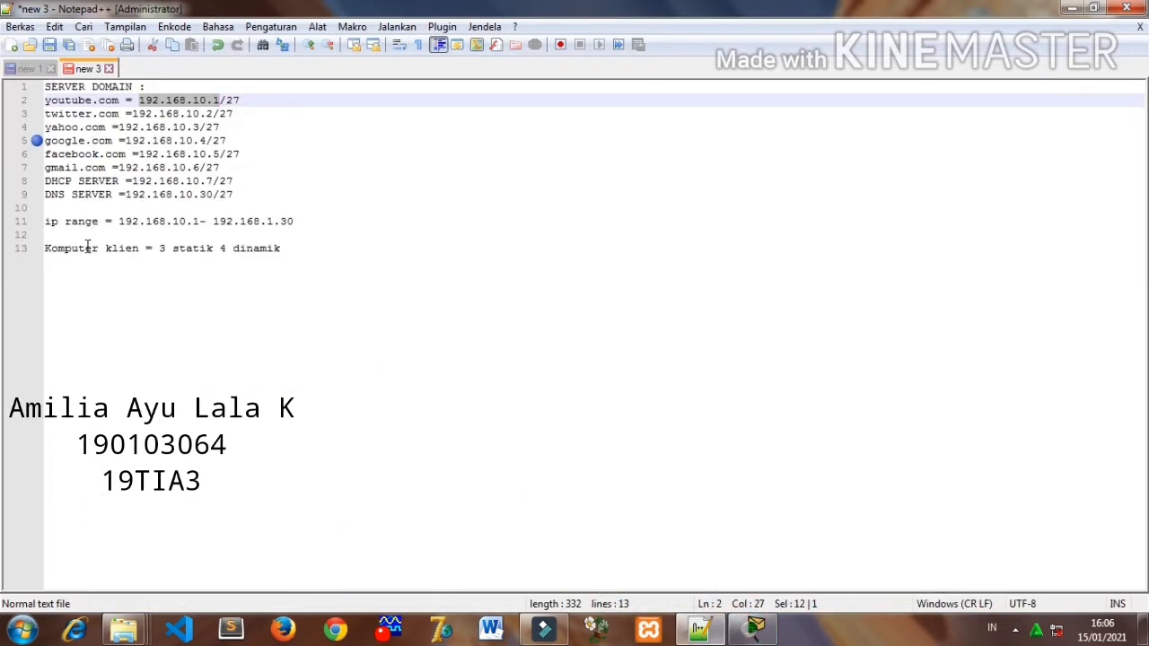
{"action": "left_click_drag", "start_coordinate": [160, 249], "coordinate": [278, 272]}
{"action": "left_click", "coordinate": [221, 248]}
{"action": "double_click", "coordinate": [275, 272]}
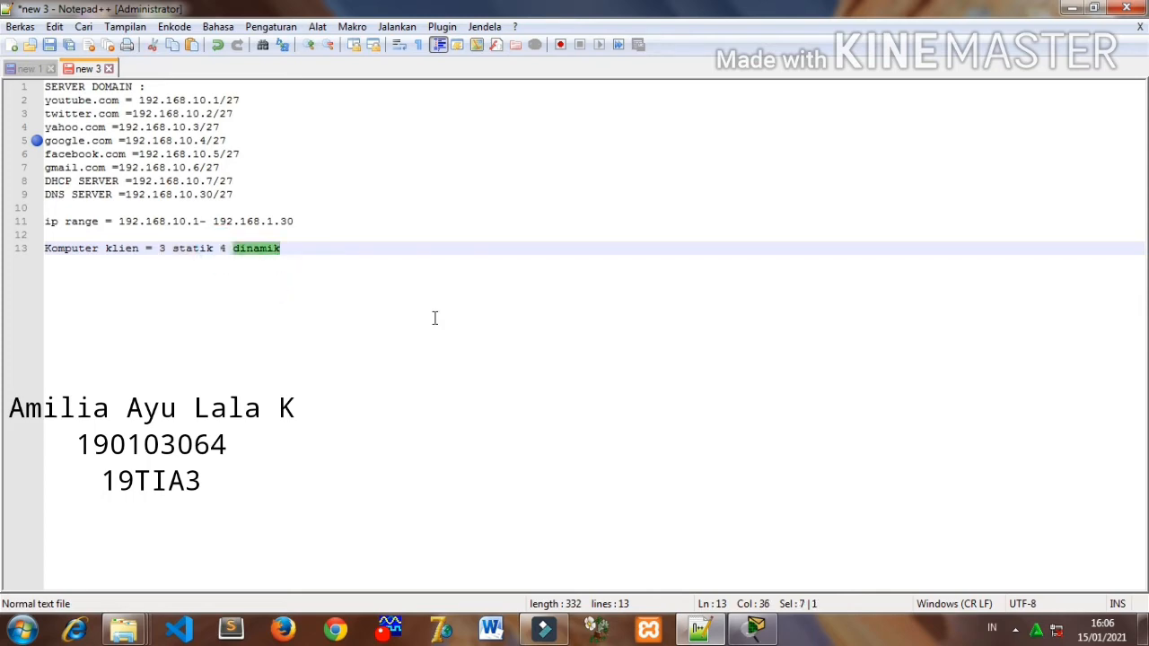
{"action": "left_click", "coordinate": [702, 631]}
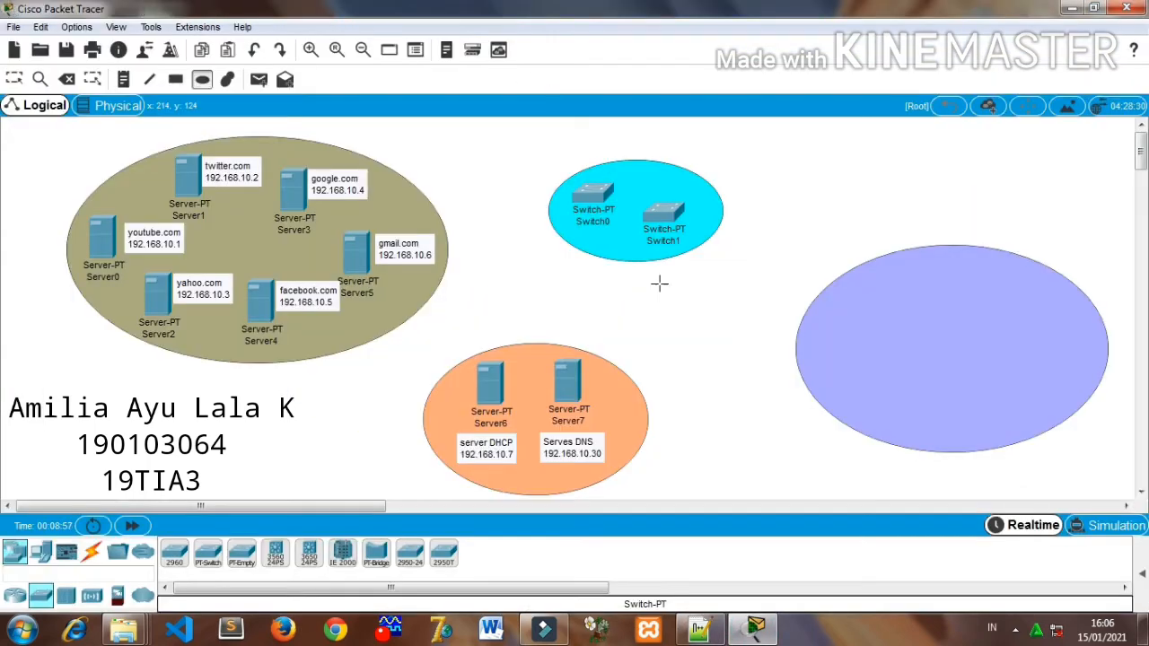
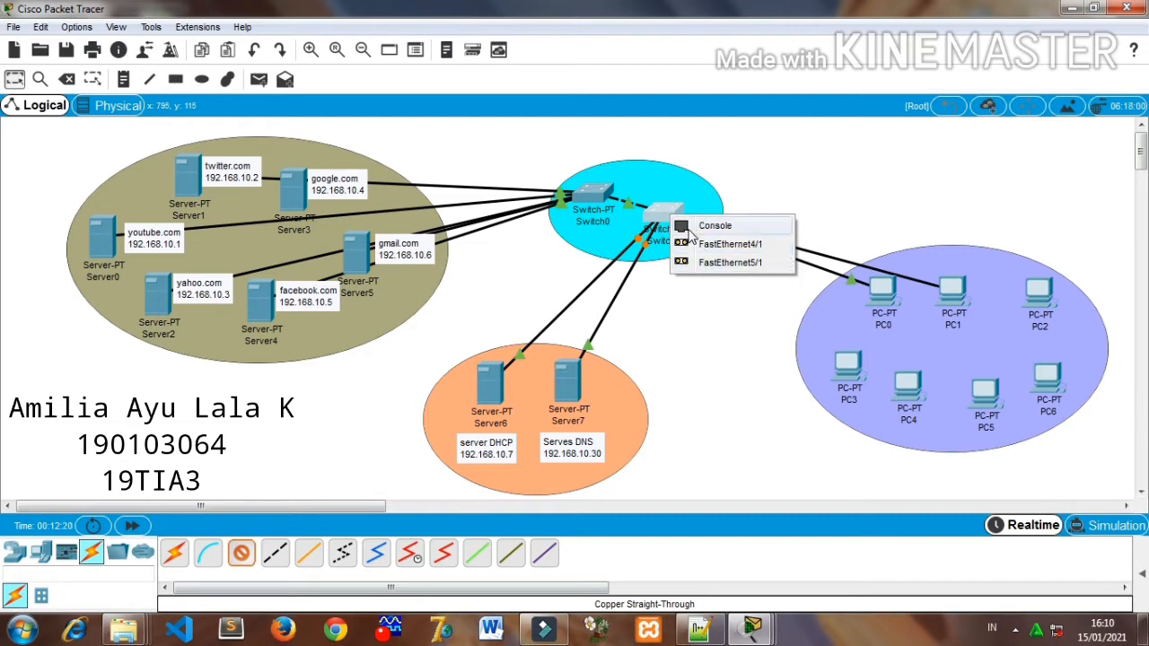
{"action": "left_click", "coordinate": [840, 244]}
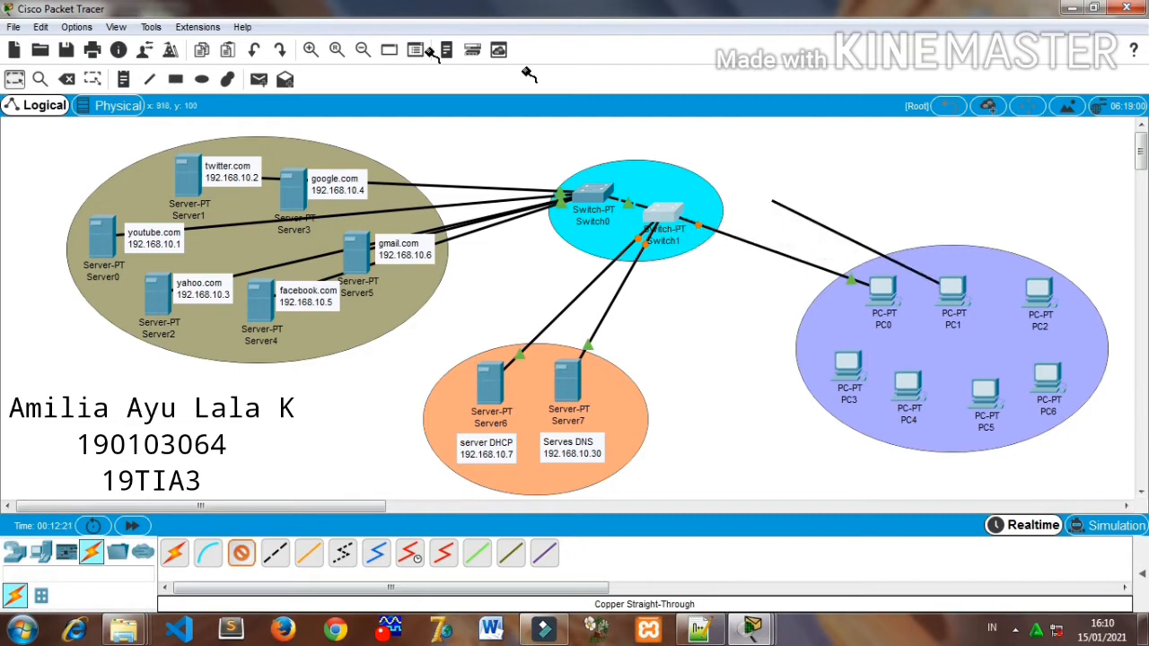
{"action": "left_click", "coordinate": [69, 79]}
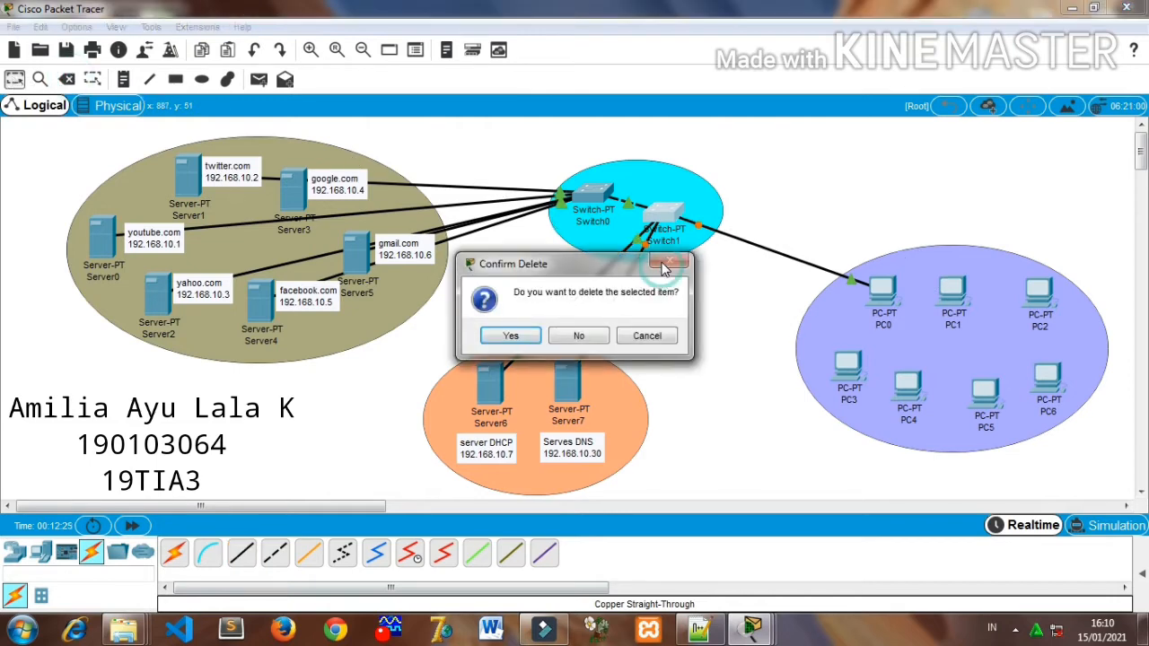
{"action": "left_click", "coordinate": [511, 336]}
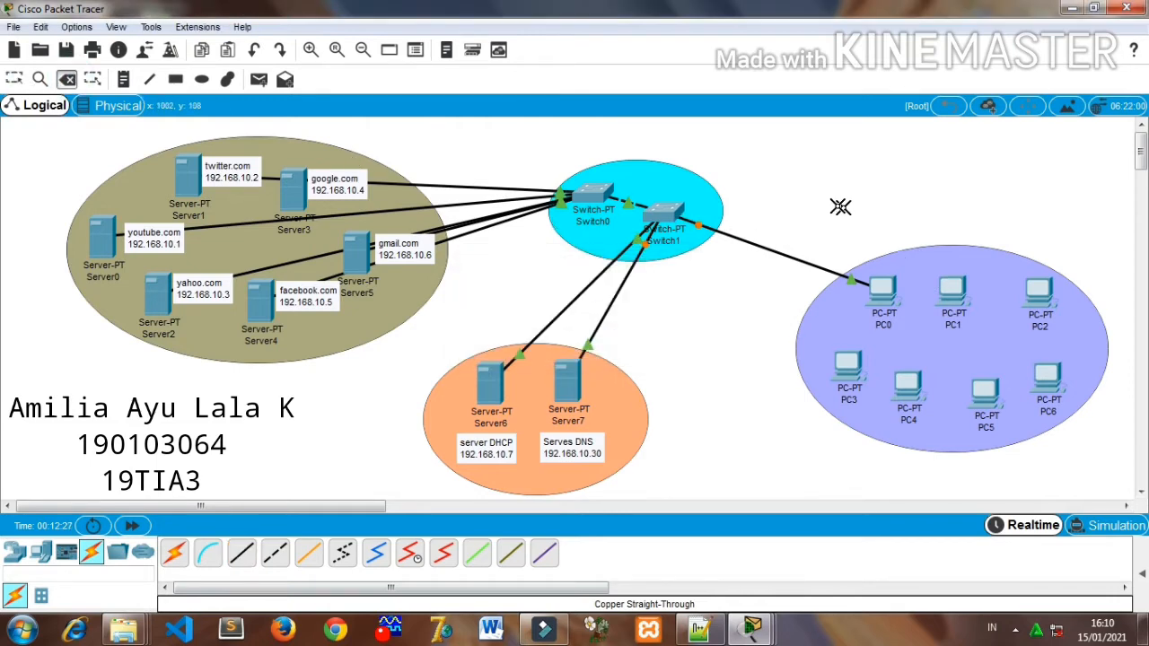
{"action": "left_click", "coordinate": [14, 79]}
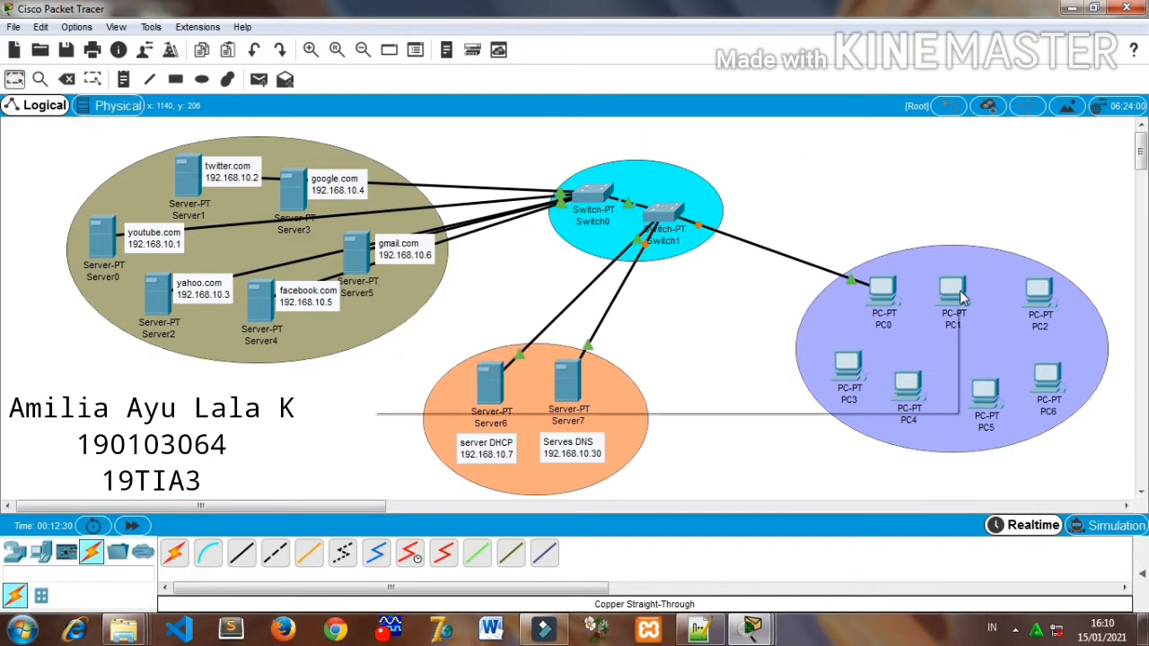
- Power off Switch1 and remove its two fiber modules from the chassis
{"action": "left_click", "coordinate": [654, 222]}
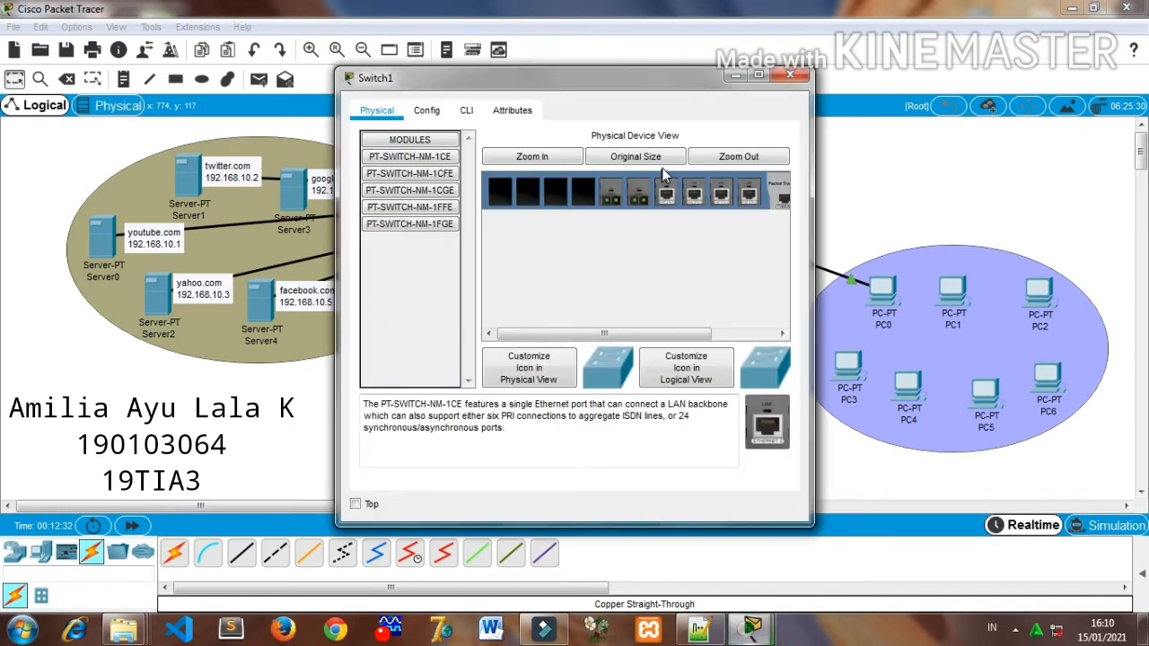
{"action": "left_click", "coordinate": [751, 334]}
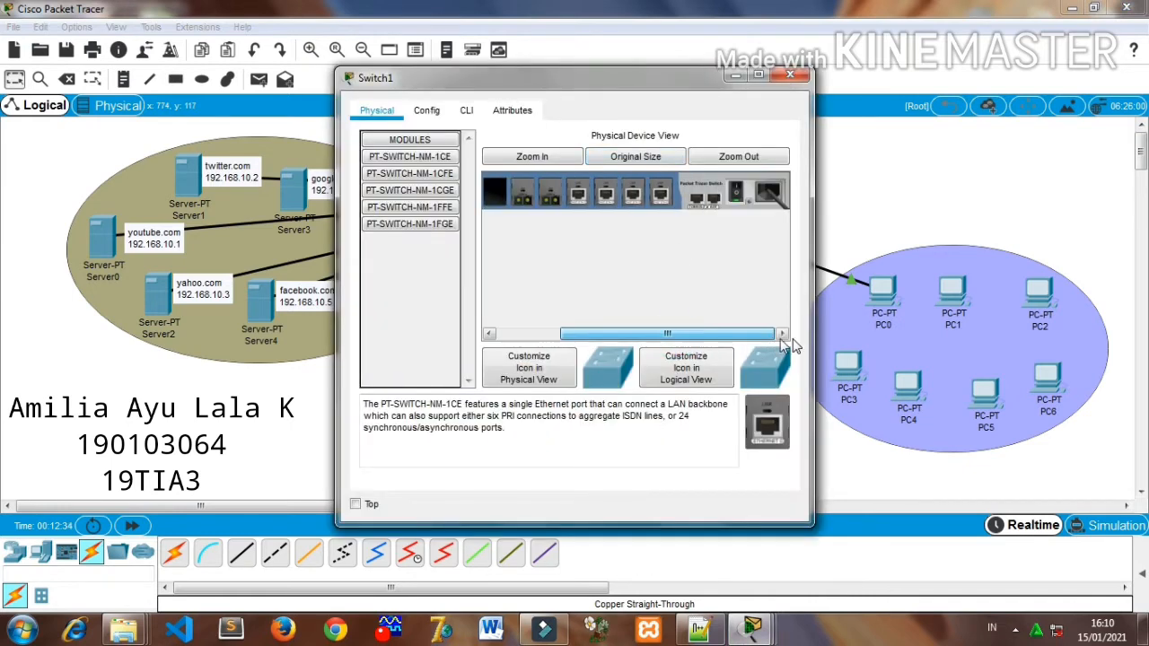
{"action": "left_click", "coordinate": [737, 194]}
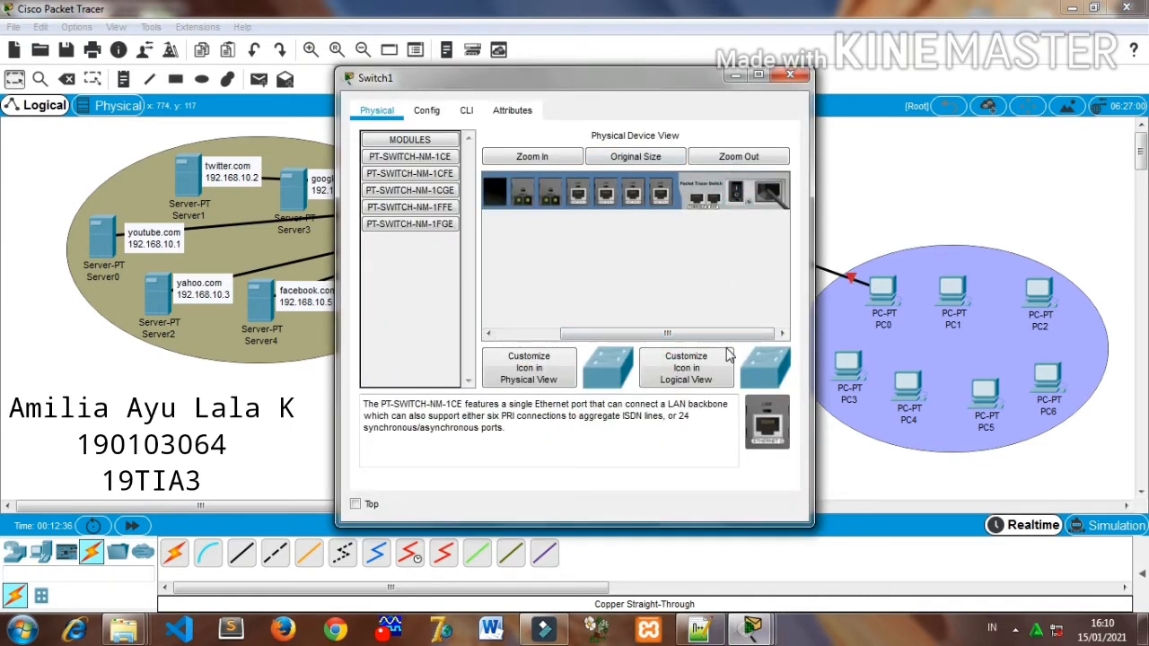
{"action": "left_click_drag", "start_coordinate": [725, 338], "coordinate": [597, 330]}
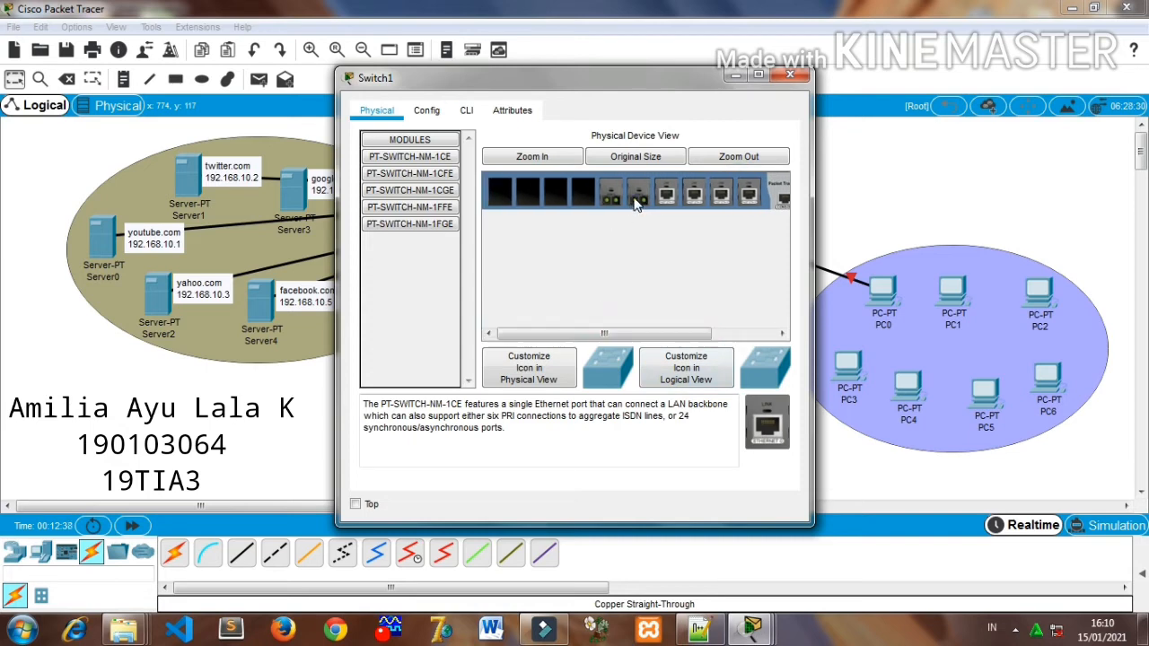
{"action": "left_click_drag", "start_coordinate": [636, 205], "coordinate": [764, 413]}
{"action": "left_click_drag", "start_coordinate": [613, 199], "coordinate": [763, 415]}
- Fill Switch1's six empty slots with PT-SWITCH-NM-1CFE modules, power the switch back on and close its window
{"action": "left_click_drag", "start_coordinate": [437, 177], "coordinate": [638, 191]}
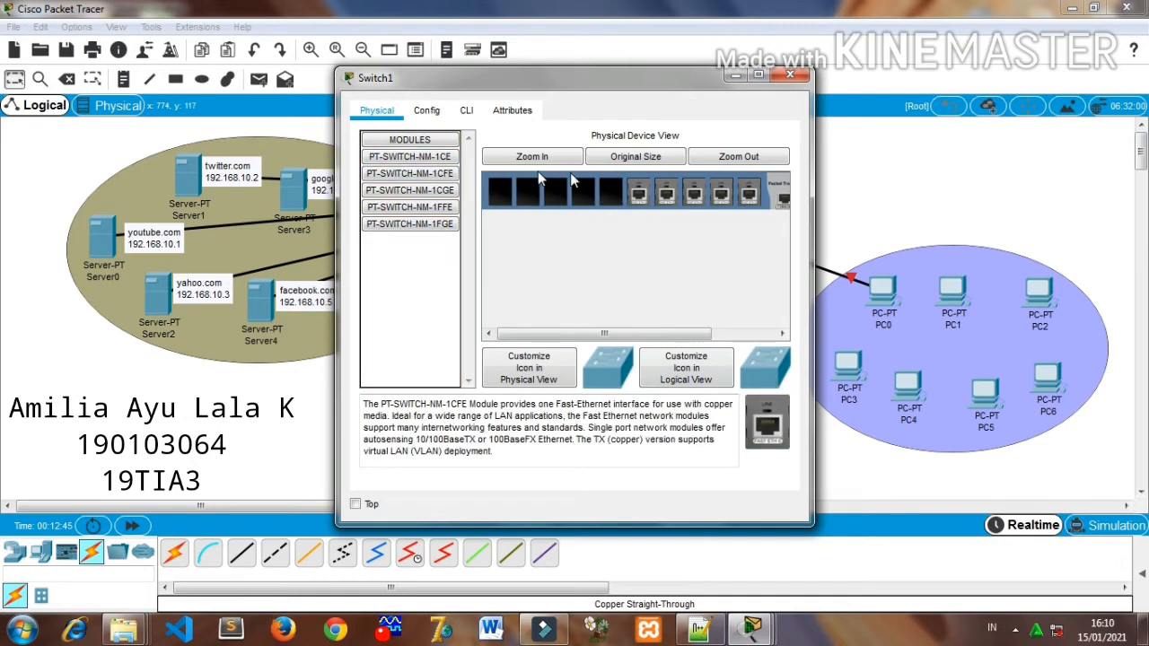
{"action": "left_click_drag", "start_coordinate": [441, 180], "coordinate": [610, 191]}
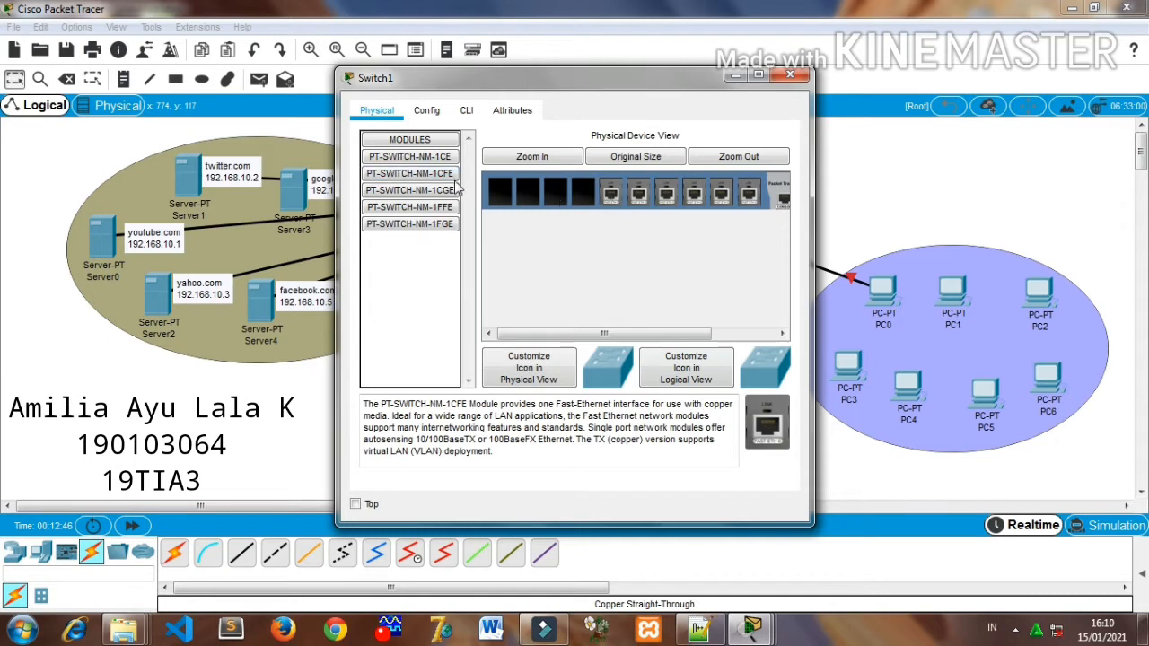
{"action": "left_click_drag", "start_coordinate": [446, 179], "coordinate": [583, 191]}
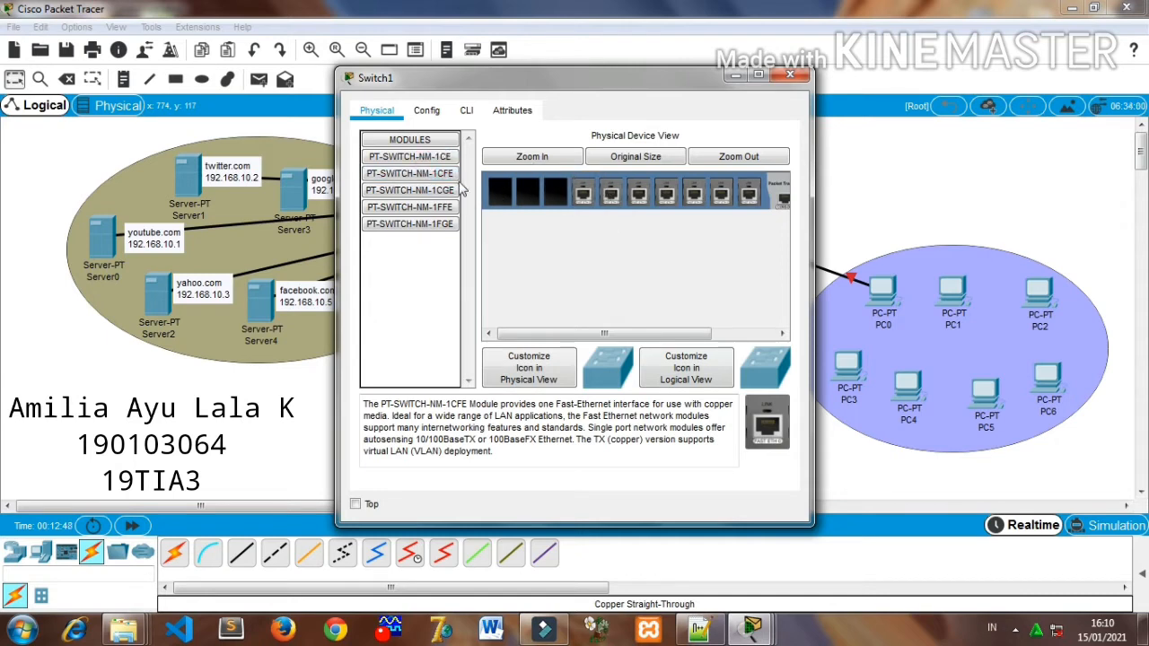
{"action": "left_click_drag", "start_coordinate": [437, 177], "coordinate": [555, 192]}
{"action": "left_click_drag", "start_coordinate": [440, 179], "coordinate": [506, 204]}
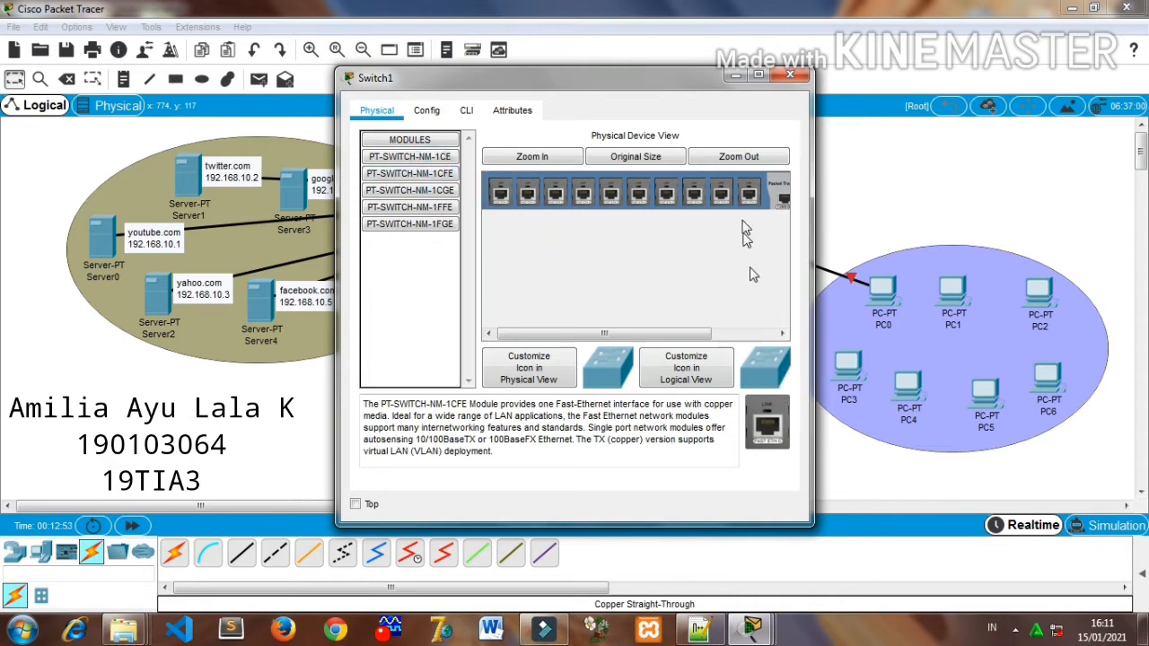
{"action": "left_click_drag", "start_coordinate": [641, 339], "coordinate": [704, 338]}
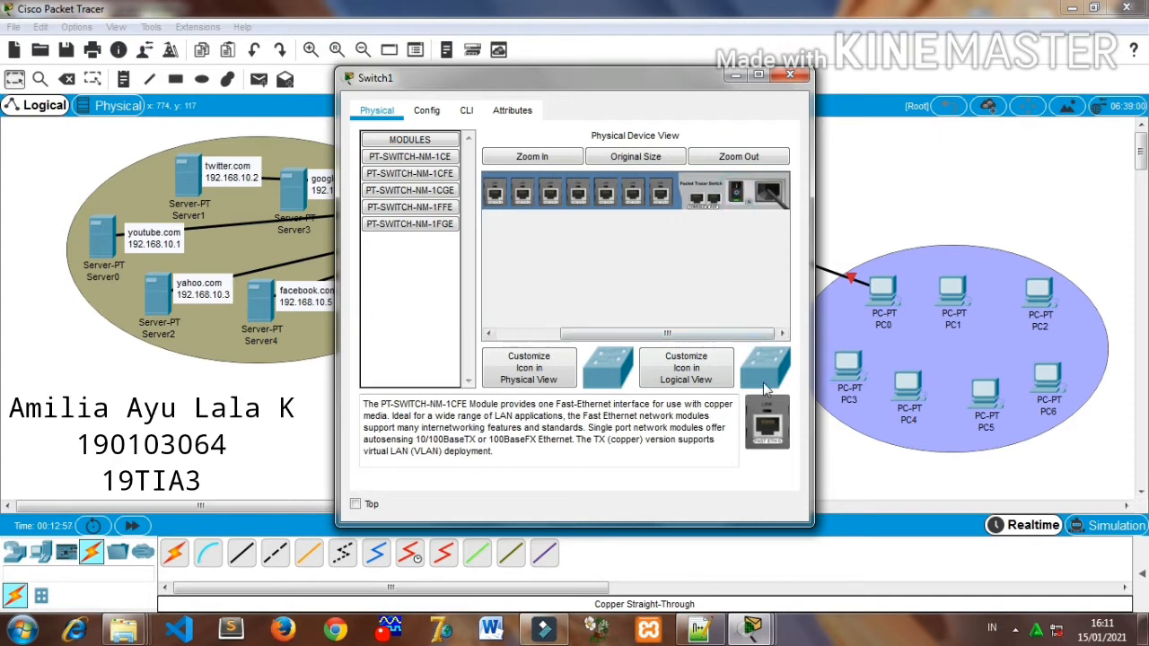
{"action": "left_click", "coordinate": [794, 74]}
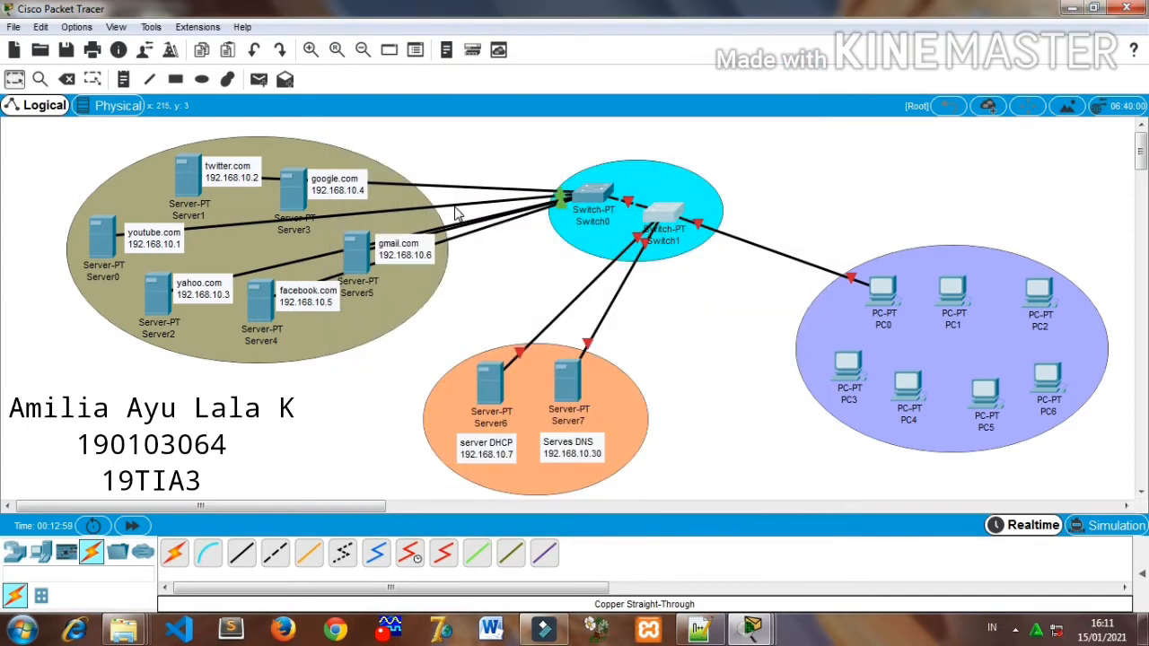
{"action": "left_click", "coordinate": [795, 185]}
- Connect PC1's FastEthernet0 to Switch1's FastEthernet4/1 with a copper straight-through cable
{"action": "left_click", "coordinate": [239, 551]}
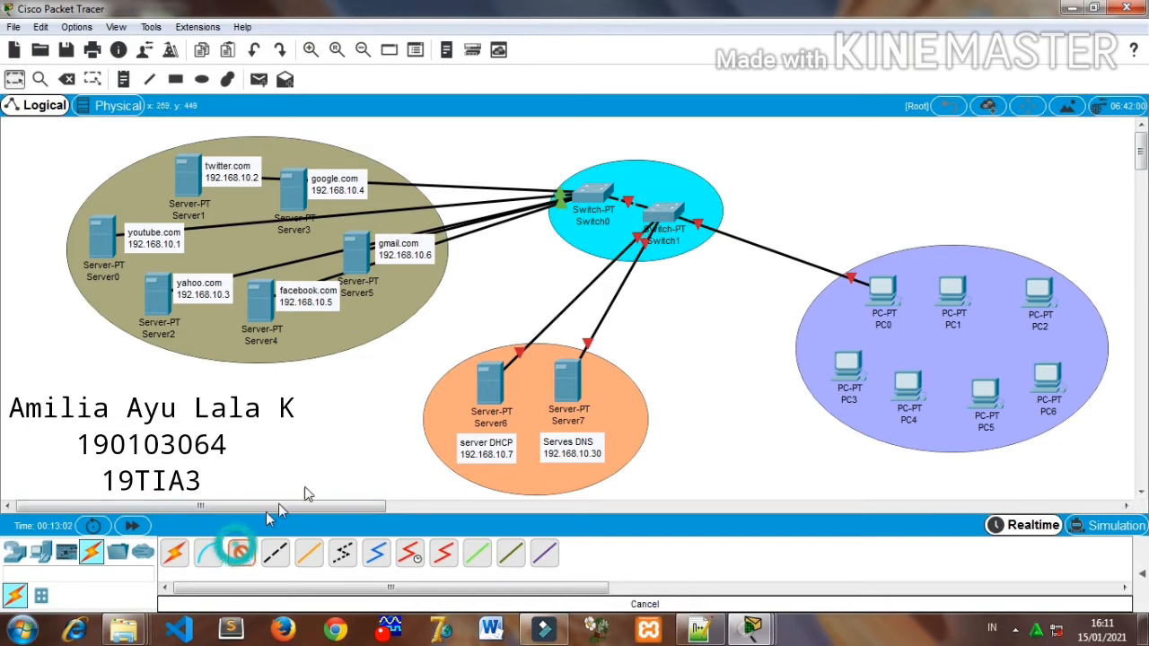
{"action": "left_click", "coordinate": [954, 293]}
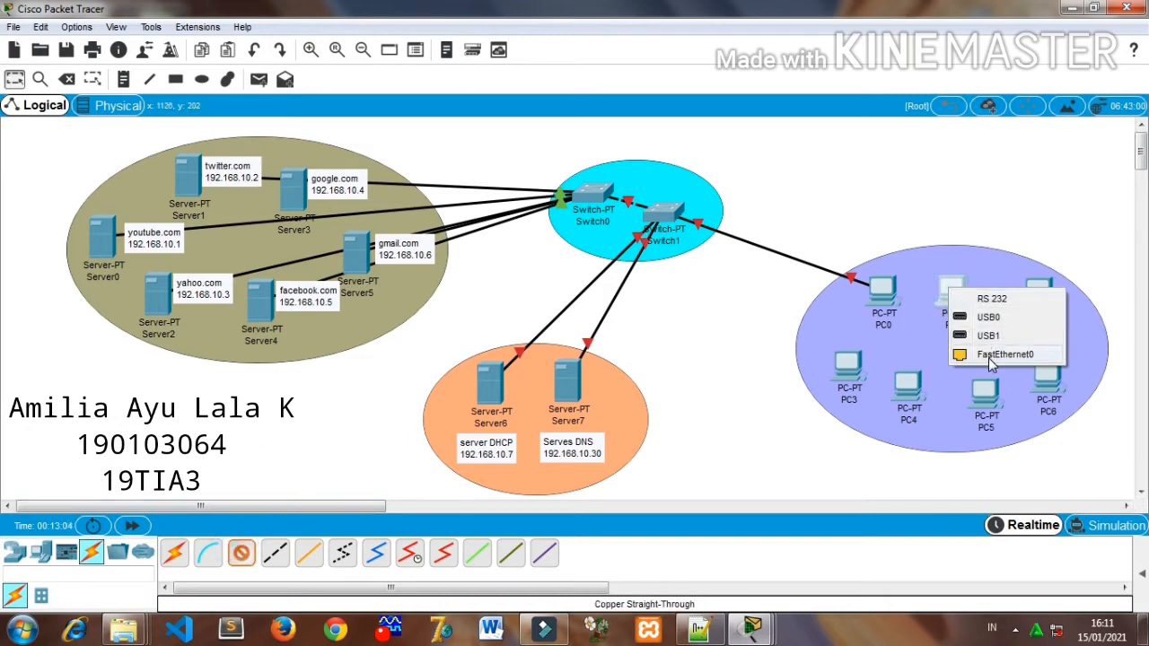
{"action": "left_click", "coordinate": [988, 346]}
{"action": "left_click", "coordinate": [675, 223]}
{"action": "left_click", "coordinate": [718, 251]}
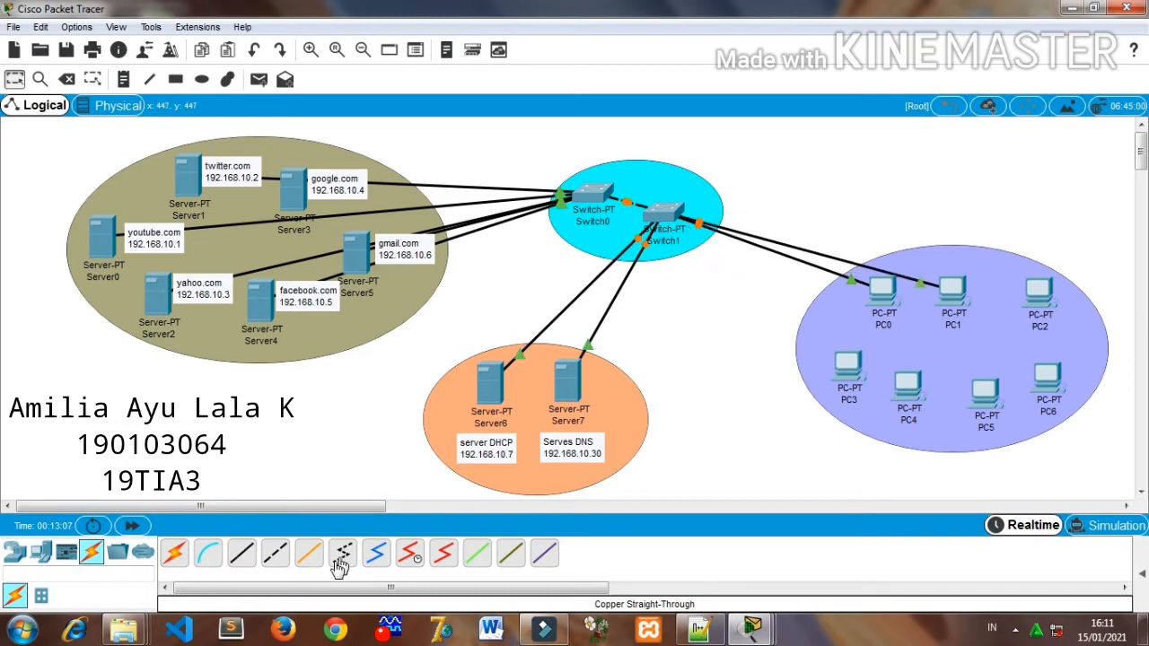
- Connect PC2's FastEthernet0 to Switch1's FastEthernet5/1 with a copper straight-through cable
{"action": "left_click", "coordinate": [244, 555]}
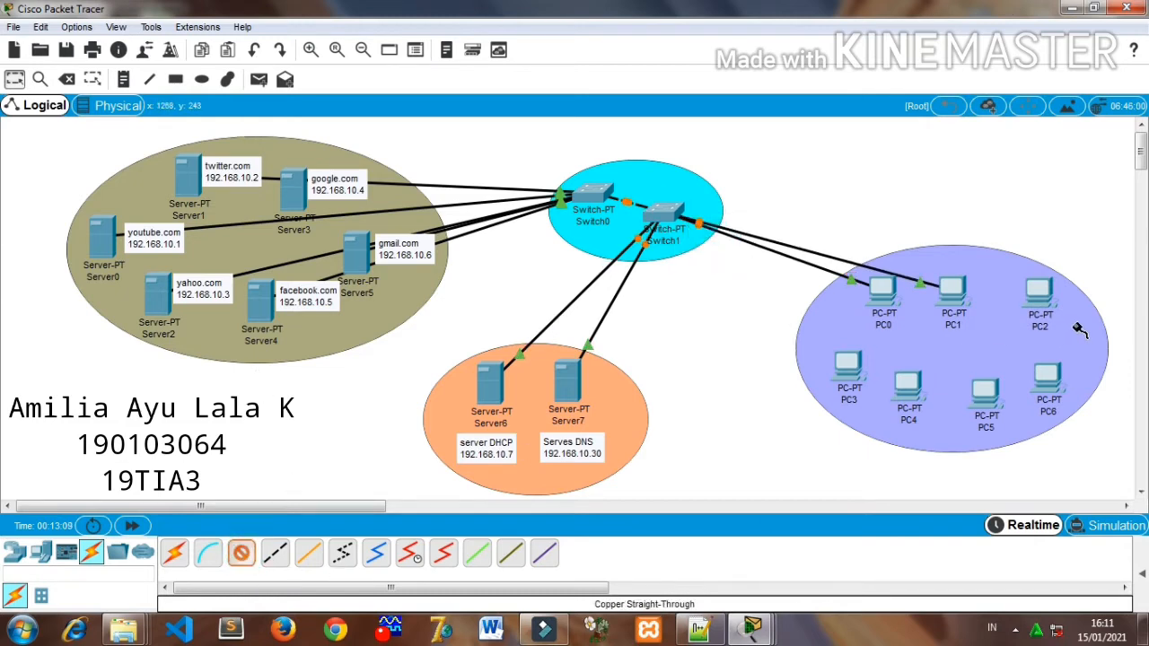
{"action": "left_click", "coordinate": [1038, 299]}
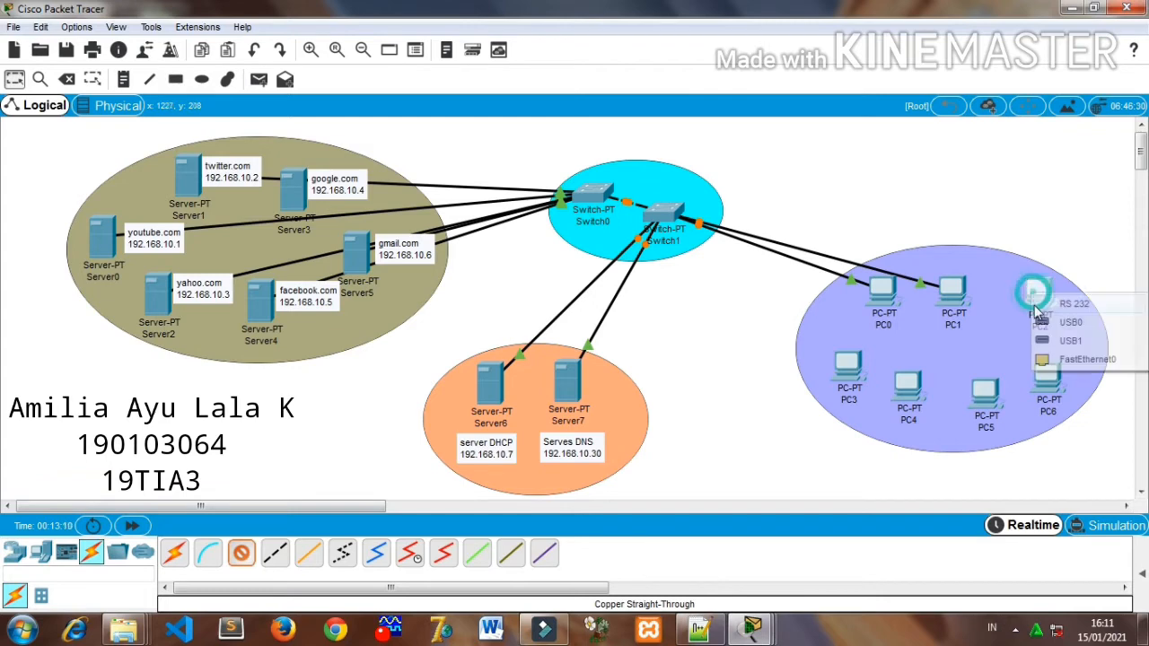
{"action": "left_click", "coordinate": [1055, 355]}
{"action": "left_click", "coordinate": [672, 215]}
{"action": "left_click", "coordinate": [709, 244]}
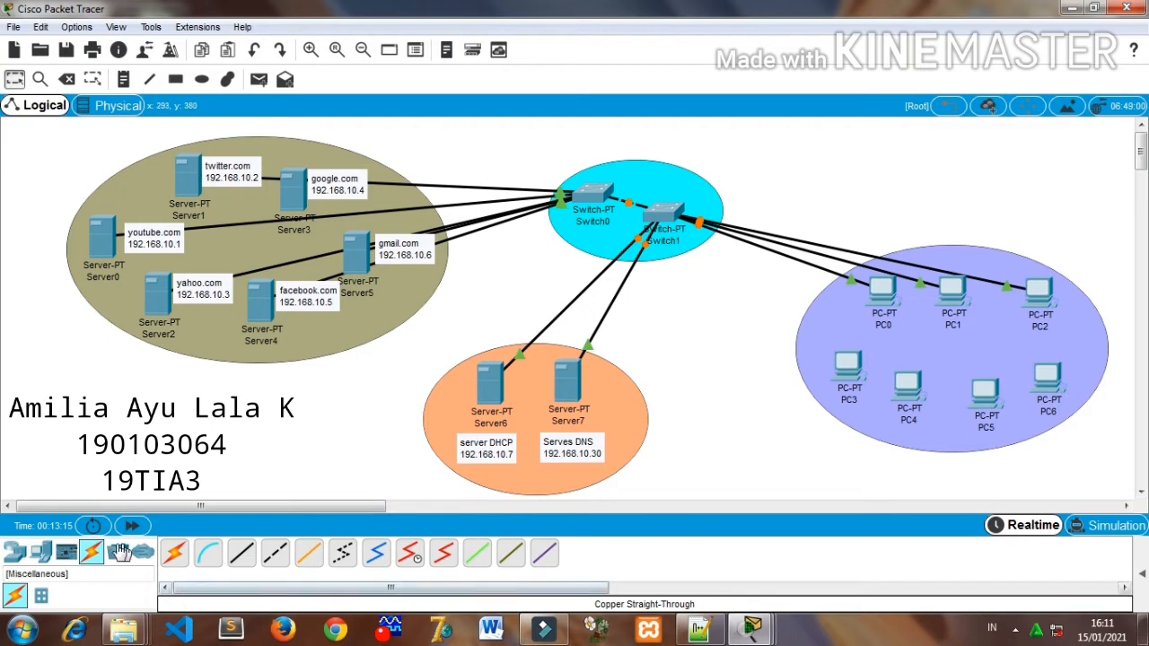
- Connect PC3's FastEthernet0 to Switch1's FastEthernet6/1 with a copper straight-through cable
{"action": "left_click", "coordinate": [241, 553]}
{"action": "left_click", "coordinate": [851, 377]}
{"action": "left_click", "coordinate": [905, 440]}
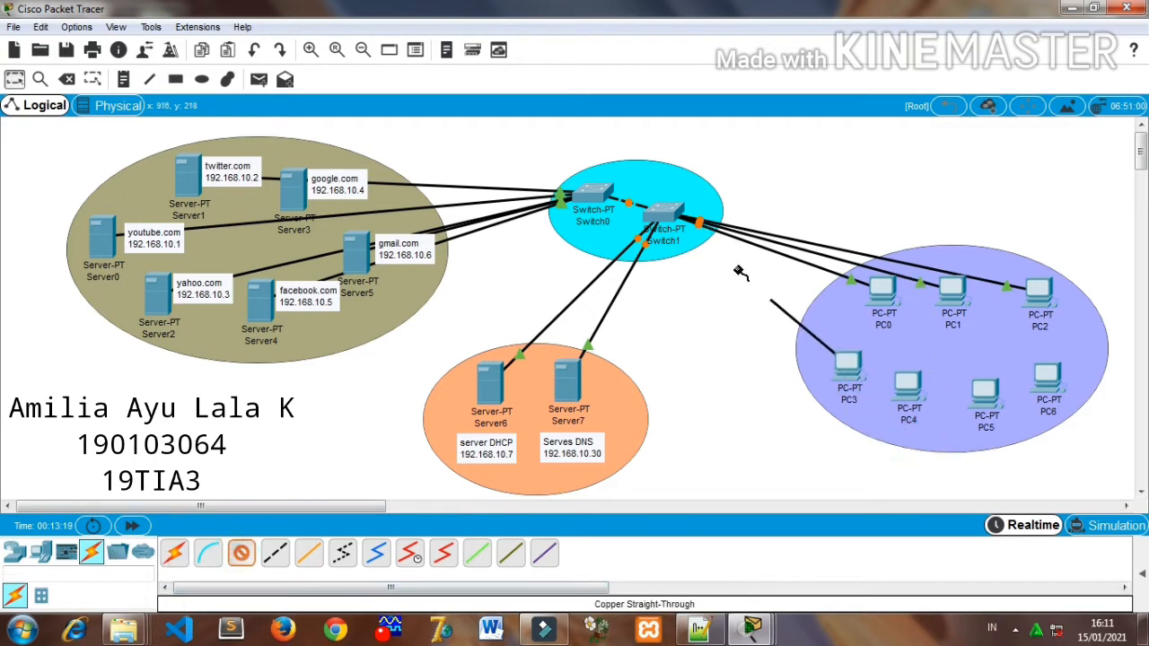
{"action": "left_click", "coordinate": [669, 213]}
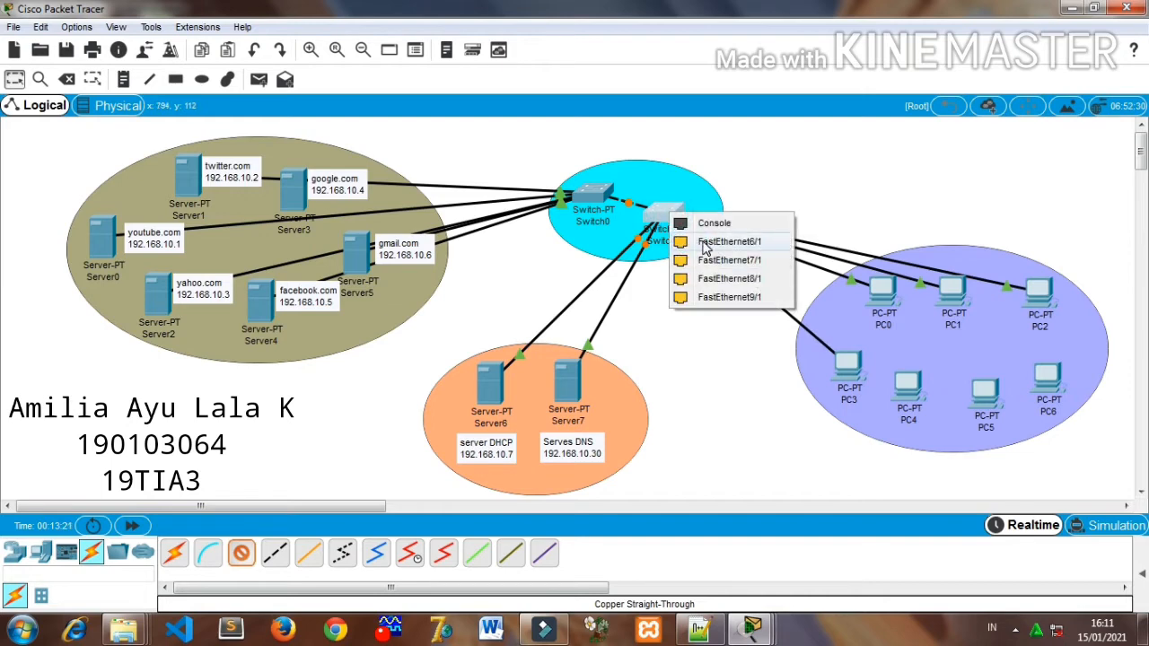
{"action": "left_click", "coordinate": [700, 242]}
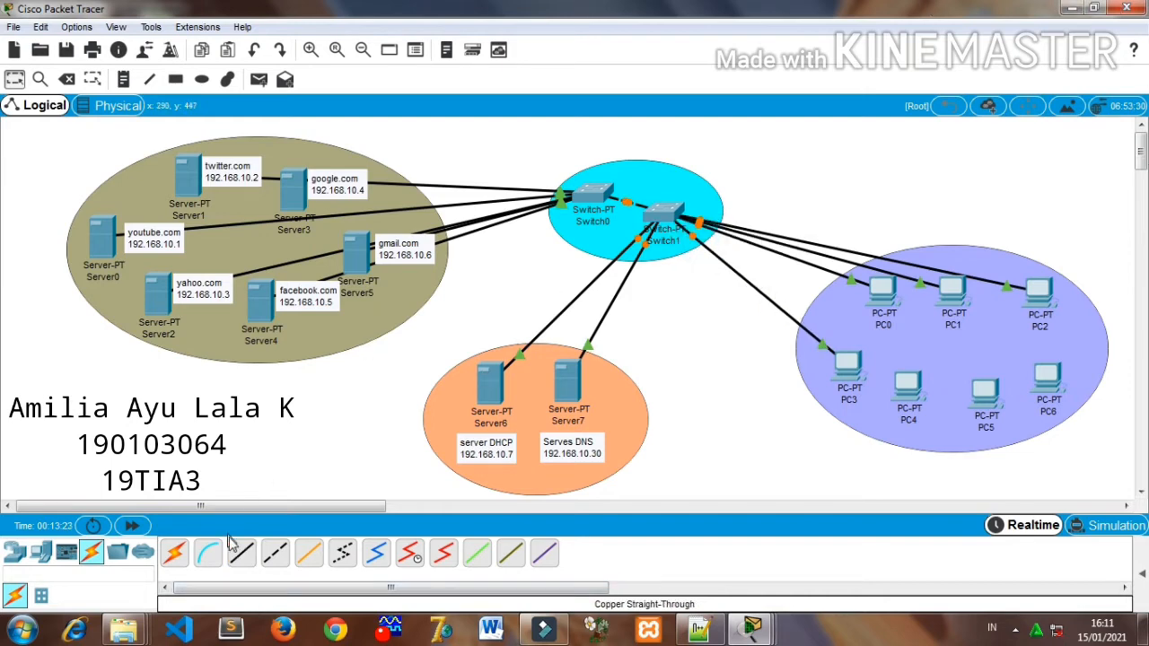
- Connect PC4's FastEthernet0 to Switch1's FastEthernet7/1 with a copper straight-through cable
{"action": "left_click", "coordinate": [238, 550]}
{"action": "left_click", "coordinate": [914, 396]}
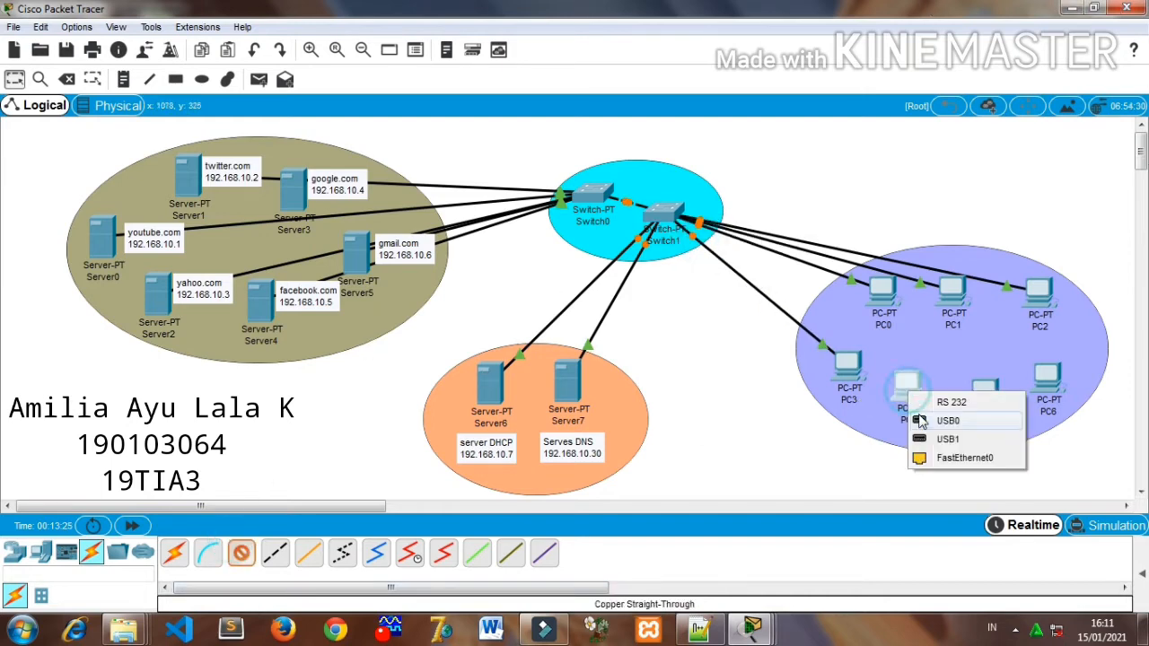
{"action": "left_click", "coordinate": [947, 451]}
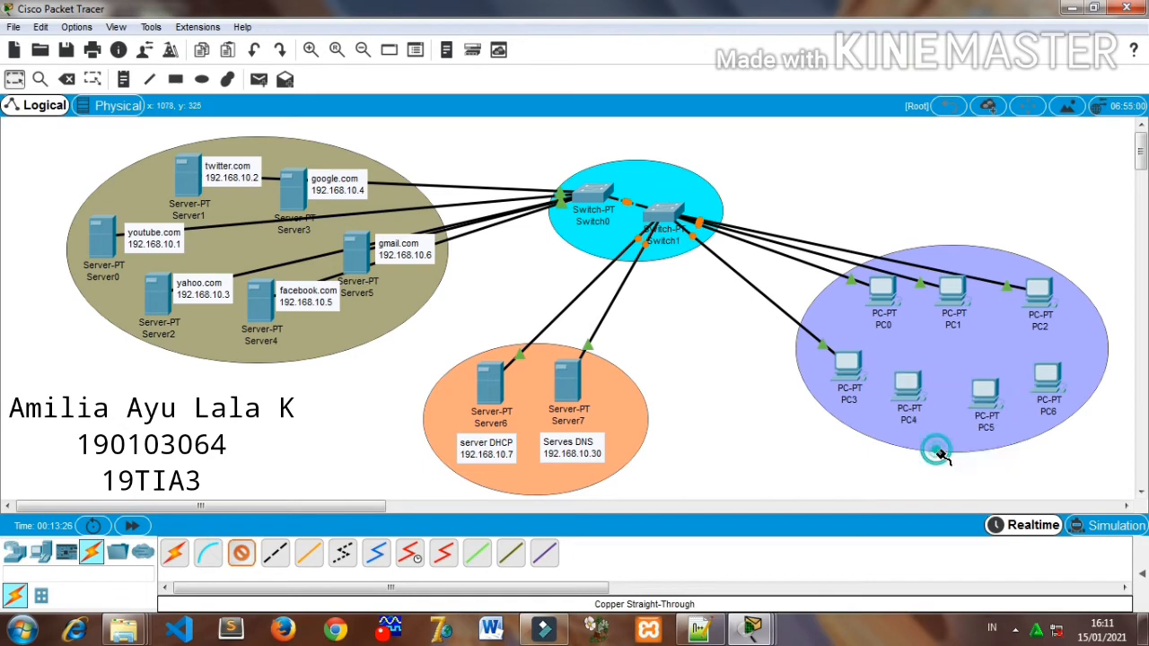
{"action": "left_click", "coordinate": [665, 214]}
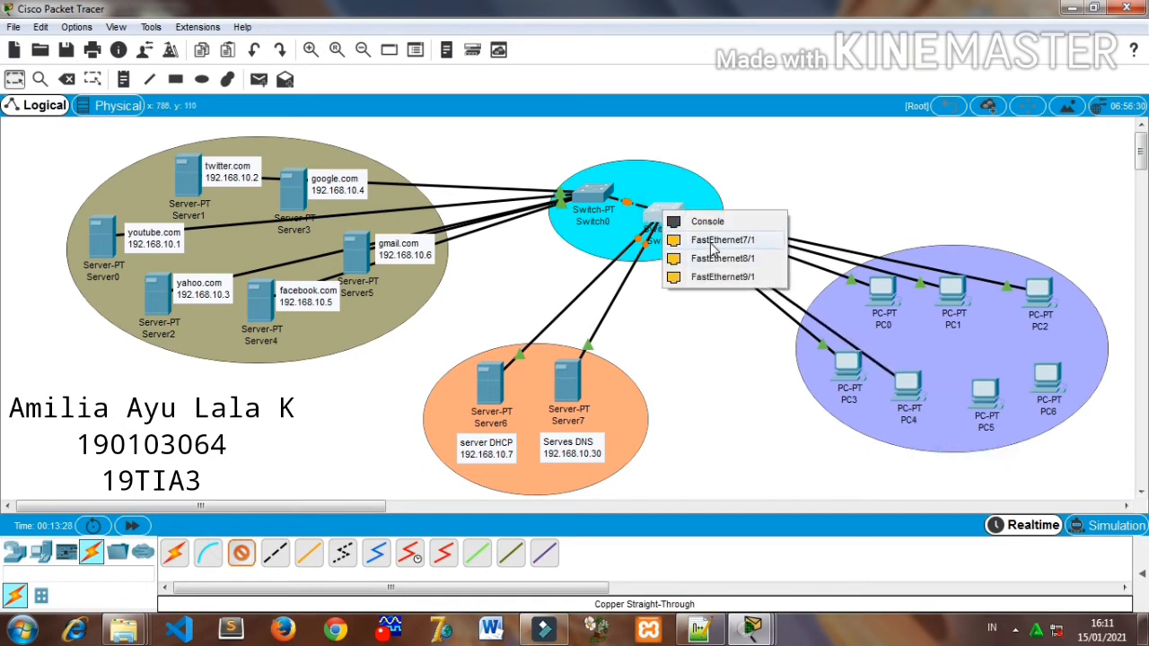
{"action": "left_click", "coordinate": [711, 240]}
- Connect PC5's FastEthernet0 to Switch1's FastEthernet8/1 with a copper straight-through cable
{"action": "left_click", "coordinate": [244, 559]}
{"action": "left_click", "coordinate": [988, 394]}
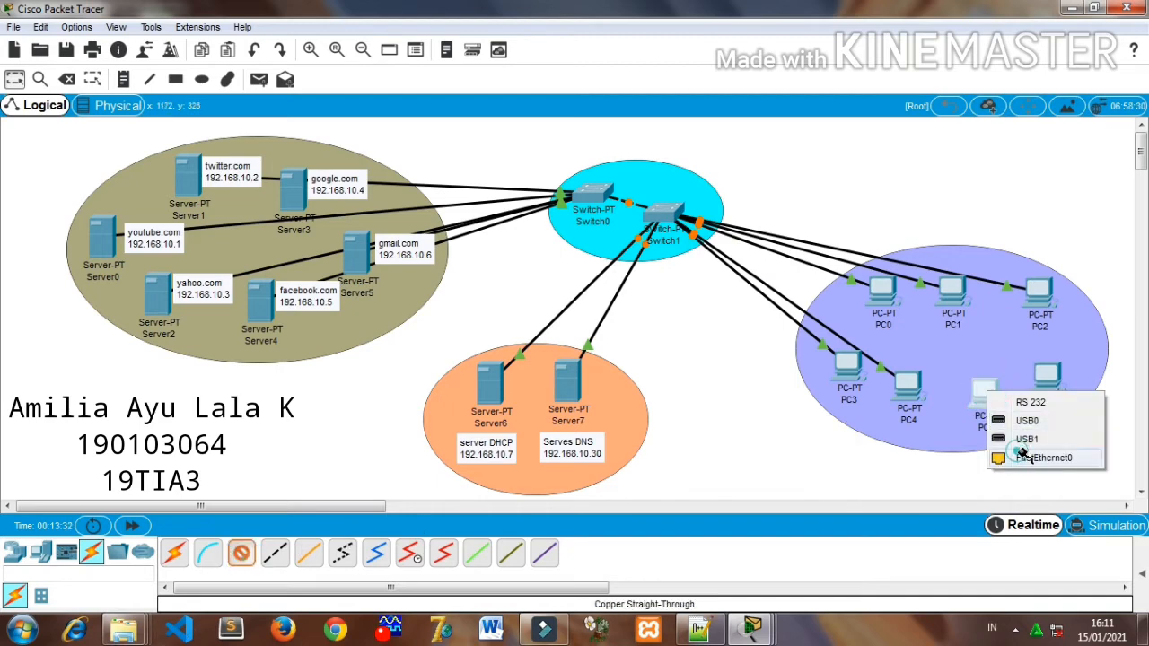
{"action": "left_click", "coordinate": [1020, 459]}
{"action": "left_click", "coordinate": [664, 214]}
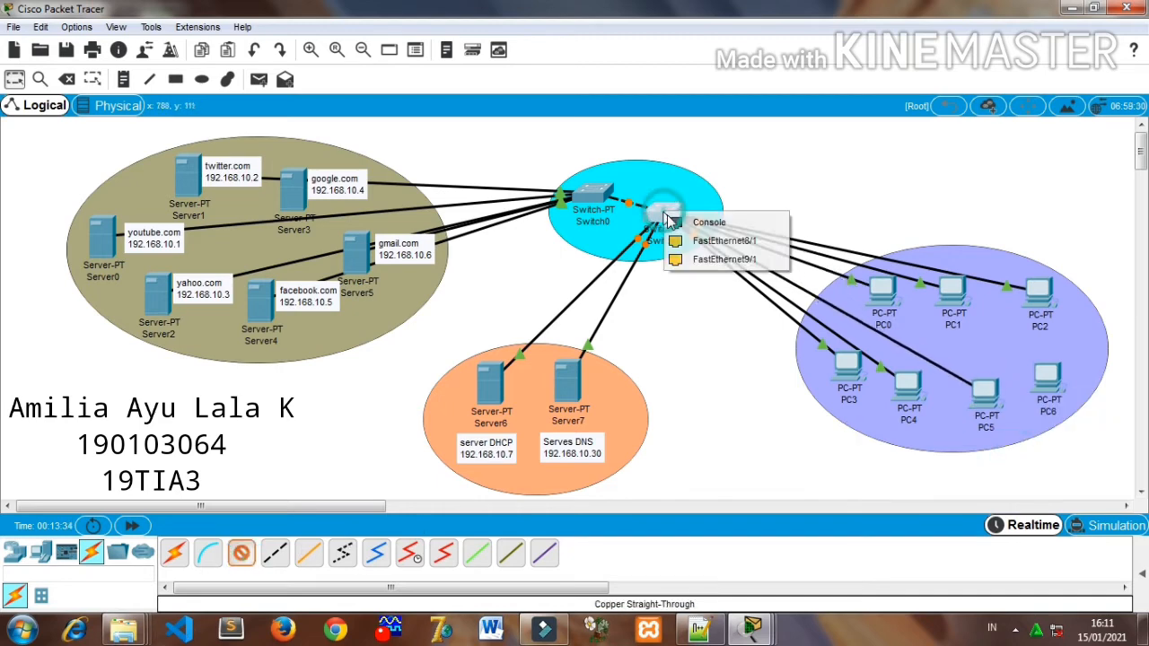
{"action": "left_click", "coordinate": [711, 243]}
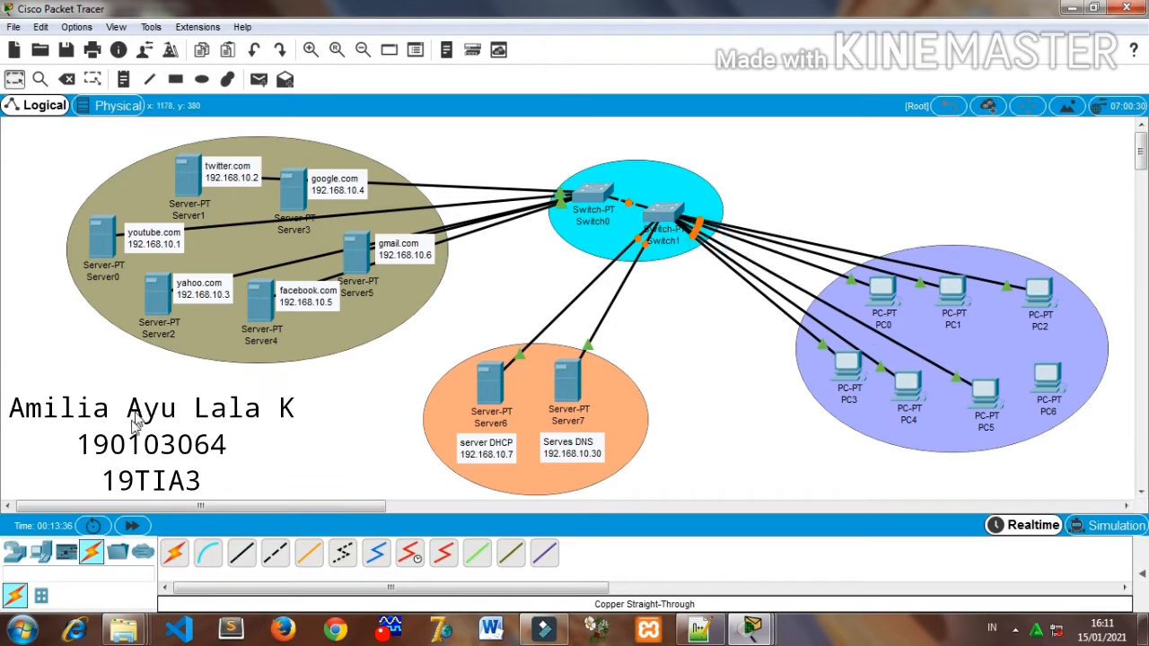
- Connect PC6's FastEthernet0 to Switch1's FastEthernet9/1 with a copper straight-through cable
{"action": "left_click", "coordinate": [241, 552]}
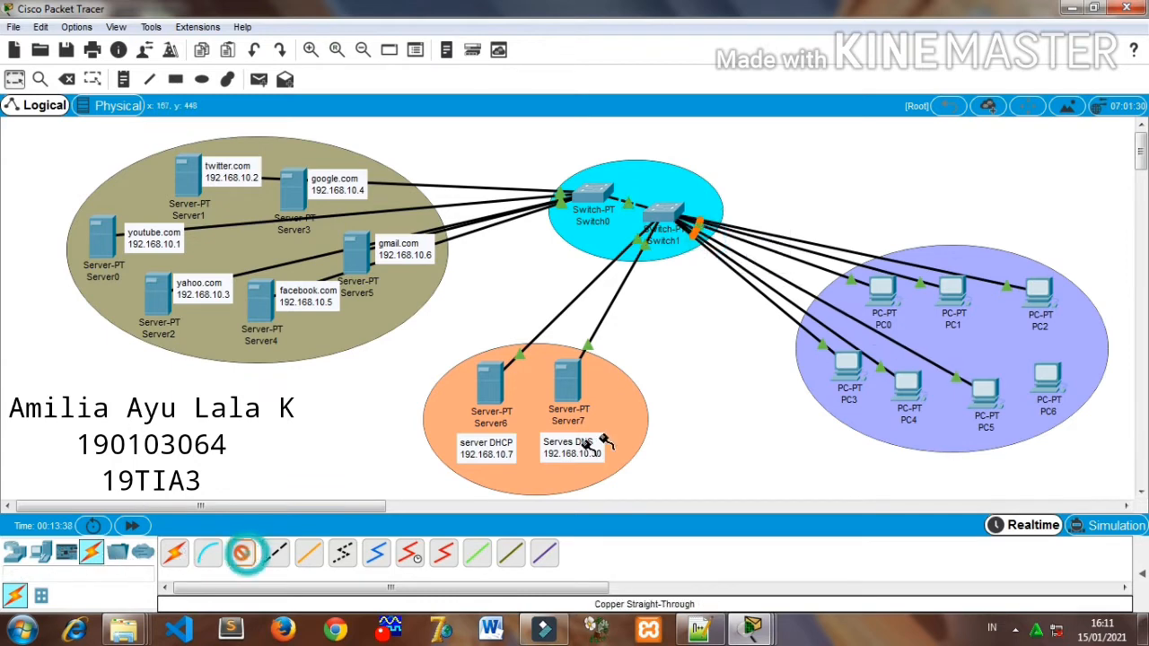
{"action": "left_click", "coordinate": [1046, 379]}
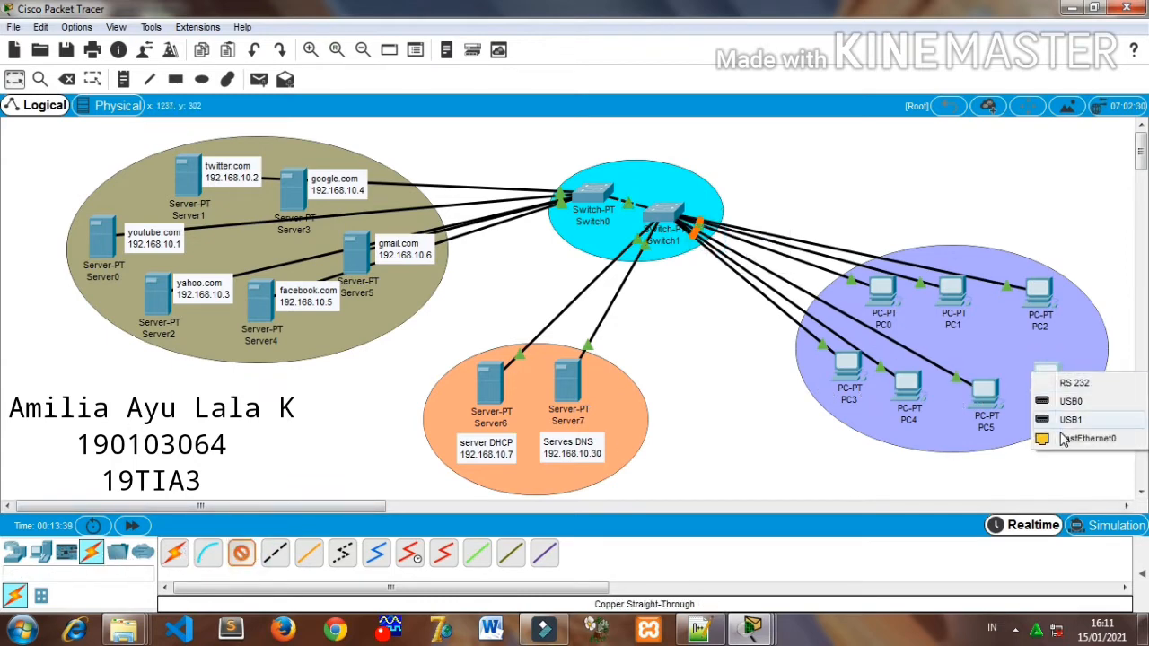
{"action": "left_click", "coordinate": [1033, 436]}
{"action": "left_click", "coordinate": [664, 213]}
{"action": "left_click", "coordinate": [695, 240]}
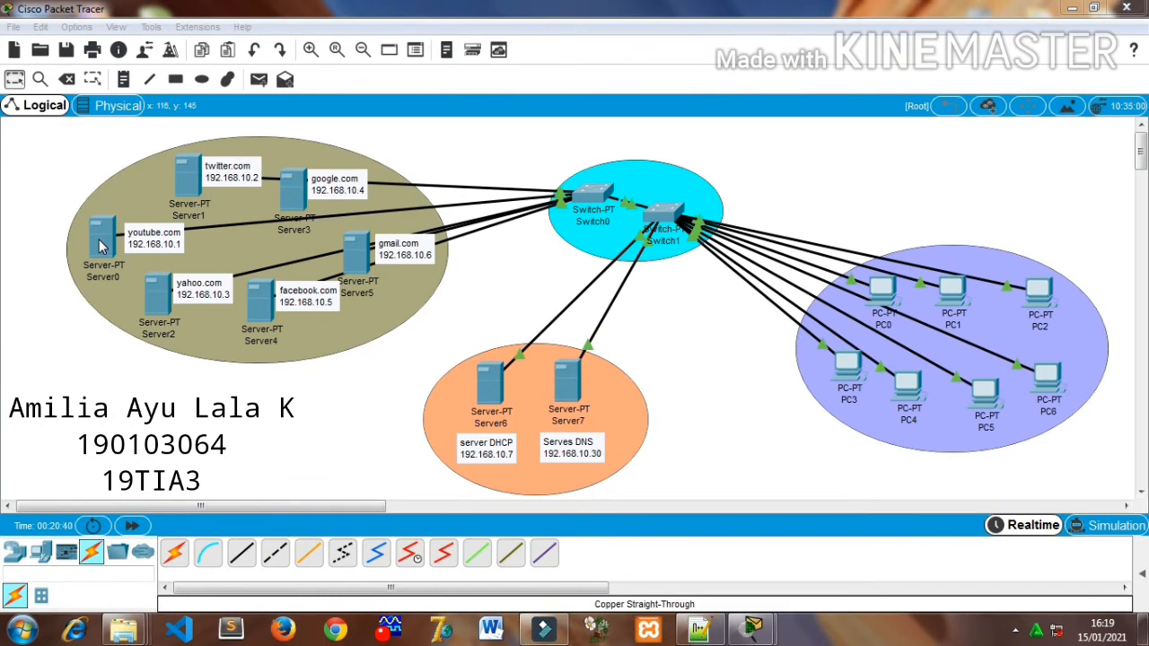
- Configure the youtube.com server with static IP address 192.168.10.1, subnet mask 255.255.255.224 and DNS server 192.168.10.30
{"action": "left_click", "coordinate": [100, 248]}
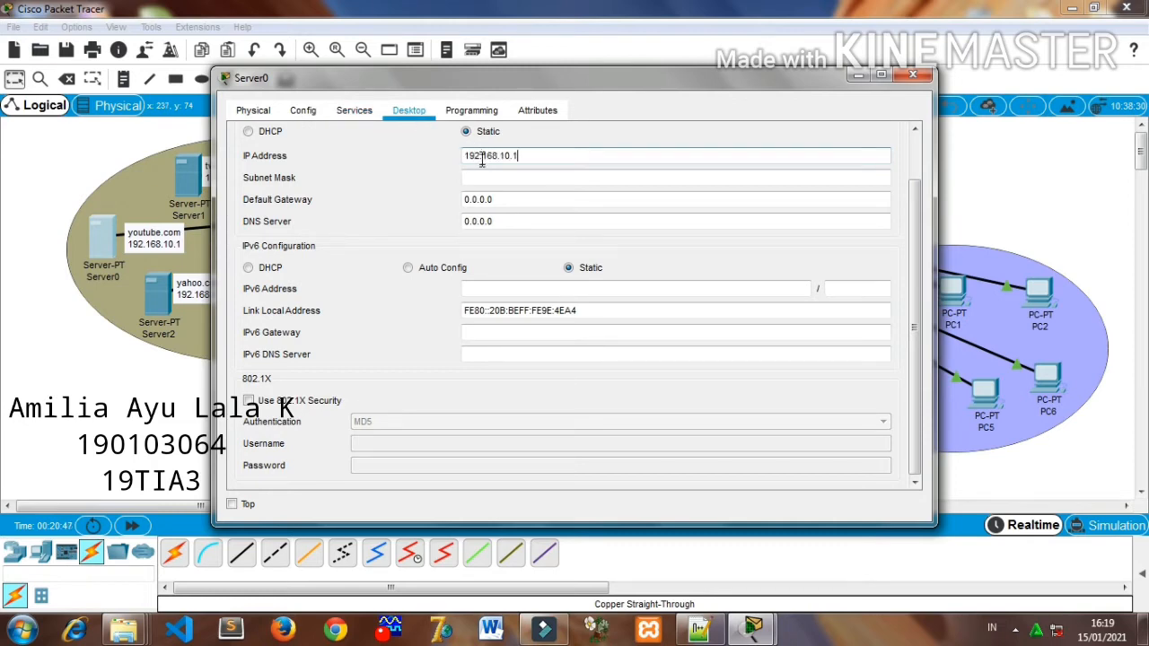
{"action": "left_click", "coordinate": [501, 225]}
{"action": "left_click", "coordinate": [532, 182]}
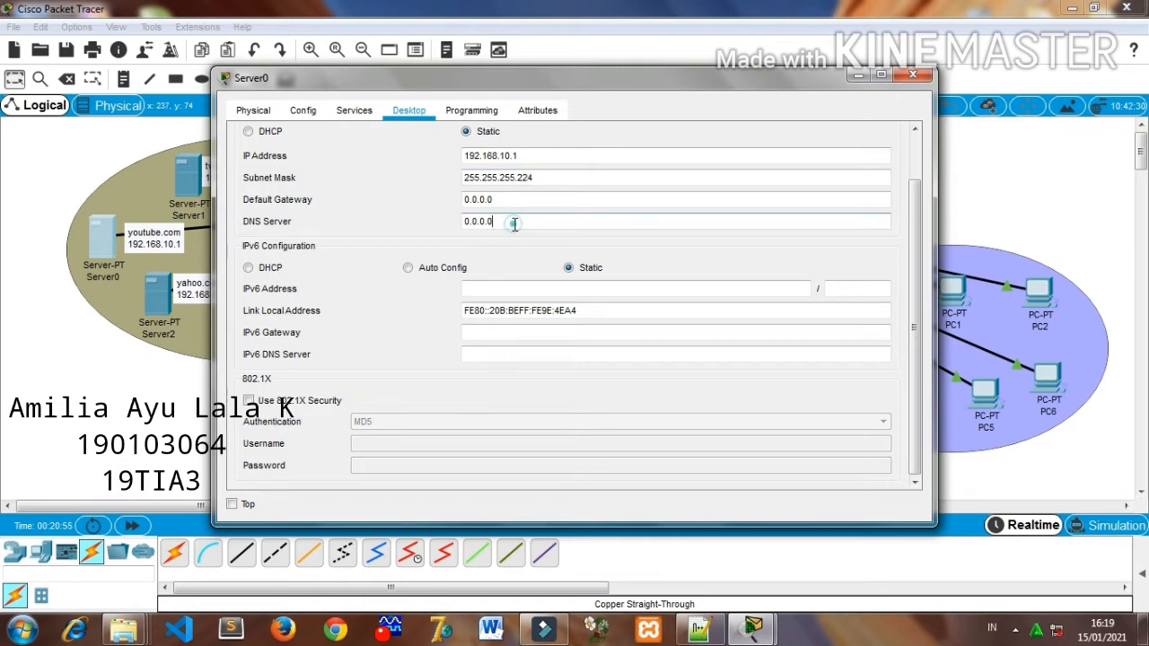
{"action": "double_click", "coordinate": [514, 224]}
{"action": "key", "text": "BackSpace"}
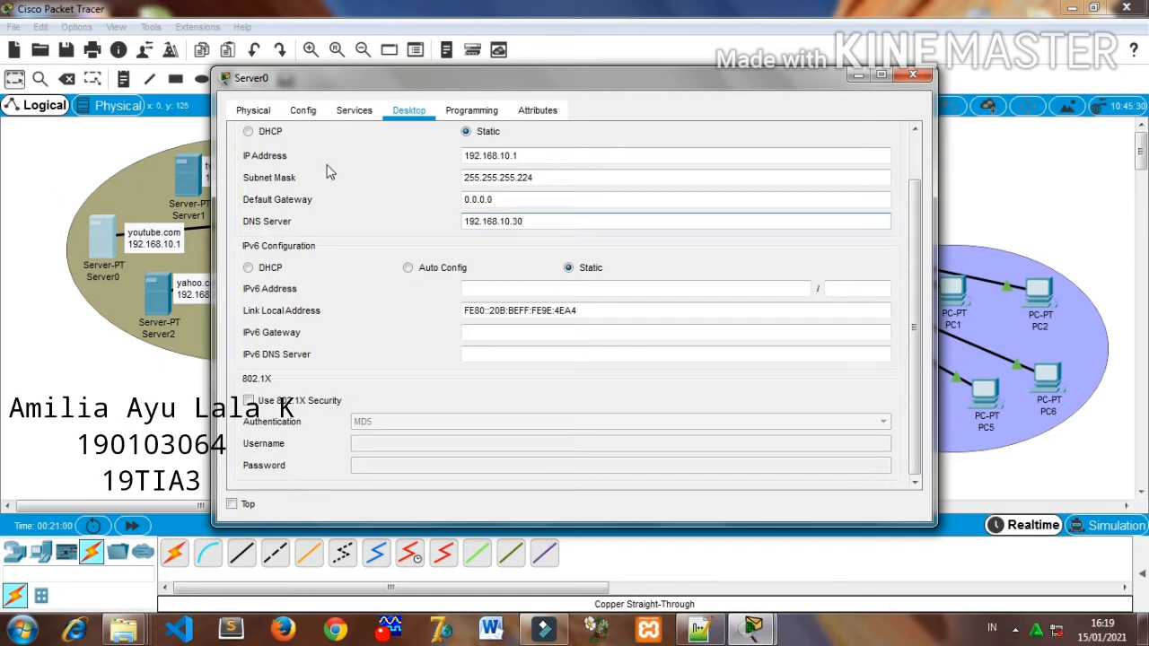
- Turn off the TFTP and Syslog services on the youtube.com server
{"action": "left_click", "coordinate": [346, 110]}
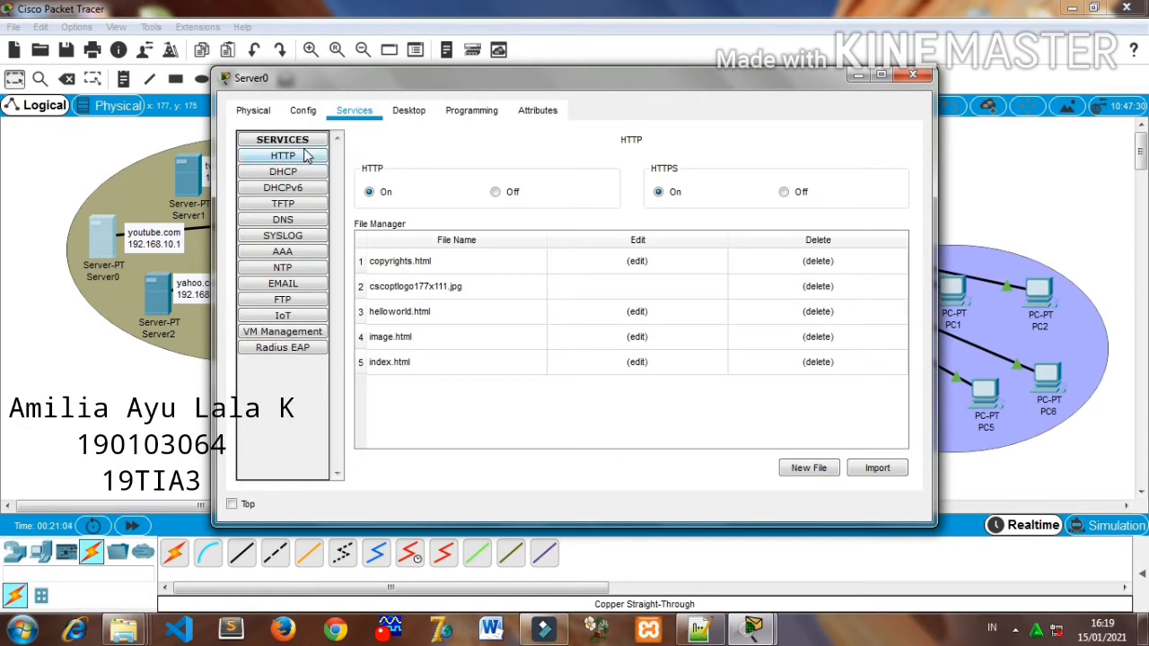
{"action": "left_click", "coordinate": [301, 174]}
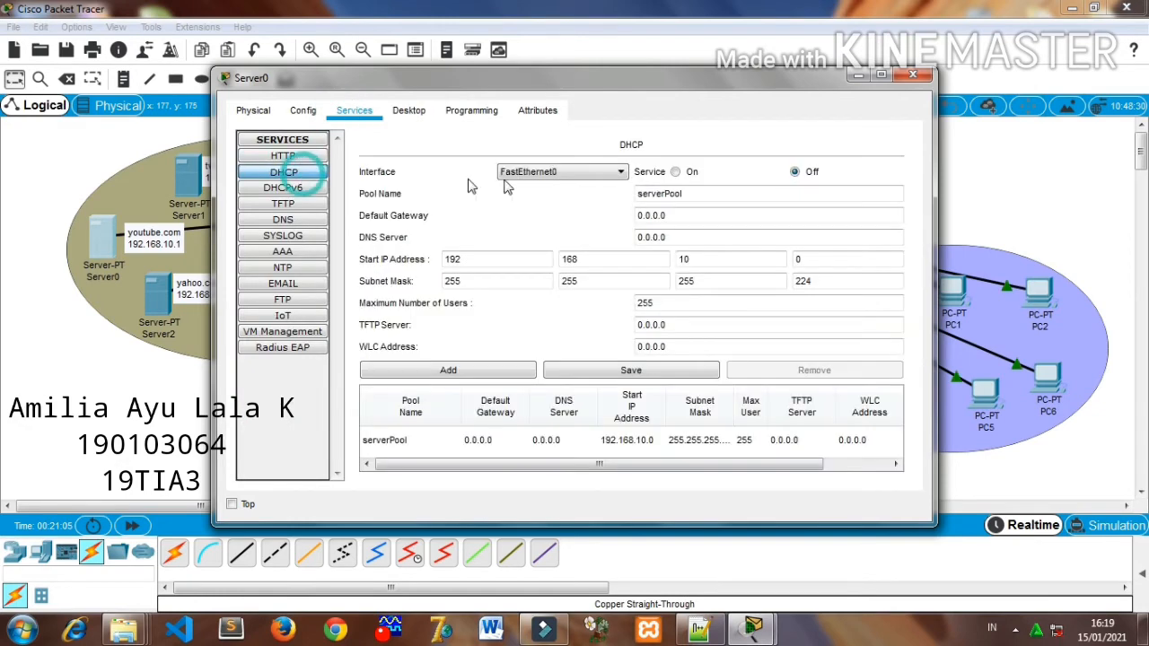
{"action": "left_click", "coordinate": [269, 190]}
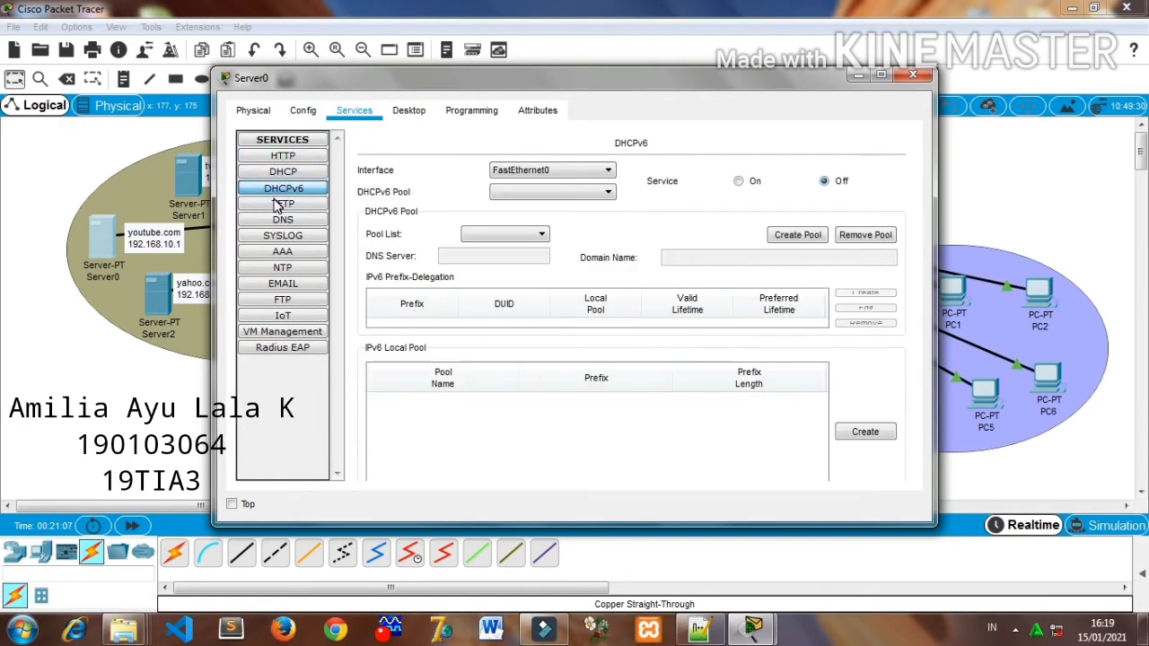
{"action": "left_click", "coordinate": [279, 206]}
{"action": "left_click", "coordinate": [877, 171]}
{"action": "left_click", "coordinate": [296, 224]}
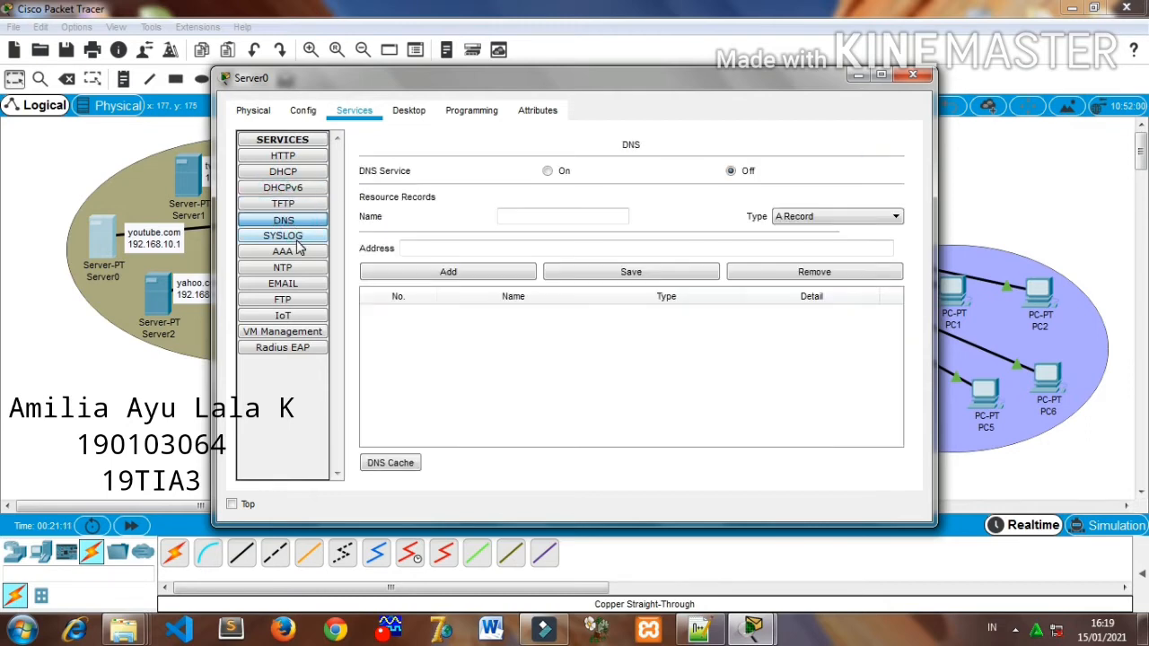
{"action": "left_click", "coordinate": [296, 237]}
{"action": "left_click", "coordinate": [870, 188]}
- Turn off the NTP service and the SMTP and POP3 email services on the youtube.com server
{"action": "left_click", "coordinate": [305, 254]}
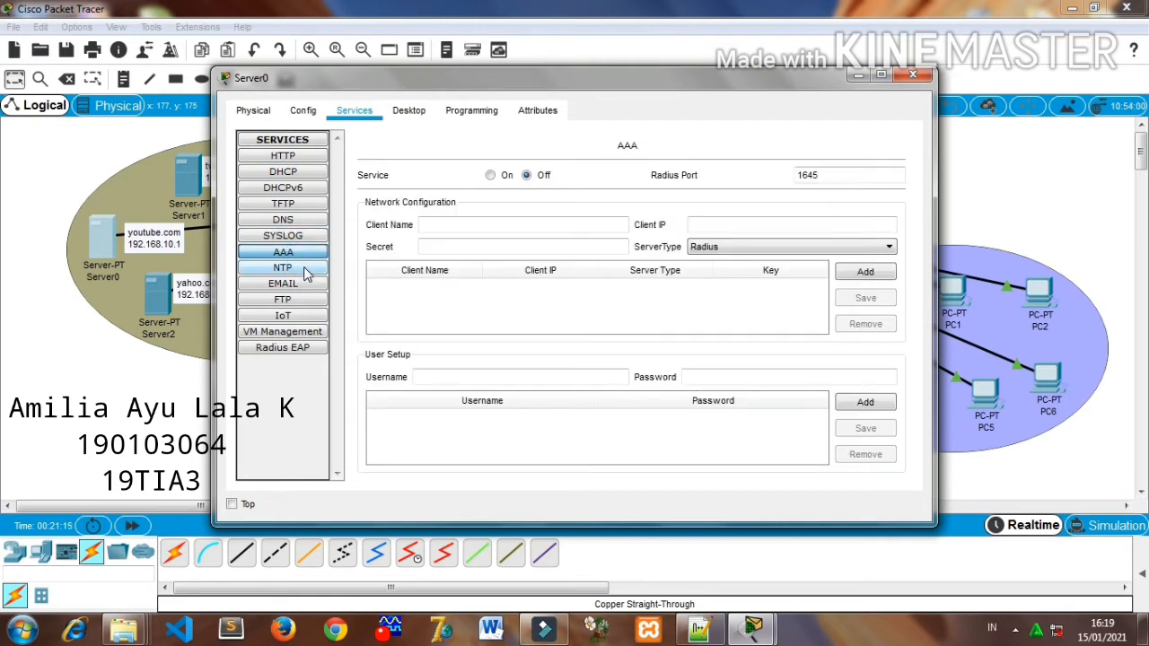
{"action": "left_click", "coordinate": [304, 271]}
{"action": "left_click", "coordinate": [894, 168]}
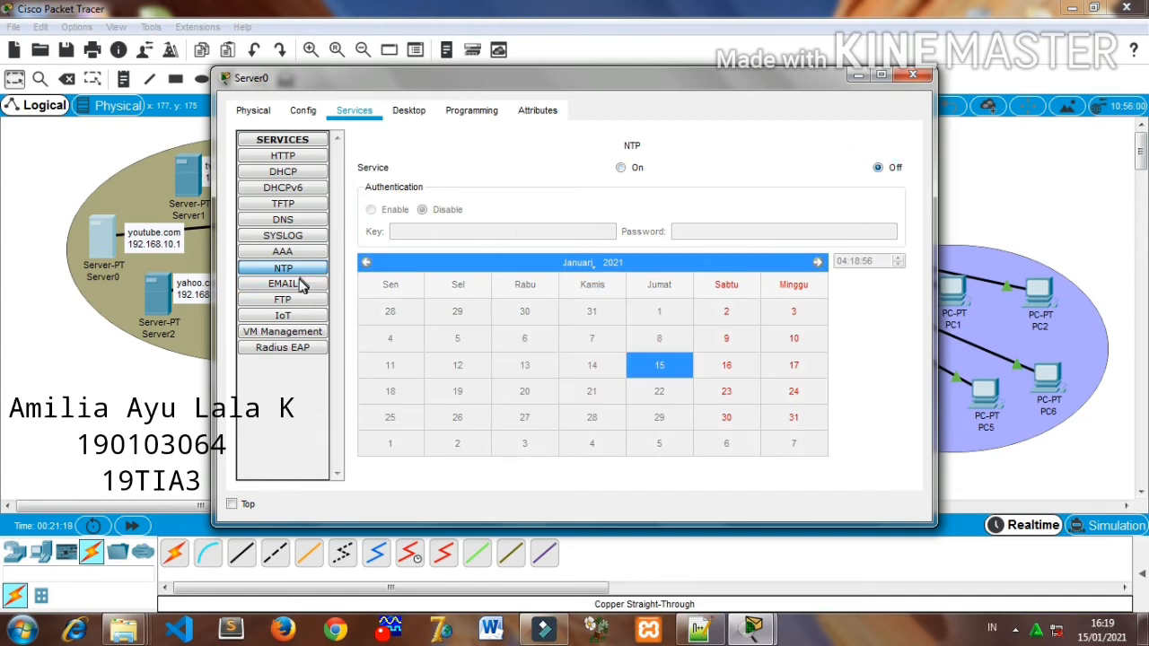
{"action": "left_click", "coordinate": [303, 284]}
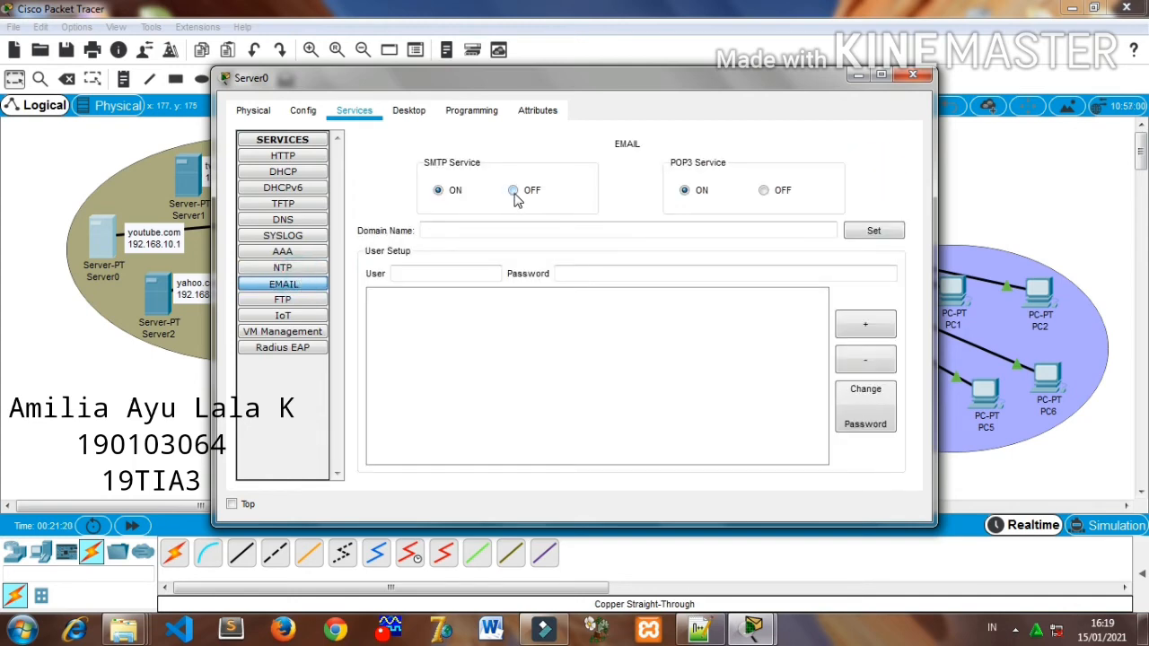
{"action": "left_click", "coordinate": [763, 191]}
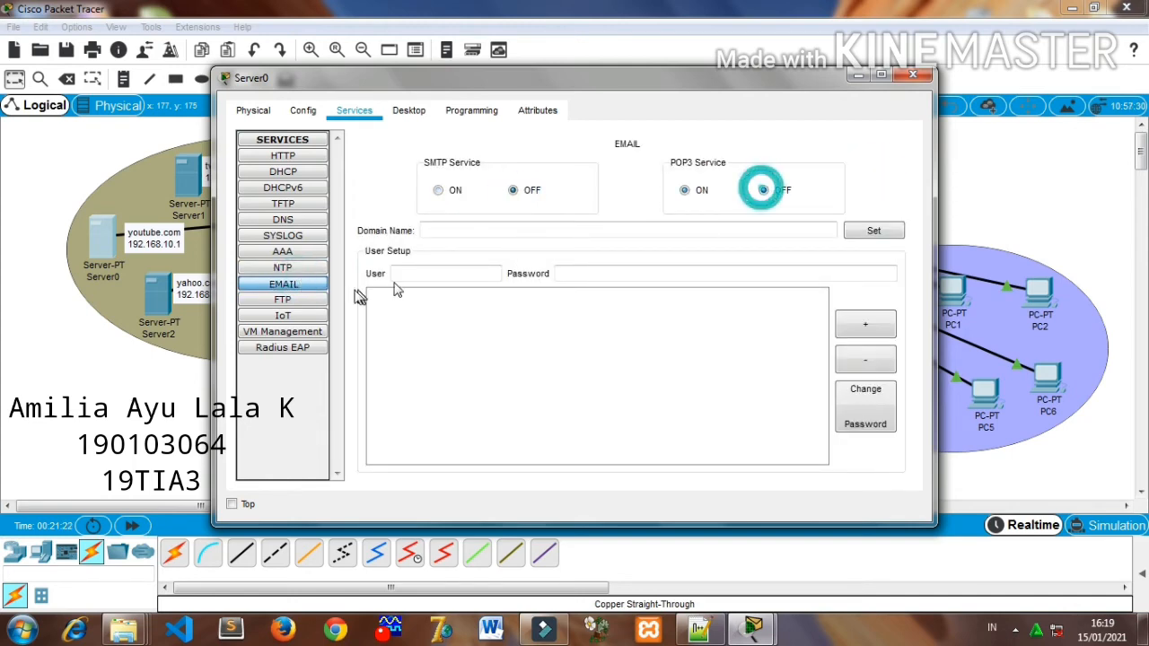
- Turn off the FTP service on the youtube.com server and close its configuration window
{"action": "left_click", "coordinate": [278, 302]}
{"action": "left_click", "coordinate": [879, 171]}
{"action": "left_click", "coordinate": [288, 316]}
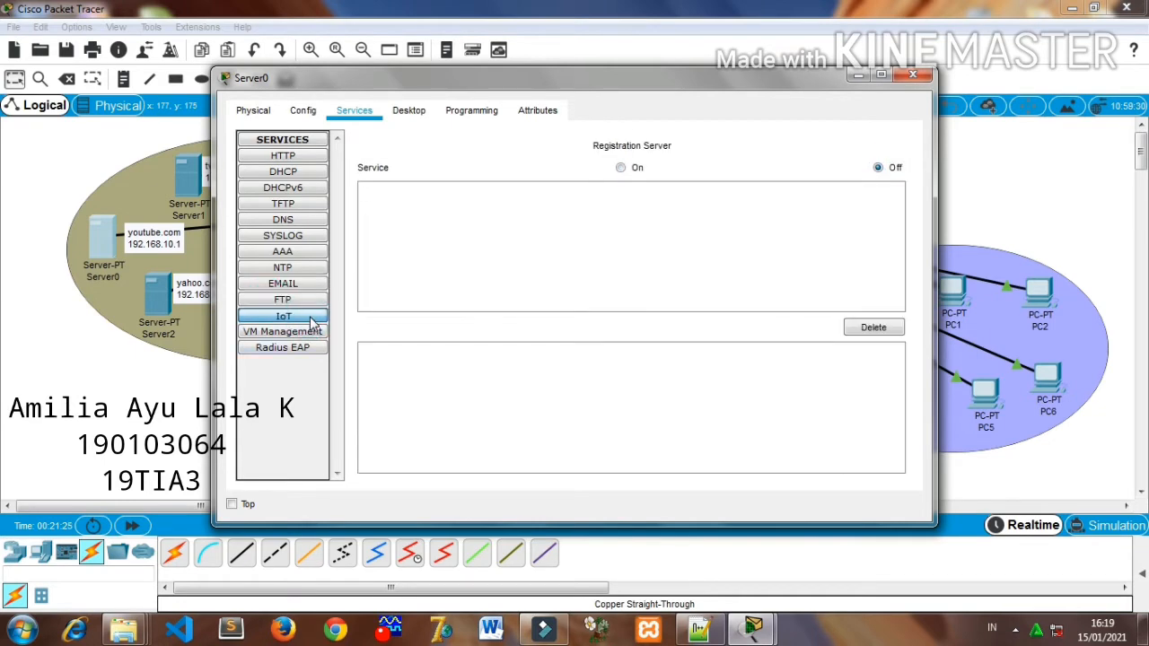
{"action": "left_click", "coordinate": [916, 75]}
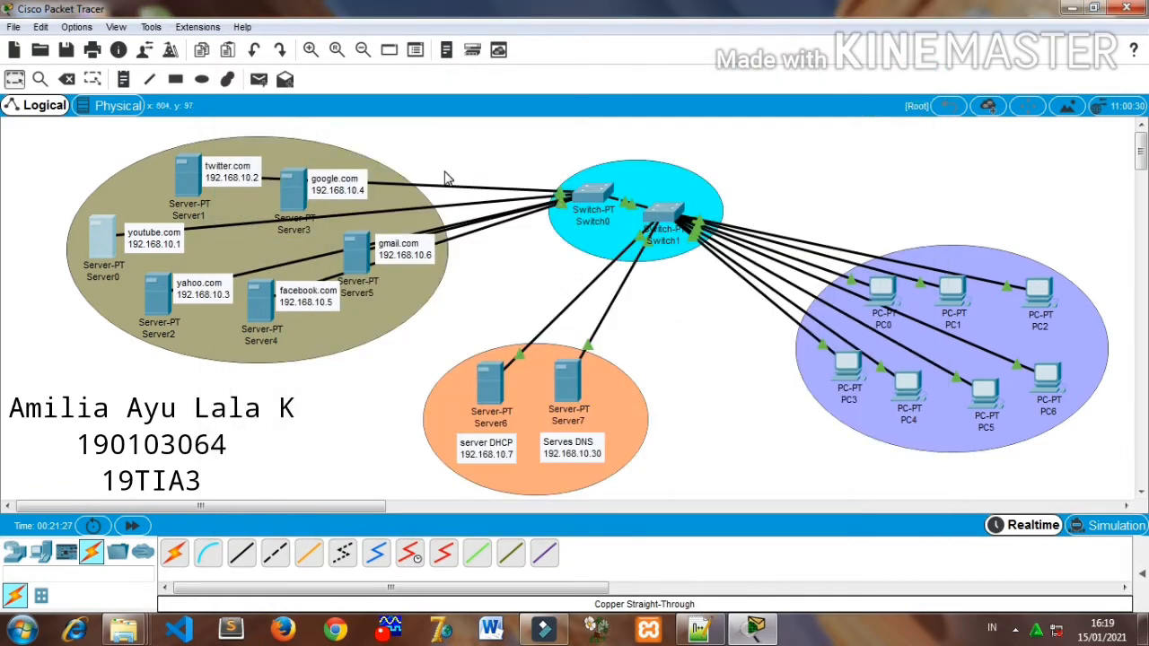
- Configure the twitter.com server with static IP address 192.168.10.2, subnet mask 255.255.255.224 and DNS server 192.168.10.30
{"action": "left_click", "coordinate": [190, 181]}
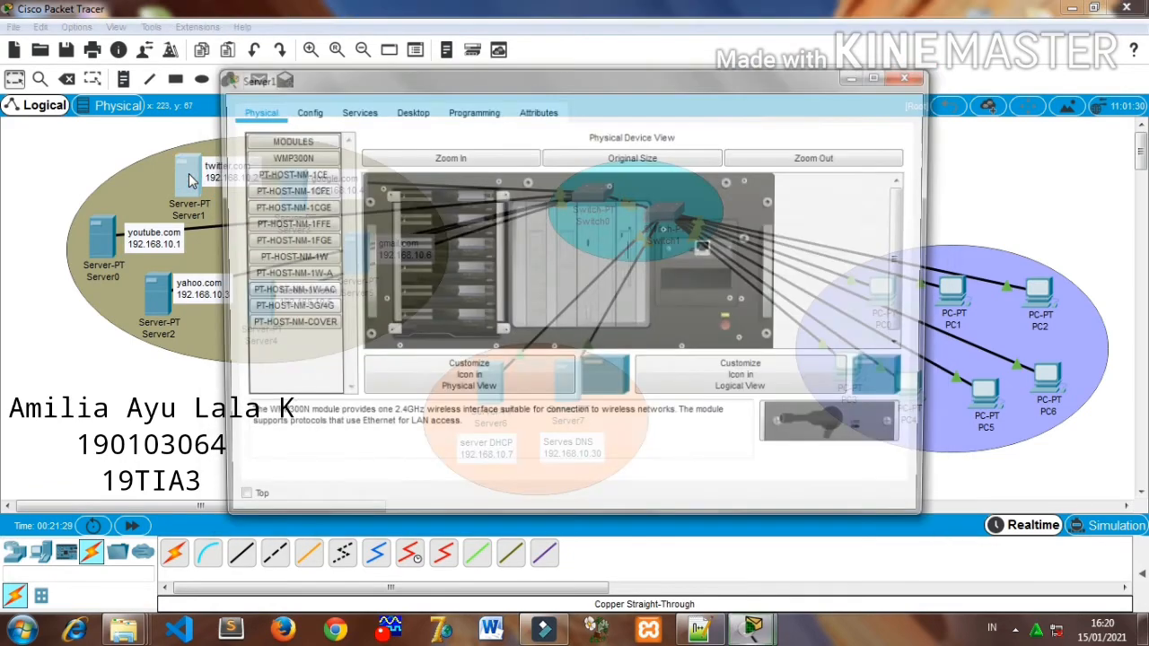
{"action": "left_click", "coordinate": [413, 112]}
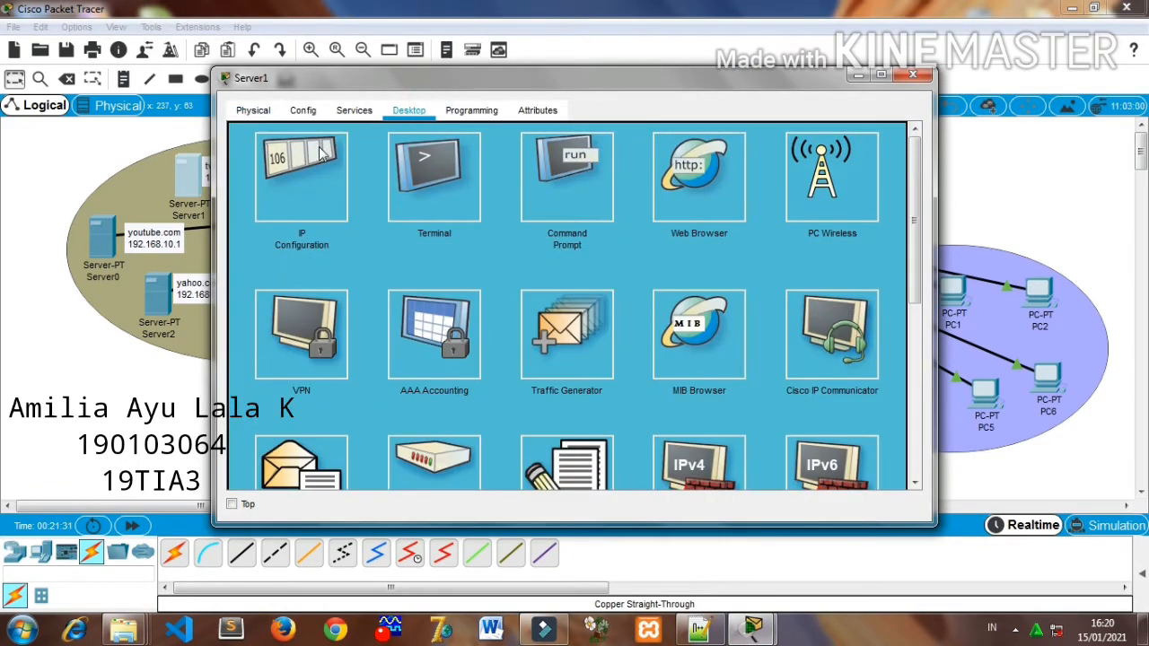
{"action": "left_click", "coordinate": [303, 163]}
{"action": "left_click", "coordinate": [469, 159]}
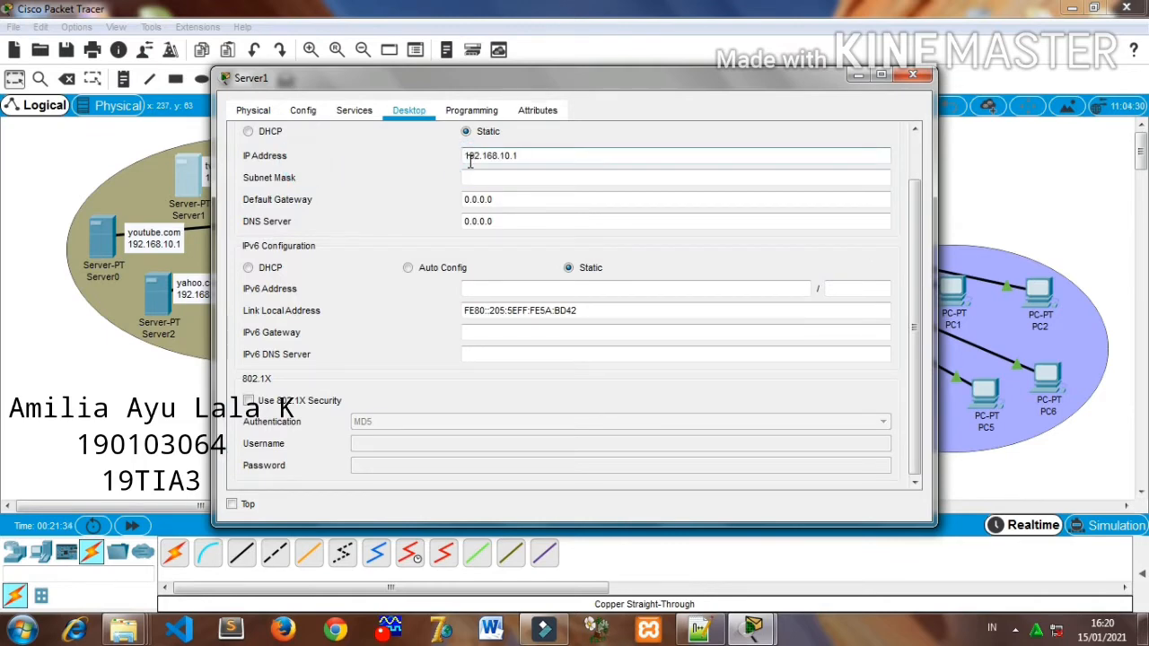
{"action": "left_click", "coordinate": [532, 179]}
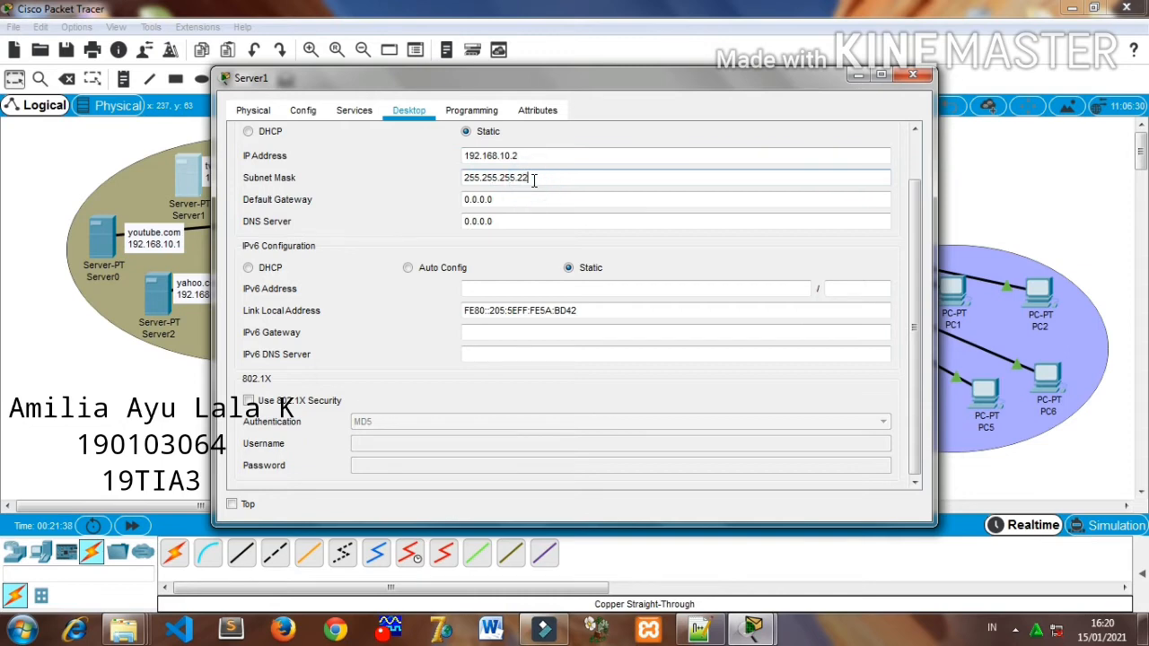
{"action": "left_click", "coordinate": [521, 222]}
{"action": "double_click", "coordinate": [520, 221]}
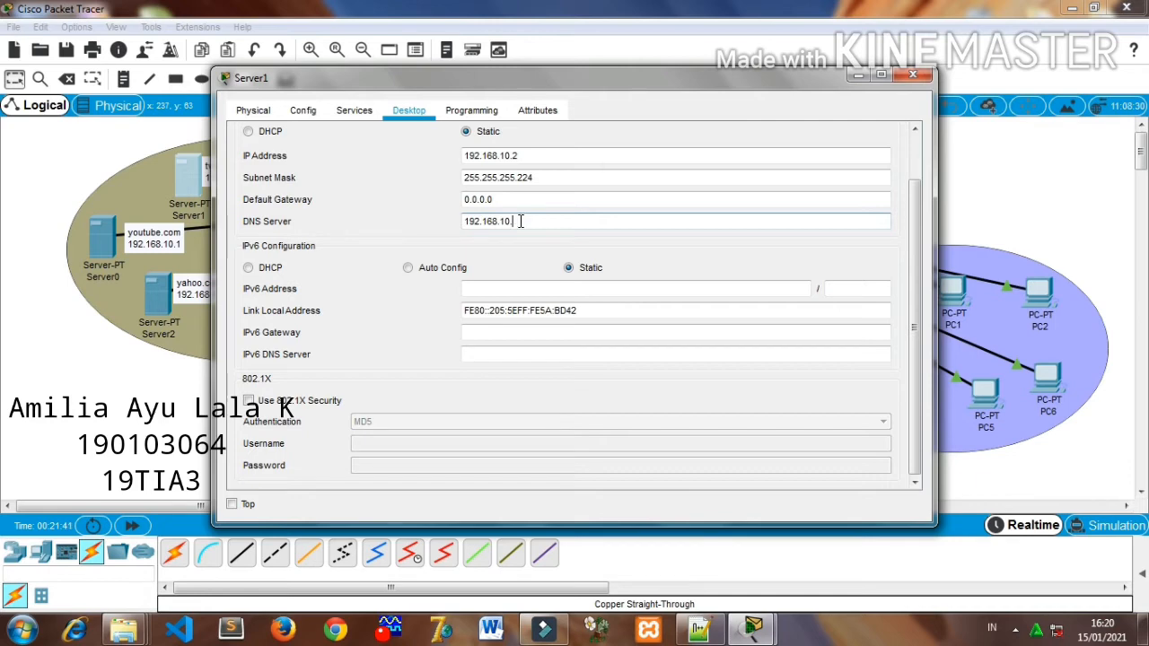
- Turn off the TFTP and Syslog services on the twitter.com server
{"action": "left_click", "coordinate": [353, 111]}
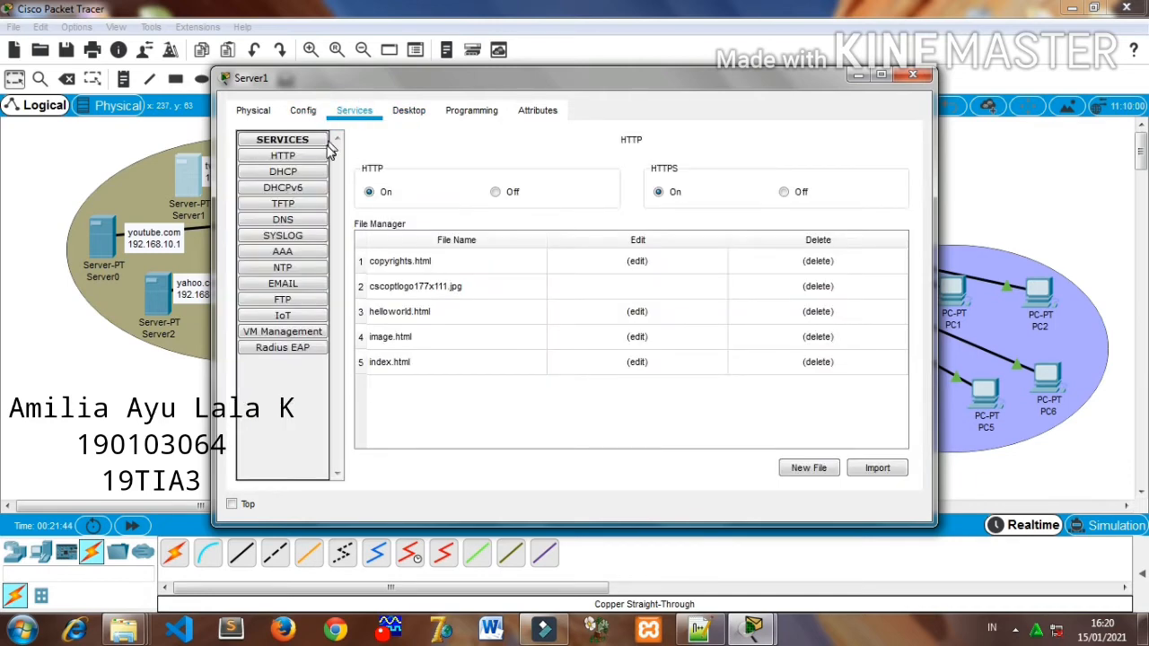
{"action": "left_click", "coordinate": [313, 171]}
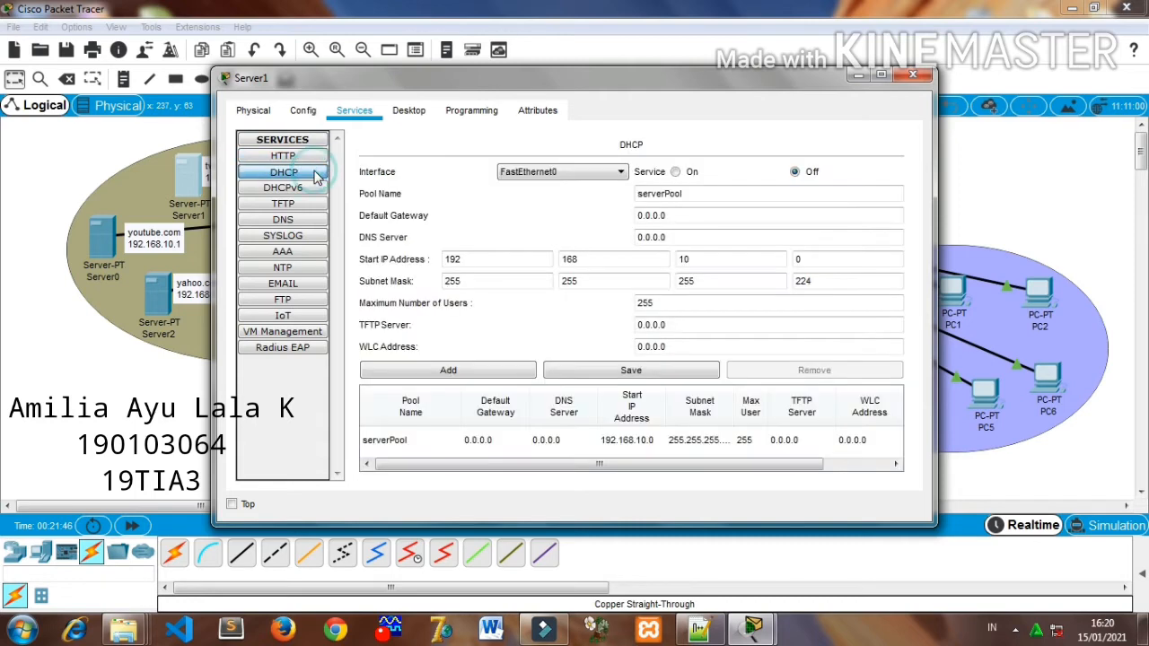
{"action": "left_click", "coordinate": [306, 158]}
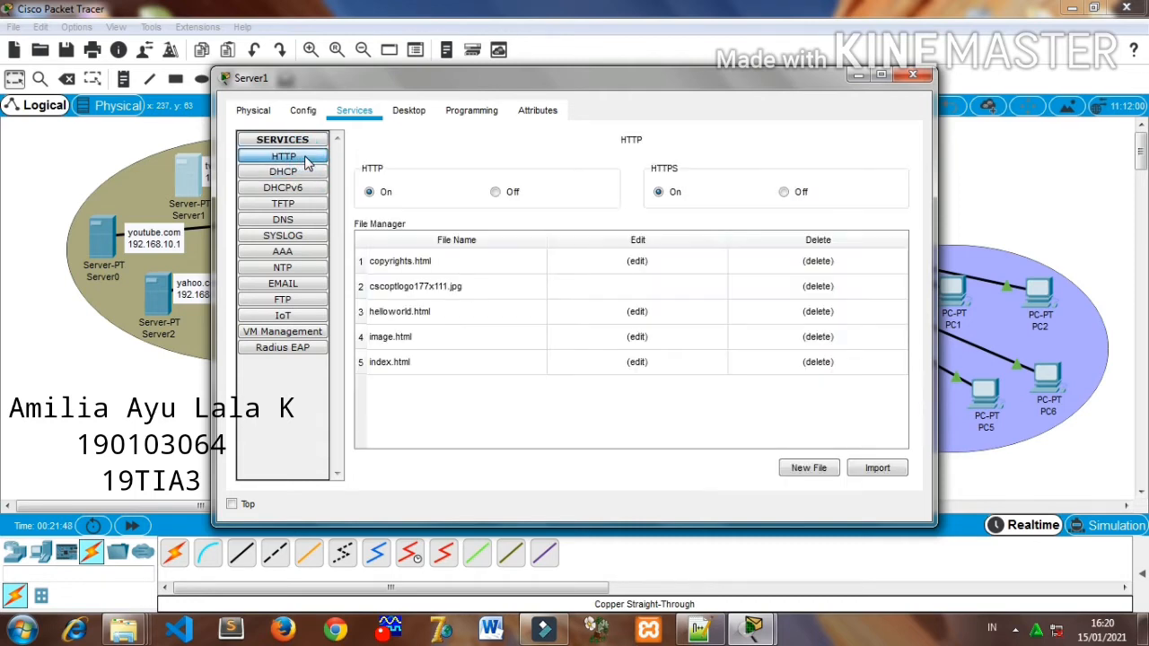
{"action": "left_click", "coordinate": [299, 174]}
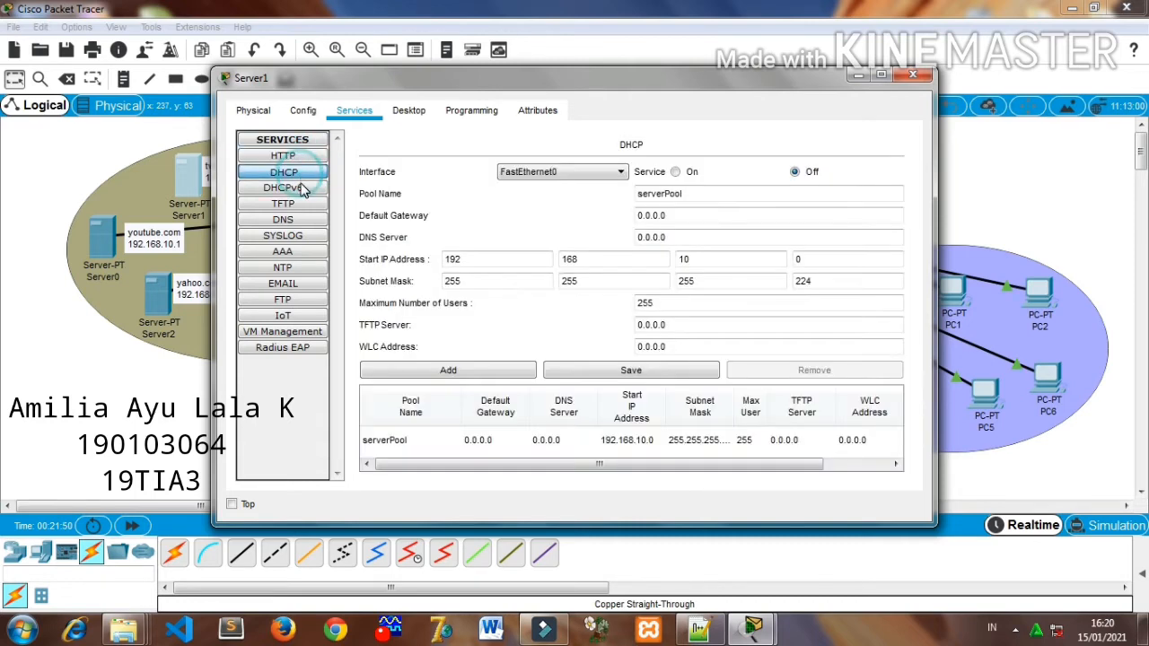
{"action": "left_click", "coordinate": [303, 189]}
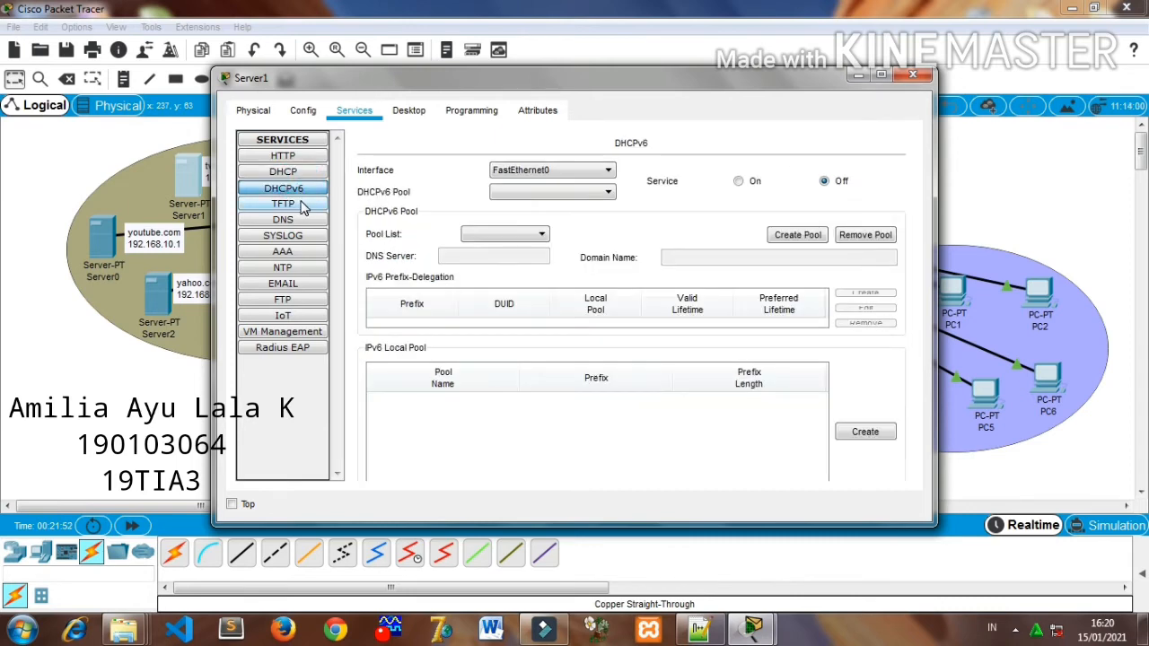
{"action": "left_click", "coordinate": [303, 205]}
{"action": "left_click", "coordinate": [876, 172]}
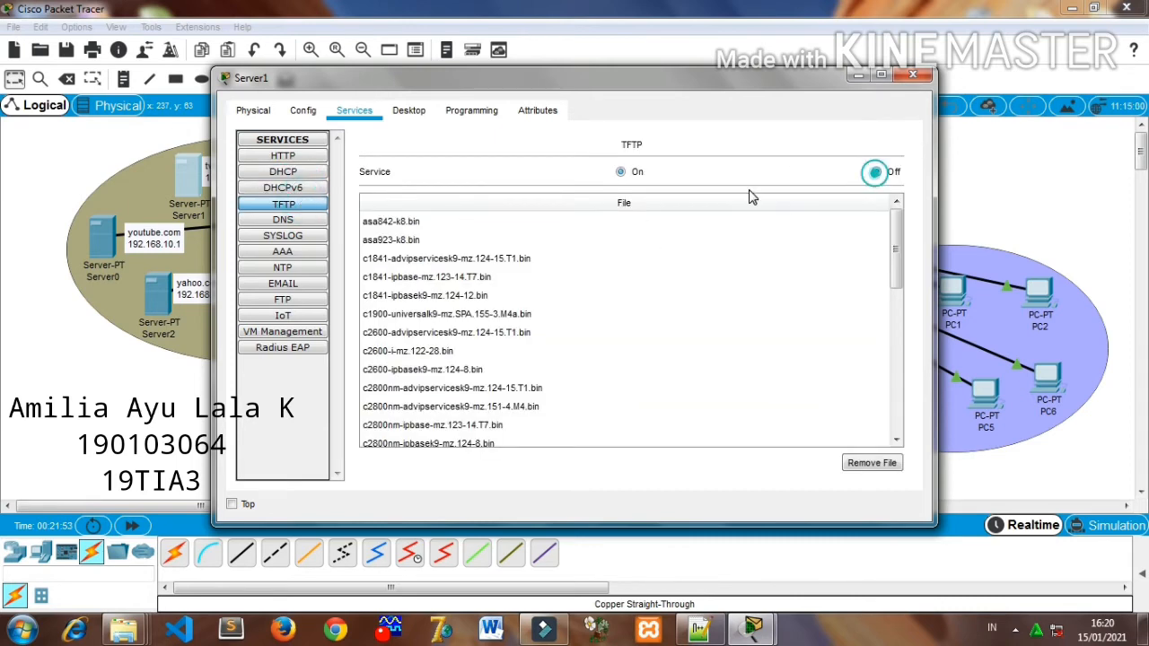
{"action": "left_click", "coordinate": [314, 220]}
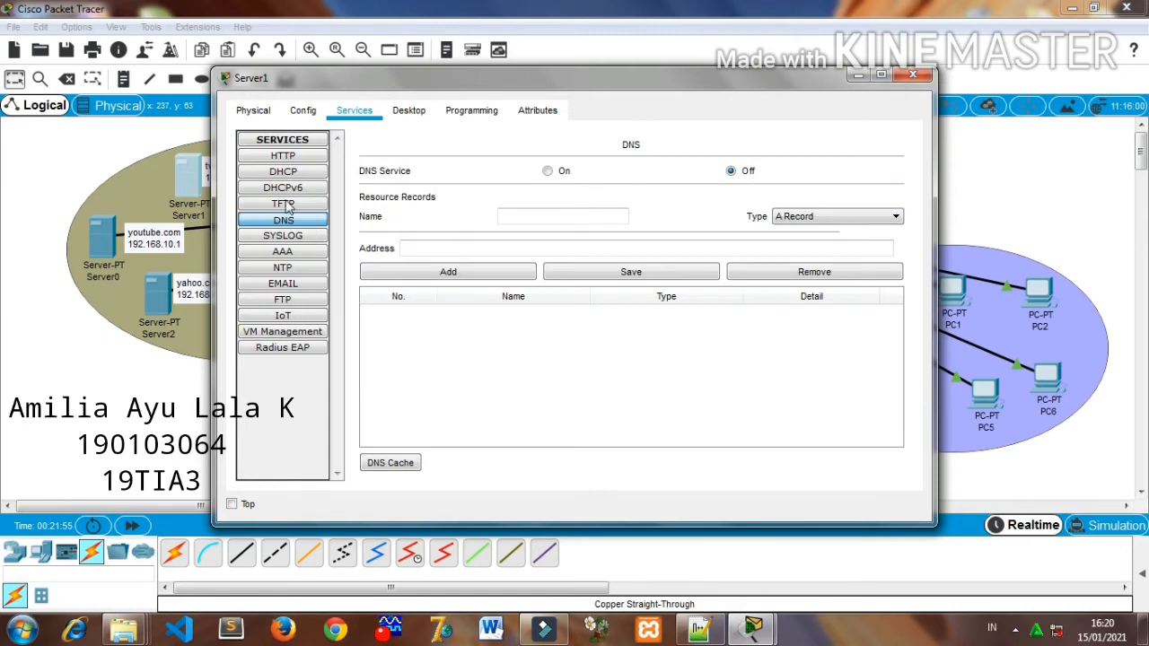
{"action": "left_click", "coordinate": [278, 236]}
{"action": "left_click", "coordinate": [869, 188]}
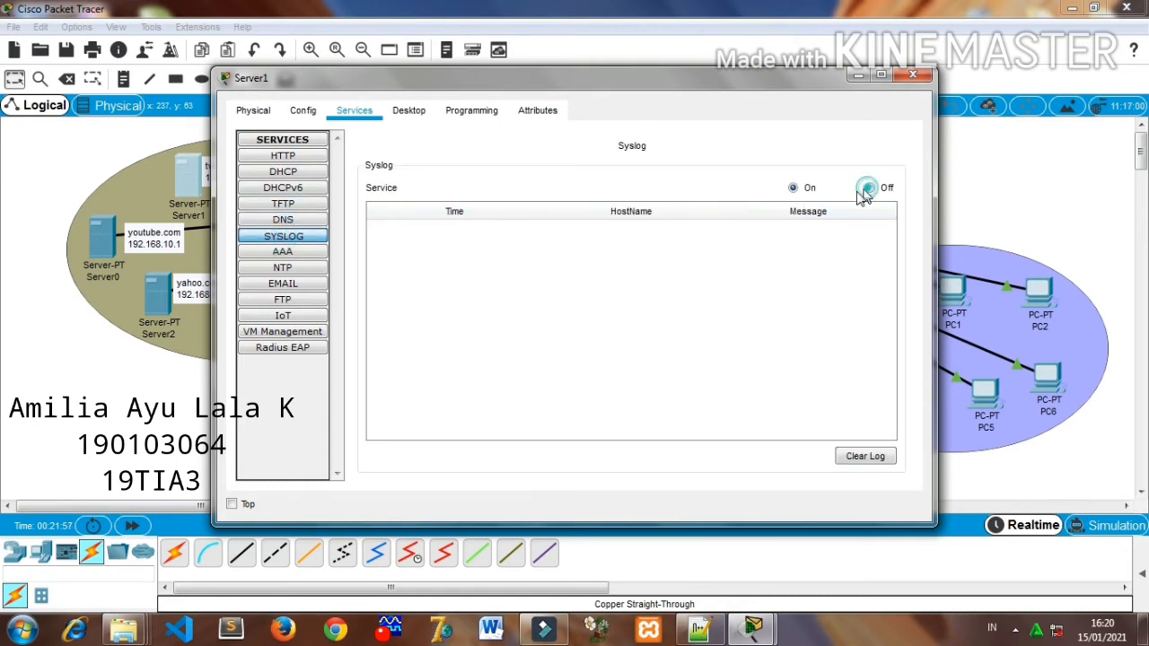
- Turn off the NTP service and the POP3 and SMTP email services on the twitter.com server
{"action": "left_click", "coordinate": [289, 252]}
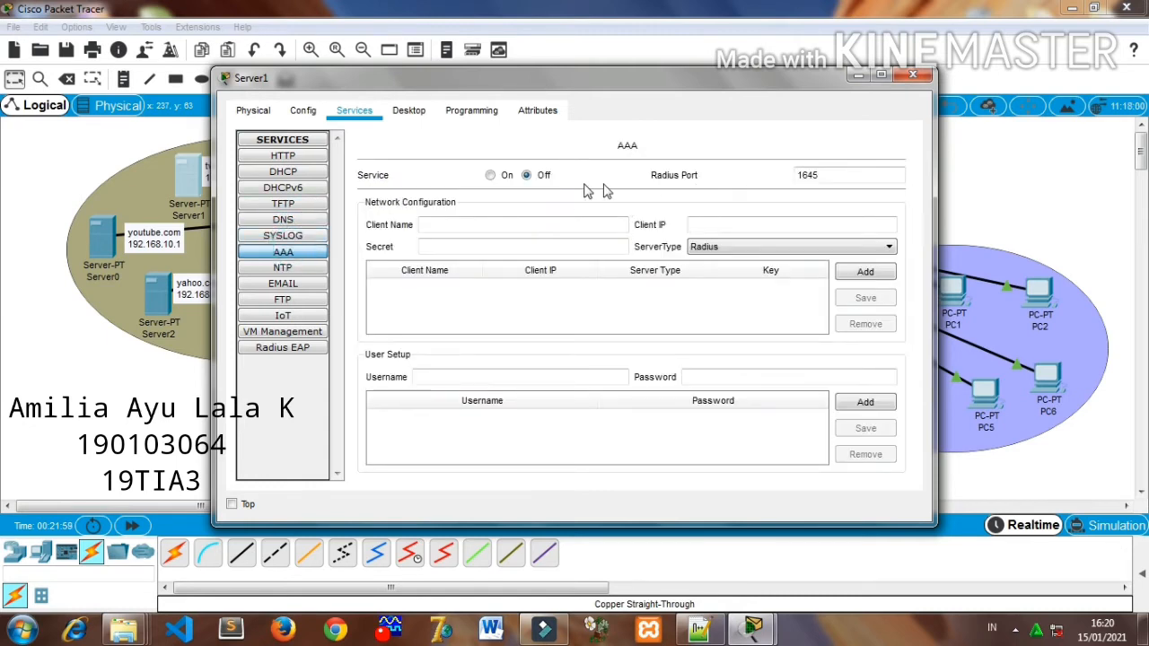
{"action": "left_click", "coordinate": [280, 269]}
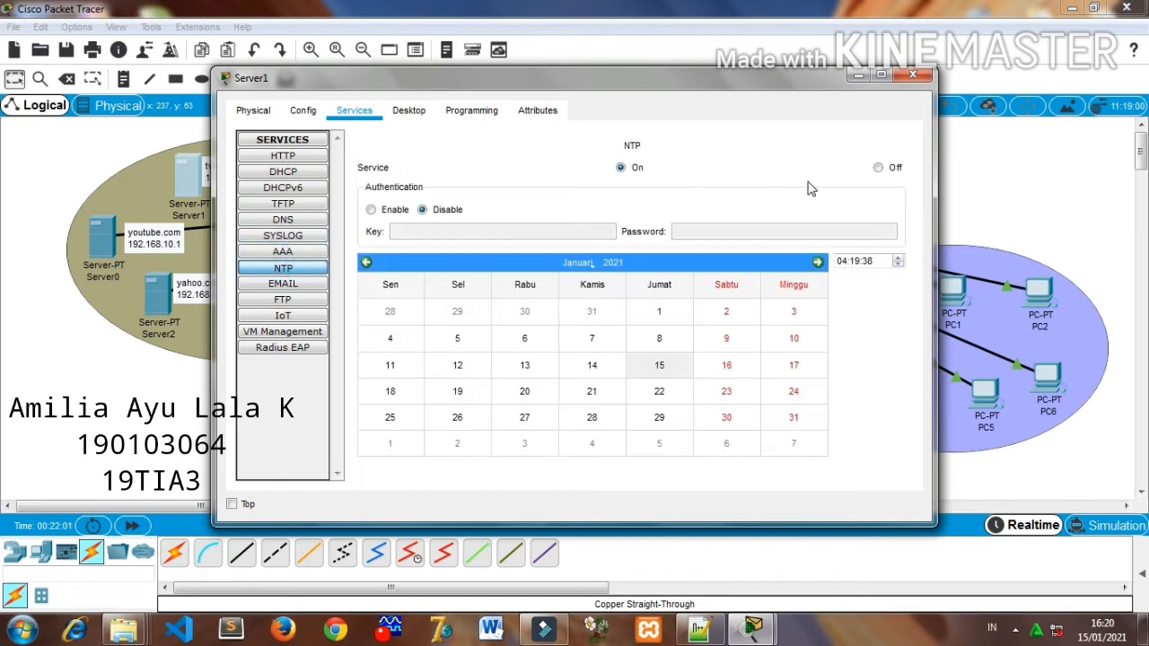
{"action": "left_click", "coordinate": [881, 170]}
{"action": "left_click", "coordinate": [282, 284]}
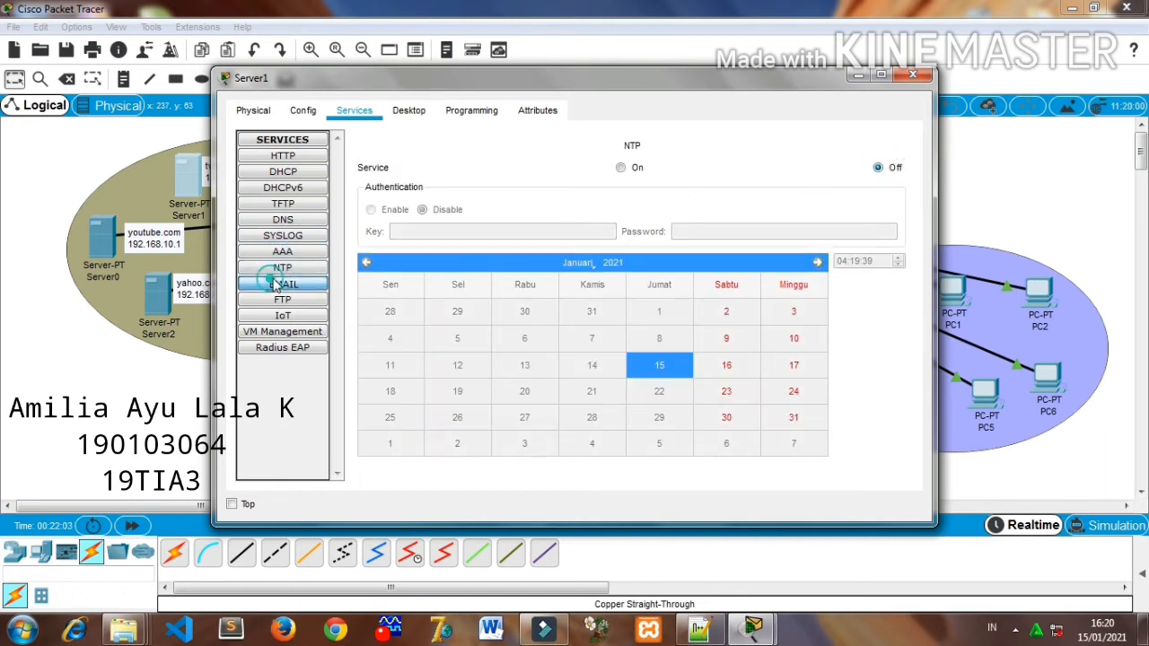
{"action": "left_click", "coordinate": [764, 190]}
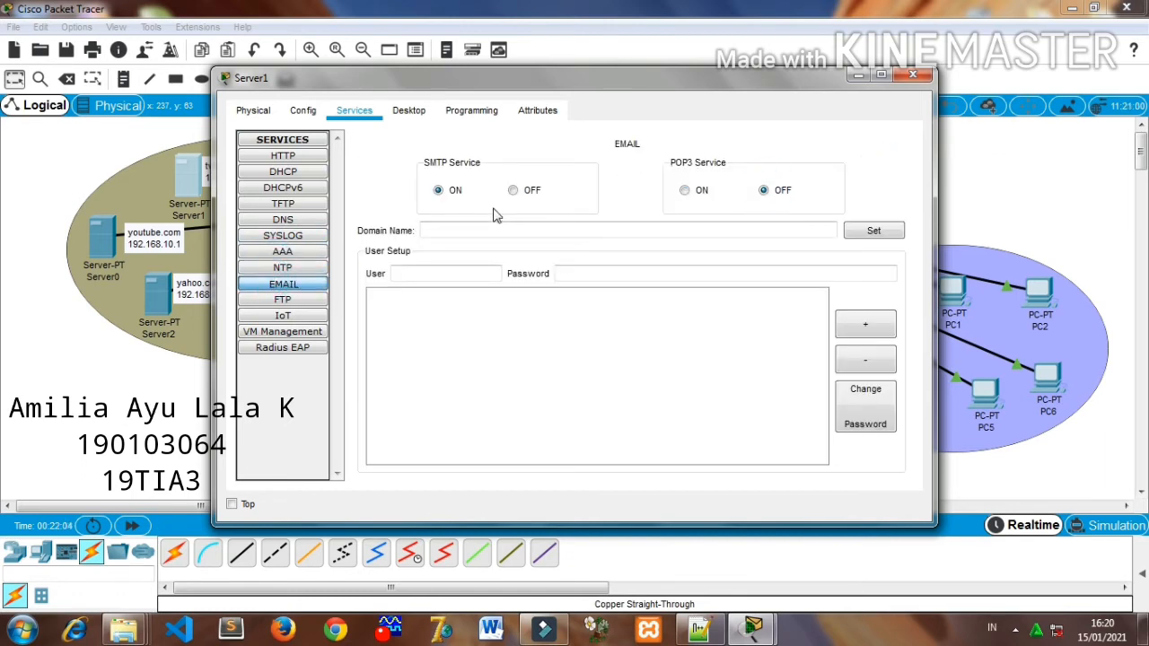
{"action": "left_click", "coordinate": [512, 191]}
- Turn off the FTP service on the twitter.com server and close its configuration window
{"action": "left_click", "coordinate": [299, 305]}
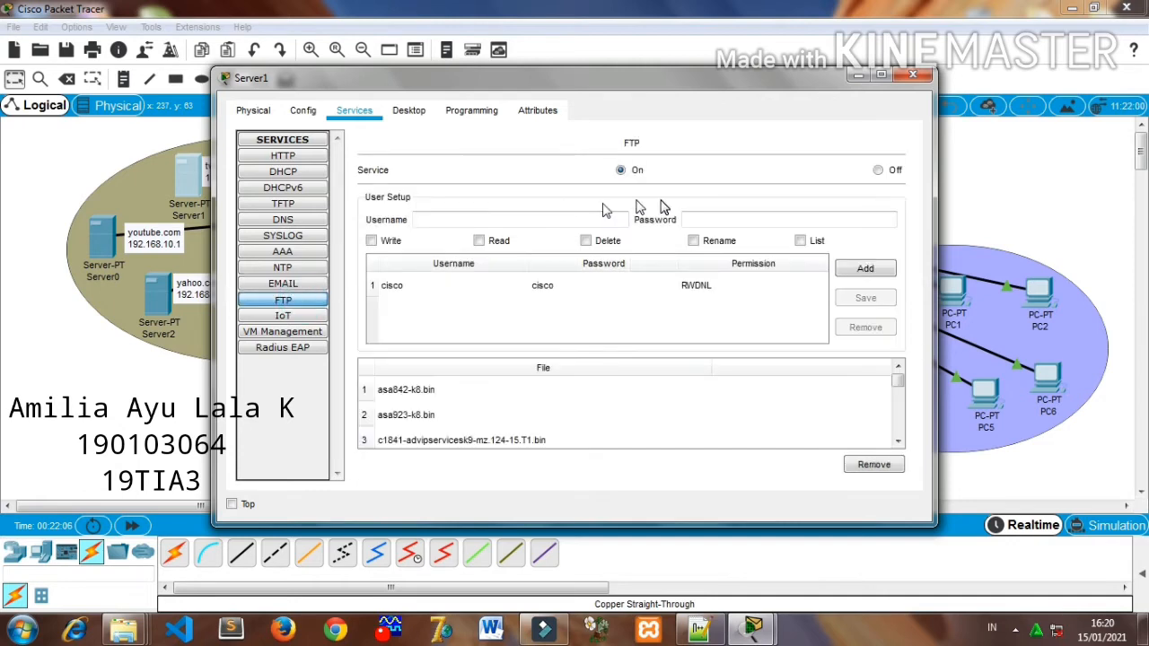
{"action": "left_click", "coordinate": [875, 170]}
{"action": "left_click", "coordinate": [274, 317]}
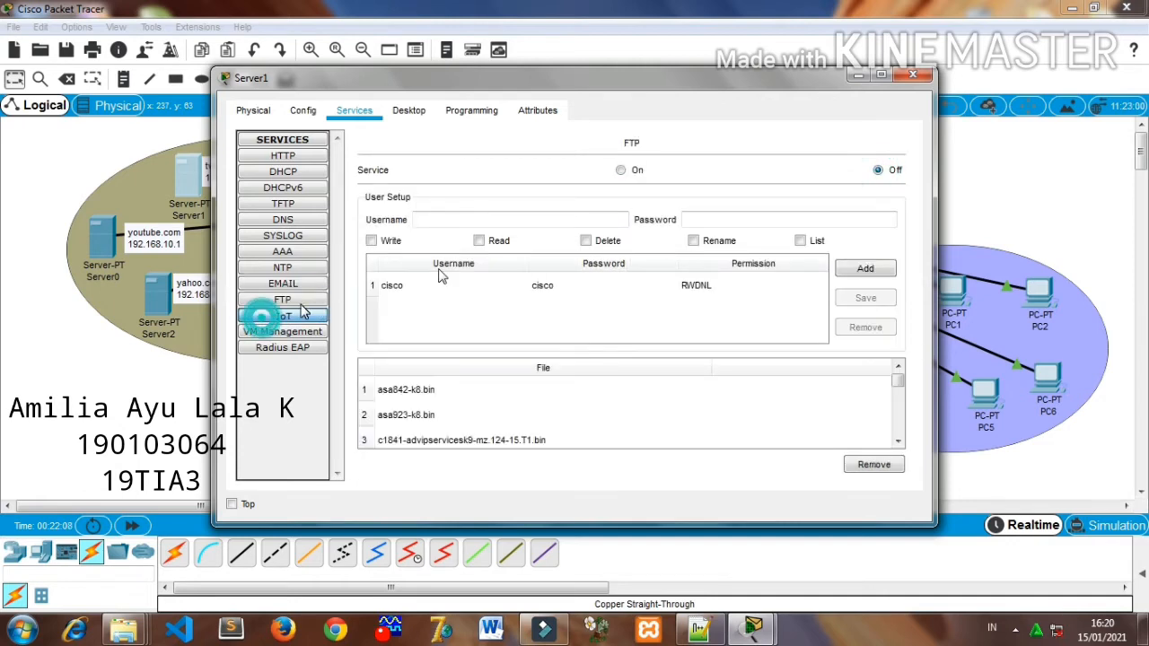
{"action": "left_click", "coordinate": [920, 79]}
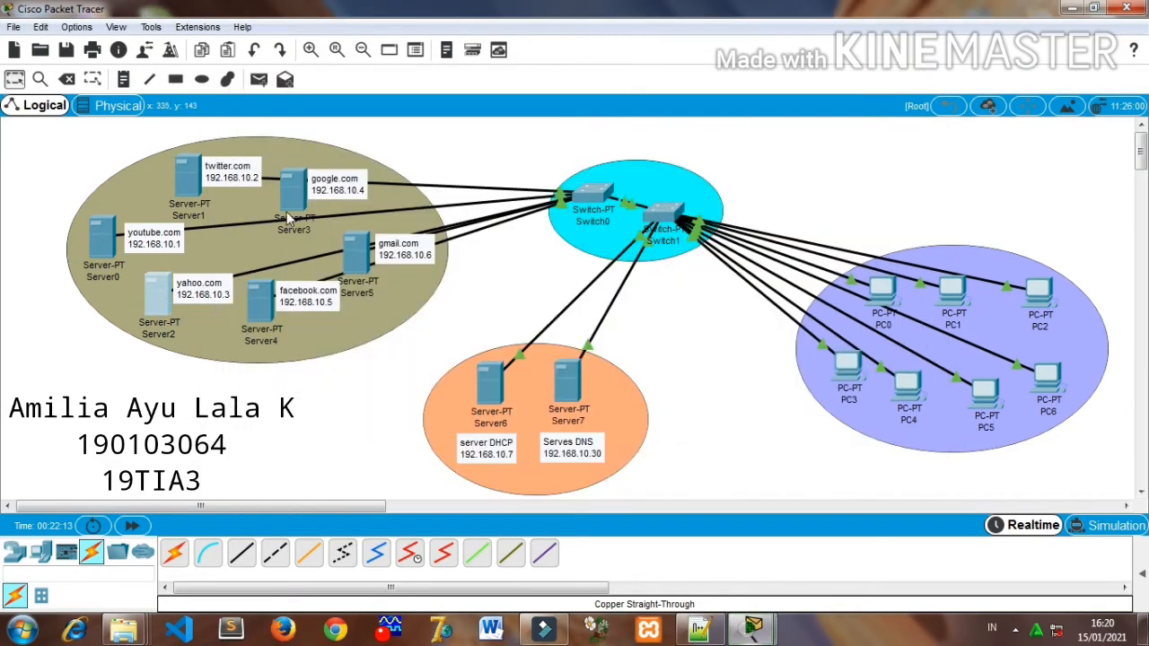
- Configure the yahoo.com server with static IP address 192.168.10.3, subnet mask 255.255.255.224 and DNS server 192.168.10.30
{"action": "left_click", "coordinate": [171, 287]}
{"action": "left_click", "coordinate": [406, 109]}
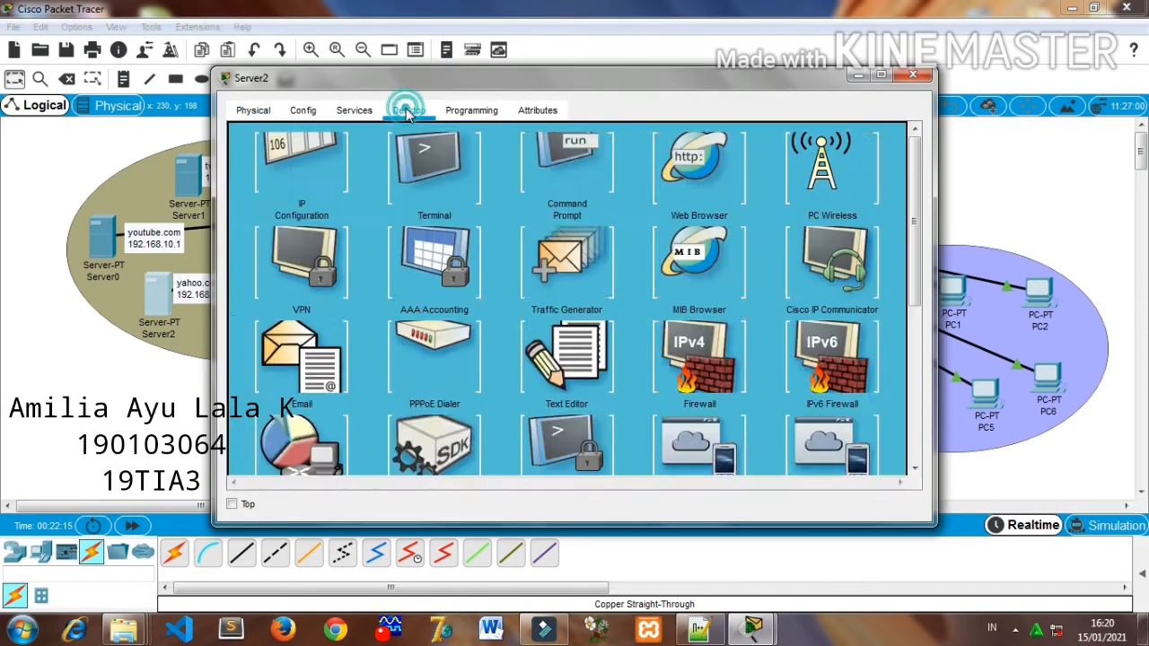
{"action": "left_click", "coordinate": [329, 165]}
{"action": "left_click", "coordinate": [489, 158]}
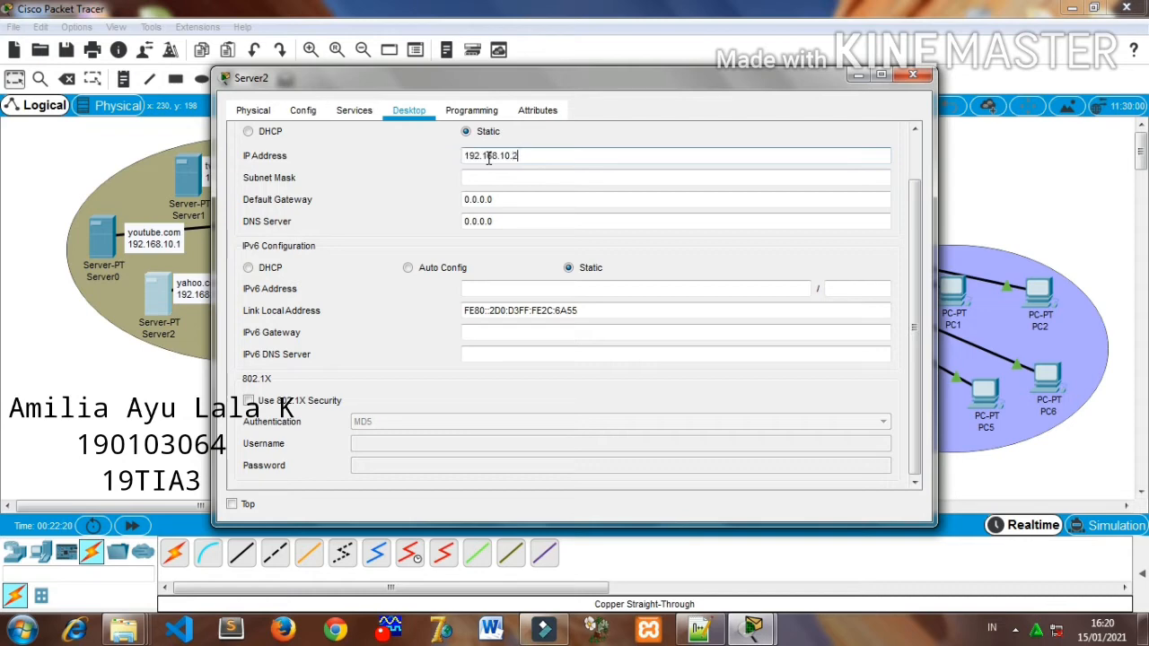
{"action": "type", "text": "192.168.10.3"}
{"action": "left_click", "coordinate": [516, 184]}
{"action": "left_click", "coordinate": [534, 175]}
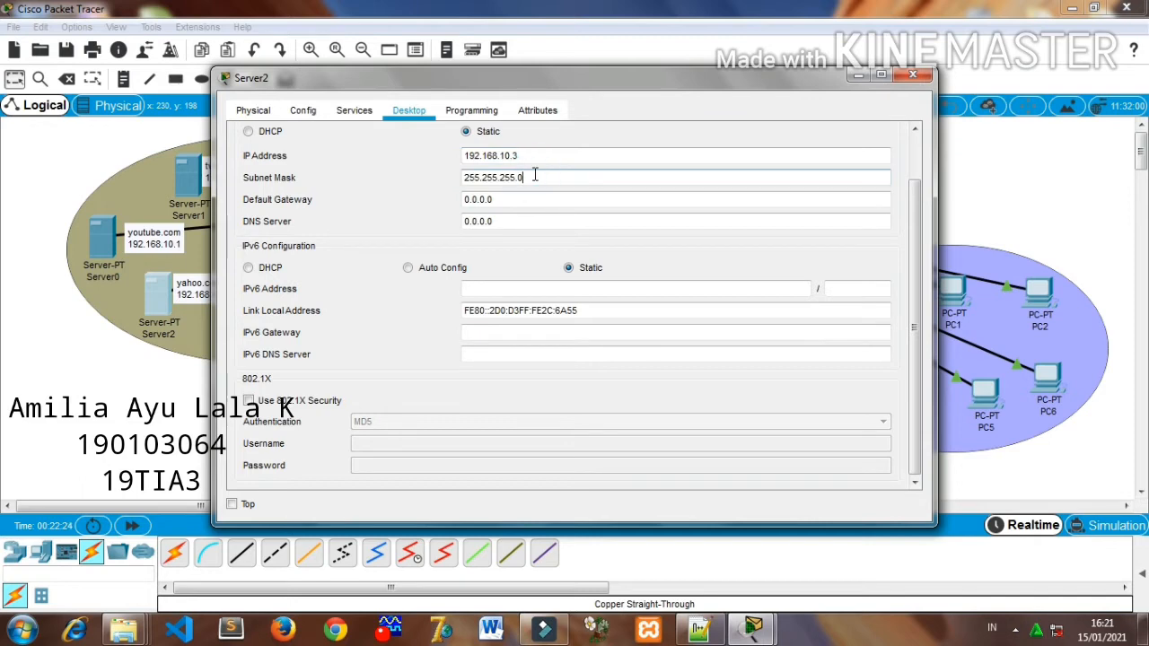
{"action": "left_click", "coordinate": [513, 224]}
{"action": "type", "text": "192.168.10.1"}
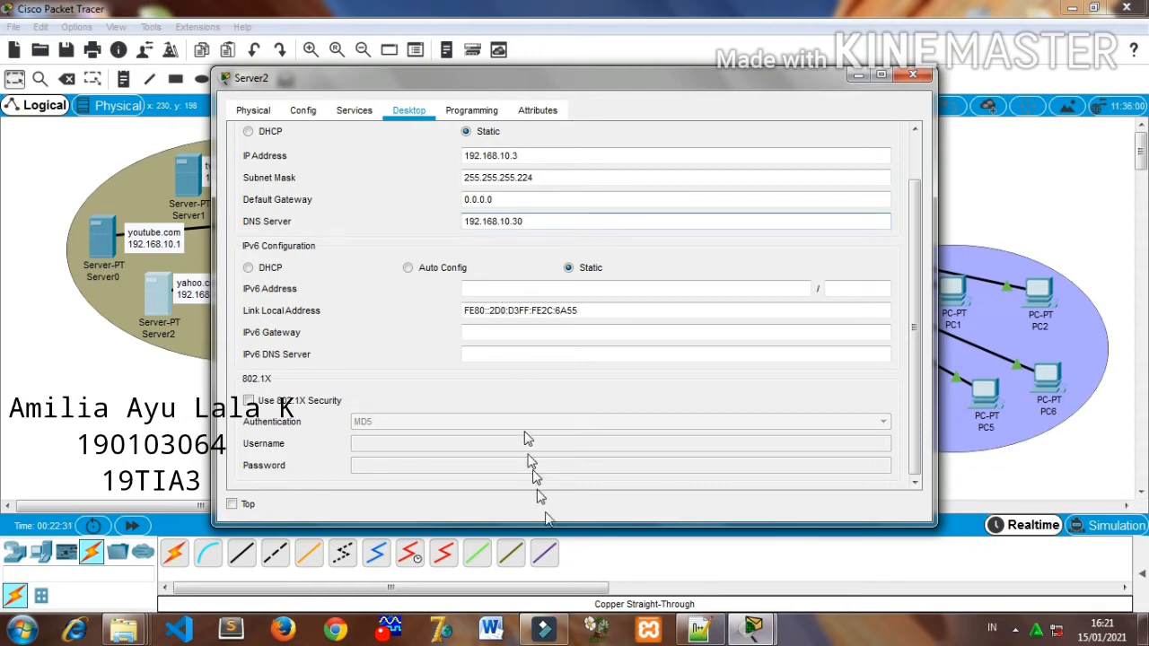
- Turn off the TFTP and Syslog services on the yahoo.com server
{"action": "left_click", "coordinate": [356, 111]}
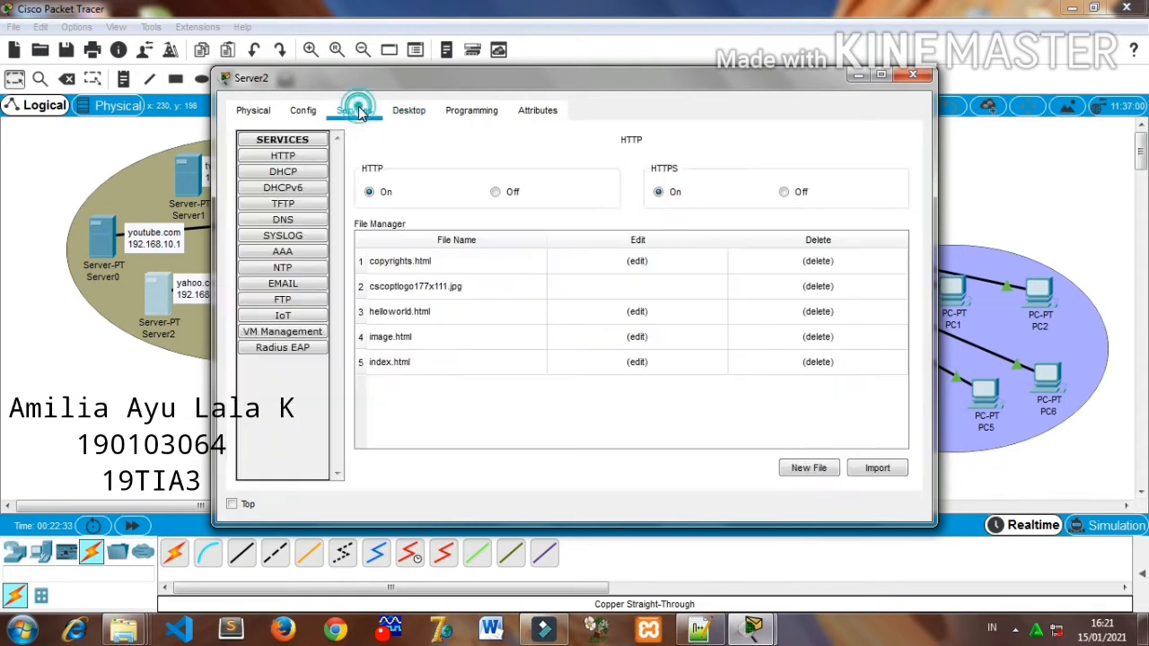
{"action": "left_click", "coordinate": [312, 172]}
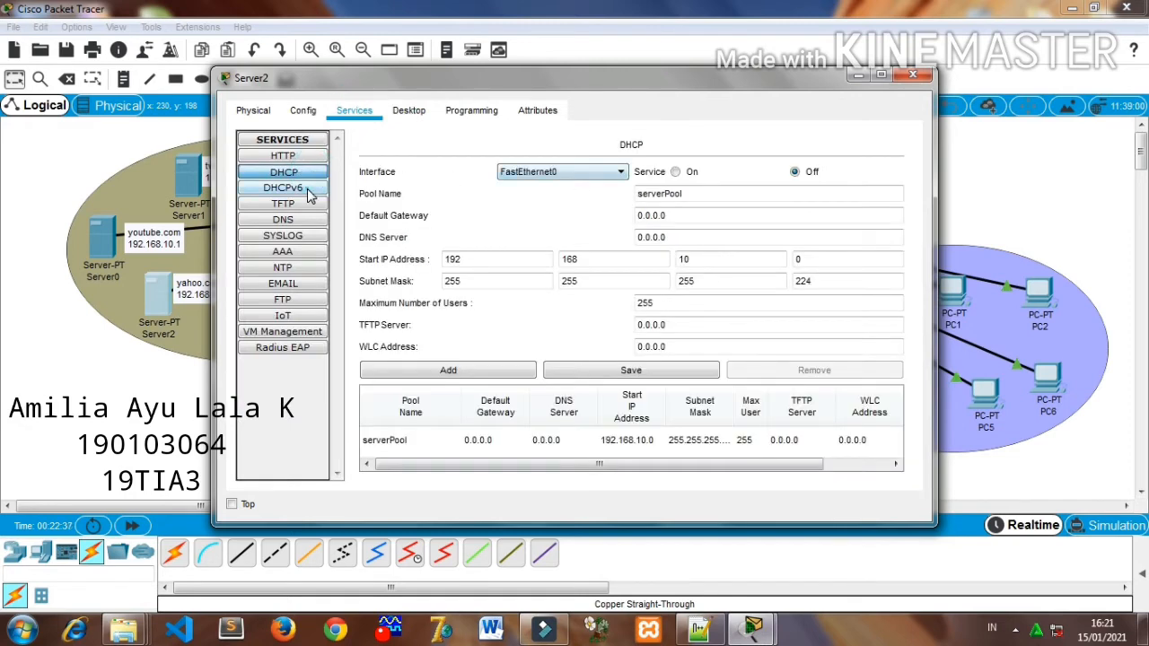
{"action": "left_click", "coordinate": [308, 192]}
{"action": "left_click", "coordinate": [312, 205]}
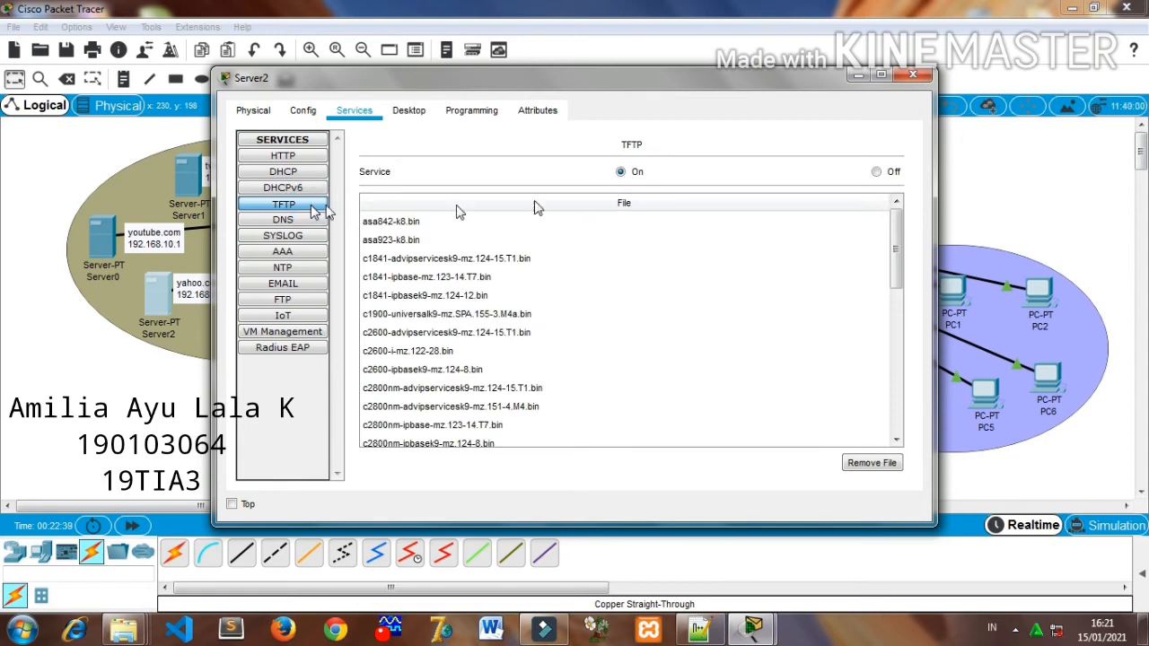
{"action": "left_click", "coordinate": [880, 173]}
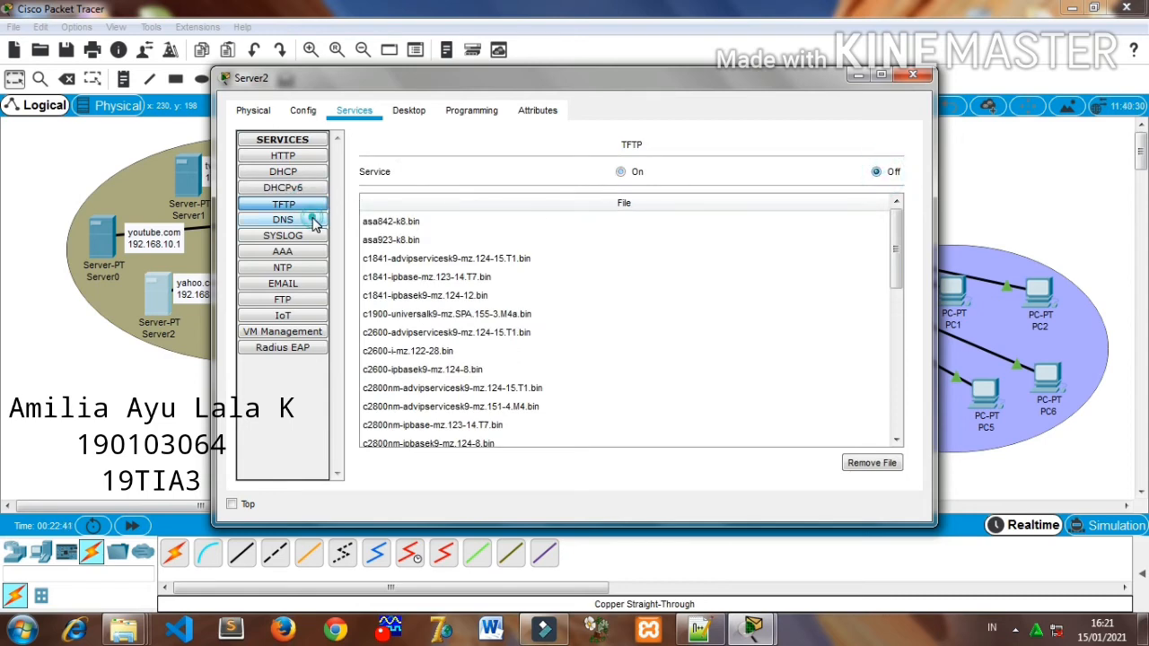
{"action": "left_click", "coordinate": [315, 222]}
{"action": "left_click", "coordinate": [302, 237]}
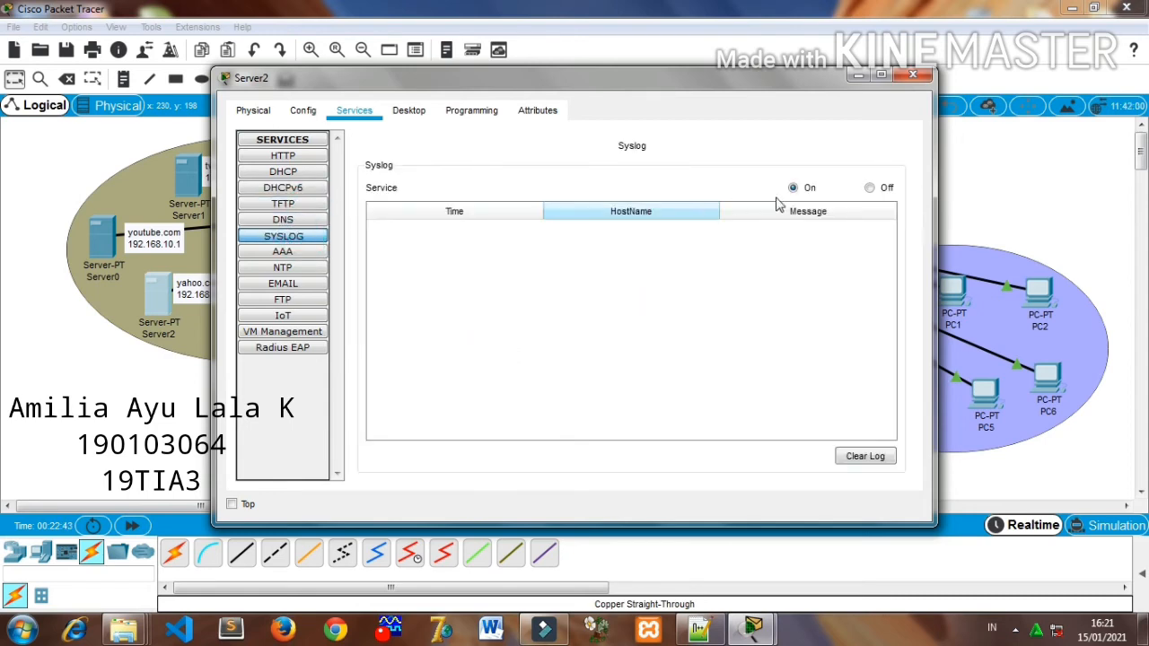
{"action": "left_click", "coordinate": [870, 187]}
- Turn off the NTP service and the POP3 and SMTP email services on the yahoo.com server
{"action": "left_click", "coordinate": [289, 252]}
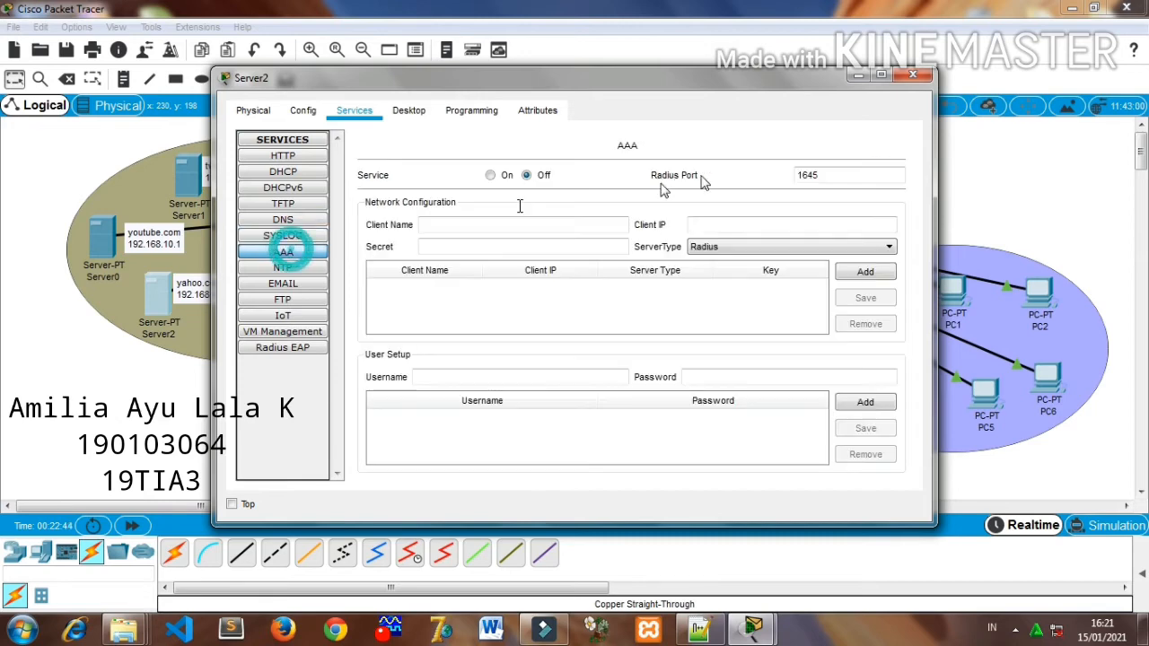
{"action": "left_click", "coordinate": [307, 269]}
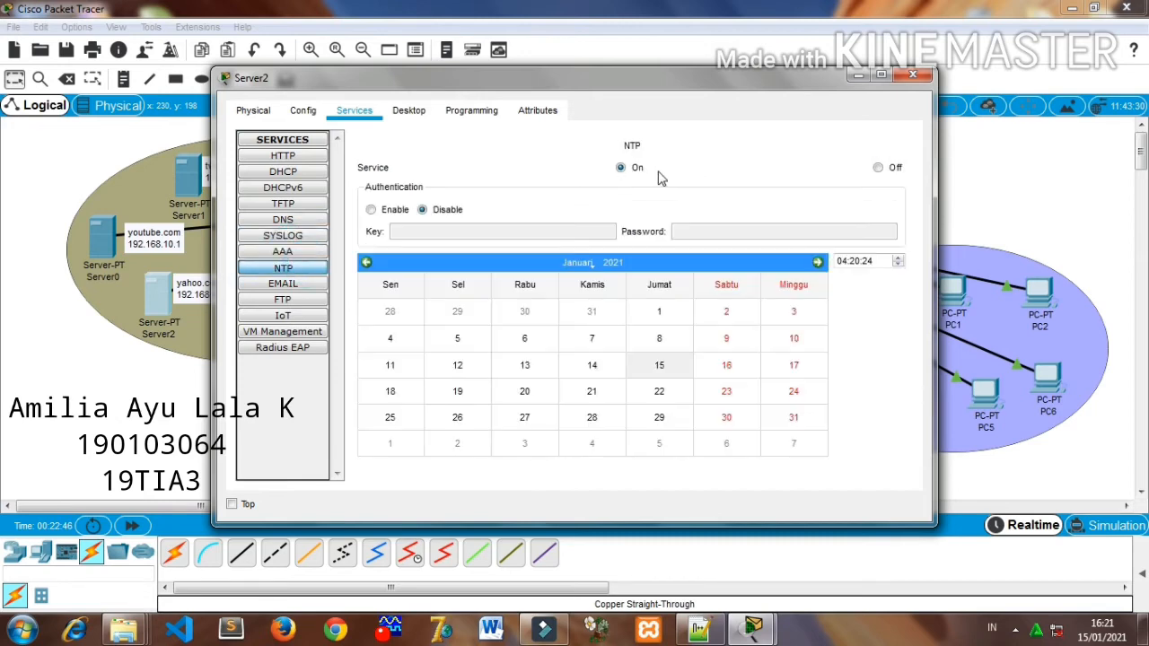
{"action": "left_click", "coordinate": [879, 168]}
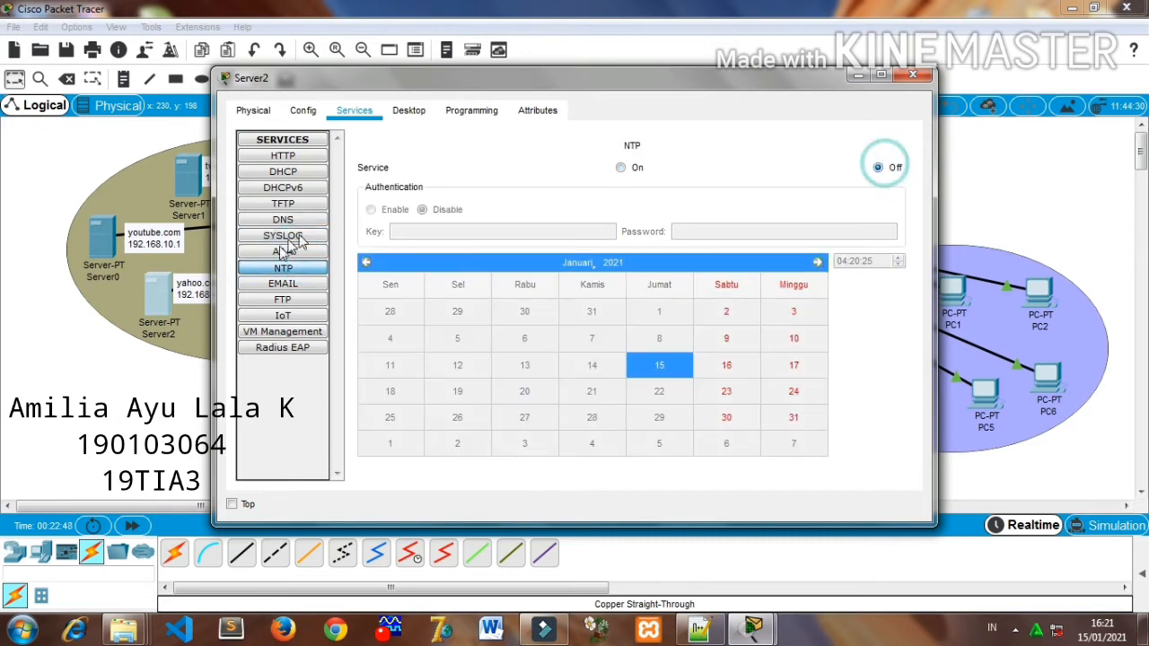
{"action": "left_click", "coordinate": [280, 285]}
{"action": "left_click", "coordinate": [763, 190]}
{"action": "left_click", "coordinate": [513, 190]}
- Turn off the FTP service on the yahoo.com server and close its configuration window
{"action": "left_click", "coordinate": [283, 301]}
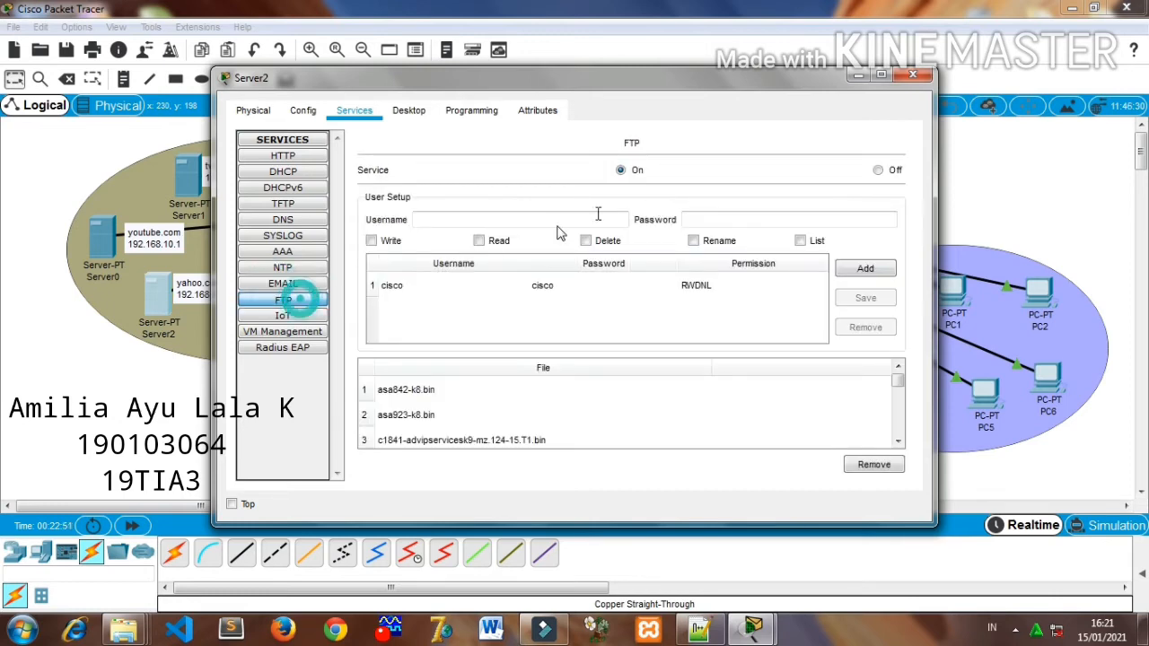
{"action": "left_click", "coordinate": [878, 170]}
{"action": "left_click", "coordinate": [292, 316]}
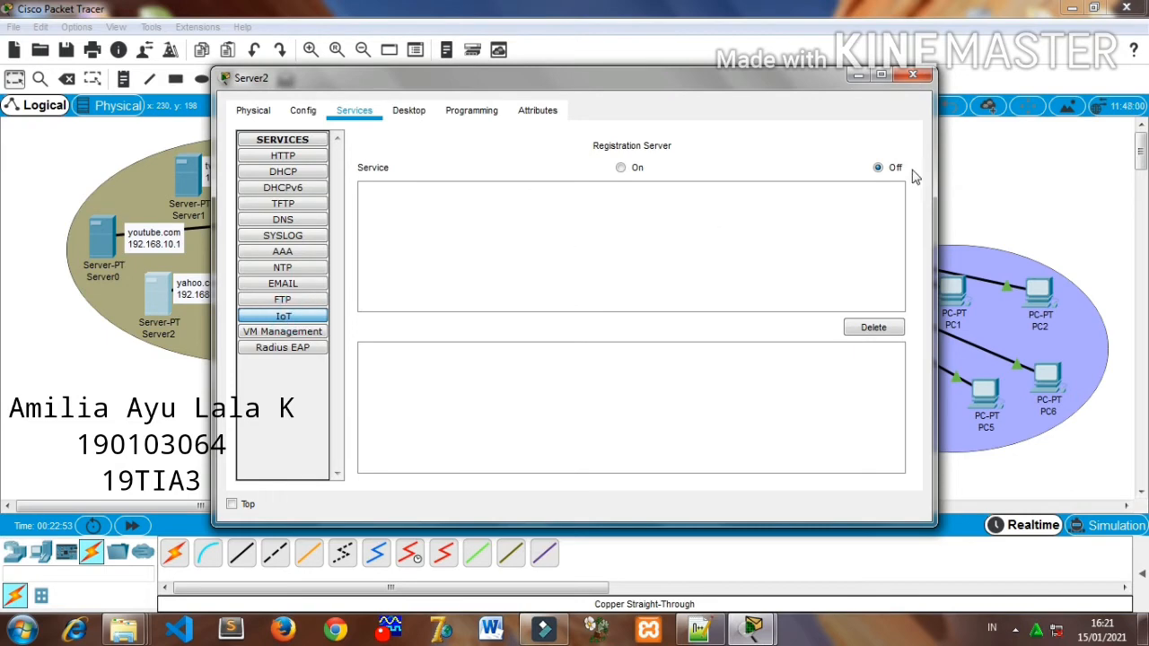
{"action": "left_click", "coordinate": [912, 76]}
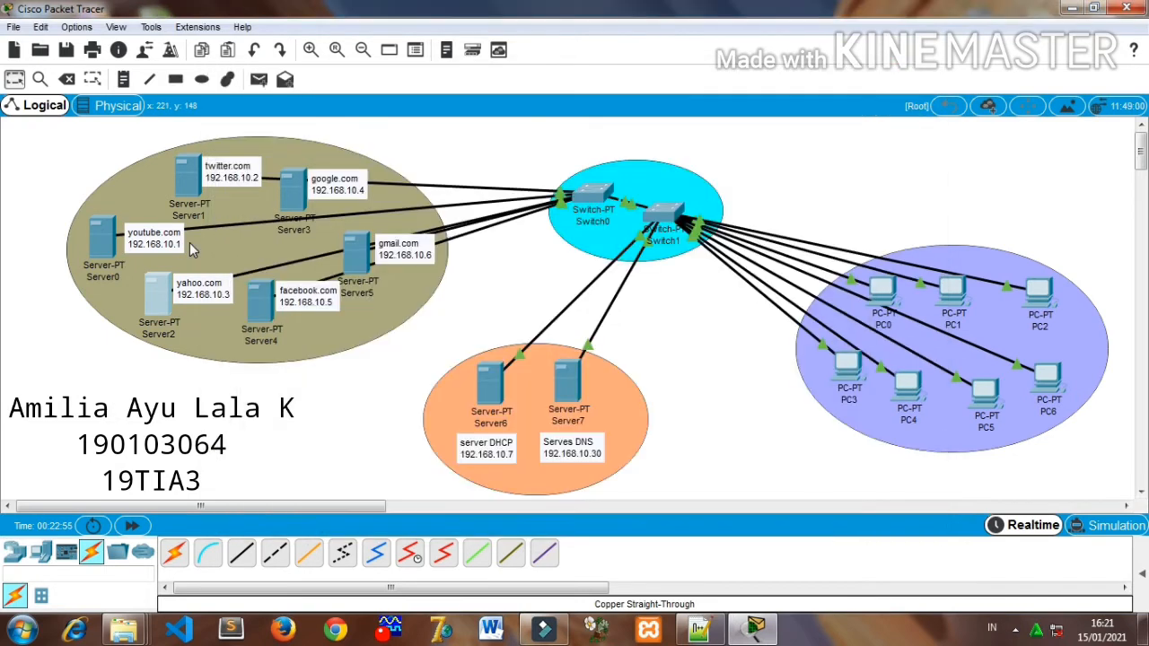
- Configure the google.com server with static IP address 192.168.10.4, subnet mask 255.255.255.224 and DNS server 192.168.10.30
{"action": "left_click", "coordinate": [295, 188]}
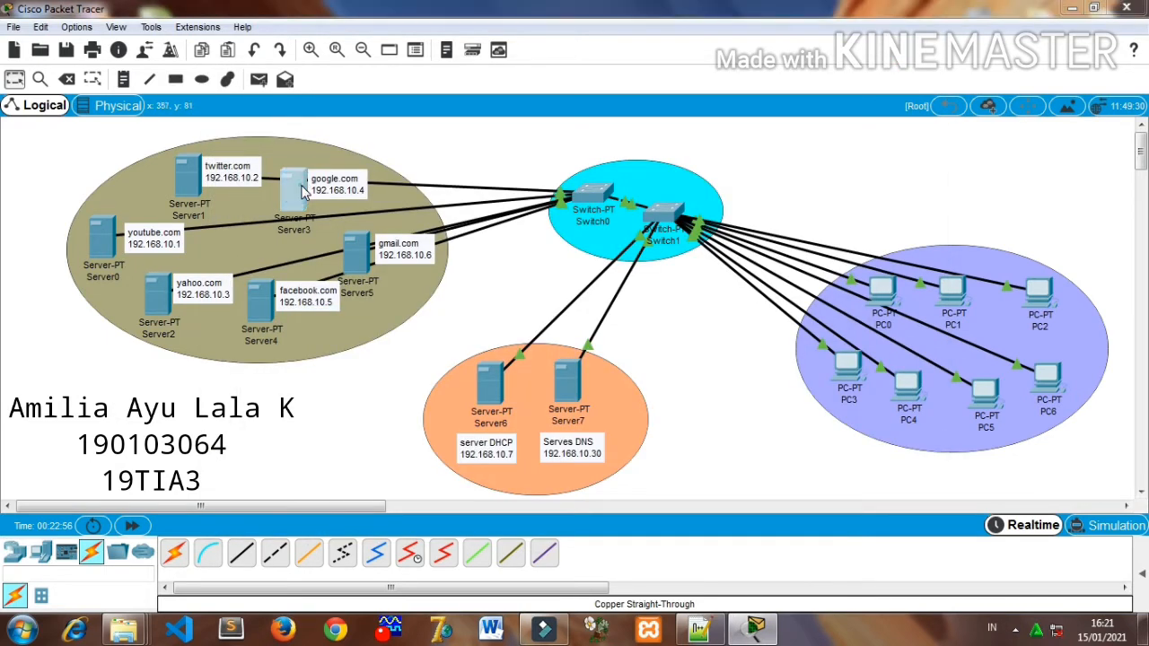
{"action": "left_click", "coordinate": [408, 109]}
{"action": "left_click", "coordinate": [314, 175]}
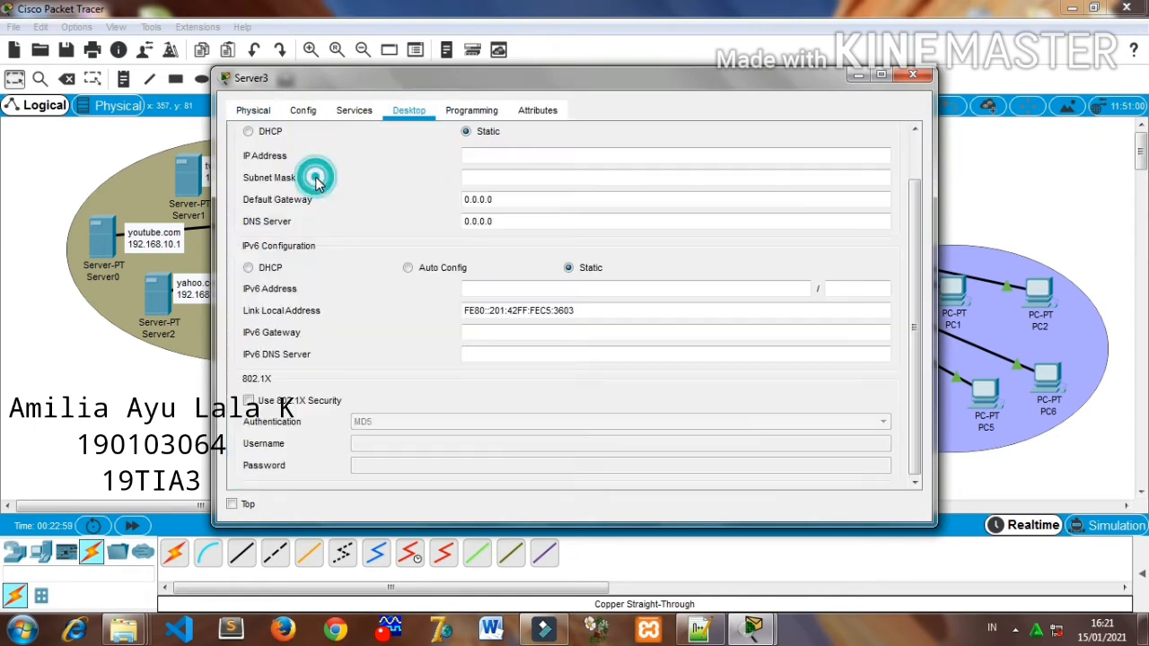
{"action": "left_click", "coordinate": [475, 155]}
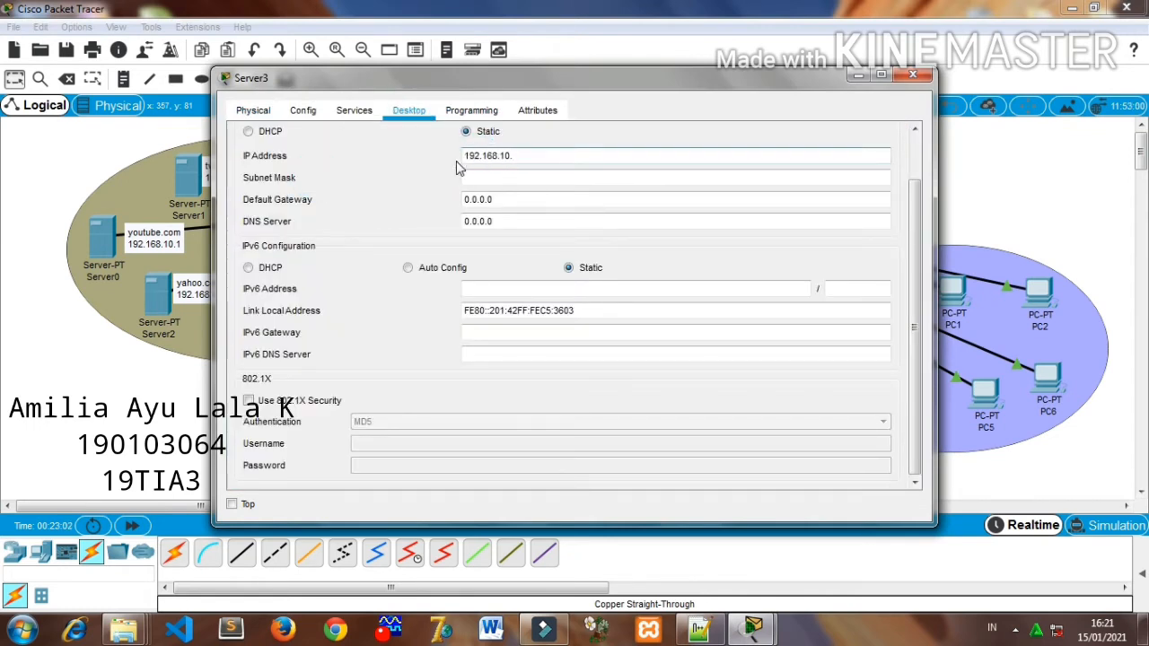
{"action": "type", "text": "4"}
{"action": "left_click", "coordinate": [505, 177]}
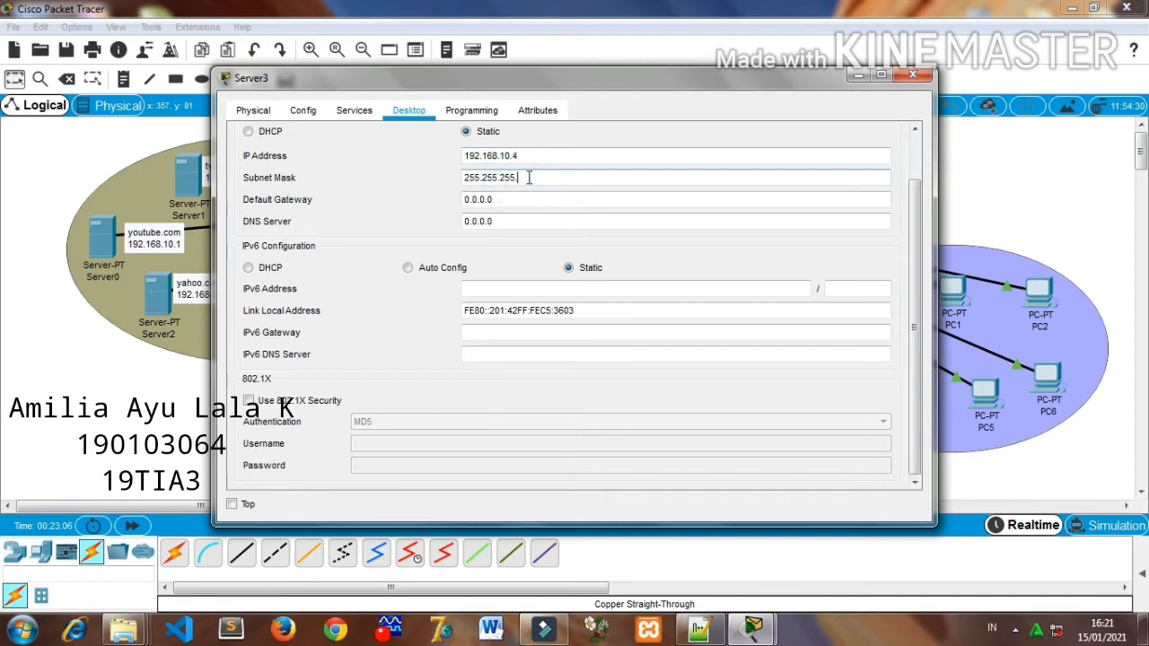
{"action": "left_click", "coordinate": [508, 221]}
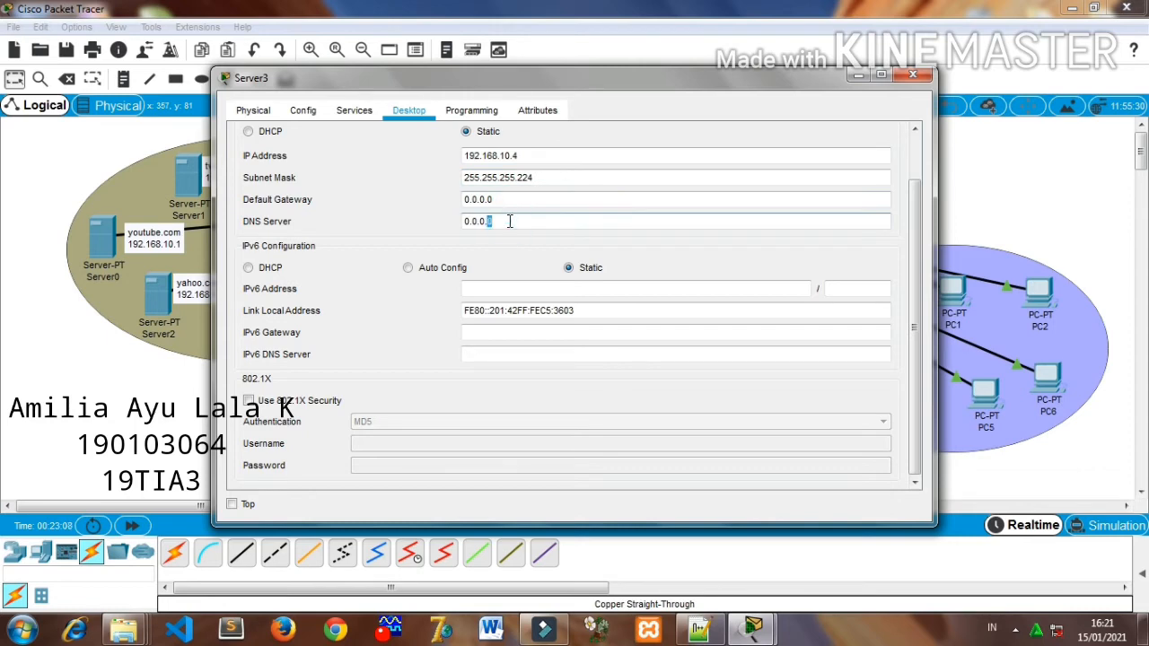
{"action": "triple_click", "coordinate": [509, 221]}
{"action": "type", "text": "192.168.10.1"}
{"action": "type", "text": ".3"}
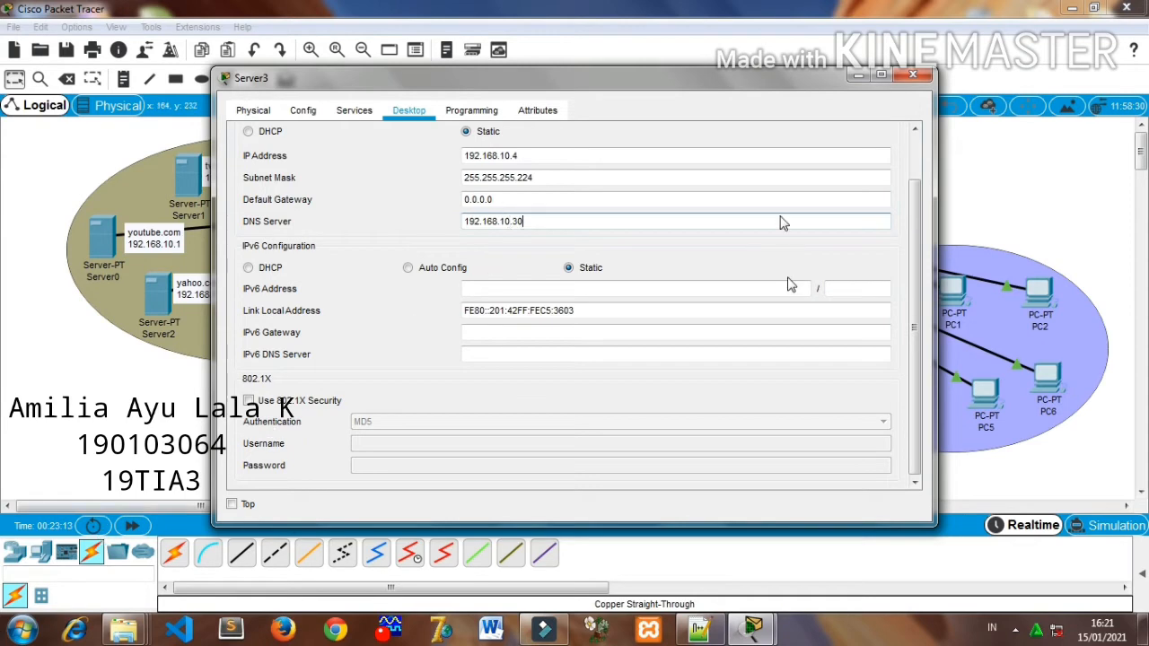
- Turn off the TFTP and Syslog services on the google.com server
{"action": "left_click", "coordinate": [343, 113]}
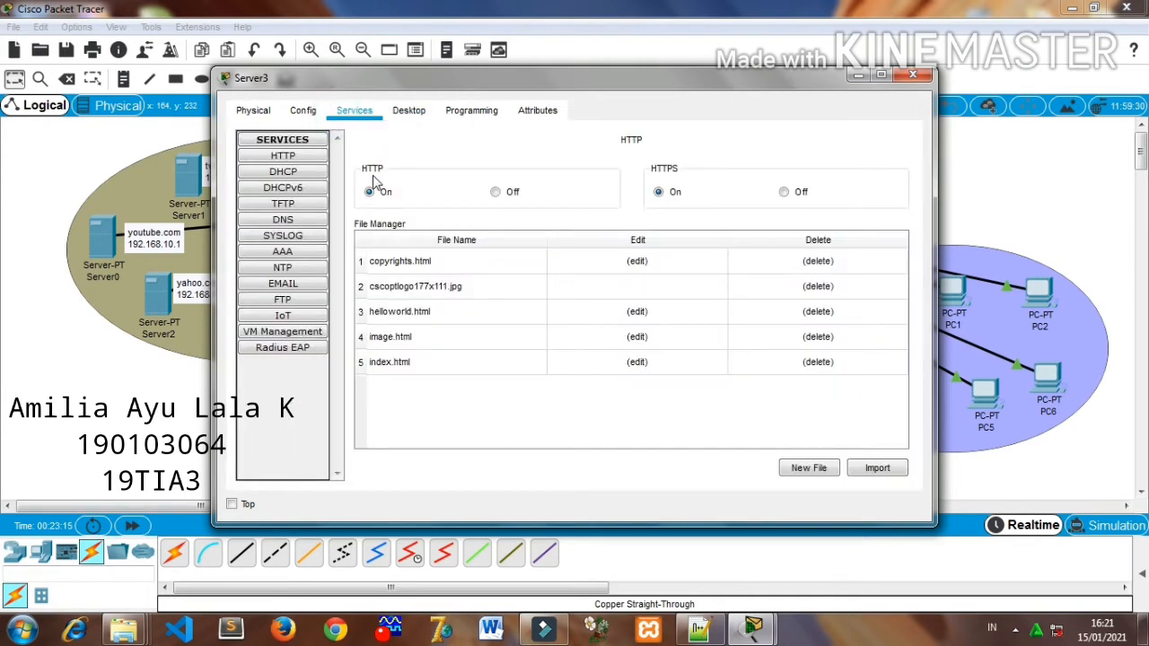
{"action": "left_click", "coordinate": [284, 172]}
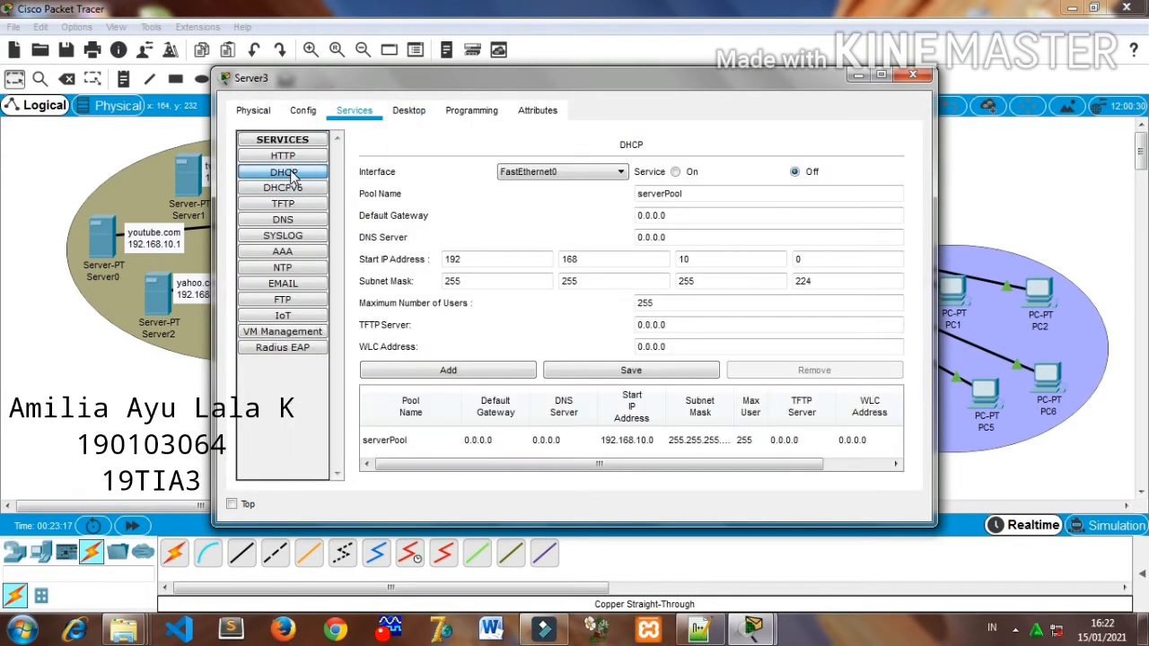
{"action": "left_click", "coordinate": [278, 189]}
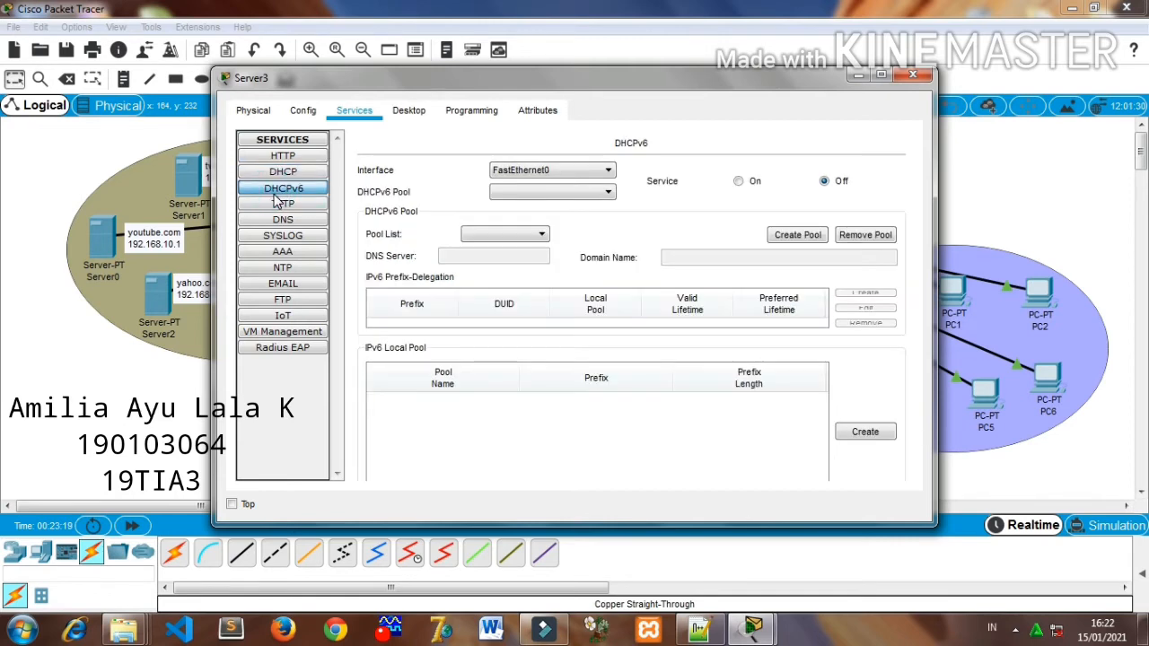
{"action": "left_click", "coordinate": [282, 204]}
{"action": "left_click", "coordinate": [880, 174]}
{"action": "left_click", "coordinate": [305, 220]}
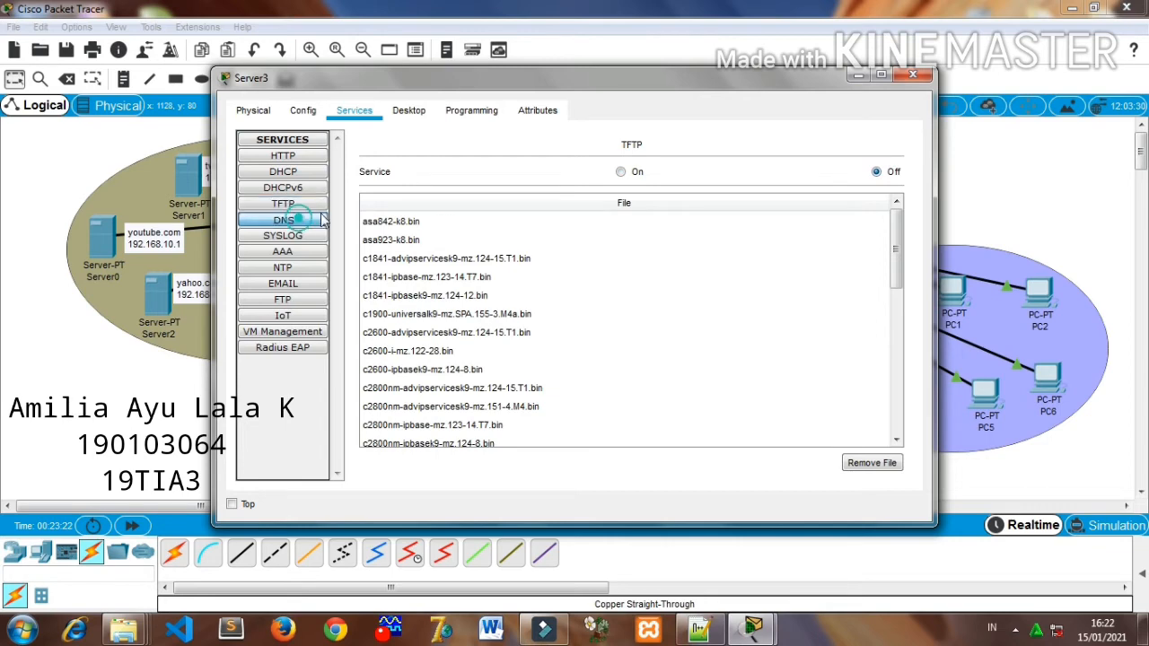
{"action": "left_click", "coordinate": [282, 235]}
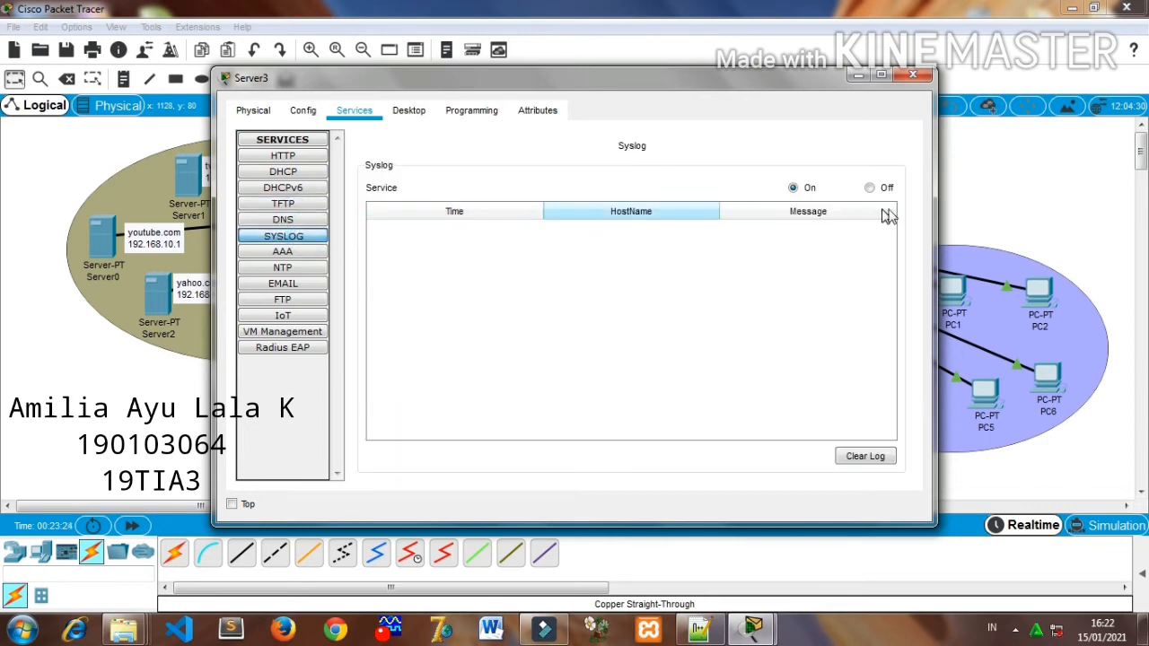
{"action": "left_click", "coordinate": [869, 189]}
- Turn off the NTP service and the POP3 and SMTP email services on the google.com server
{"action": "left_click", "coordinate": [271, 252]}
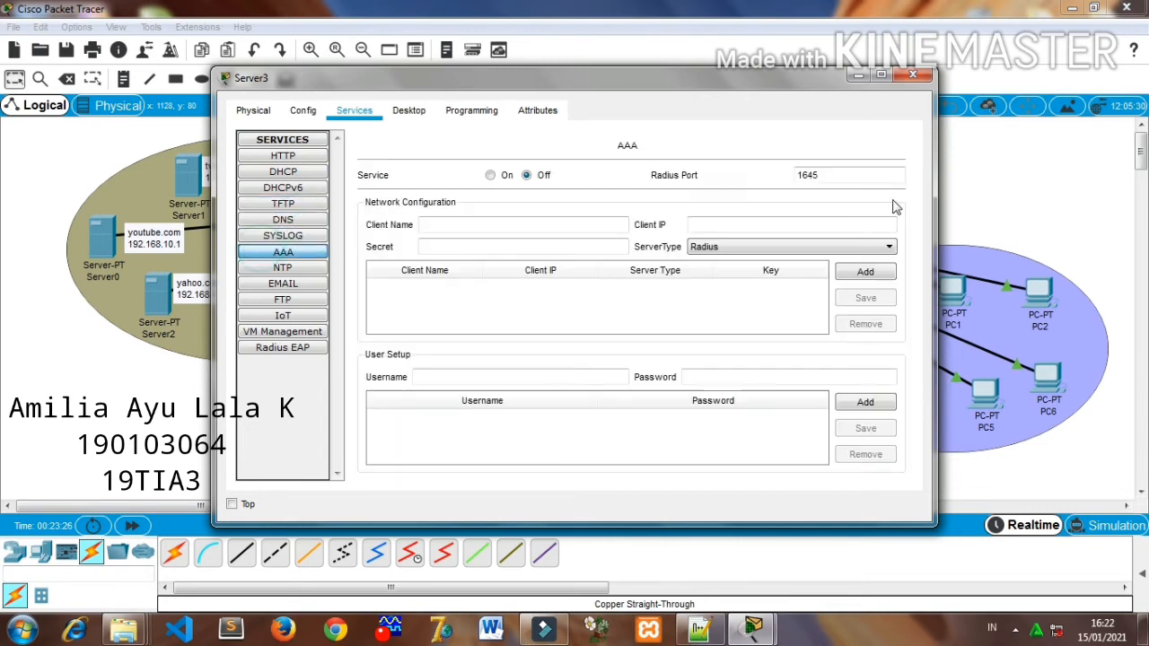
{"action": "left_click", "coordinate": [310, 267]}
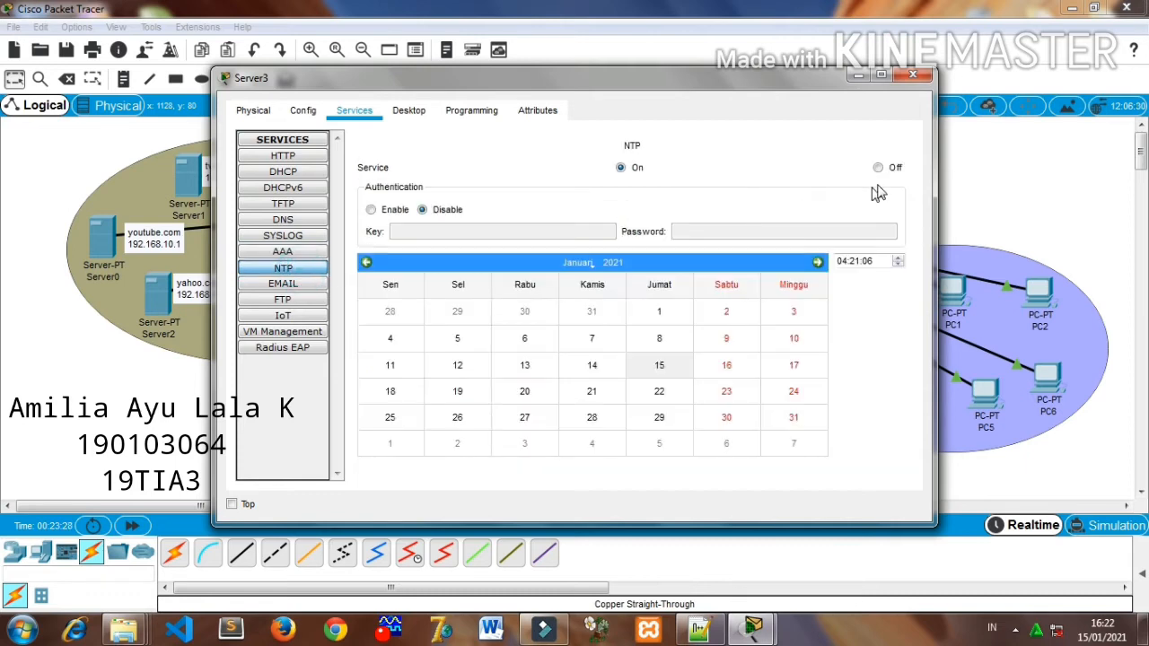
{"action": "left_click", "coordinate": [878, 169]}
{"action": "left_click", "coordinate": [281, 284]}
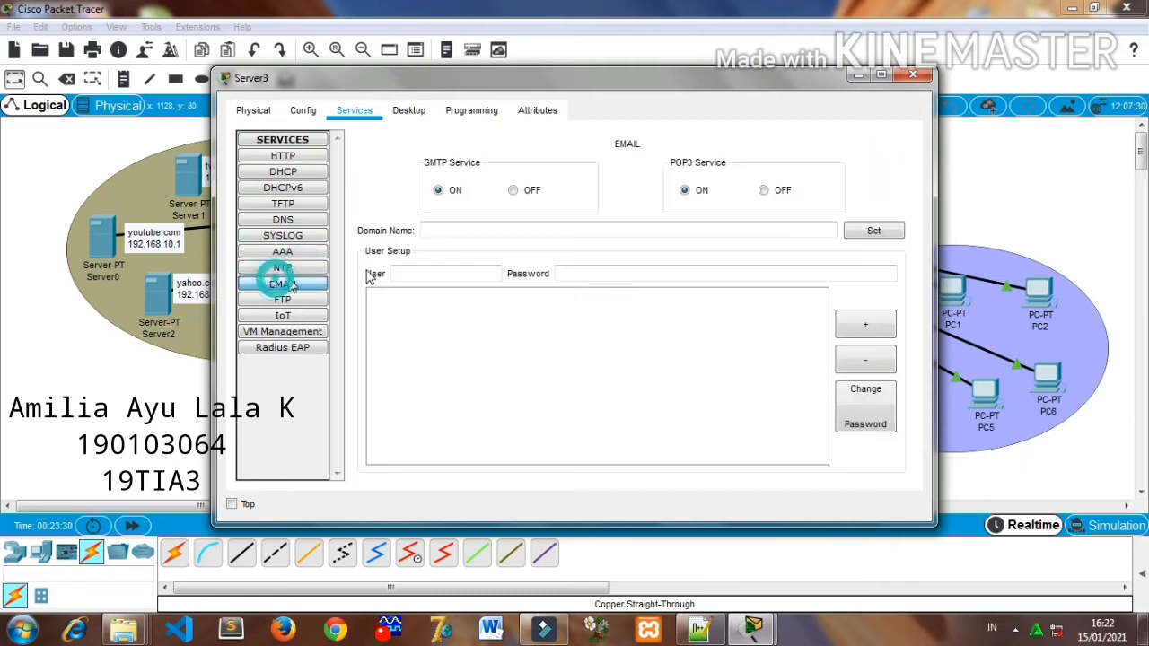
{"action": "left_click", "coordinate": [761, 190]}
{"action": "left_click", "coordinate": [516, 191]}
- Turn off the FTP service on the google.com server and close its configuration window
{"action": "left_click", "coordinate": [319, 299]}
{"action": "left_click", "coordinate": [877, 170]}
{"action": "left_click", "coordinate": [281, 316]}
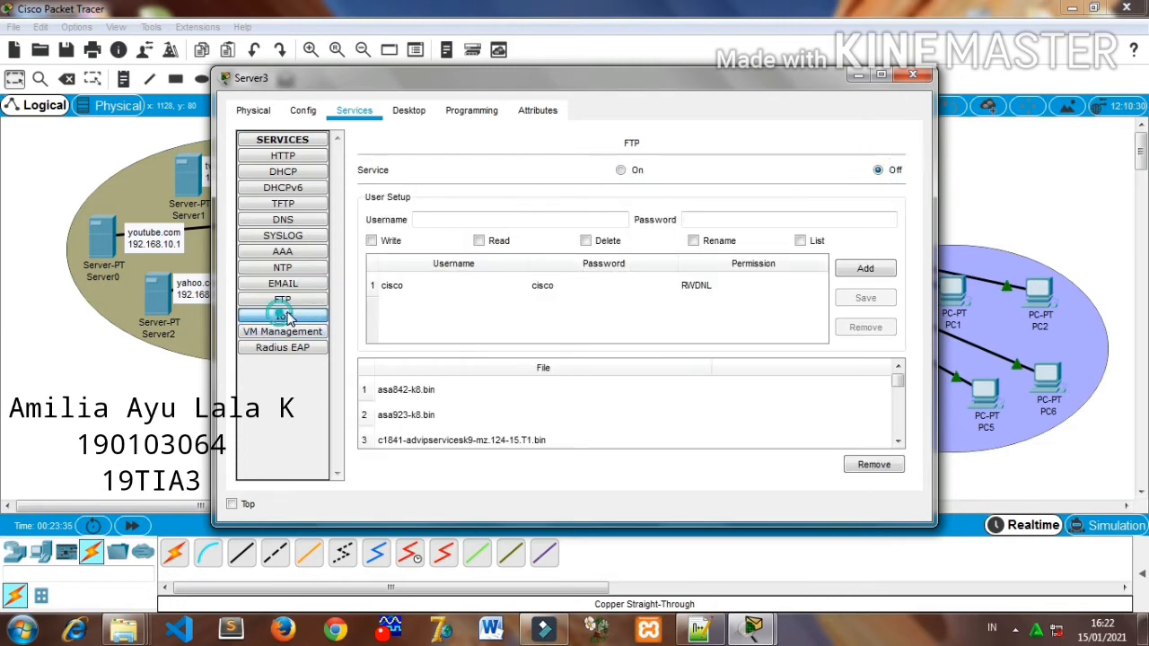
{"action": "left_click", "coordinate": [916, 79]}
- Configure the facebook.com server with static IP address 192.168.10.5, subnet mask 255.255.255.224 and DNS server 192.168.10.30
{"action": "left_click", "coordinate": [266, 320]}
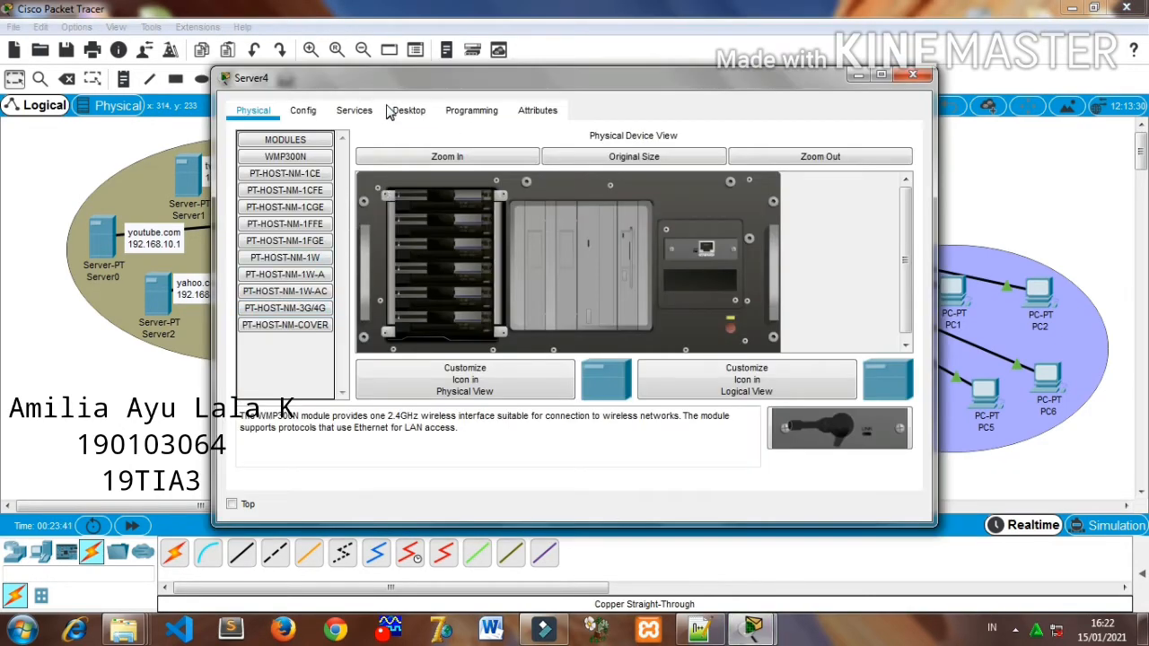
{"action": "left_click", "coordinate": [406, 110]}
{"action": "left_click", "coordinate": [323, 171]}
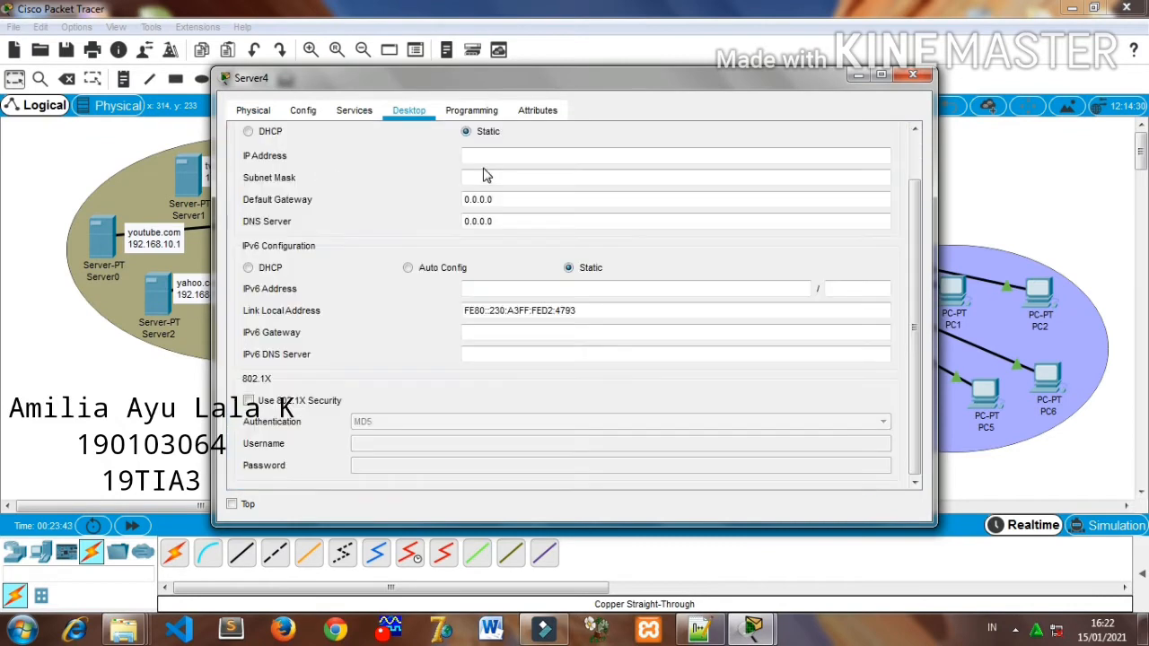
{"action": "left_click", "coordinate": [484, 160]}
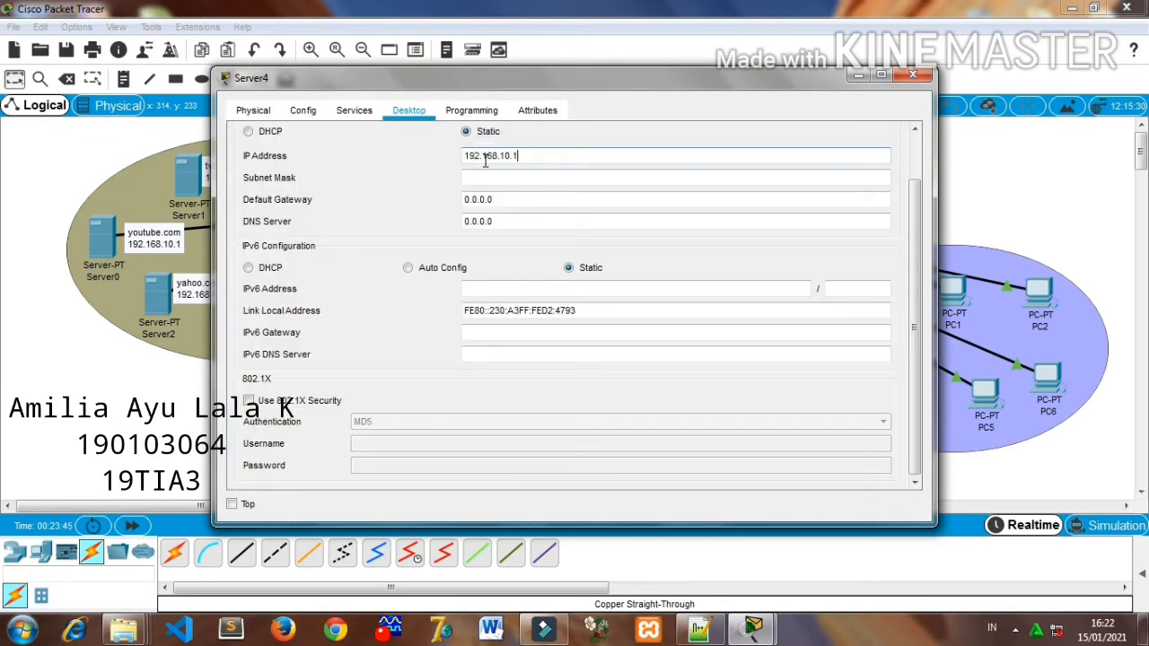
{"action": "double_click", "coordinate": [504, 199]}
{"action": "double_click", "coordinate": [538, 183]}
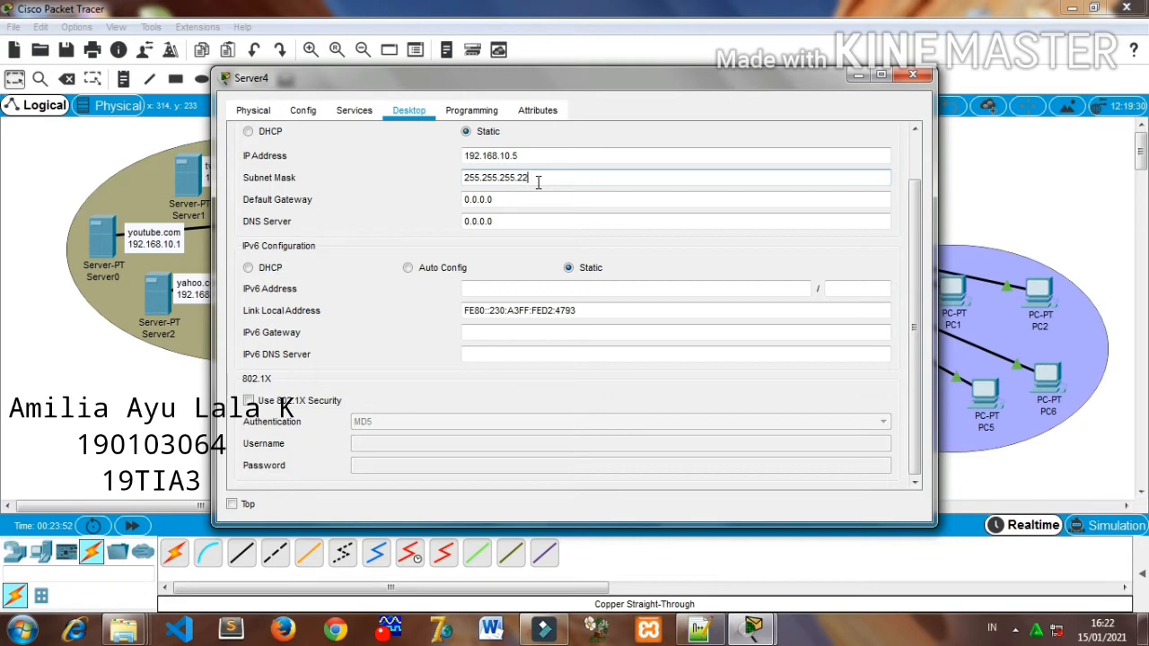
{"action": "triple_click", "coordinate": [508, 221]}
{"action": "type", "text": "192.168.10.1"}
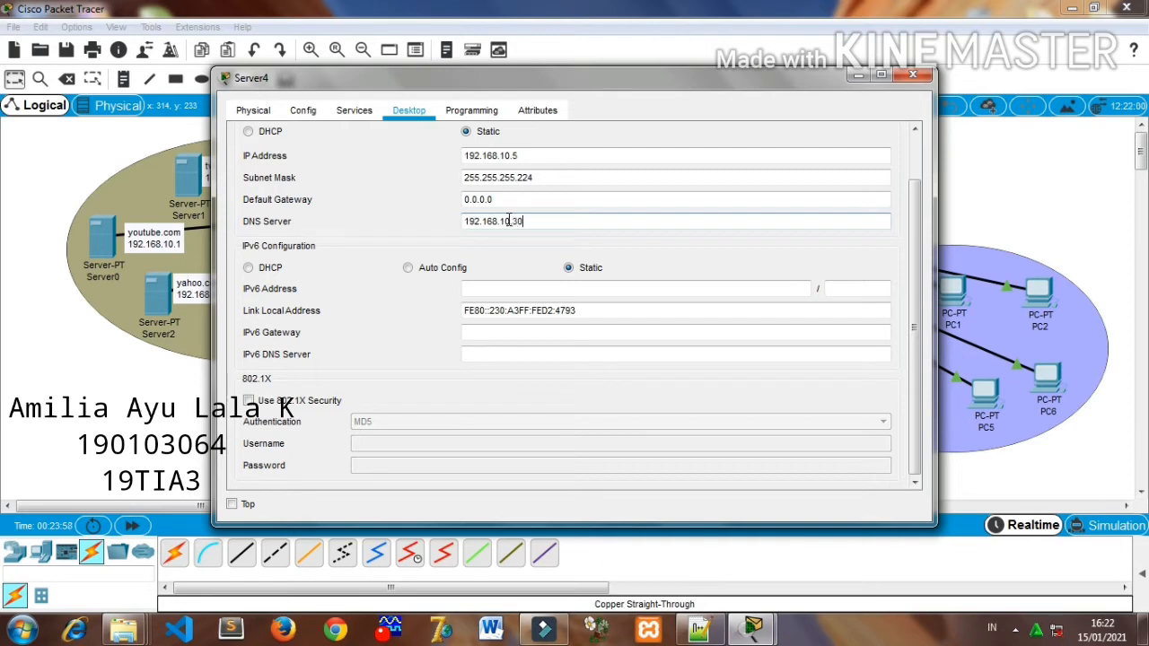
- Turn off the TFTP and Syslog services on the facebook.com server
{"action": "left_click", "coordinate": [356, 114]}
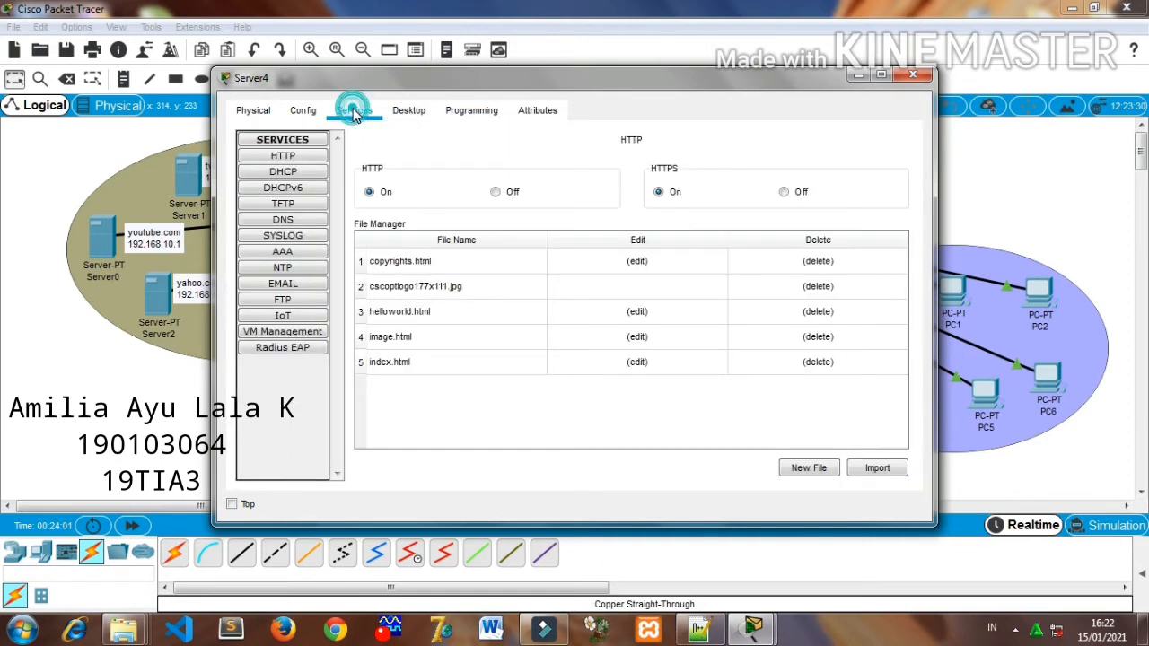
{"action": "left_click", "coordinate": [307, 172]}
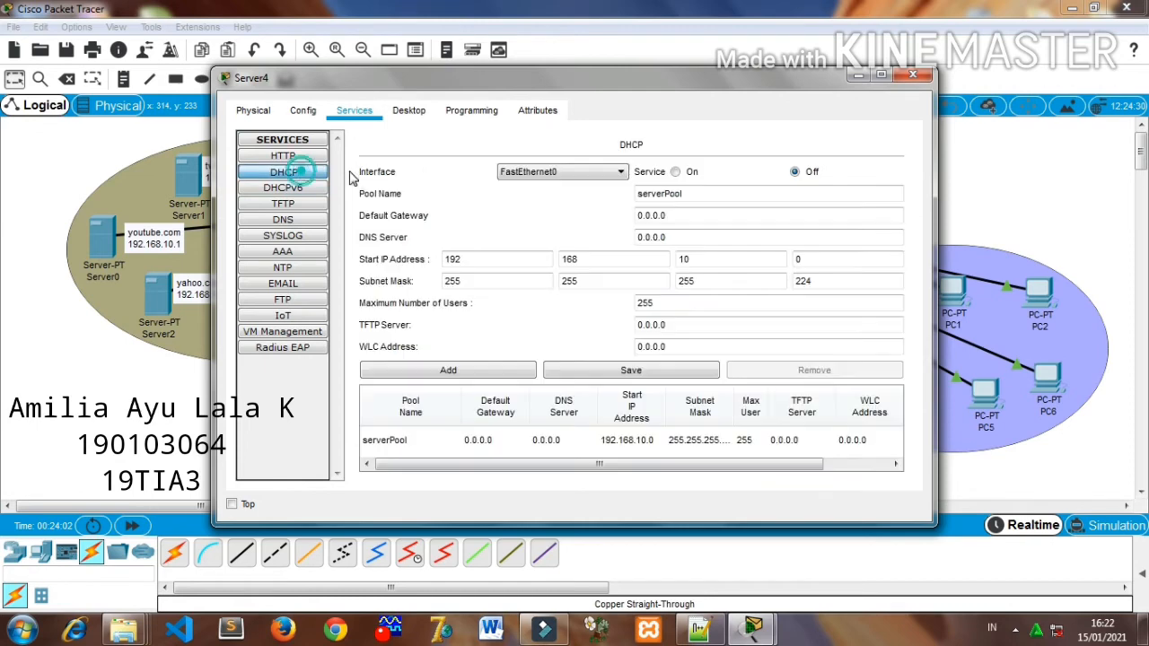
{"action": "left_click", "coordinate": [295, 157]}
{"action": "left_click", "coordinate": [301, 194]}
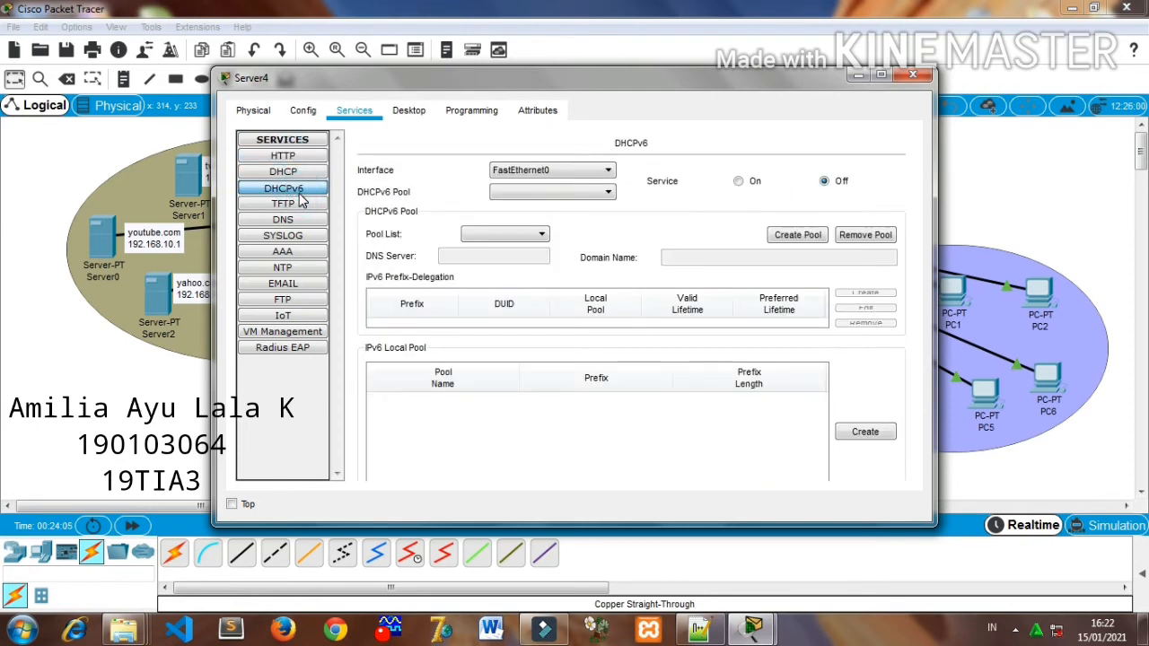
{"action": "left_click", "coordinate": [304, 207]}
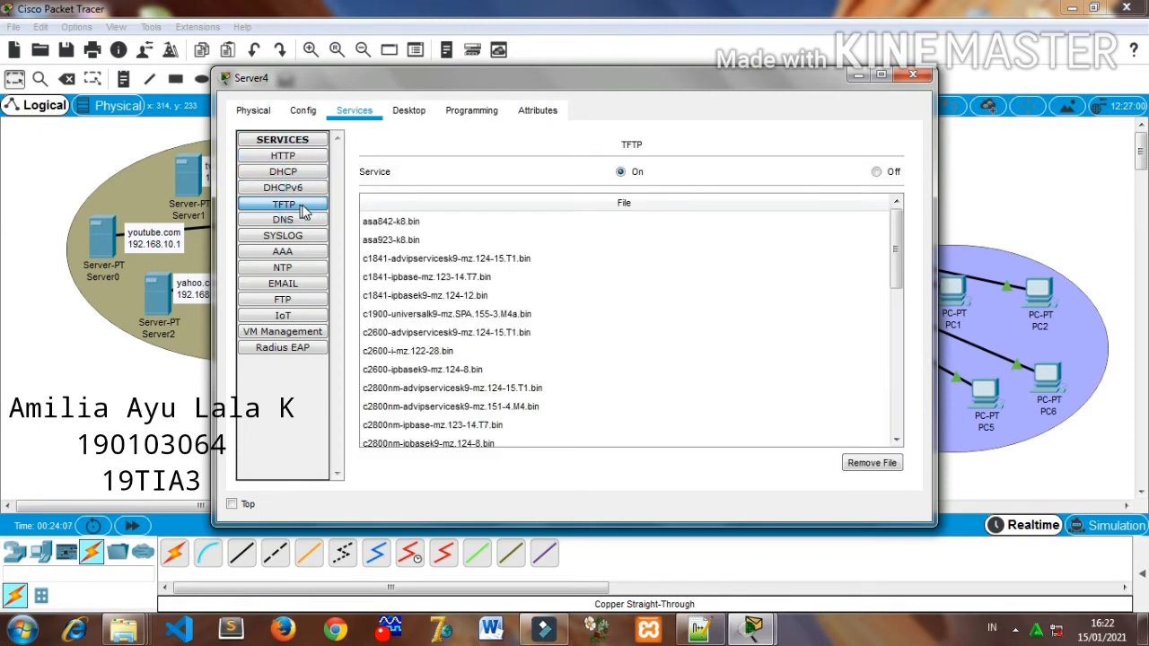
{"action": "left_click", "coordinate": [877, 173]}
{"action": "left_click", "coordinate": [286, 220]}
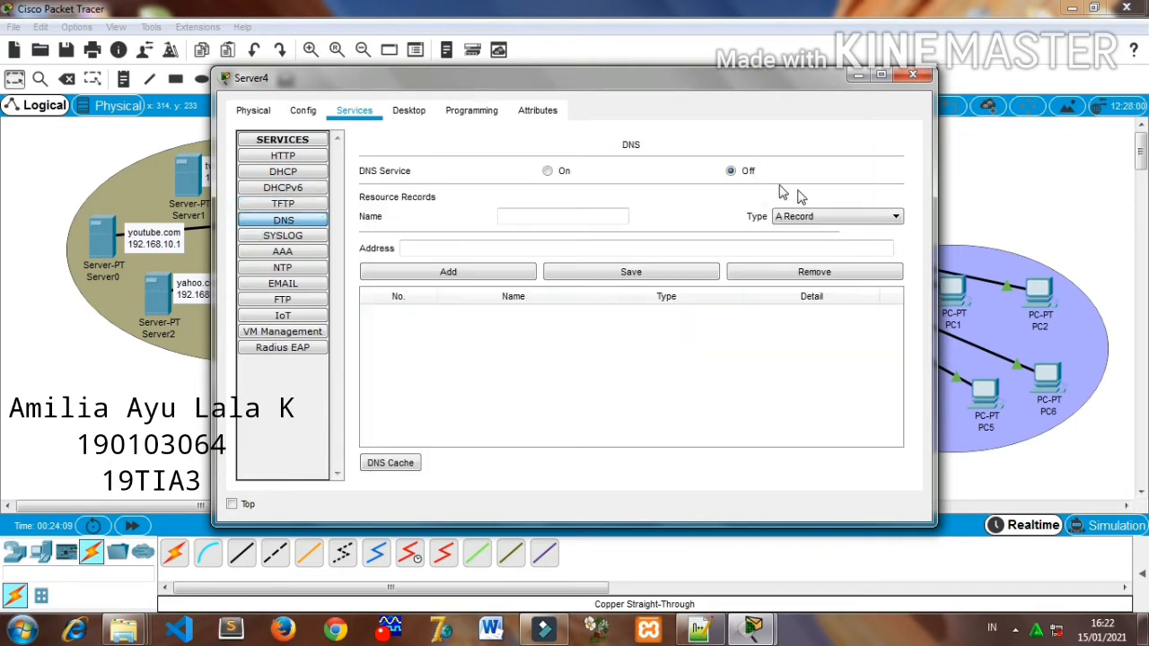
{"action": "left_click", "coordinate": [314, 236]}
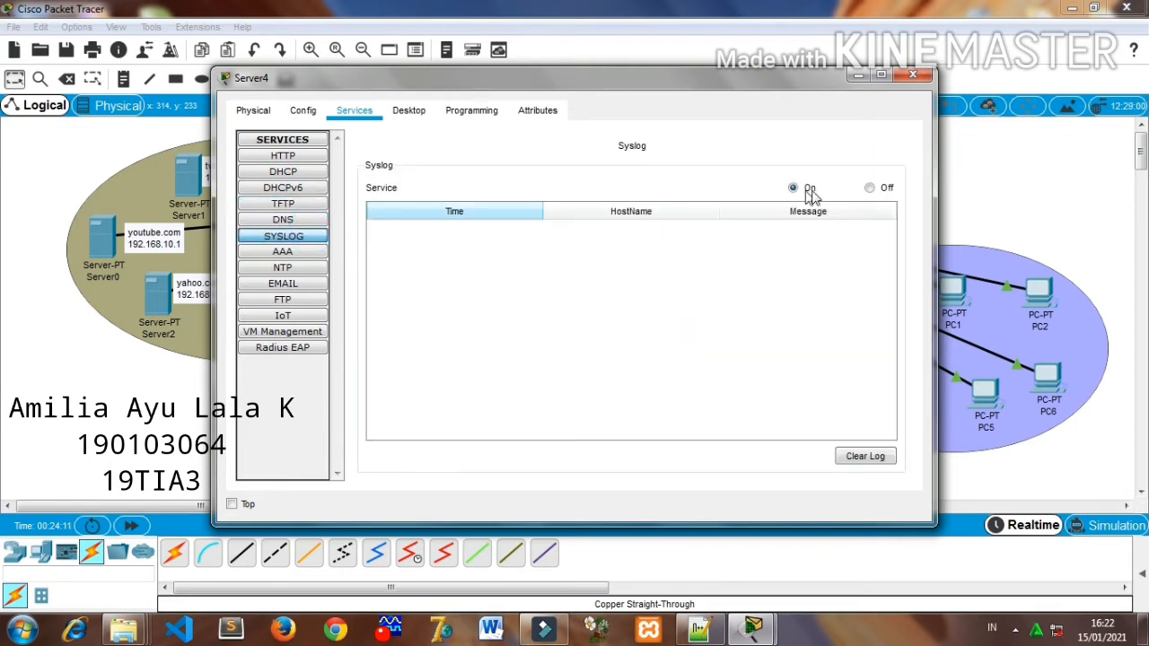
{"action": "left_click", "coordinate": [870, 188]}
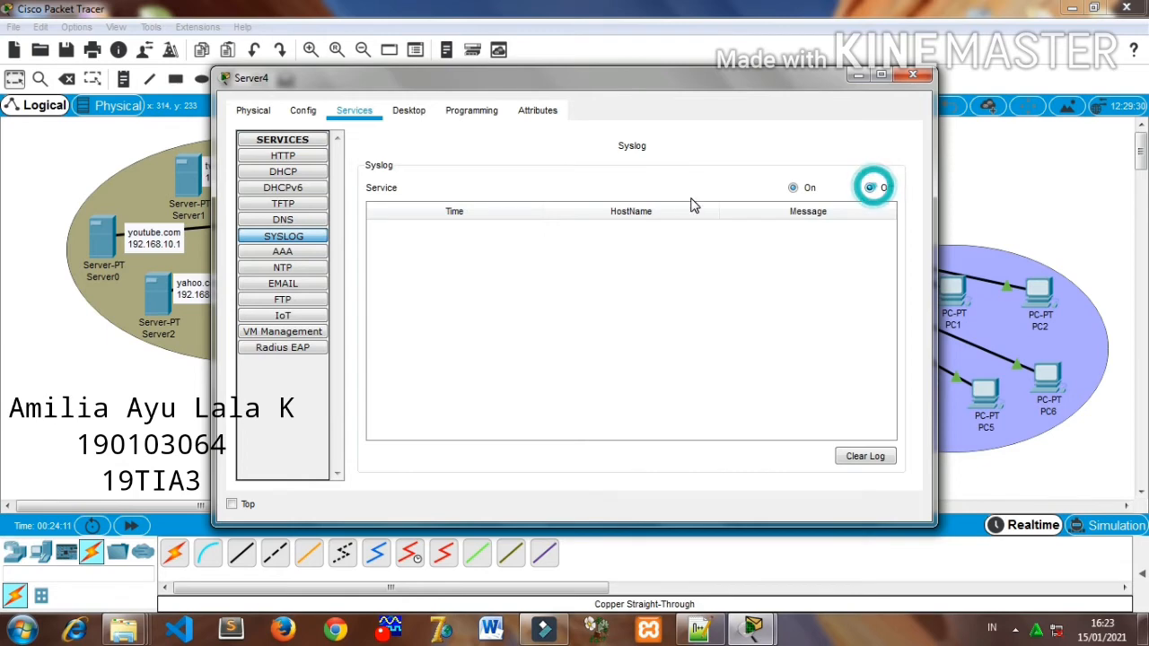
- Turn off the NTP service and the POP3 and SMTP email services on the facebook.com server
{"action": "left_click", "coordinate": [323, 253]}
{"action": "left_click", "coordinate": [305, 268]}
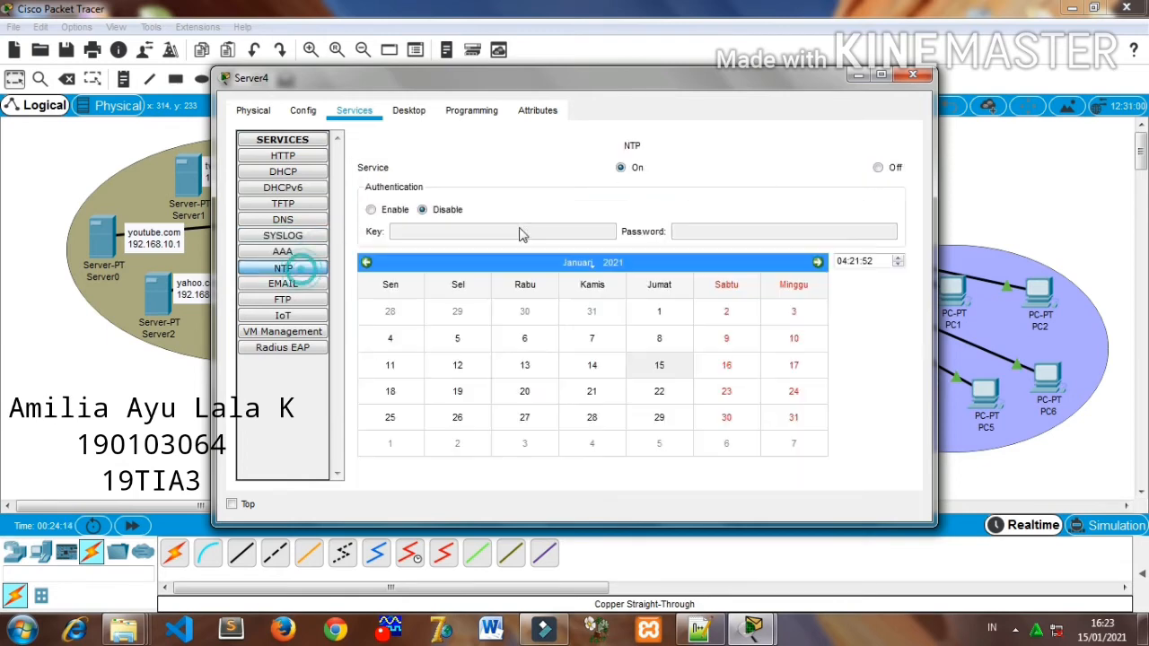
{"action": "left_click", "coordinate": [877, 167]}
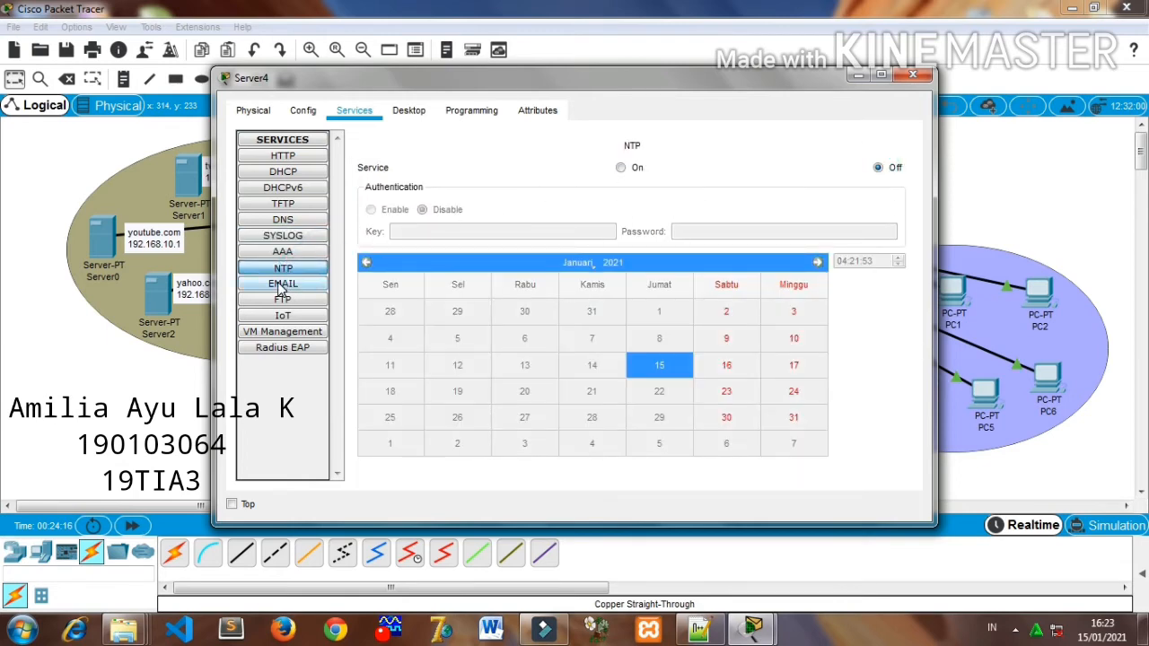
{"action": "left_click", "coordinate": [283, 285]}
{"action": "left_click", "coordinate": [764, 191]}
{"action": "left_click", "coordinate": [525, 192]}
- Turn off the FTP service on the facebook.com server and close its configuration window
{"action": "left_click", "coordinate": [316, 299]}
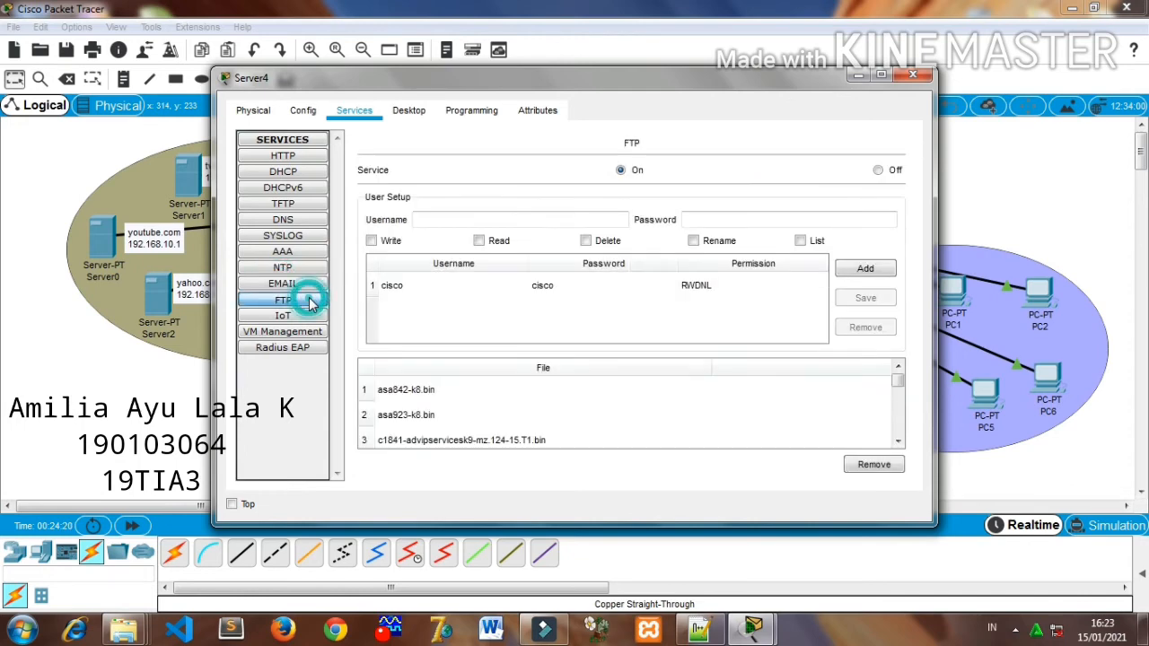
{"action": "left_click", "coordinate": [881, 169]}
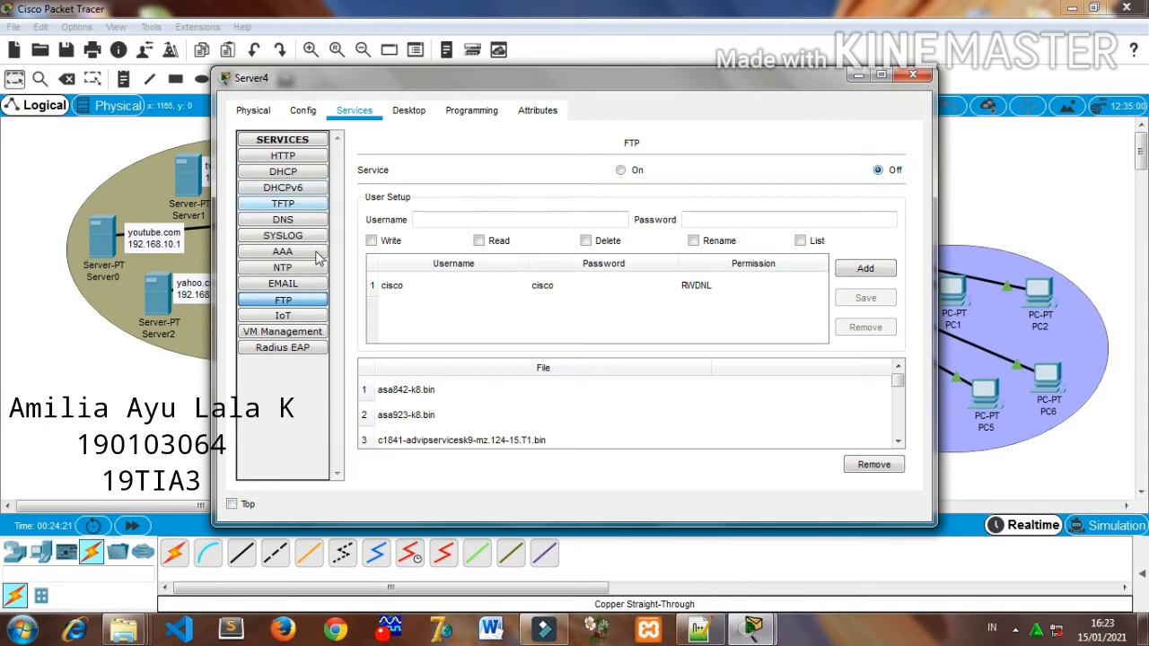
{"action": "left_click", "coordinate": [310, 319]}
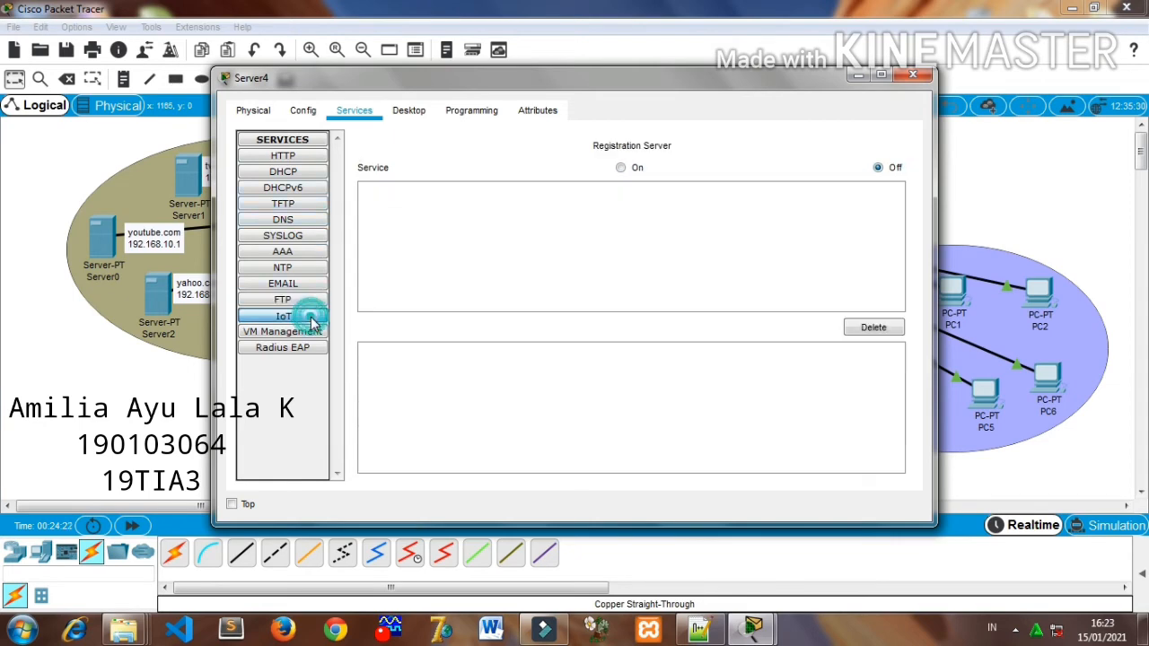
{"action": "left_click", "coordinate": [911, 77]}
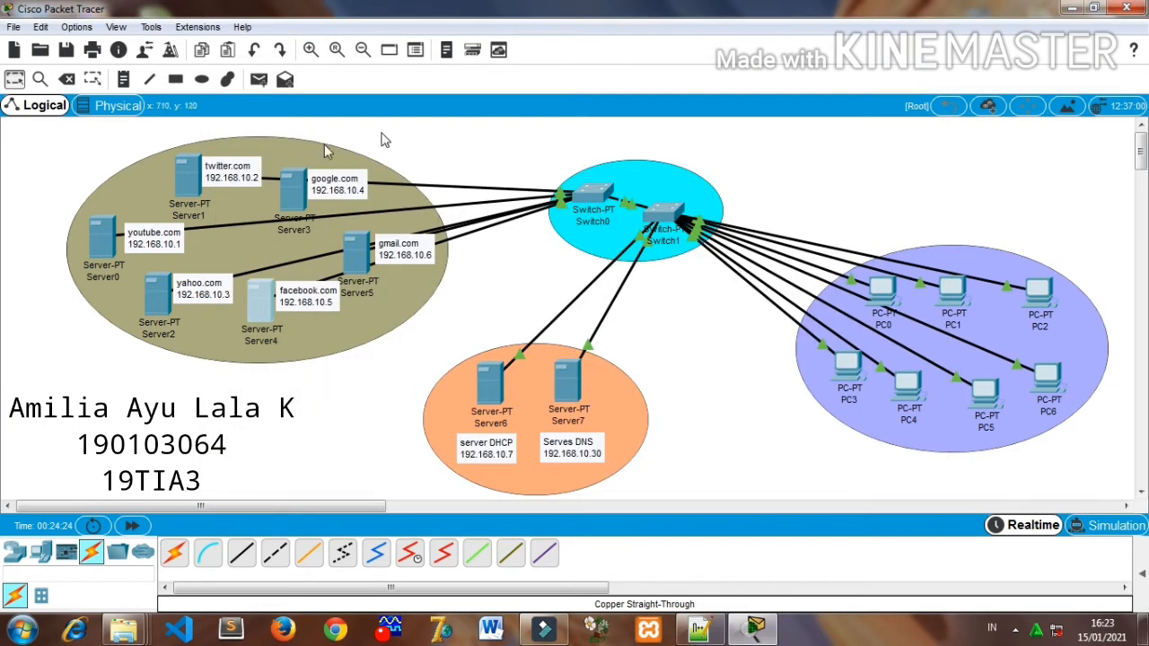
- Configure the gmail.com server with static IP address 192.168.10.6, subnet mask 255.255.255.224 and the DNS server address
{"action": "left_click", "coordinate": [360, 268]}
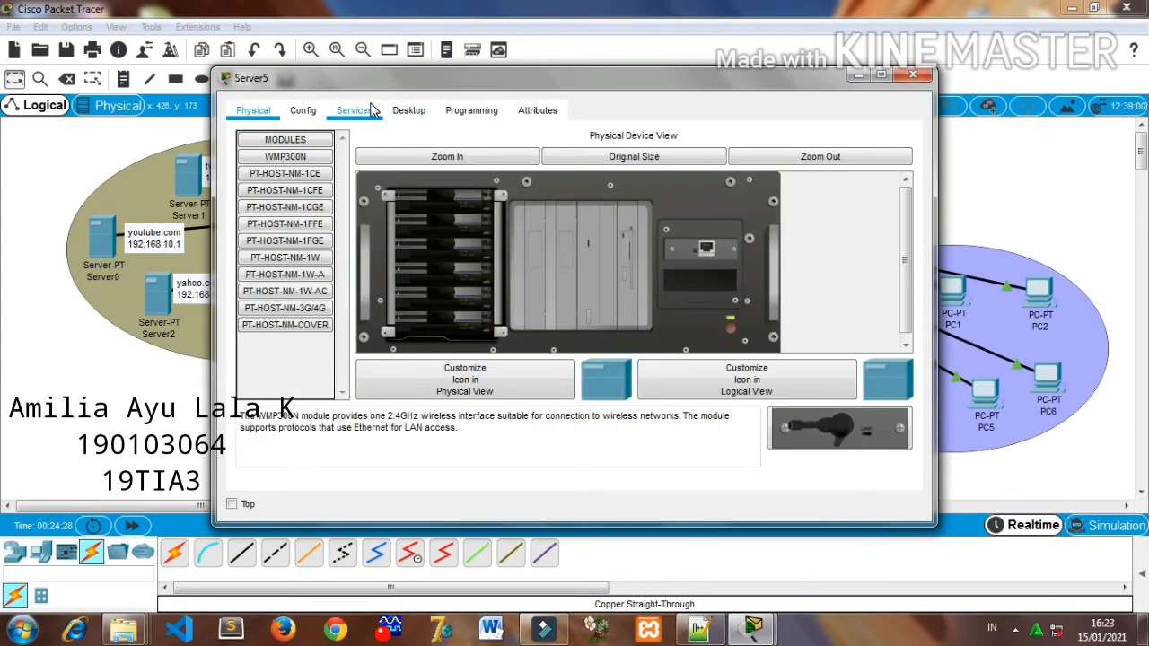
{"action": "left_click", "coordinate": [363, 109]}
{"action": "left_click", "coordinate": [404, 109]}
{"action": "left_click", "coordinate": [303, 159]}
{"action": "left_click", "coordinate": [472, 157]}
{"action": "type", "text": "192.168.10.1"}
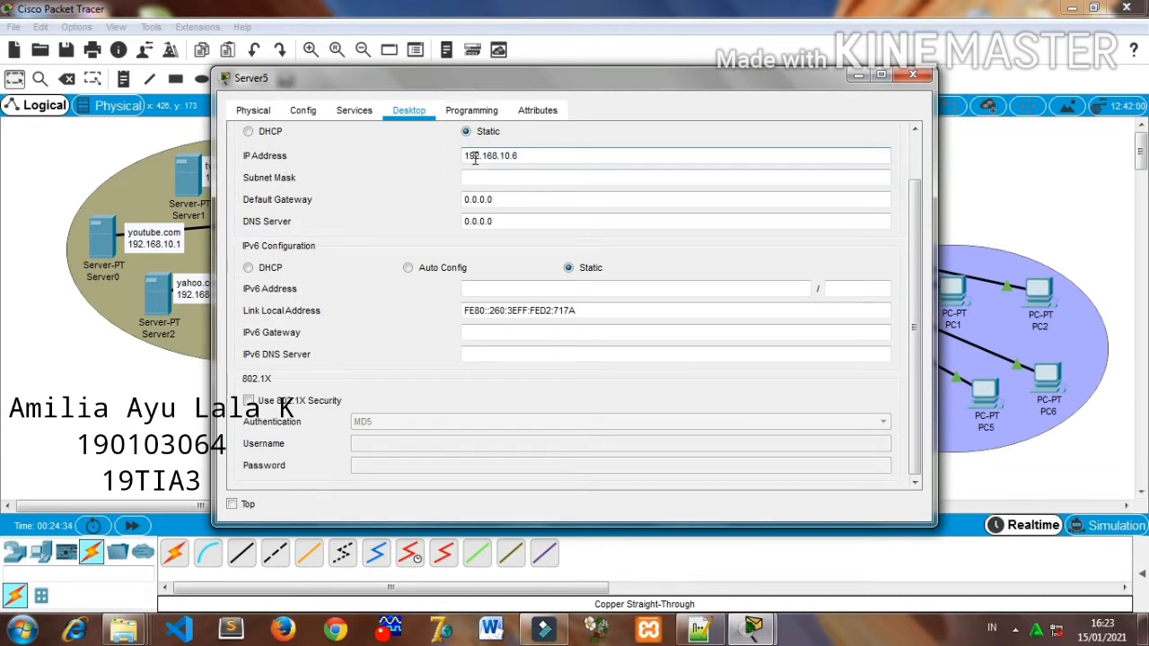
{"action": "left_click", "coordinate": [509, 177]}
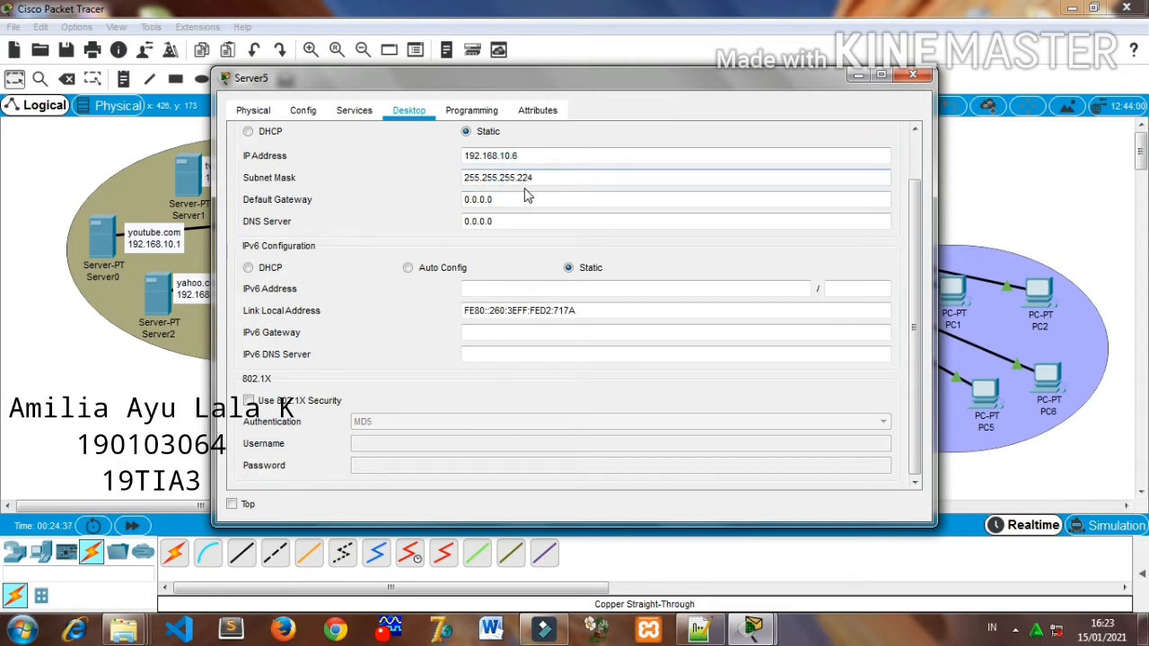
{"action": "double_click", "coordinate": [519, 218]}
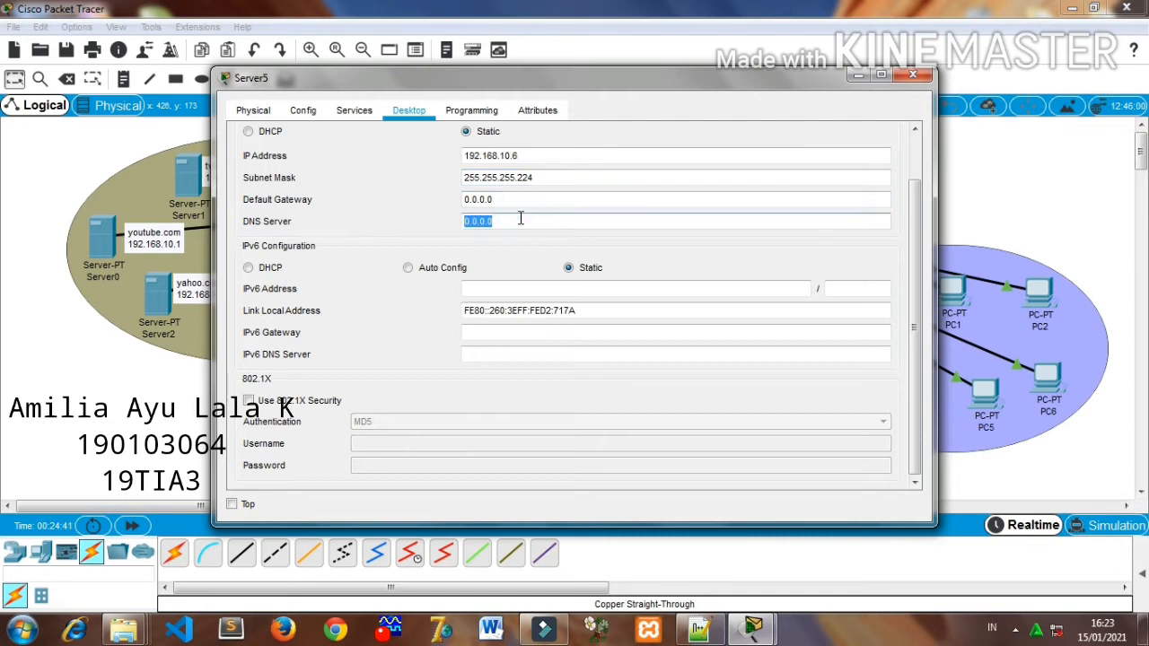
{"action": "type", "text": "192.168.10.1"}
- Turn off the TFTP and Syslog services on the gmail.com server
{"action": "left_click", "coordinate": [344, 106]}
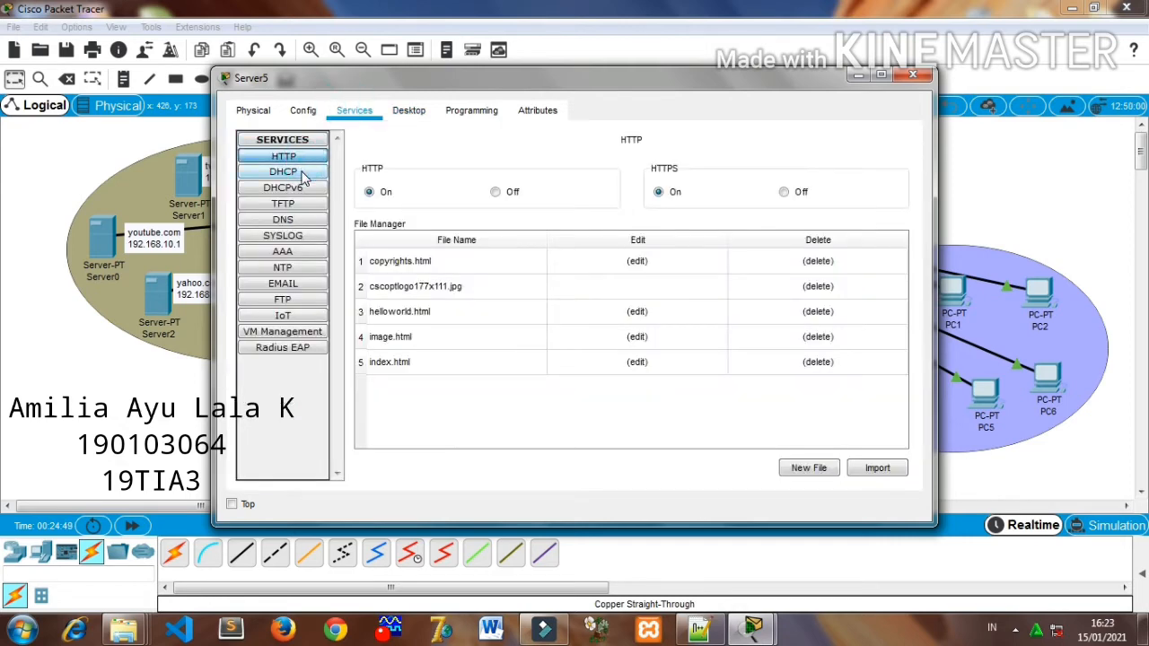
{"action": "left_click", "coordinate": [301, 173]}
{"action": "left_click", "coordinate": [305, 190]}
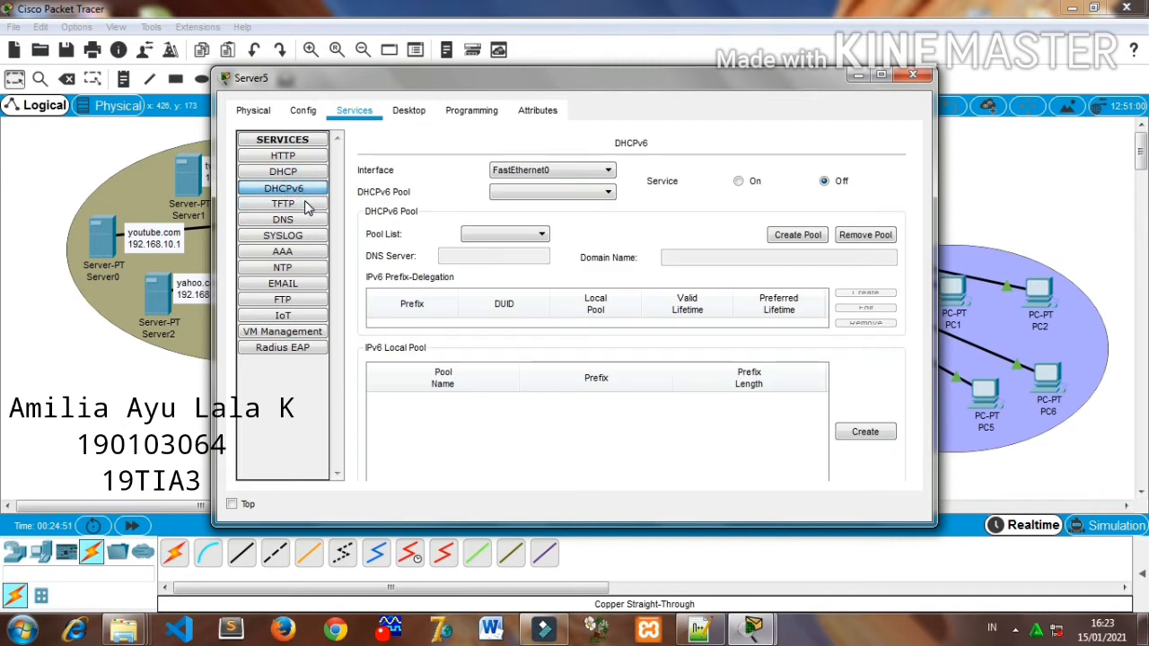
{"action": "left_click", "coordinate": [305, 205]}
{"action": "left_click", "coordinate": [876, 172]}
{"action": "left_click", "coordinate": [270, 222]}
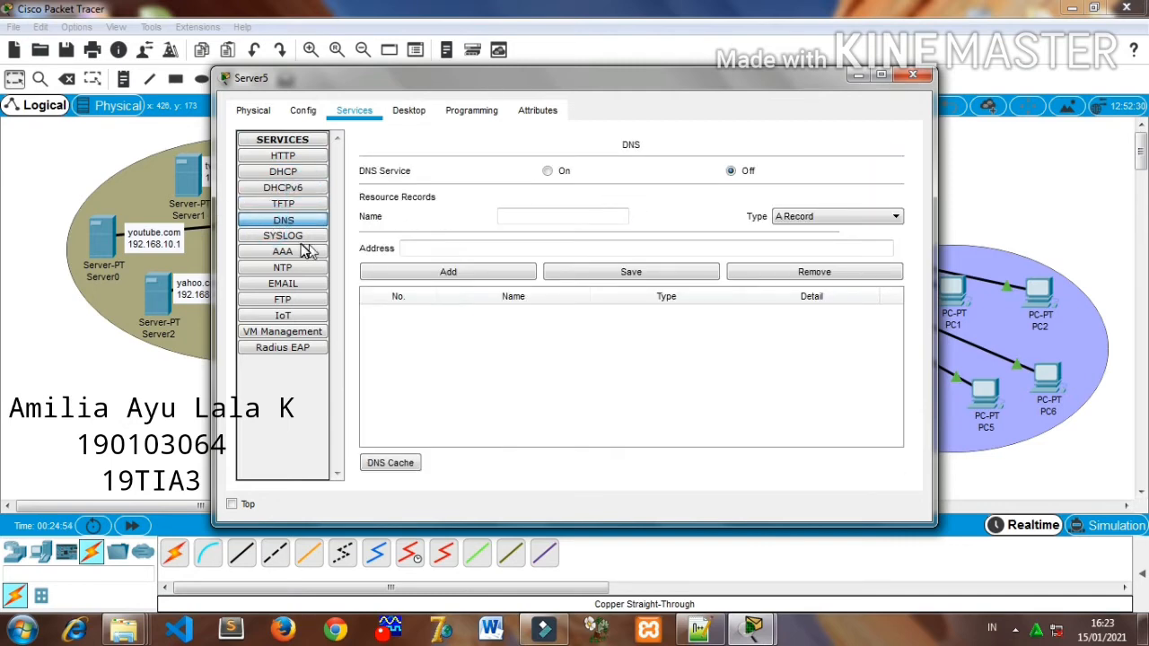
{"action": "left_click", "coordinate": [301, 241]}
{"action": "left_click", "coordinate": [869, 188]}
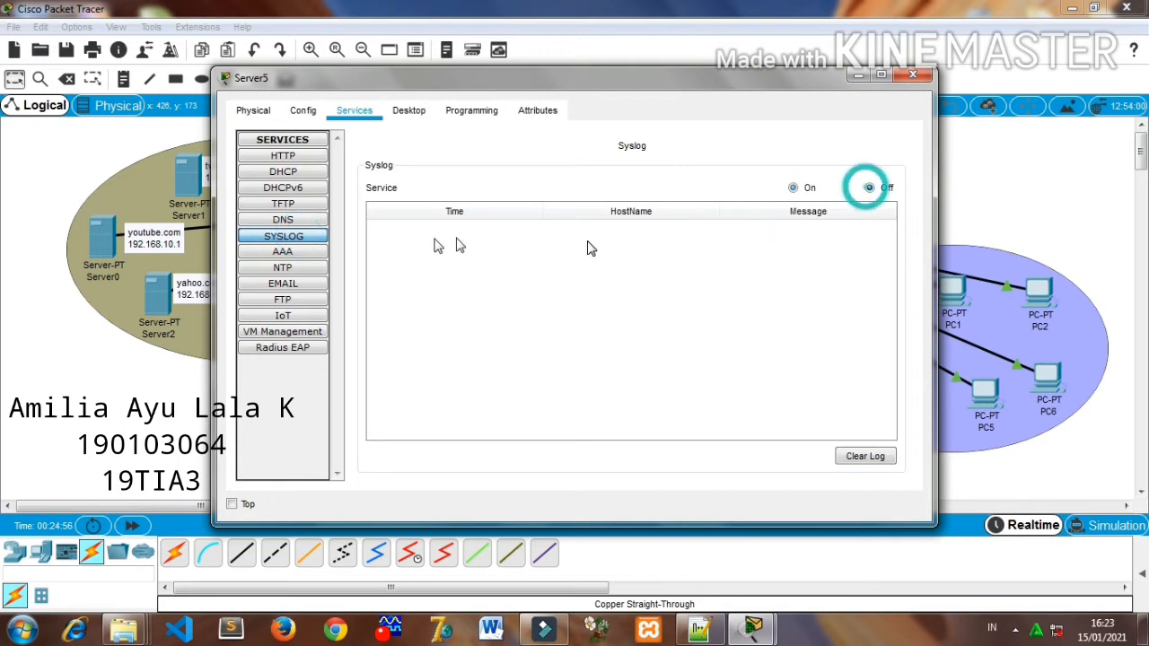
- Turn off the NTP service and the SMTP and POP3 email services on the gmail.com server
{"action": "left_click", "coordinate": [307, 255]}
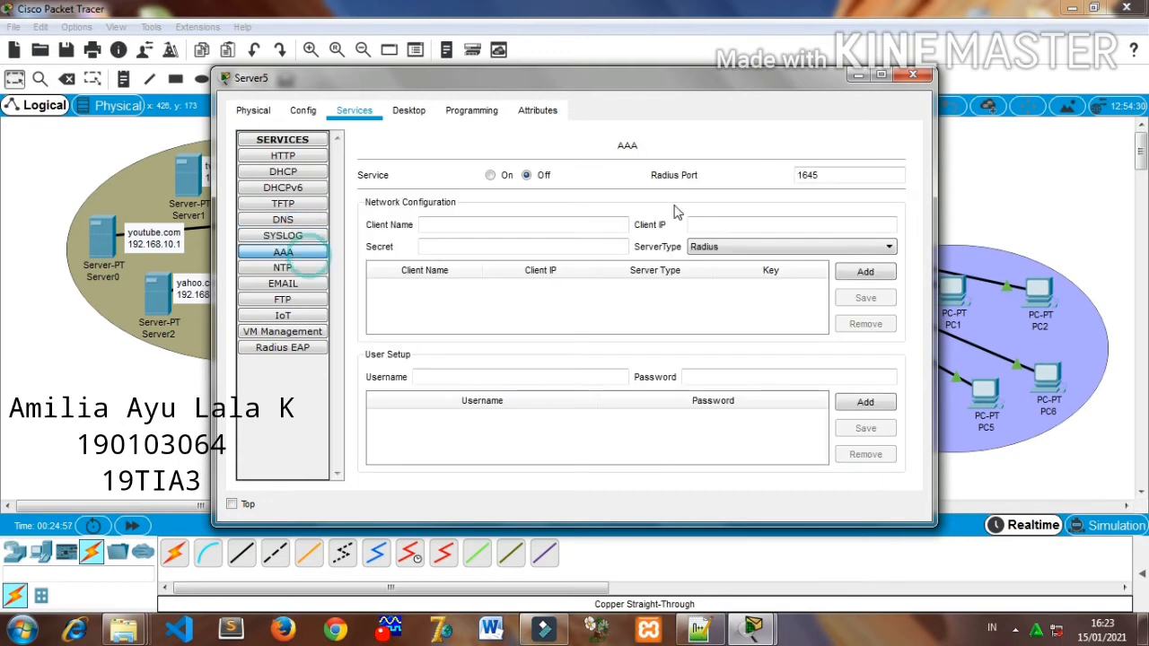
{"action": "left_click", "coordinate": [301, 269]}
{"action": "left_click", "coordinate": [878, 169]}
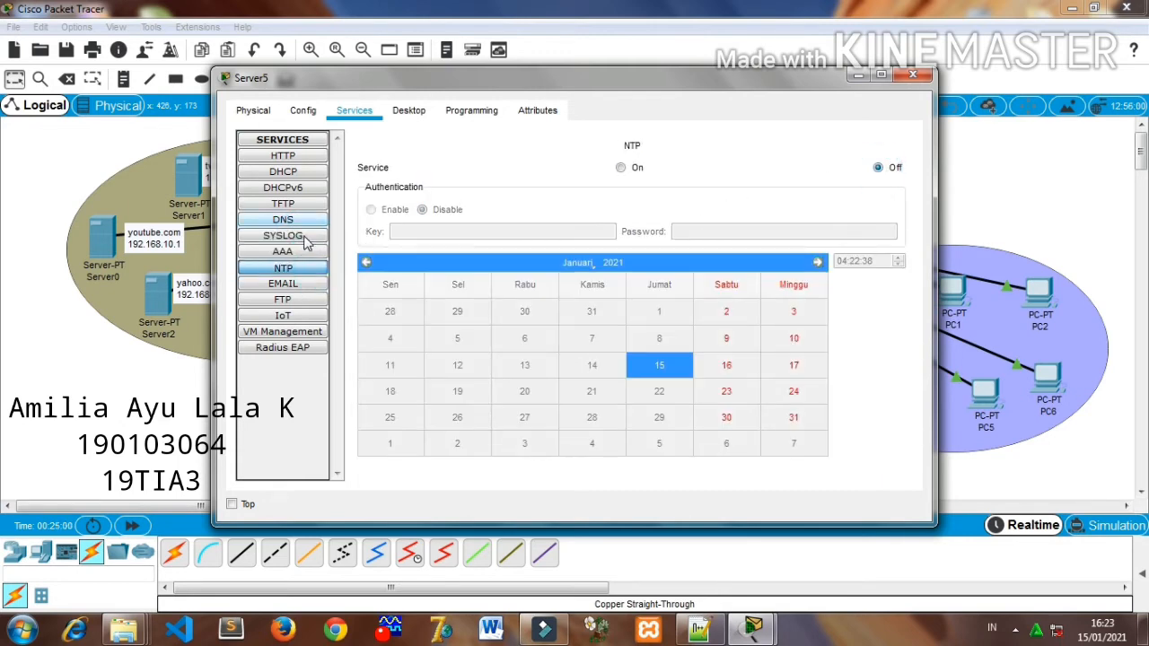
{"action": "left_click", "coordinate": [286, 285]}
{"action": "left_click", "coordinate": [513, 189]}
{"action": "left_click", "coordinate": [763, 189]}
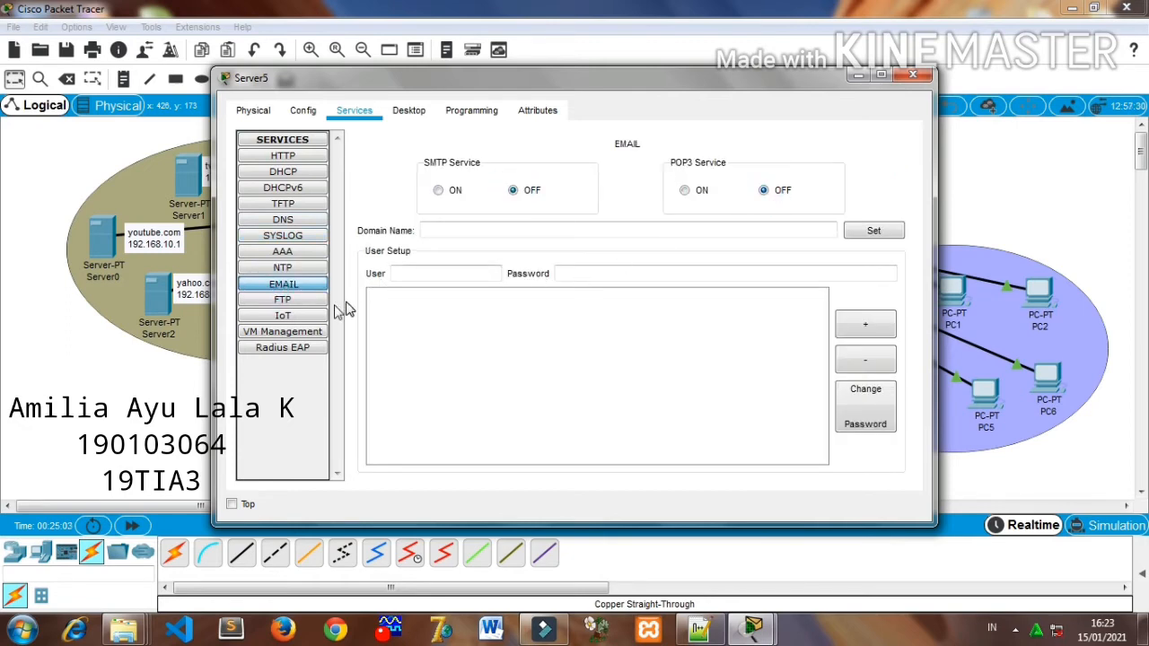
- Turn off the FTP service on the gmail.com server and close its configuration window
{"action": "left_click", "coordinate": [296, 301]}
{"action": "left_click", "coordinate": [877, 170]}
{"action": "left_click", "coordinate": [283, 315]}
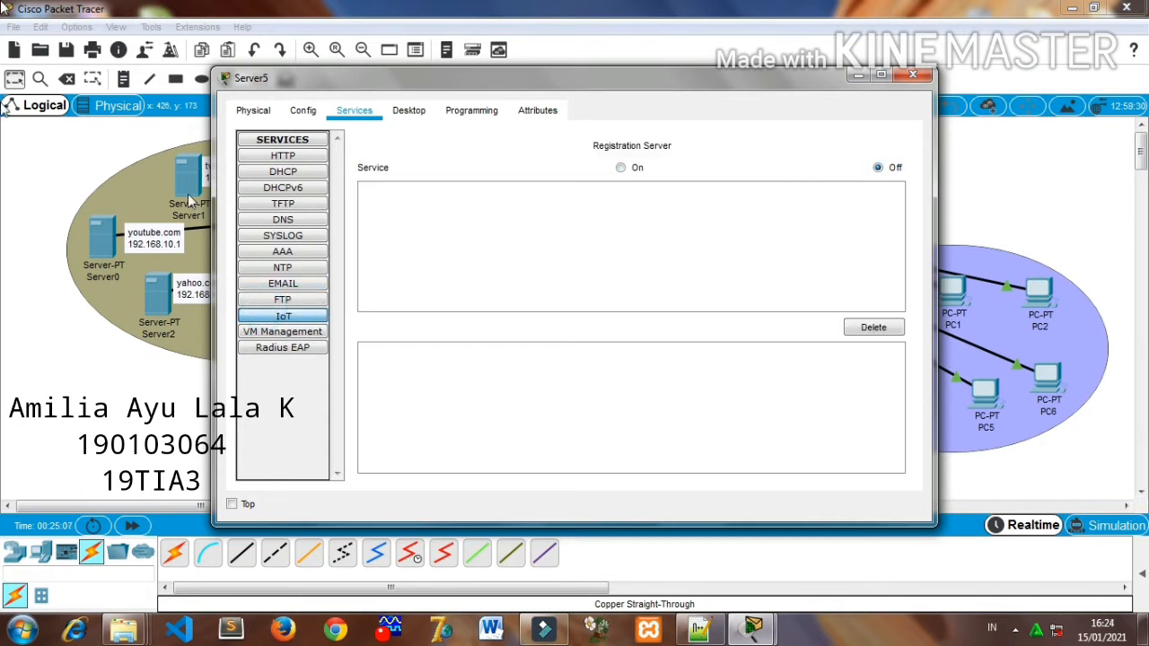
{"action": "left_click", "coordinate": [911, 76]}
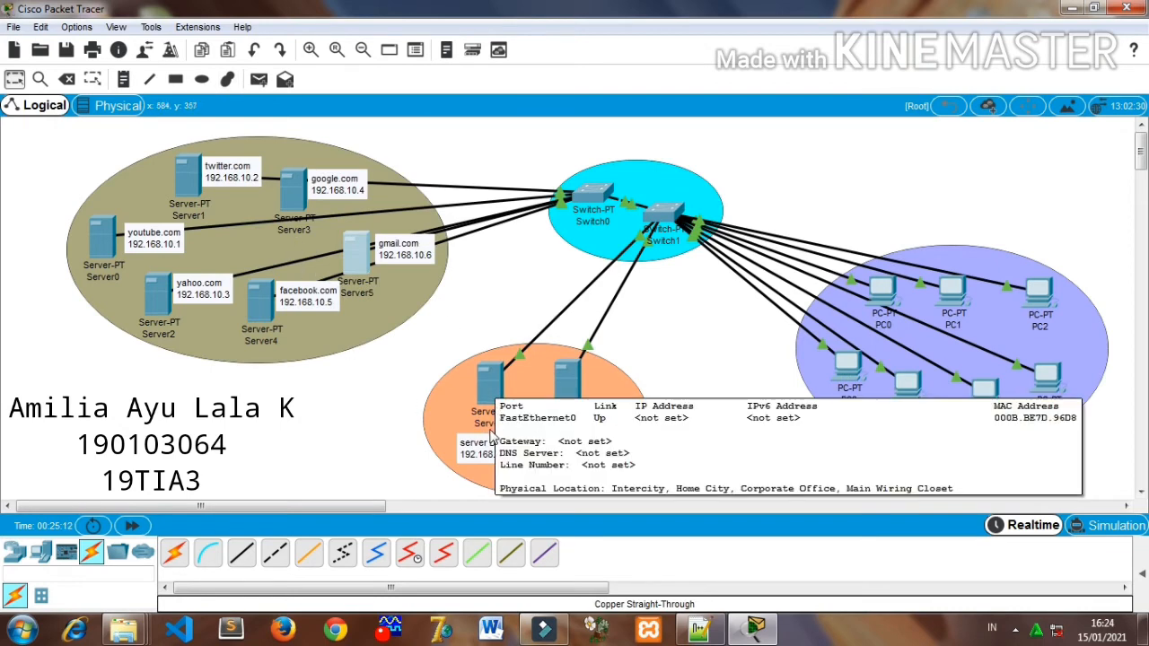
- Give the DHCP server (Server6) the static IP address 192.168.10.7 with subnet mask 255.255.255.224
{"action": "left_click", "coordinate": [491, 395]}
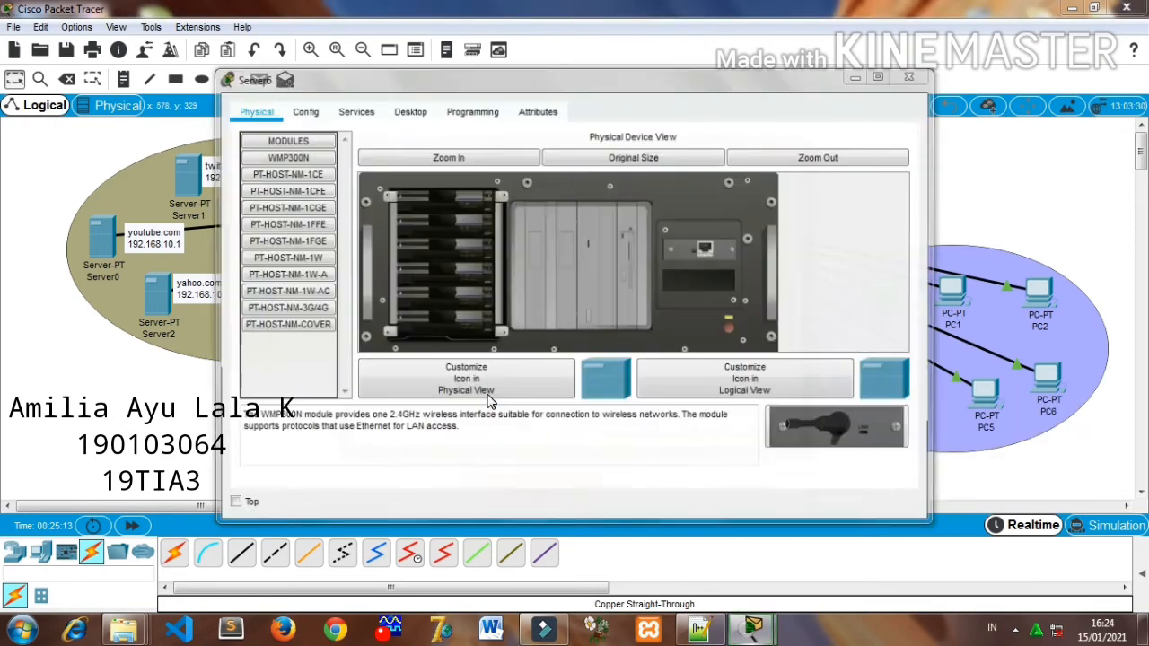
{"action": "left_click", "coordinate": [489, 396]}
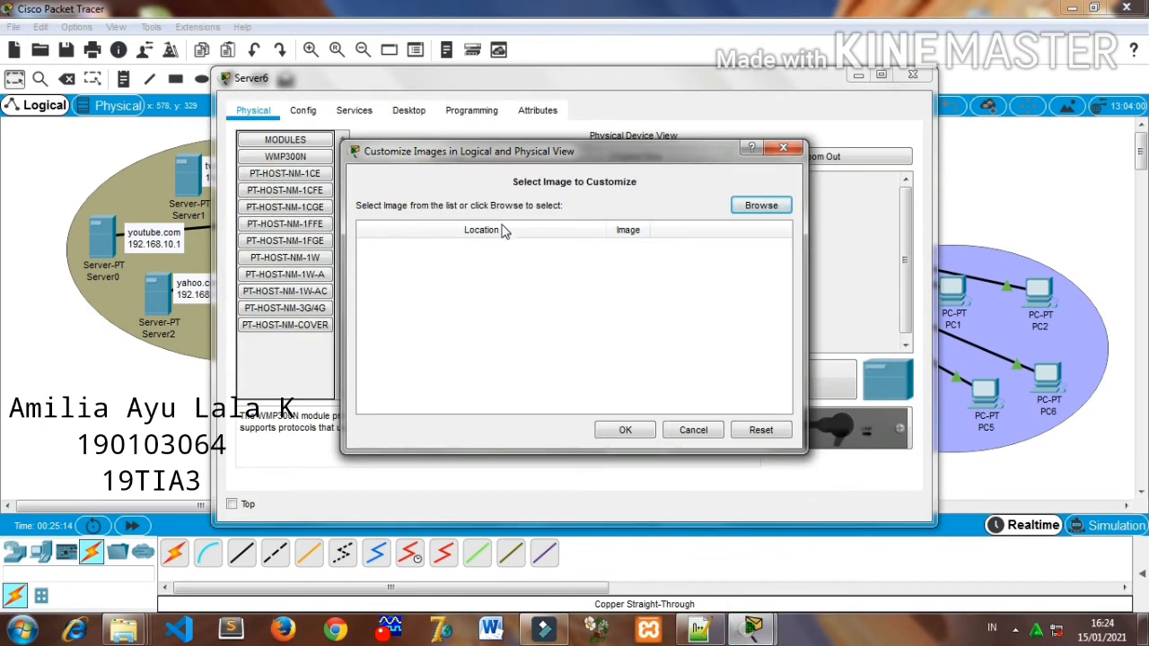
{"action": "left_click", "coordinate": [785, 146]}
{"action": "left_click", "coordinate": [408, 112]}
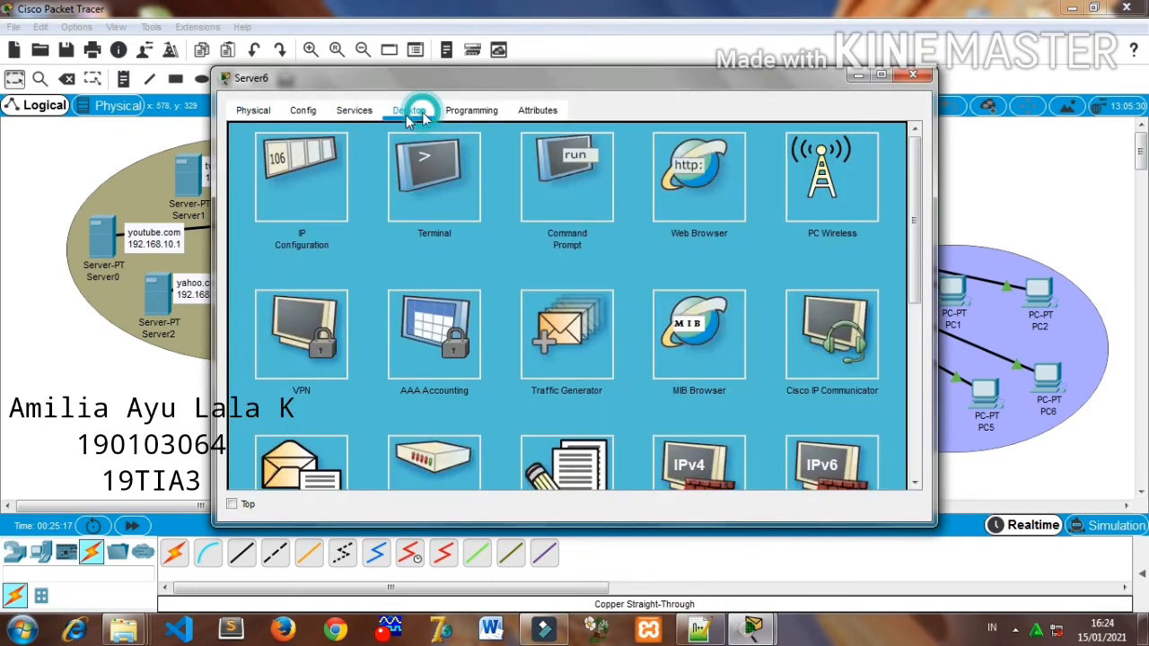
{"action": "left_click", "coordinate": [308, 173]}
{"action": "left_click", "coordinate": [487, 160]}
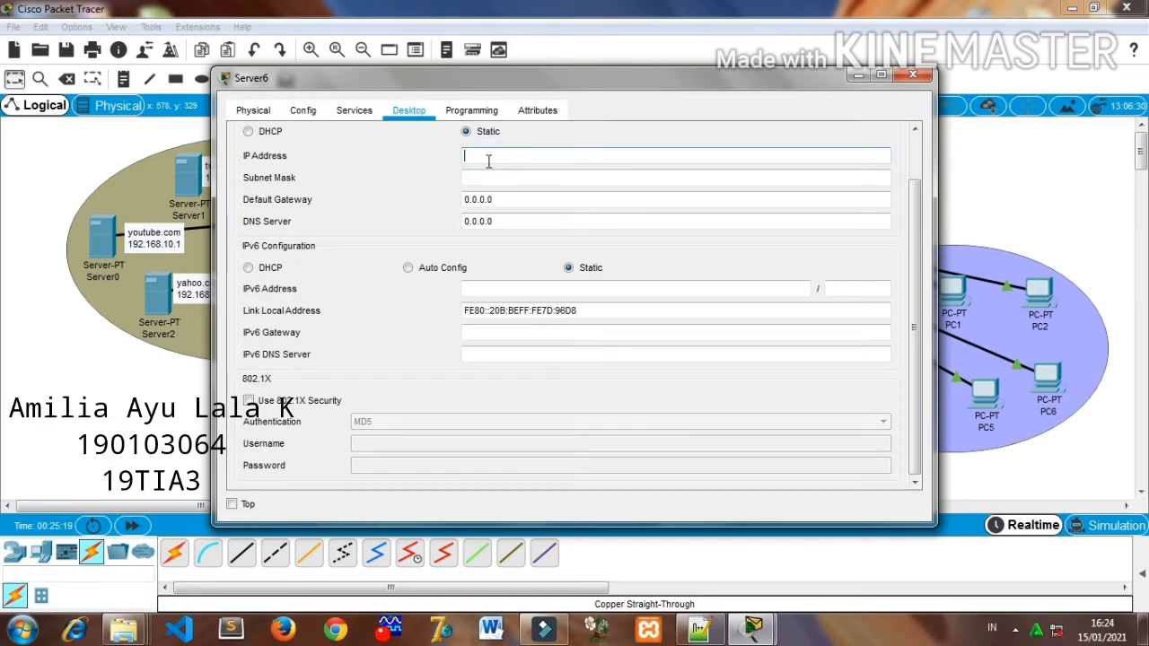
{"action": "type", "text": "192.168.10.1"}
{"action": "left_click", "coordinate": [494, 177]}
{"action": "left_click", "coordinate": [541, 177]}
{"action": "key", "text": "BackSpace"}
{"action": "type", "text": "224"}
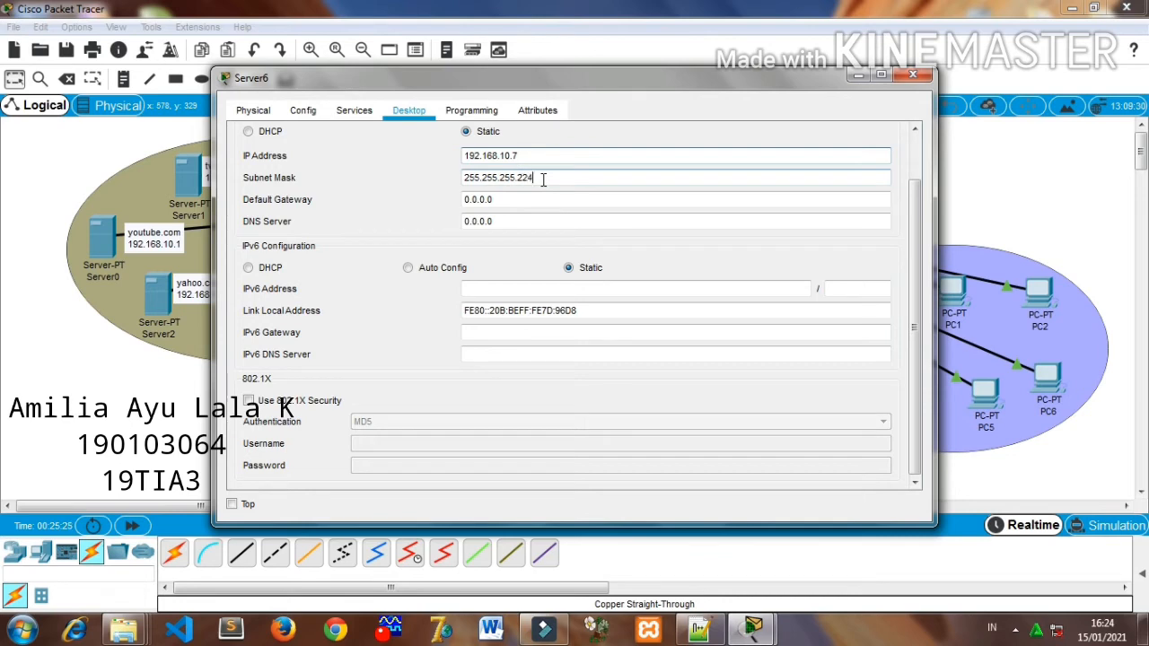
- Set the DHCP server's DNS server address to 192.168.10.30
{"action": "triple_click", "coordinate": [508, 218]}
{"action": "key", "text": "BackSpace"}
{"action": "type", "text": "192.168.10.1"}
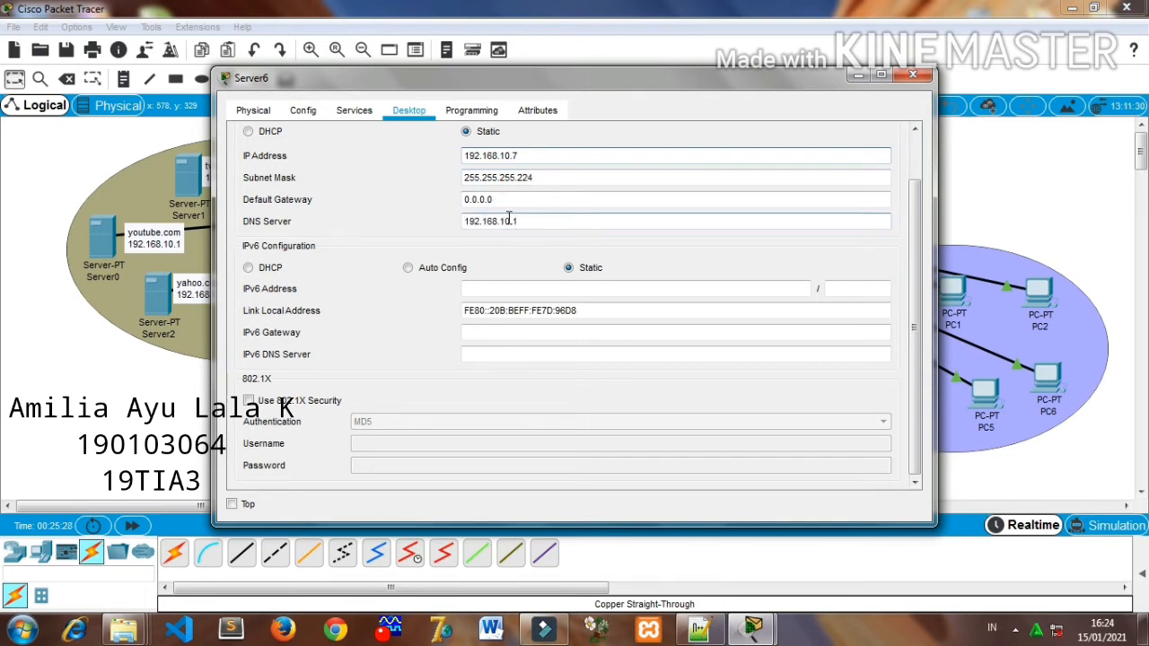
{"action": "key", "text": "BackSpace"}
{"action": "type", "text": "30"}
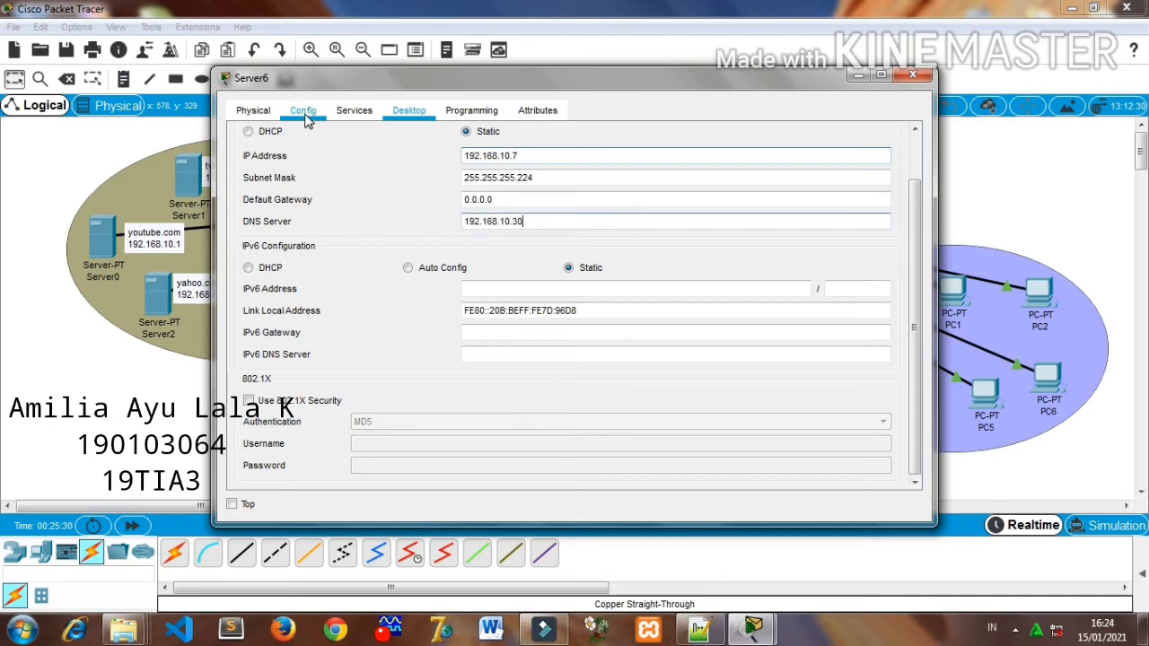
- Name the DHCP server's address pool SERVER DHCP and set its DNS server to 192.168.10.30
{"action": "left_click", "coordinate": [342, 110]}
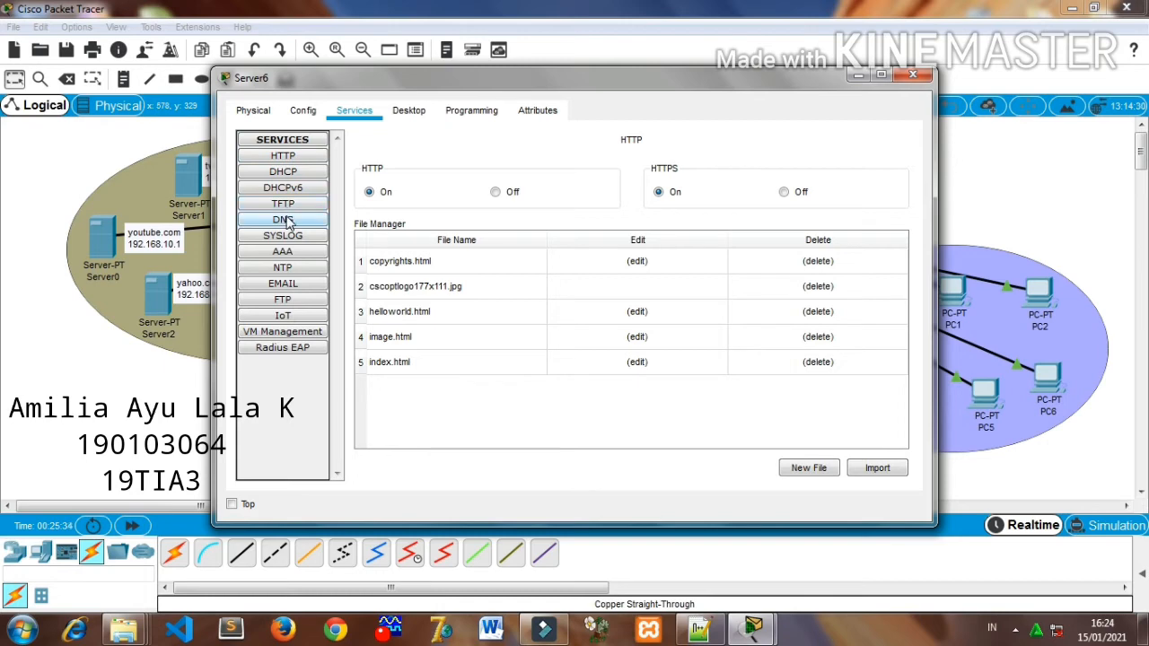
{"action": "left_click", "coordinate": [283, 173]}
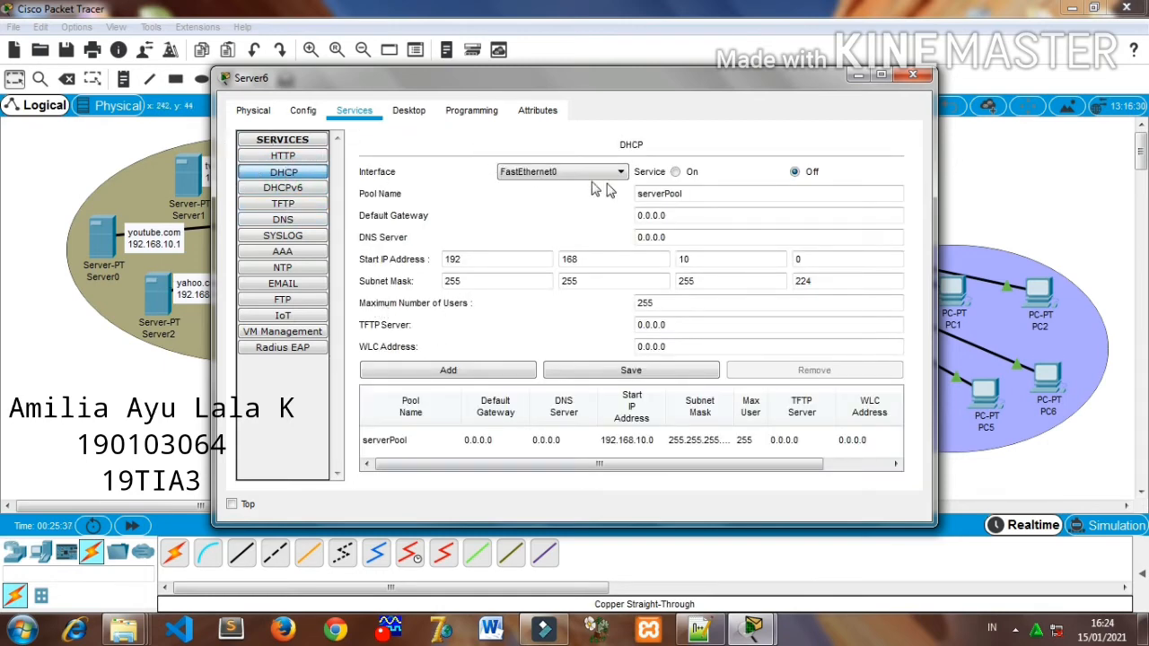
{"action": "left_click", "coordinate": [692, 192]}
{"action": "double_click", "coordinate": [692, 192]}
{"action": "type", "text": "S"}
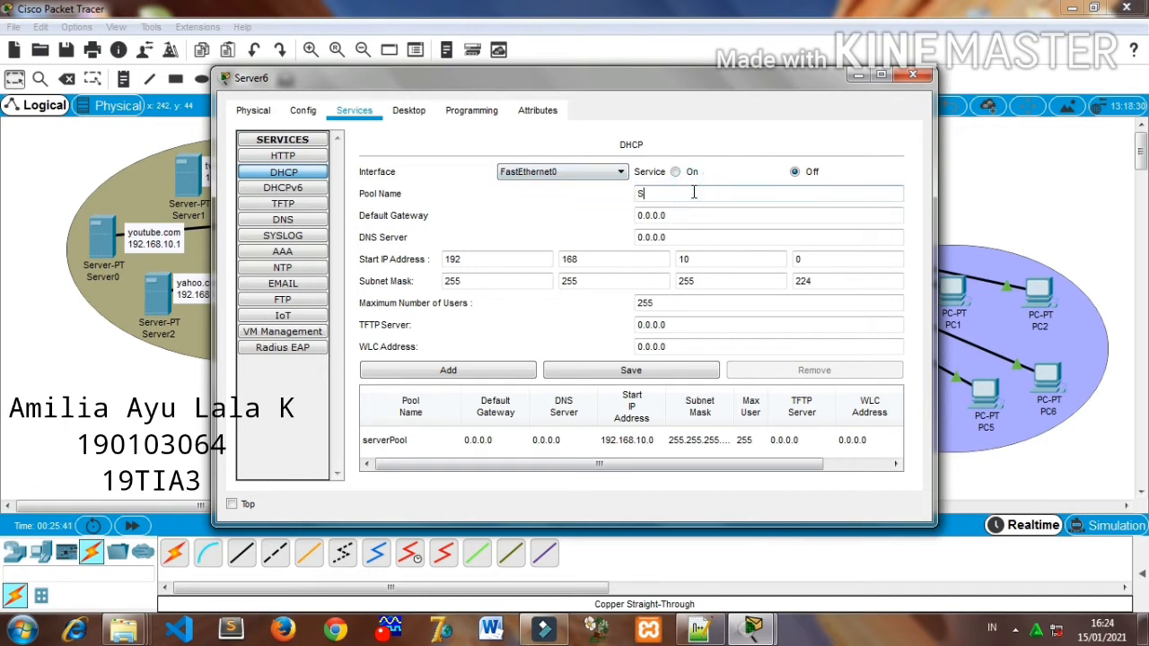
{"action": "type", "text": "ERVER DHCP"}
{"action": "left_click", "coordinate": [691, 237]}
{"action": "double_click", "coordinate": [690, 236]}
{"action": "key", "text": "BackSpace"}
{"action": "type", "text": "192.168.10.1"}
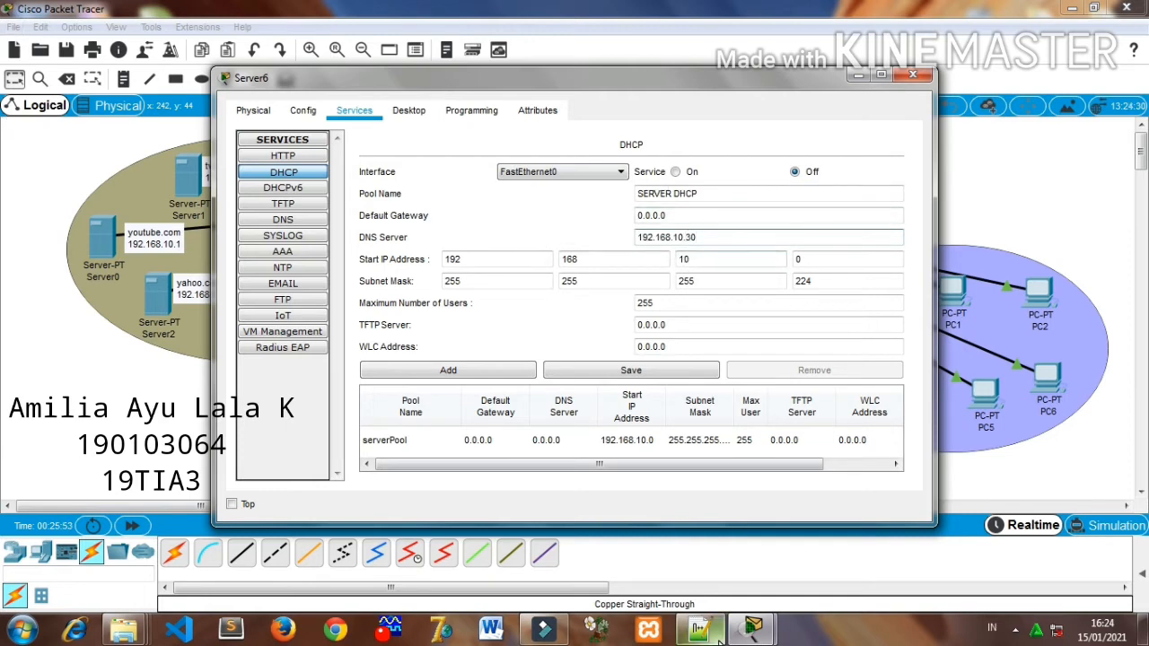
- Check the address plan in Notepad++, then set the DHCP pool's start IP address to 192.168.10.1 and maximum number of users to 31
{"action": "mouse_move", "coordinate": [717, 637]}
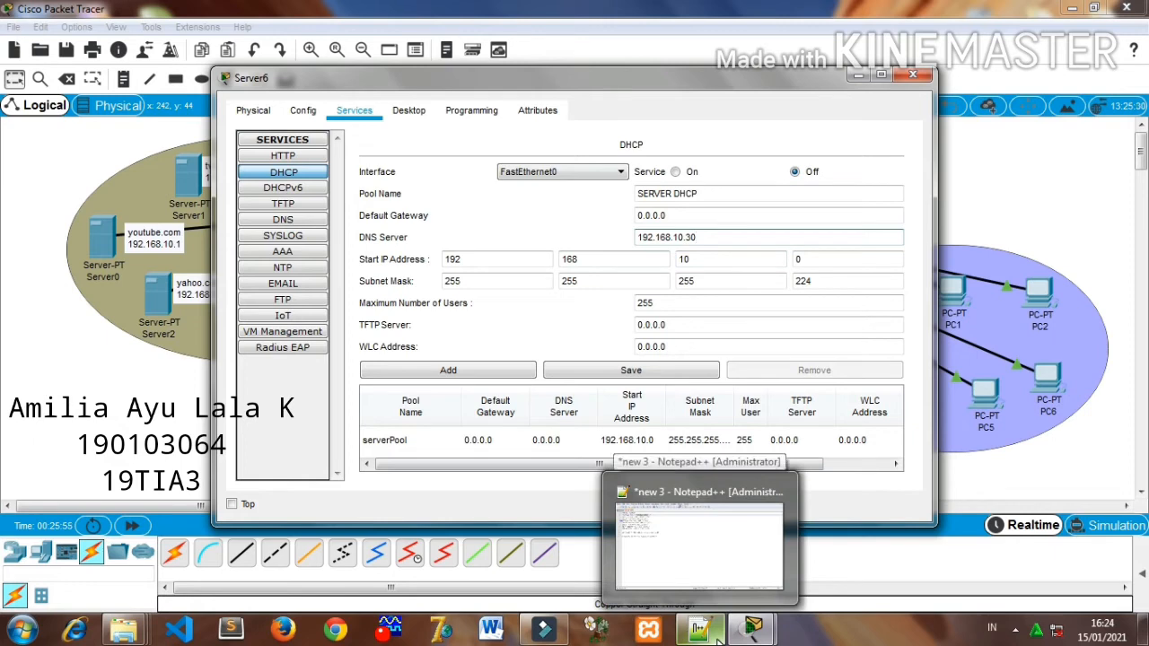
{"action": "left_click", "coordinate": [717, 638]}
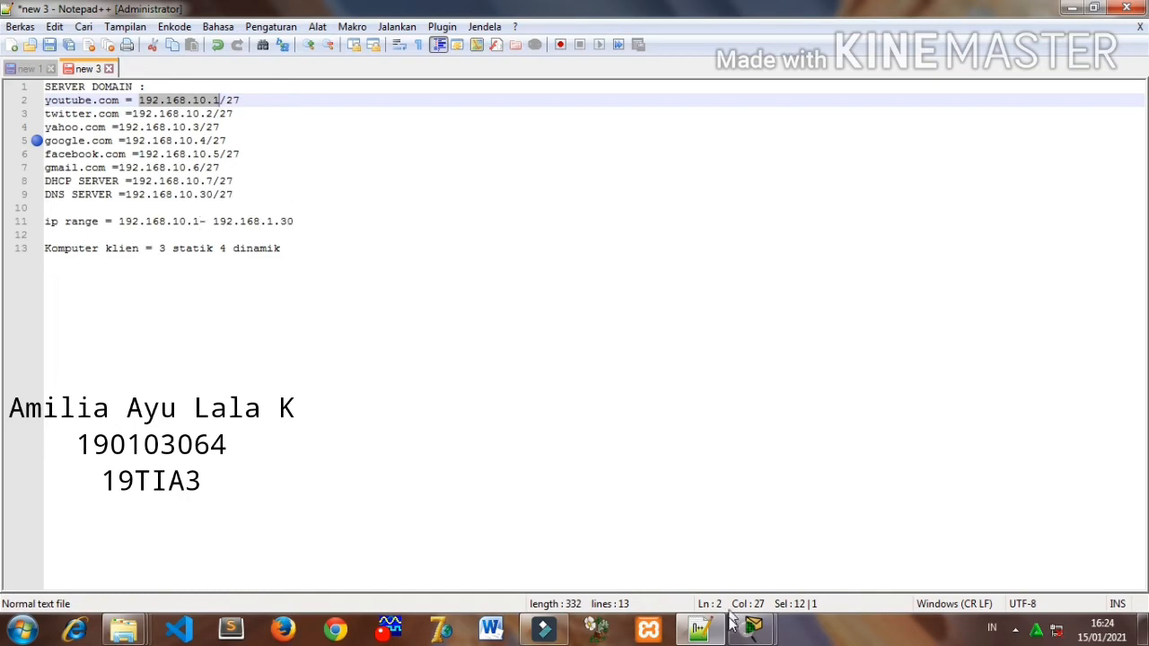
{"action": "mouse_move", "coordinate": [704, 631]}
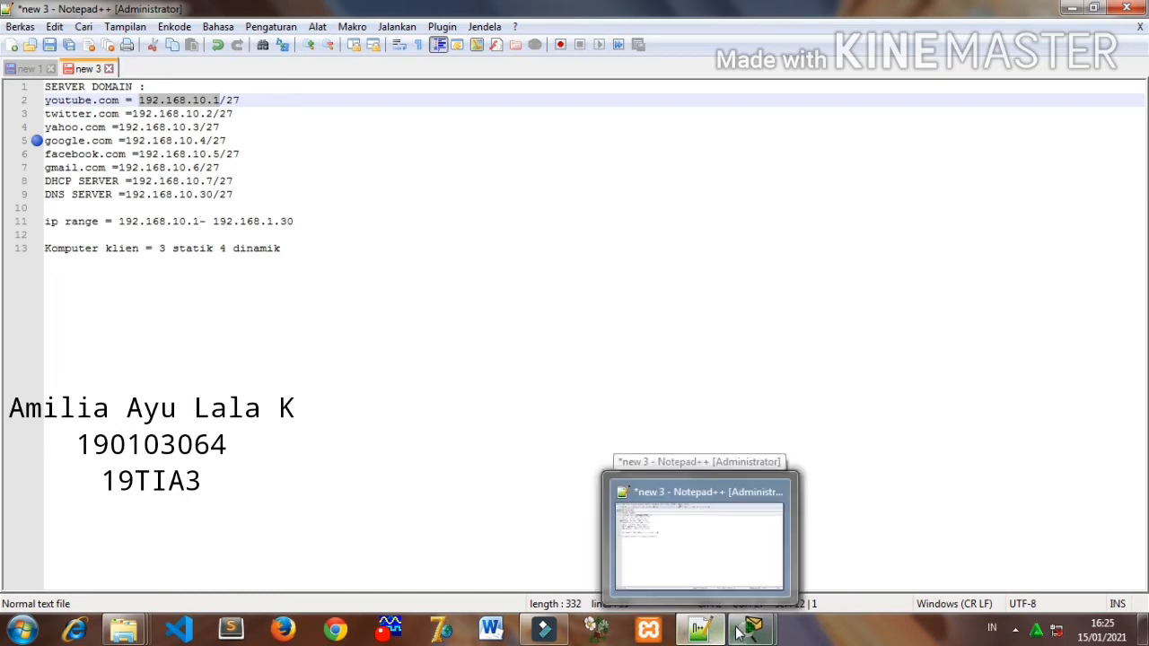
{"action": "mouse_move", "coordinate": [752, 631]}
{"action": "left_click", "coordinate": [655, 538]}
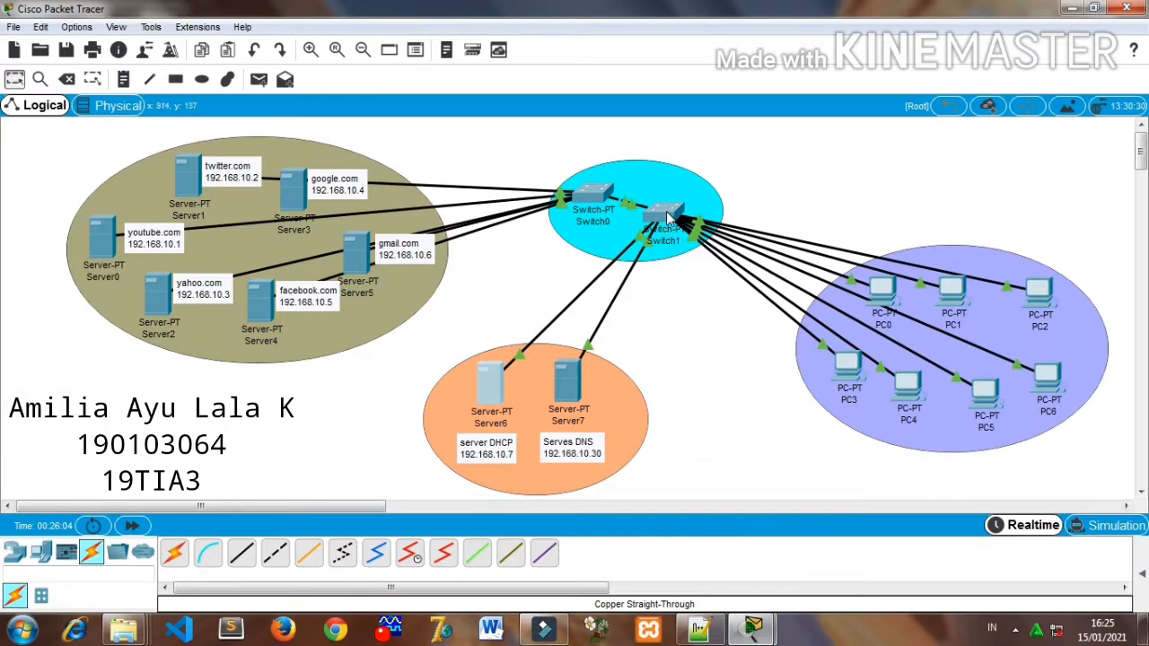
{"action": "left_click", "coordinate": [489, 399]}
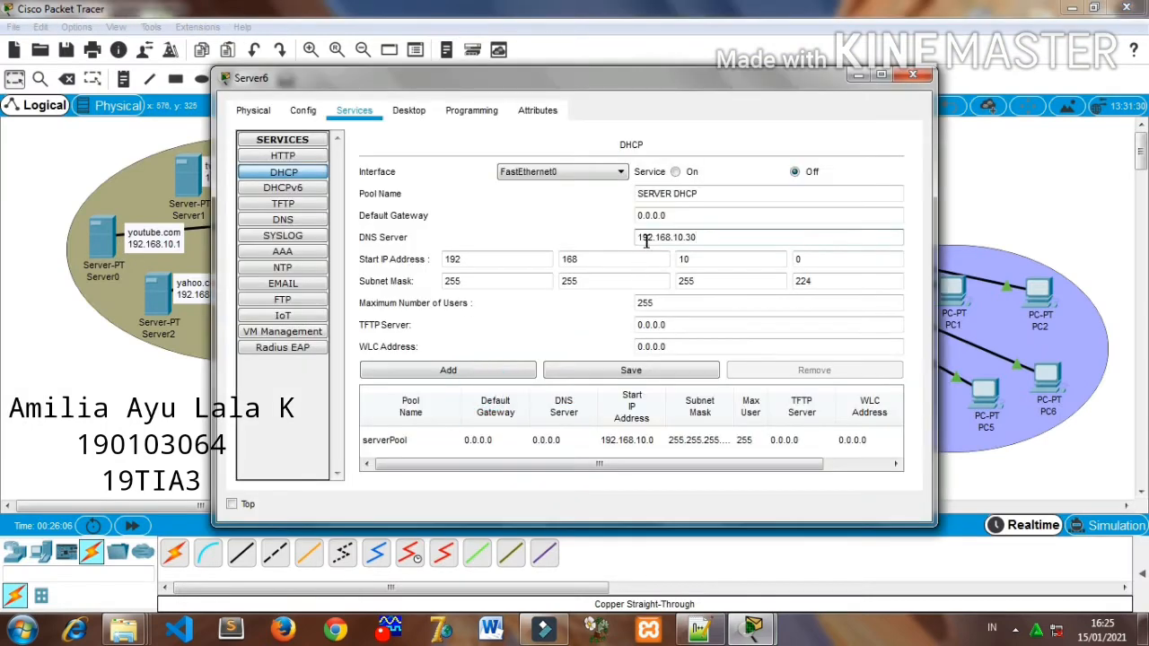
{"action": "left_click", "coordinate": [803, 260]}
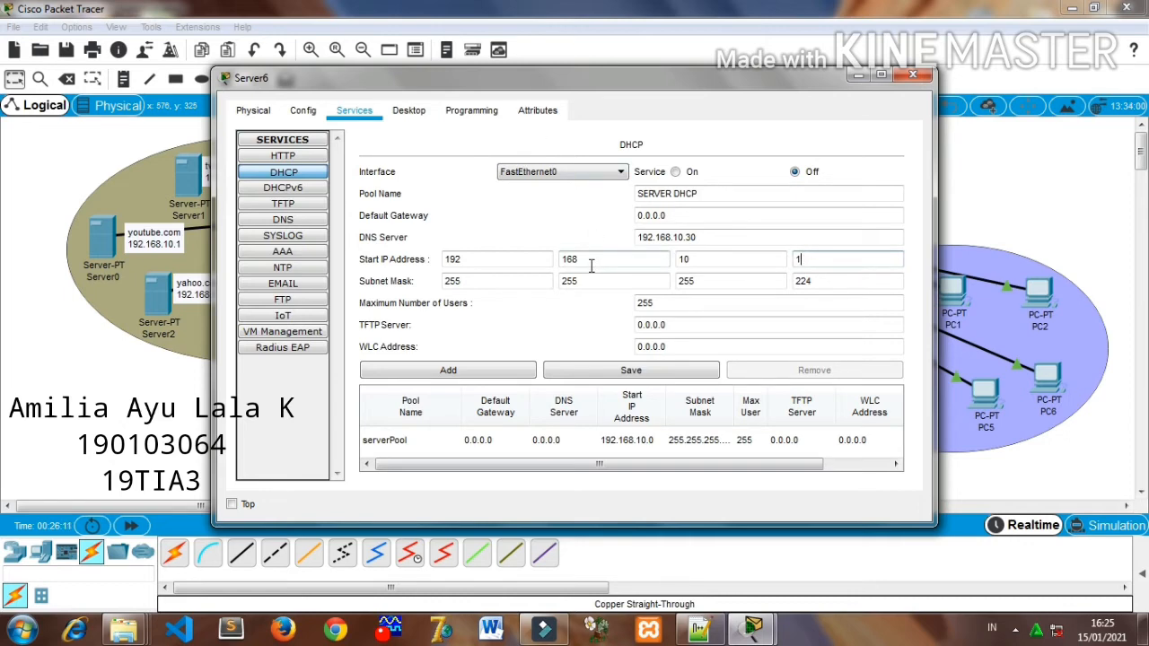
{"action": "double_click", "coordinate": [702, 306]}
{"action": "key", "text": "BackSpace"}
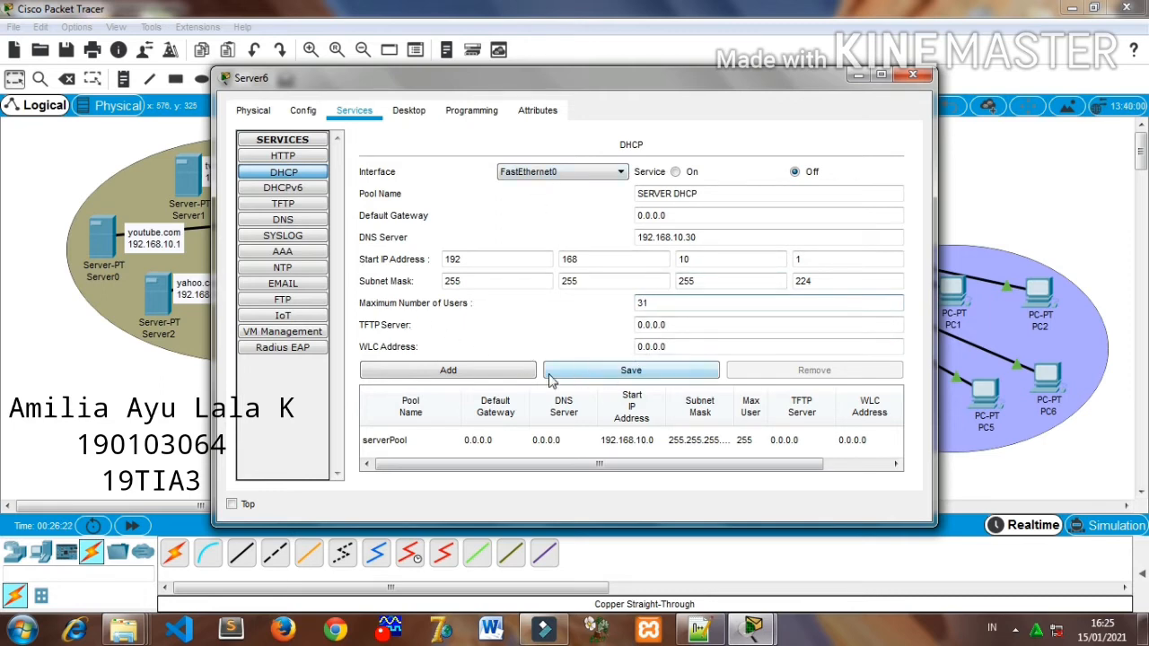
- Turn on the DHCP service, add and save the SERVER DHCP pool, and close the server's configuration window
{"action": "left_click", "coordinate": [675, 171]}
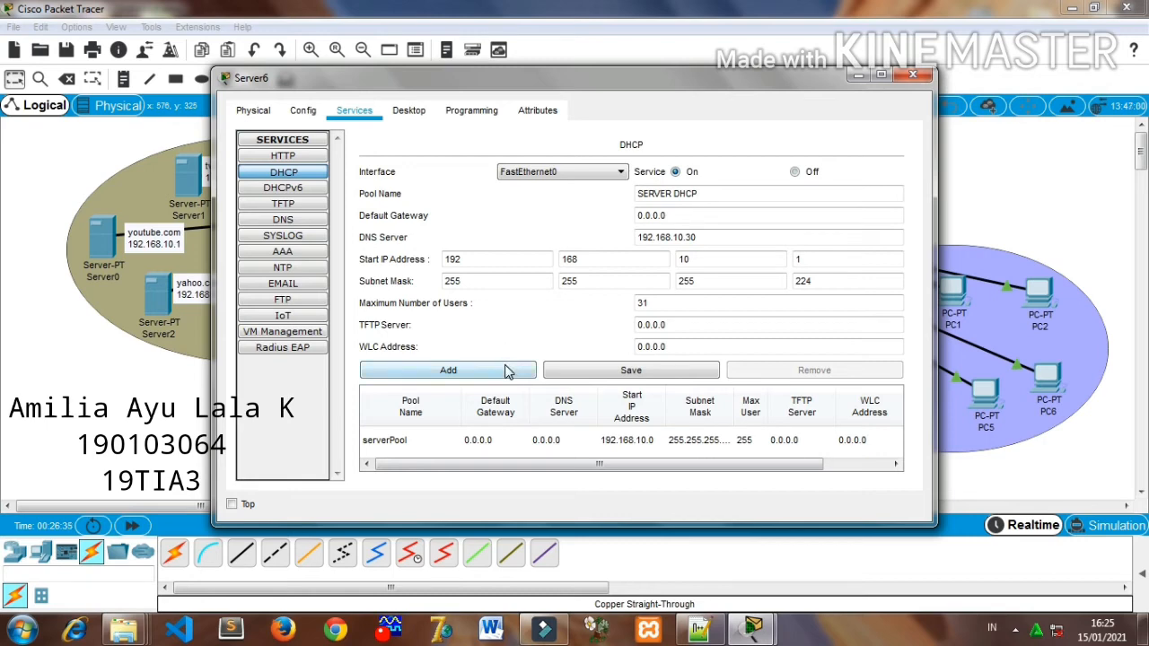
{"action": "left_click", "coordinate": [505, 371]}
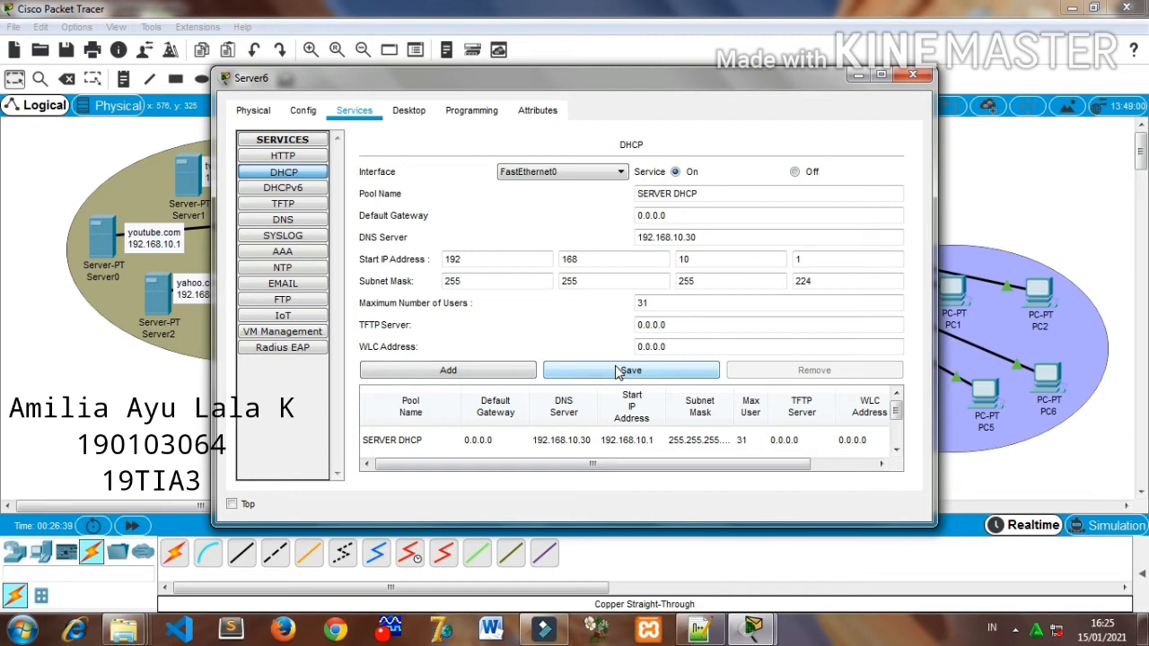
{"action": "left_click", "coordinate": [619, 371]}
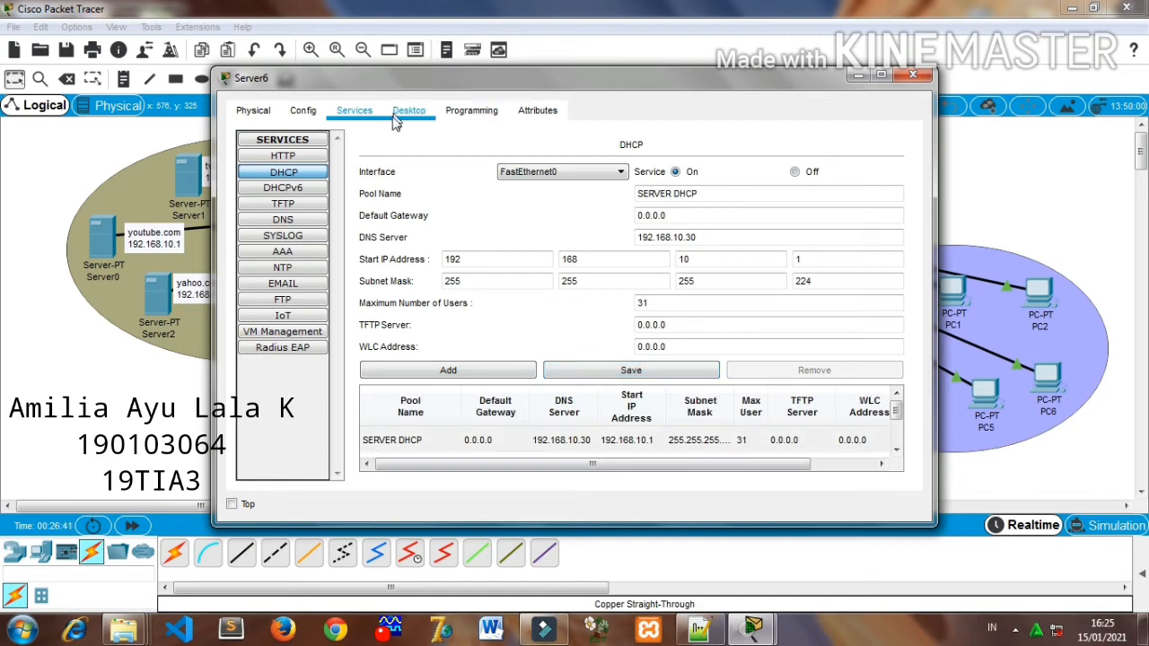
{"action": "left_click", "coordinate": [908, 77]}
- Give the DNS server (Server7) the static IP address 192.168.10.30 with subnet mask 255.255.255.224
{"action": "left_click", "coordinate": [567, 386]}
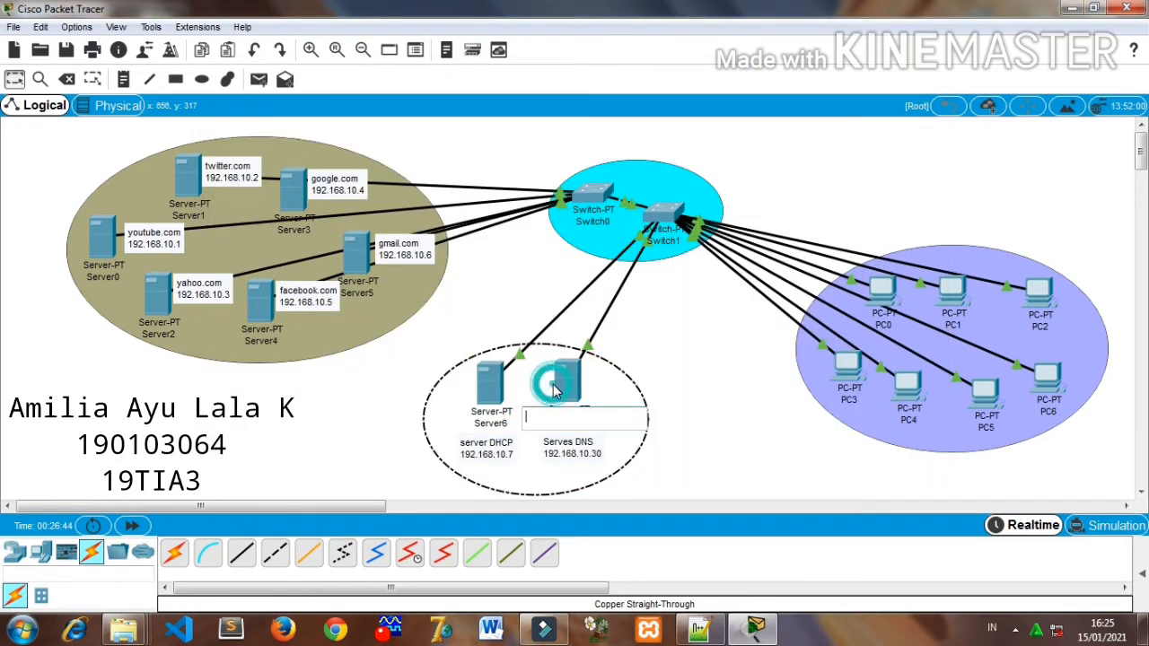
{"action": "double_click", "coordinate": [566, 386]}
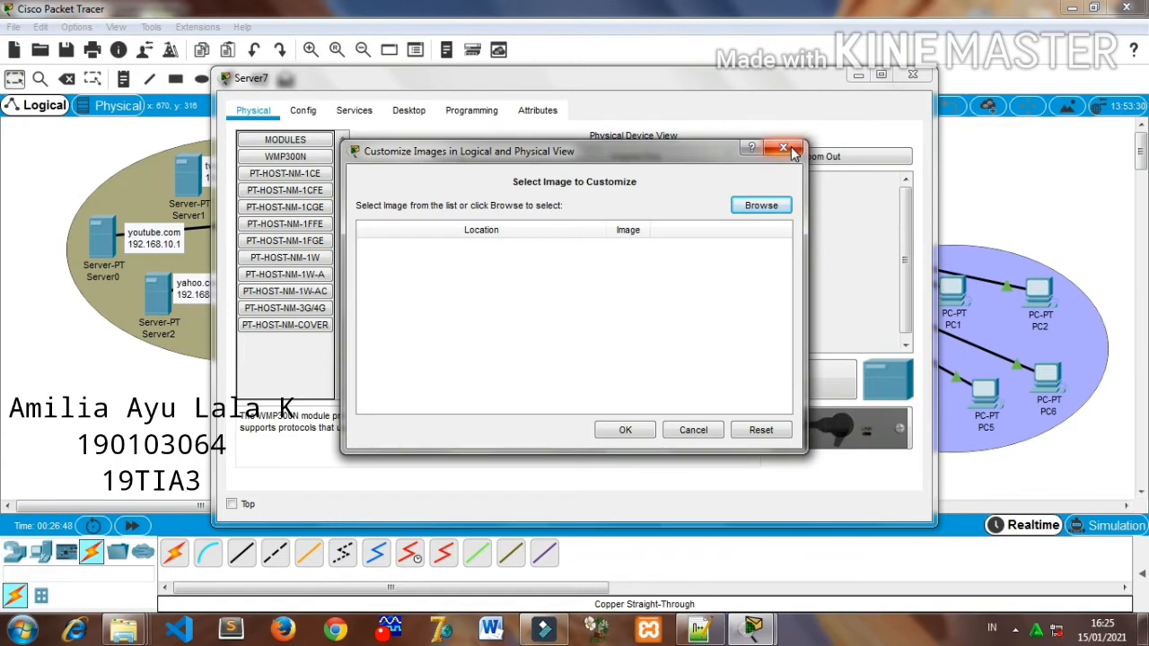
{"action": "left_click", "coordinate": [790, 151]}
{"action": "left_click", "coordinate": [413, 115]}
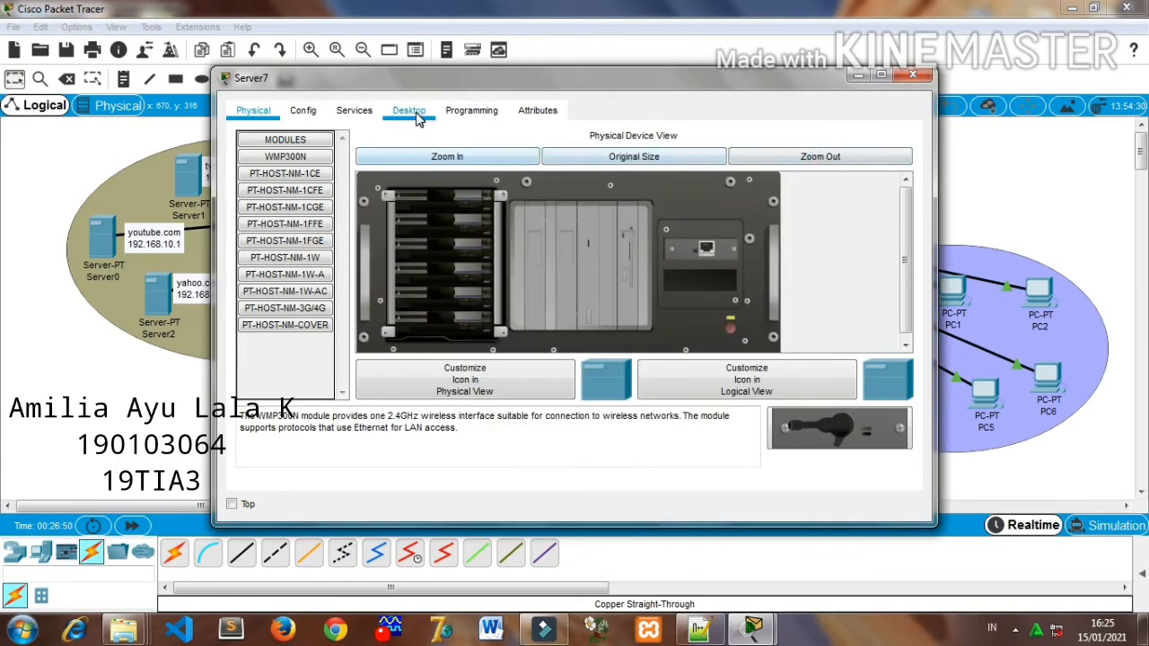
{"action": "left_click", "coordinate": [319, 144]}
{"action": "left_click", "coordinate": [518, 162]}
{"action": "left_click", "coordinate": [518, 162]}
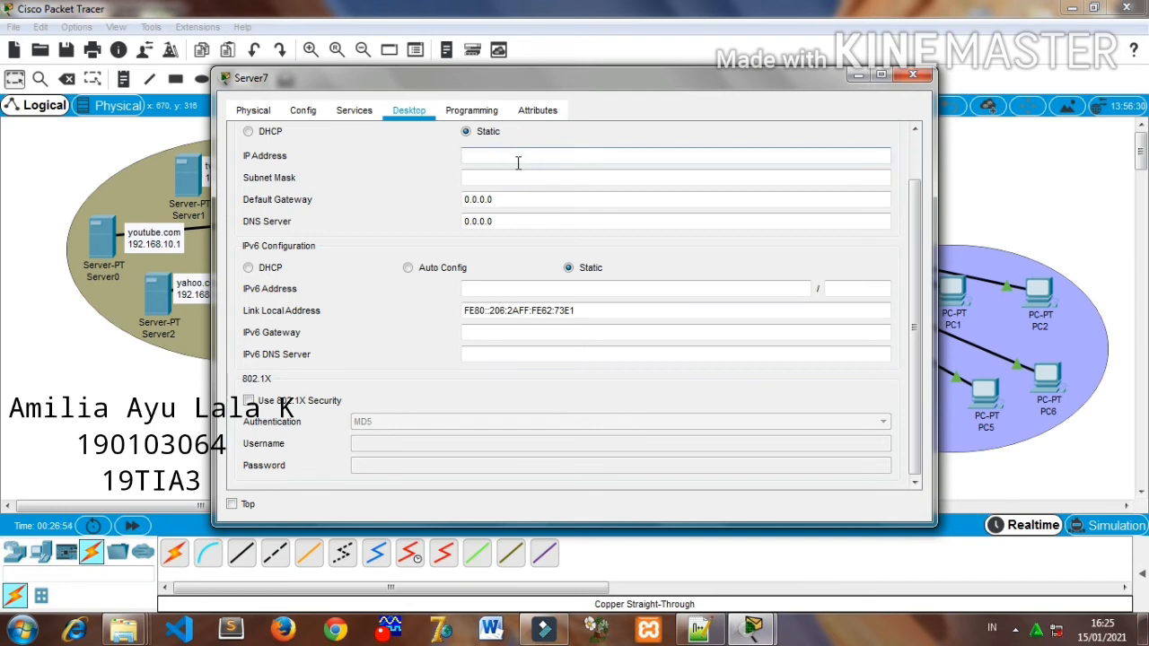
{"action": "type", "text": "192.168.10.1"}
{"action": "left_click", "coordinate": [523, 176]}
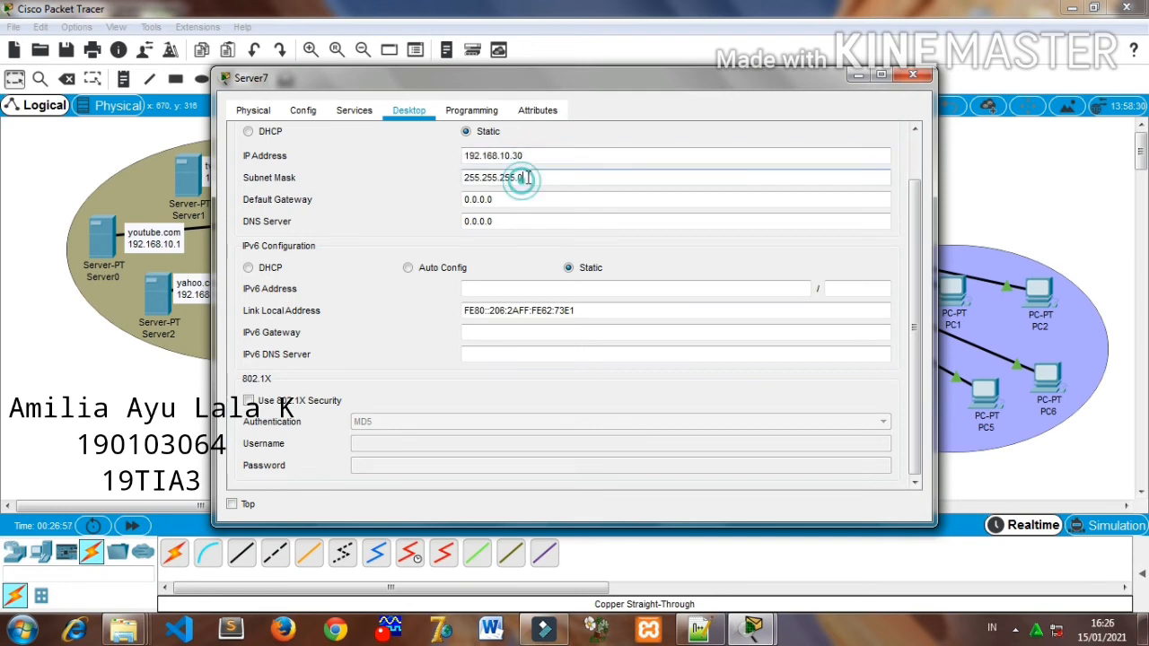
{"action": "type", "text": "224"}
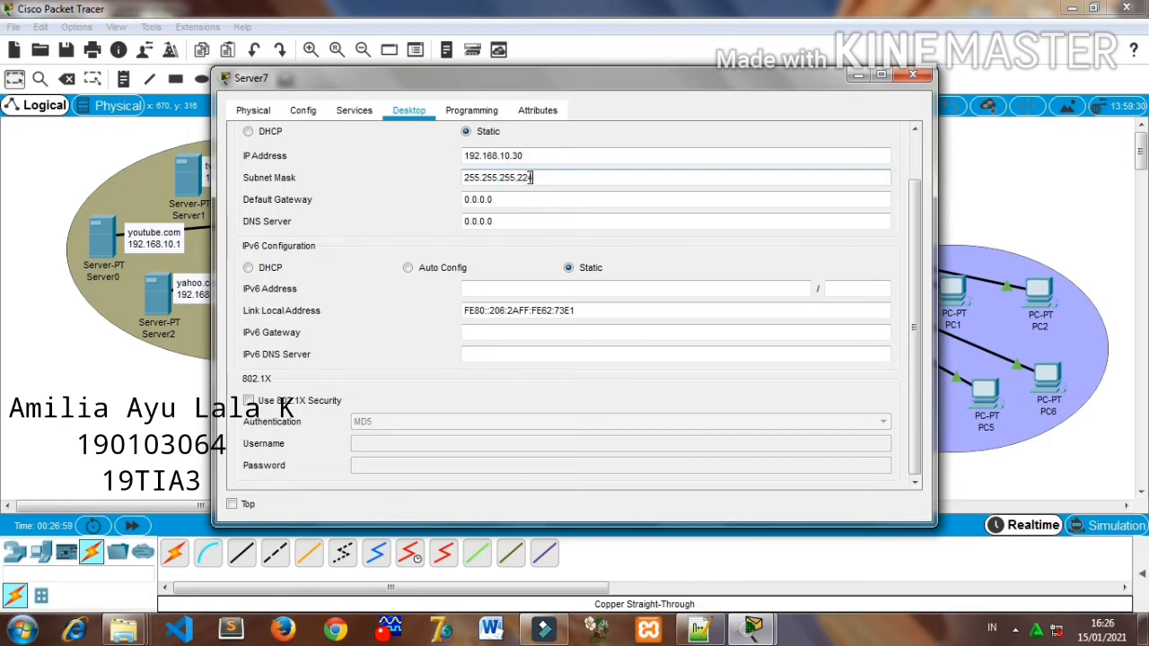
- Set the DNS server address in Server7's IP configuration to 192.168.10.30
{"action": "left_click", "coordinate": [518, 222]}
{"action": "double_click", "coordinate": [518, 222]}
{"action": "key", "text": "BackSpace"}
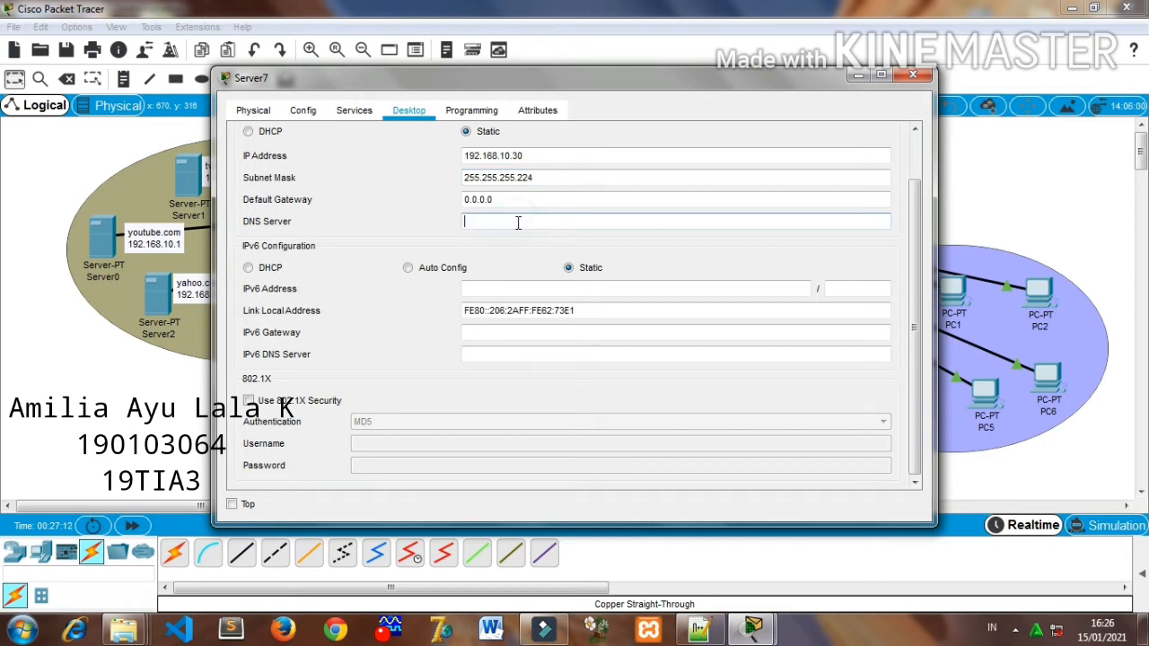
{"action": "type", "text": "192.168.10.1"}
- Turn off the HTTP and HTTPS services on the DNS server
{"action": "left_click", "coordinate": [353, 110]}
{"action": "left_click", "coordinate": [284, 160]}
{"action": "left_click", "coordinate": [495, 192]}
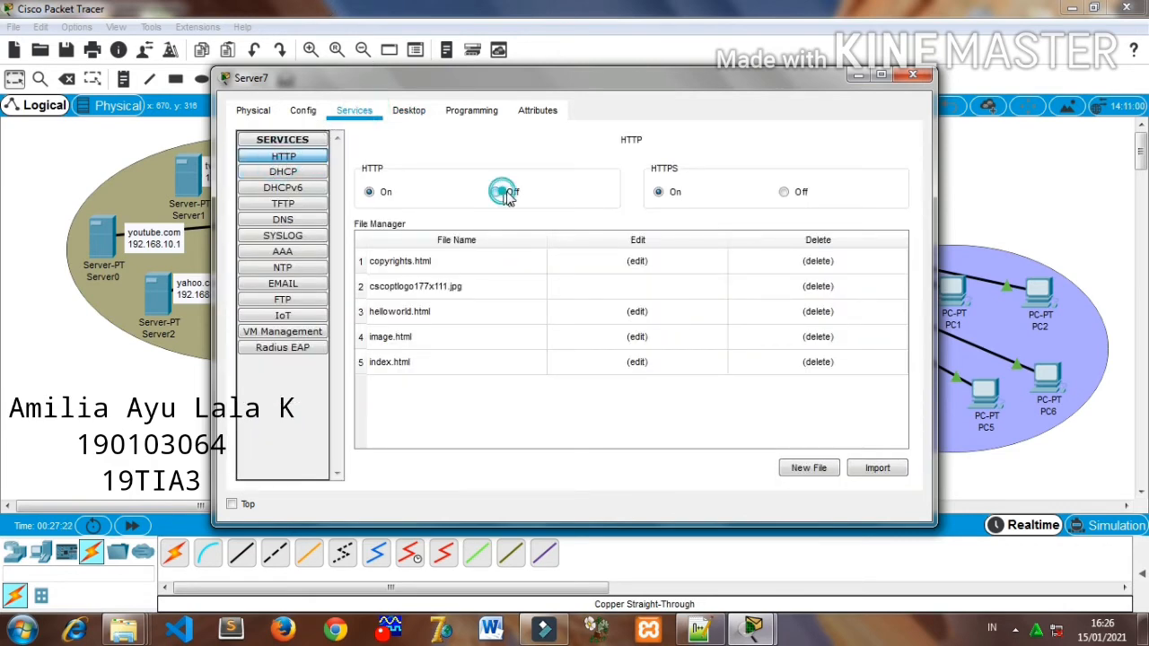
{"action": "left_click", "coordinate": [784, 192]}
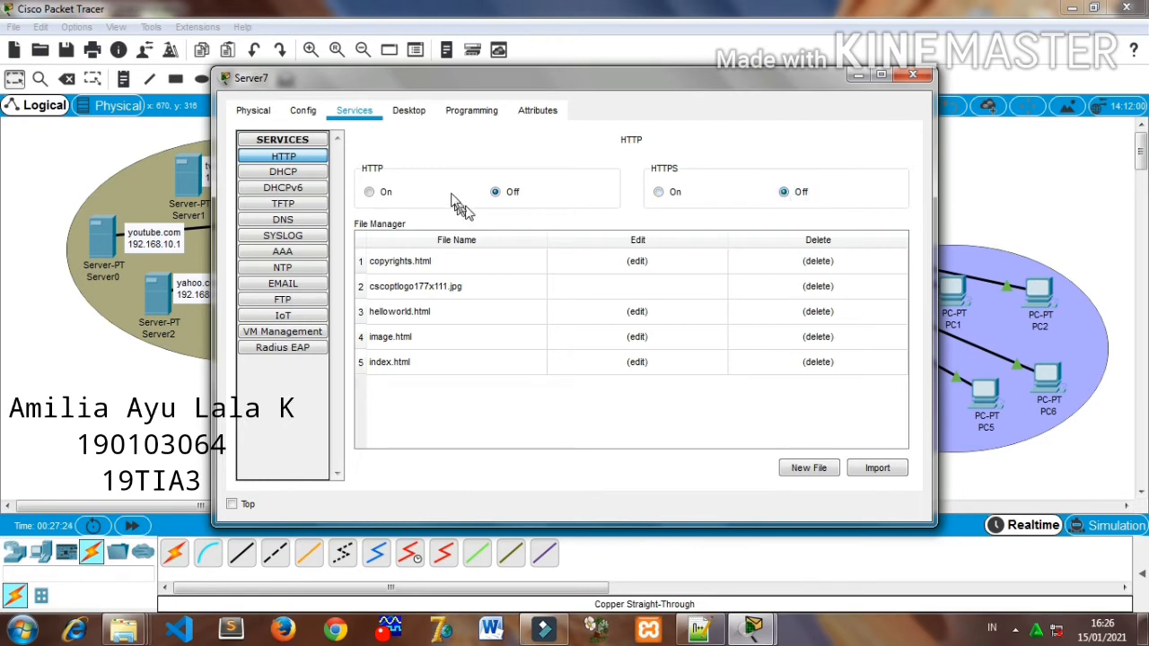
- Turn on the DNS service on Server7 and move its window aside to uncover the domain server labels
{"action": "left_click", "coordinate": [297, 220]}
{"action": "left_click", "coordinate": [553, 172]}
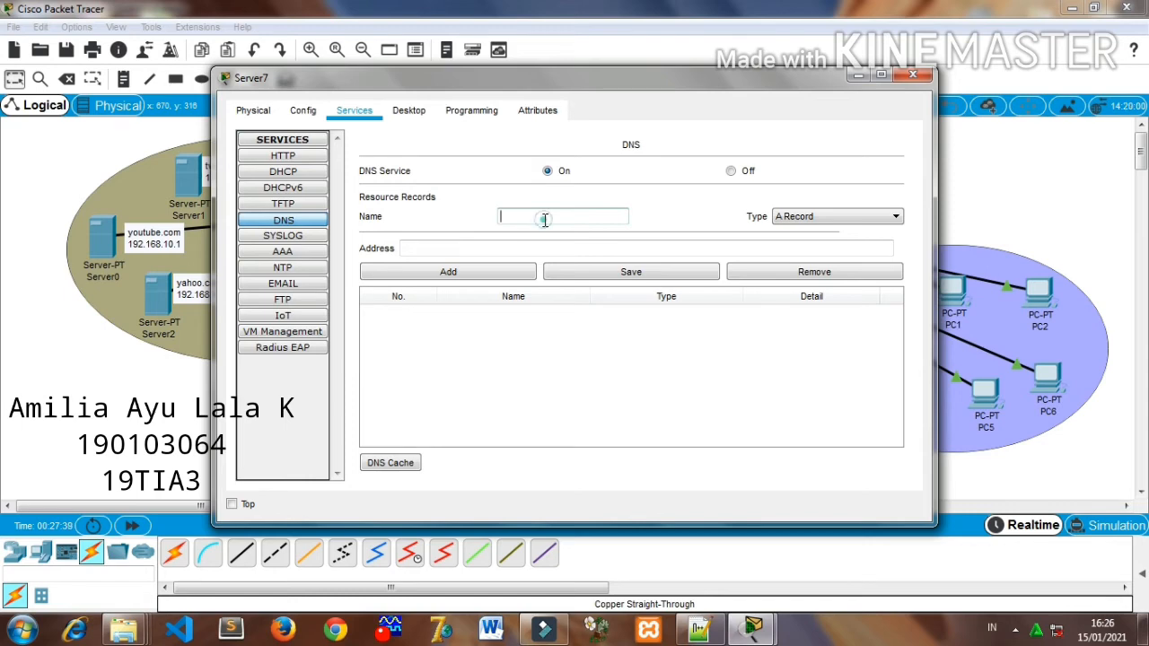
{"action": "left_click_drag", "start_coordinate": [538, 82], "coordinate": [652, 82]}
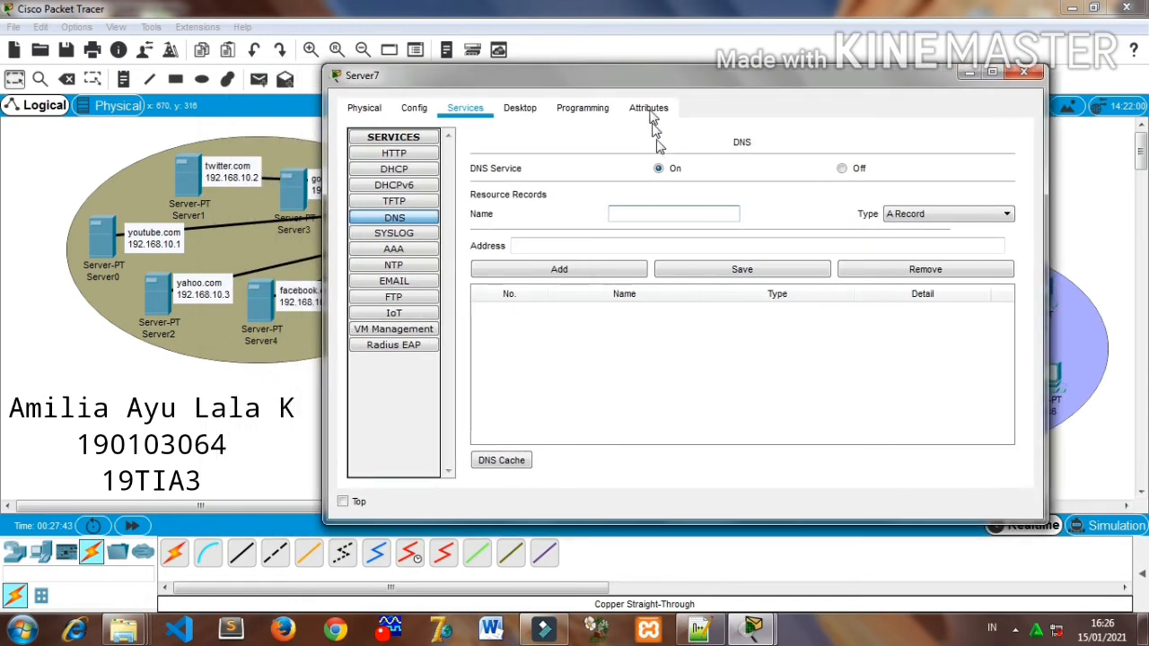
- Add a DNS A record named youtube with the address 192.168.10.1
{"action": "left_click", "coordinate": [669, 208]}
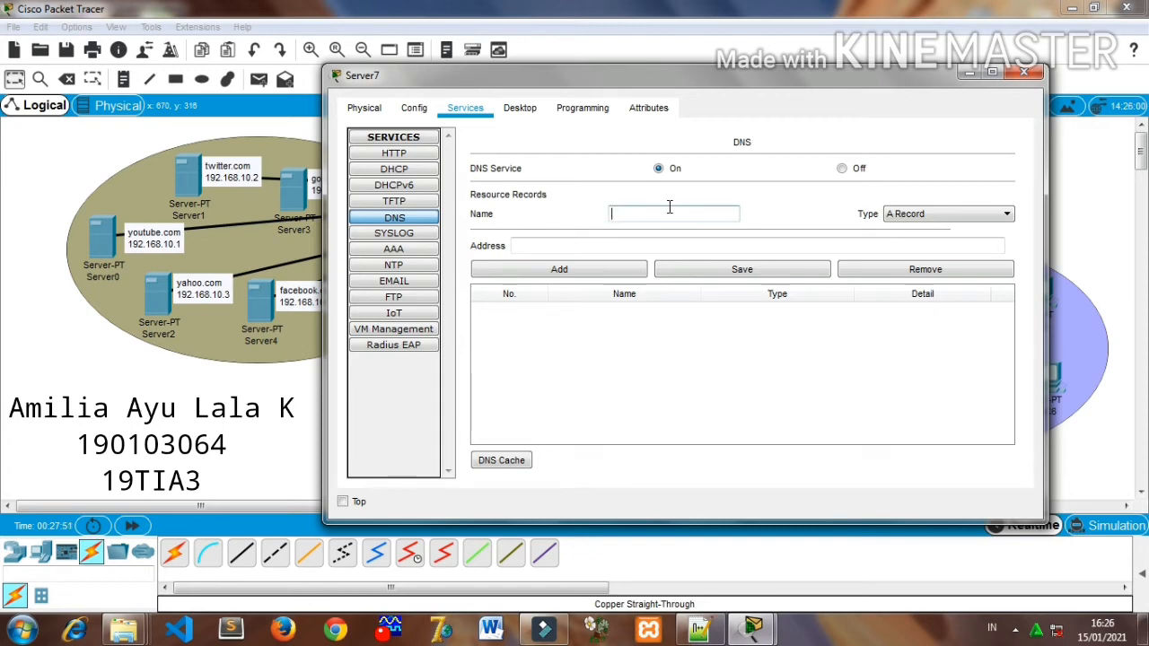
{"action": "type", "text": "youtube"}
{"action": "left_click", "coordinate": [689, 244]}
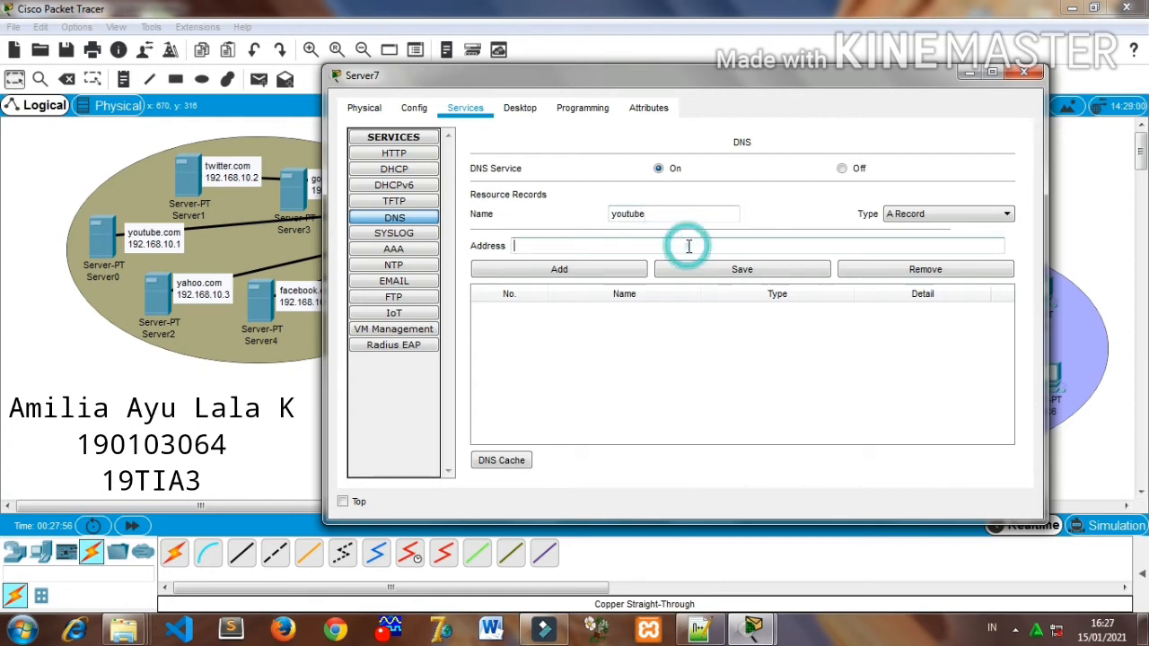
{"action": "type", "text": "192.168.10.1"}
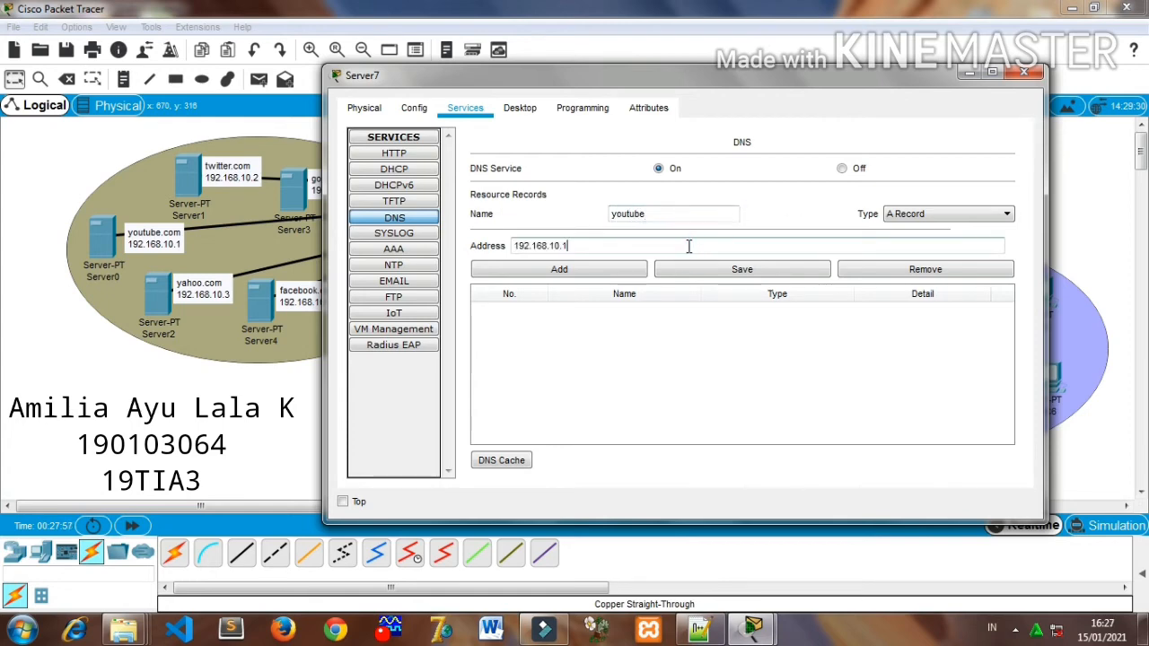
{"action": "left_click", "coordinate": [631, 268]}
- Remove the youtube record from the DNS resource records
{"action": "left_click", "coordinate": [636, 208]}
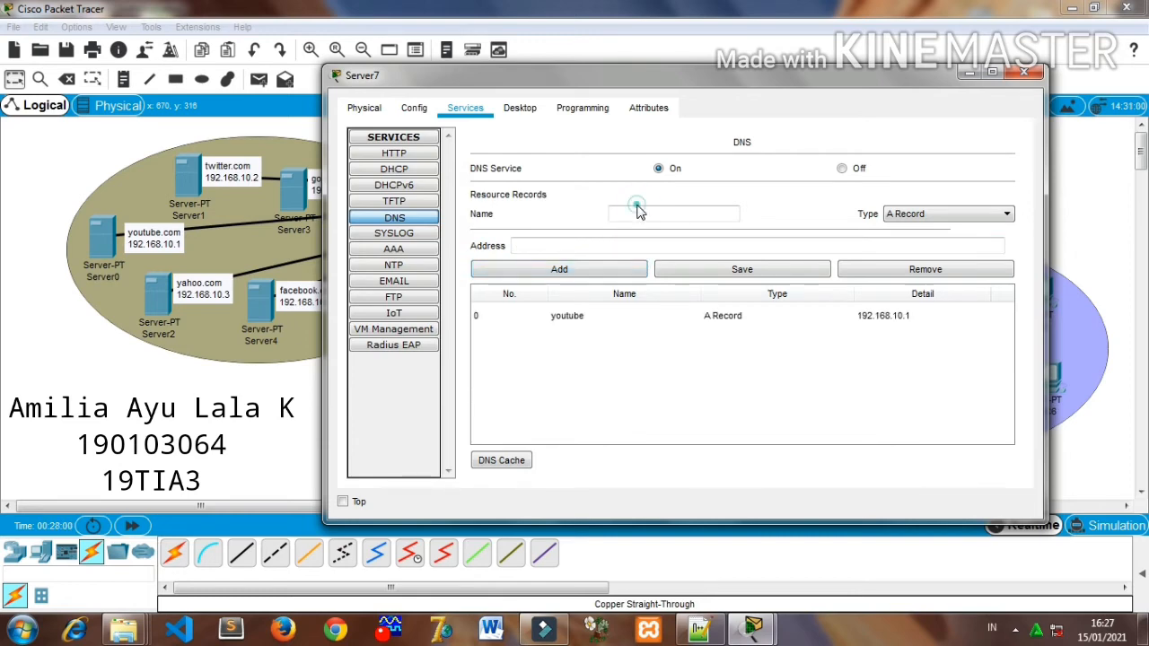
{"action": "type", "text": "tube"}
{"action": "left_click", "coordinate": [641, 310]}
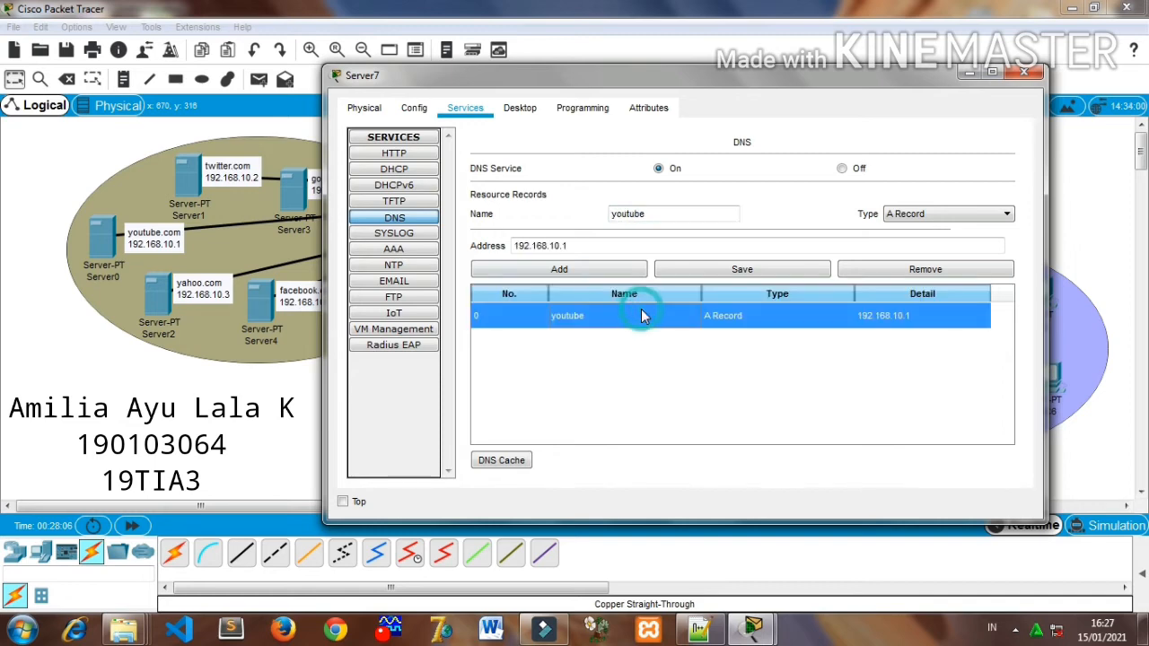
{"action": "double_click", "coordinate": [877, 263]}
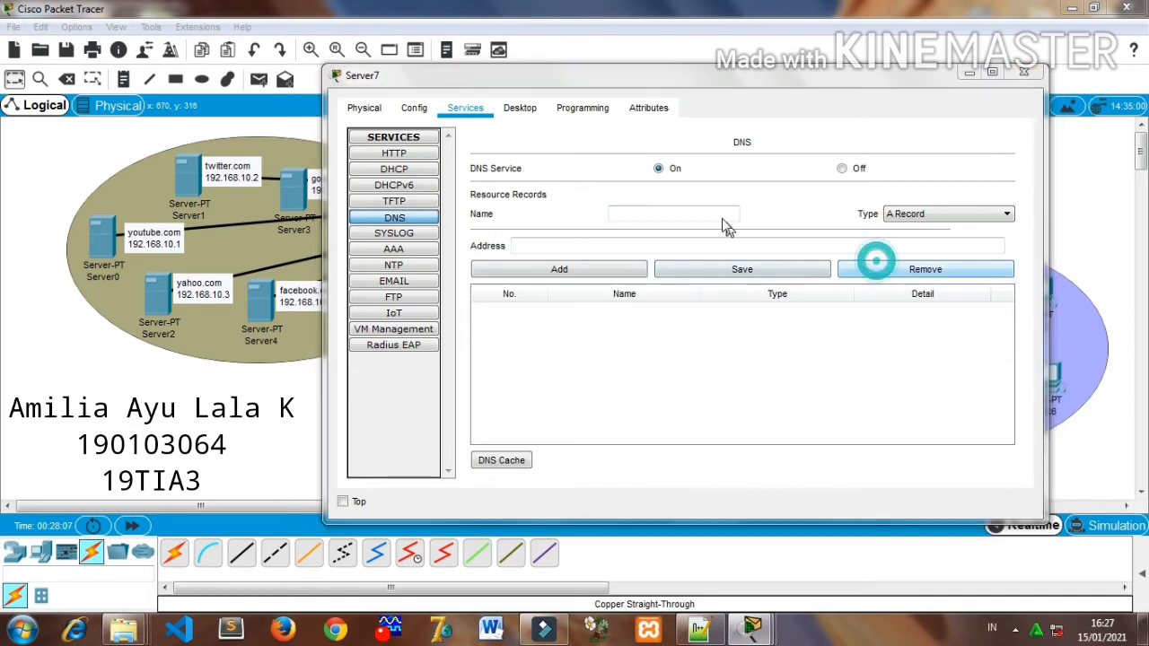
{"action": "left_click", "coordinate": [650, 255]}
- Add a DNS A record named youtube.com with the address 192.168.10.1
{"action": "left_click", "coordinate": [658, 214]}
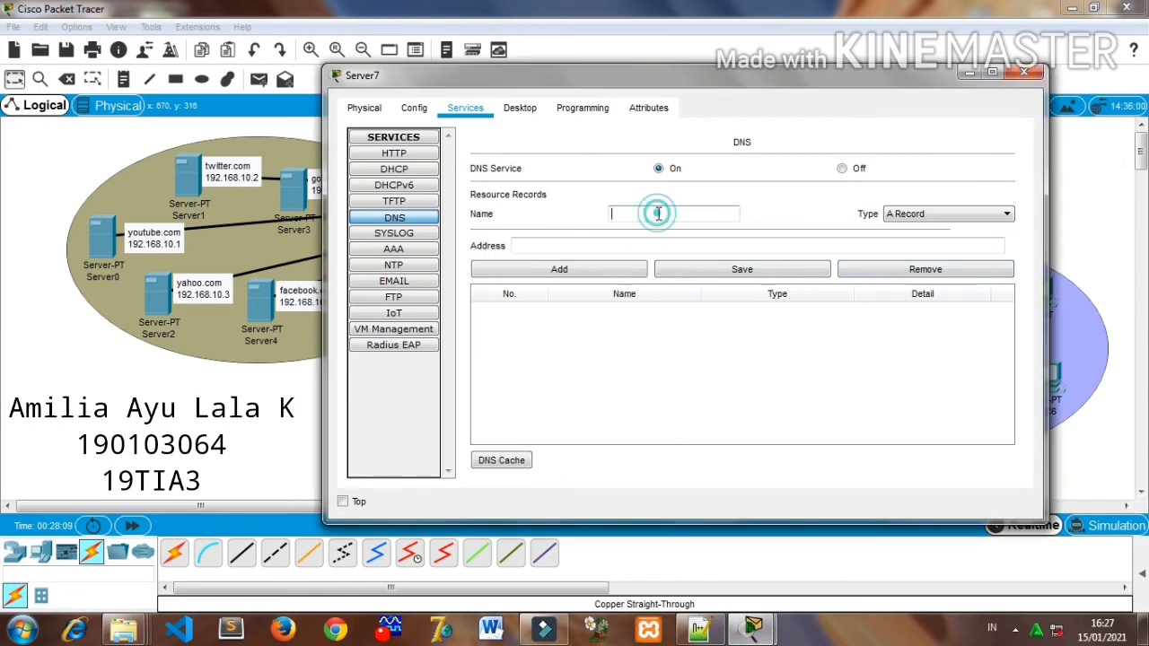
{"action": "type", "text": "utube.com"}
{"action": "left_click", "coordinate": [657, 245]}
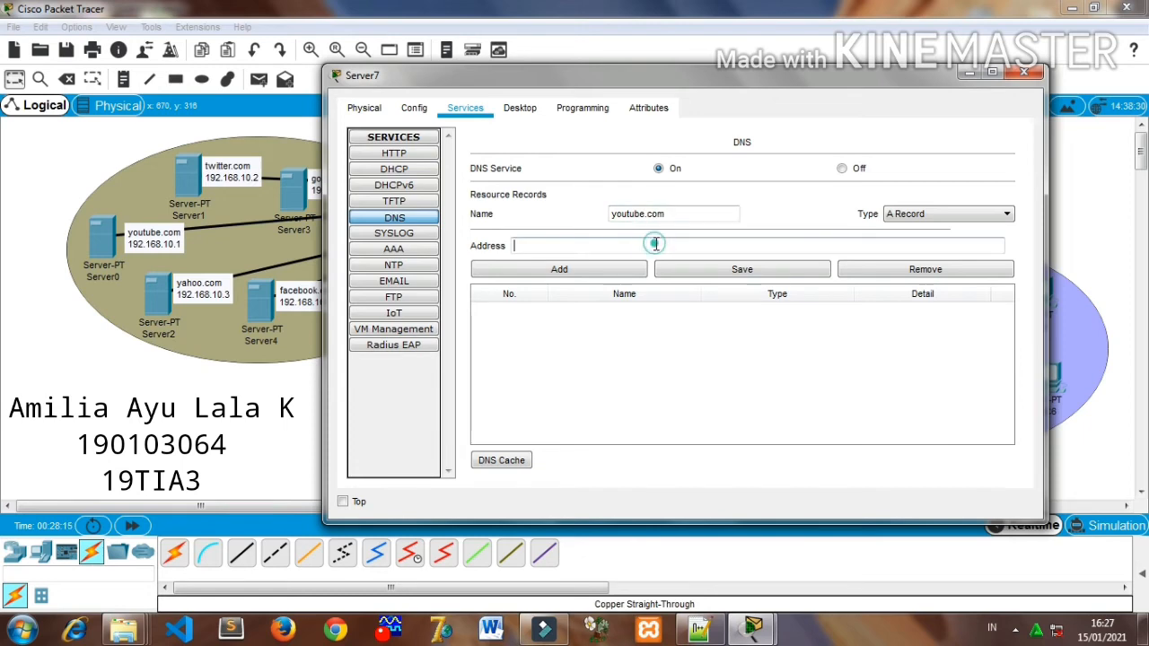
{"action": "type", "text": "192.168.10.1"}
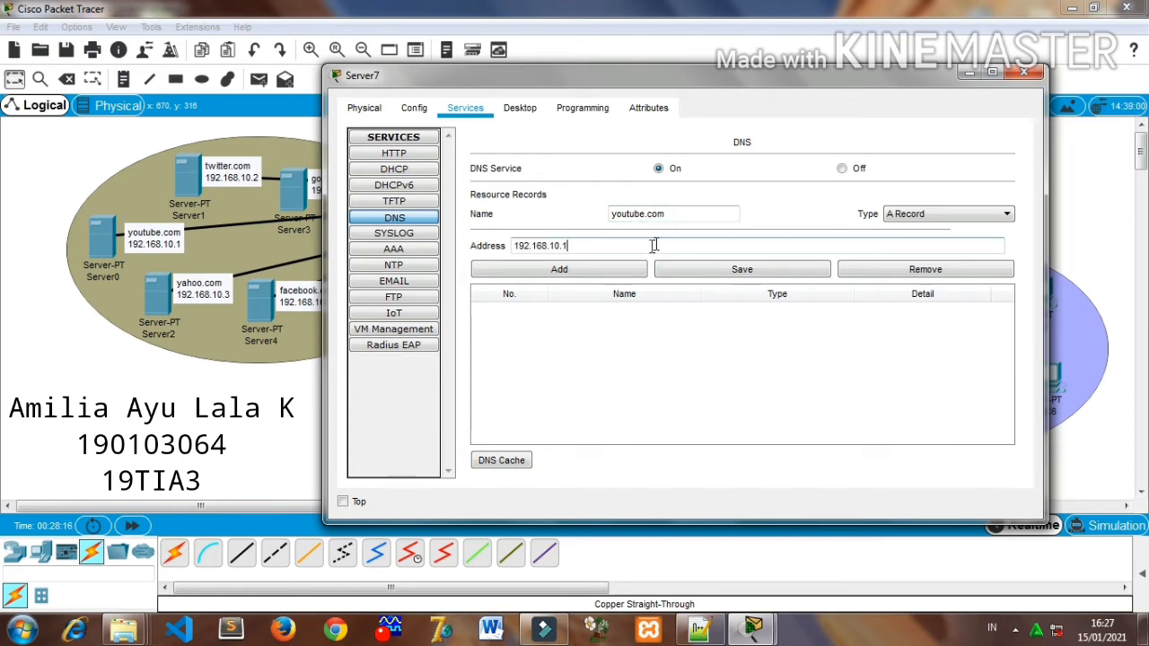
{"action": "left_click", "coordinate": [598, 273]}
- Add a DNS A record named twitter.com with the address 192.168.10.2
{"action": "left_click", "coordinate": [638, 213]}
{"action": "type", "text": "t"}
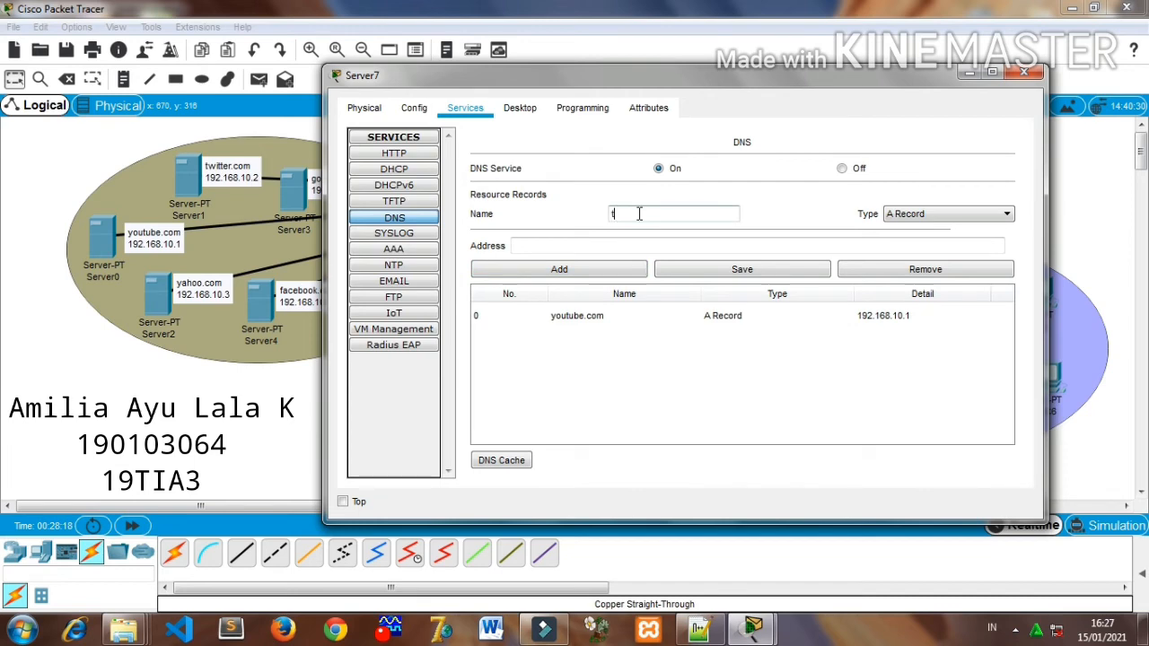
{"action": "key", "text": "BackSpace"}
{"action": "key", "text": "BackSpace"}
{"action": "key", "text": "BackSpace"}
{"action": "key", "text": "BackSpace"}
{"action": "left_click", "coordinate": [631, 245]}
{"action": "type", "text": "192.168.10.1"}
{"action": "type", "text": "2"}
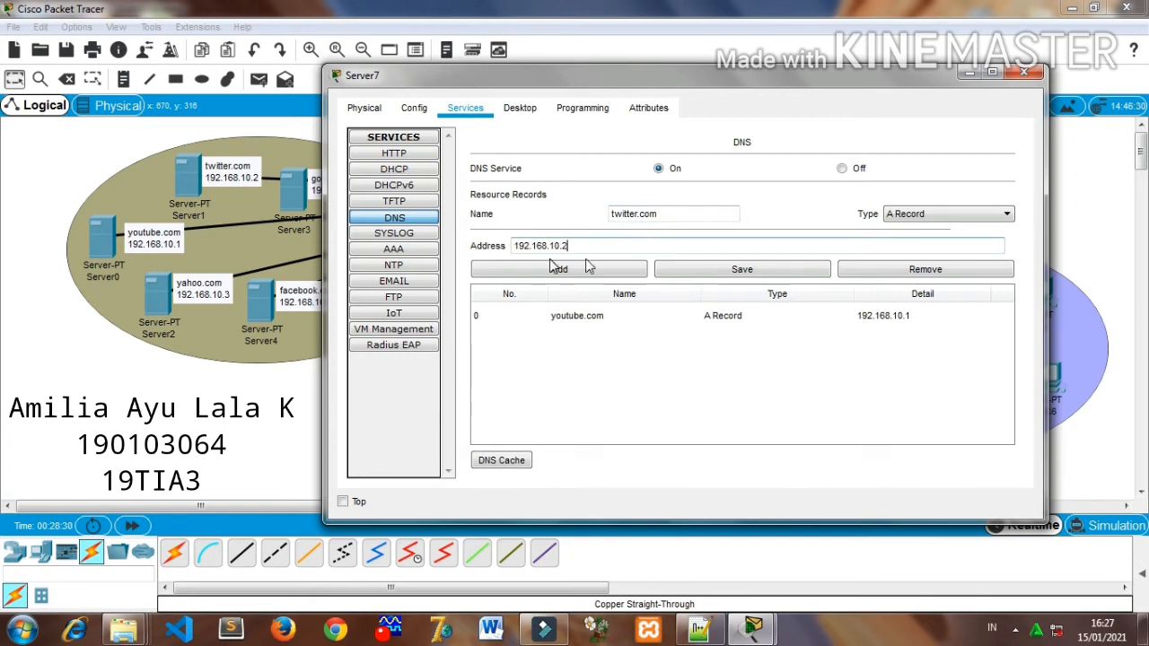
{"action": "left_click", "coordinate": [573, 277]}
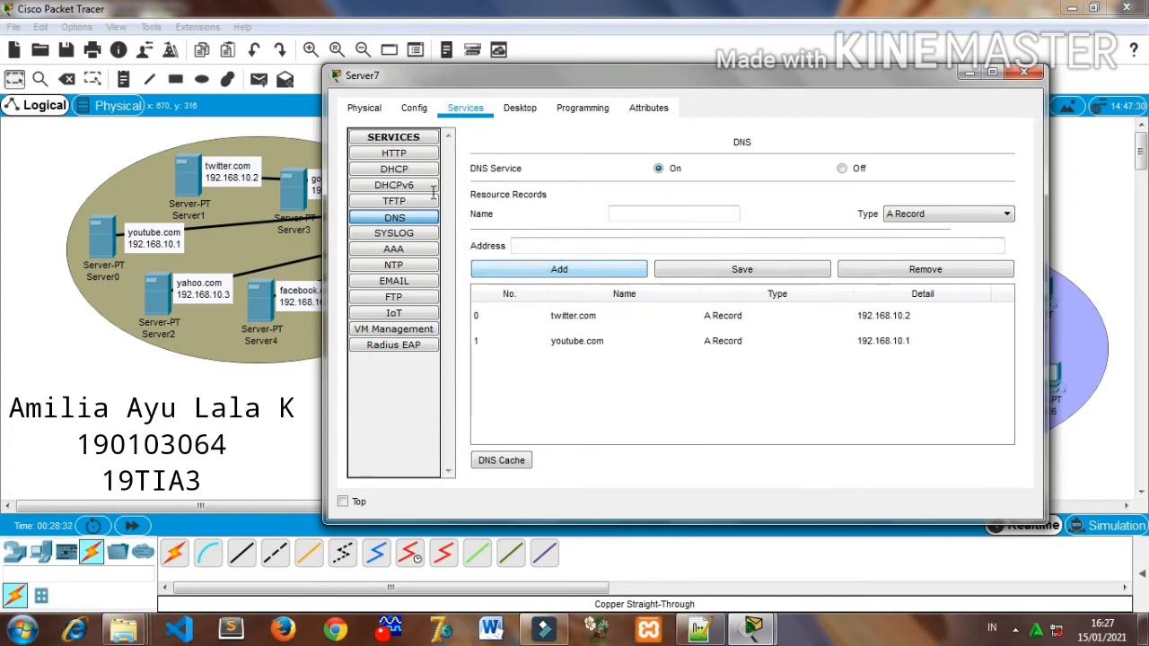
- Add a DNS A record named yahoo.com with the address 192.168.10.3
{"action": "left_click", "coordinate": [631, 213]}
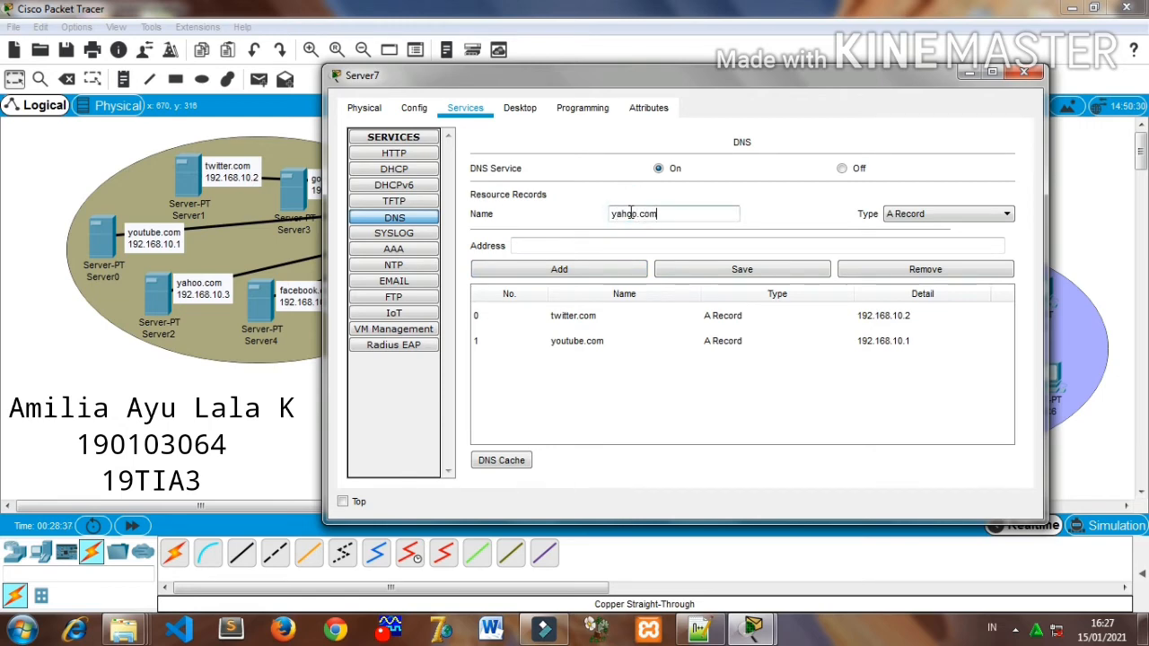
{"action": "left_click", "coordinate": [633, 245]}
{"action": "type", "text": "192.168.10.1"}
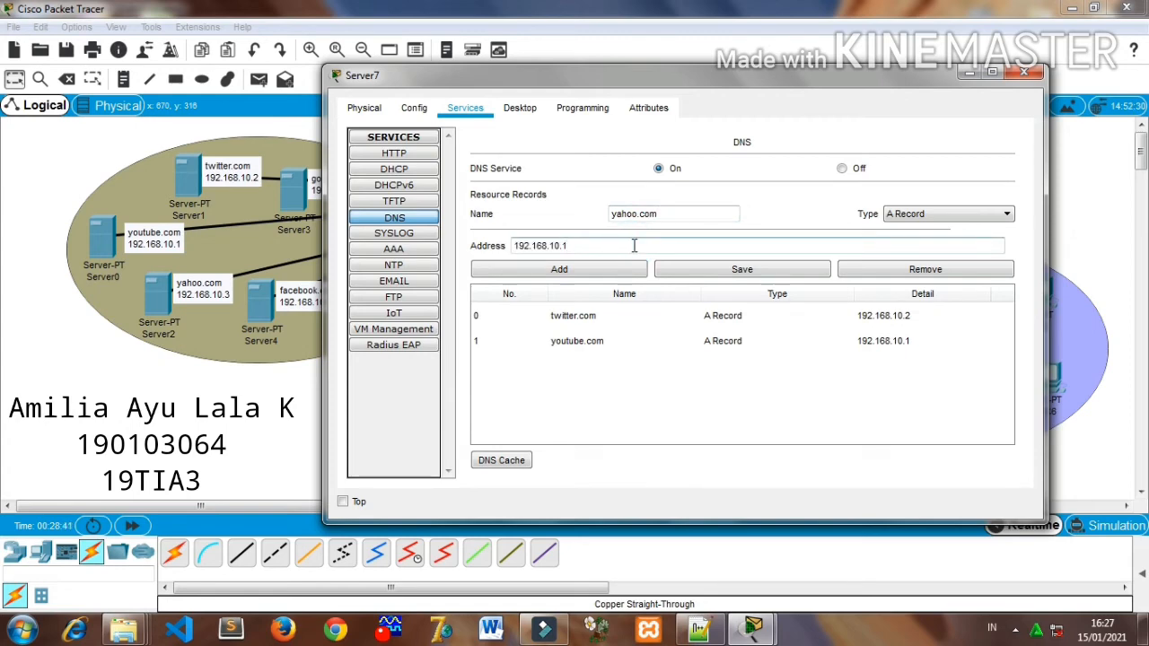
{"action": "left_click", "coordinate": [622, 270]}
- Add a DNS A record named google.com with the address 192.168.10.4, moving the Server7 window aside to uncover the server labels
{"action": "left_click", "coordinate": [656, 213]}
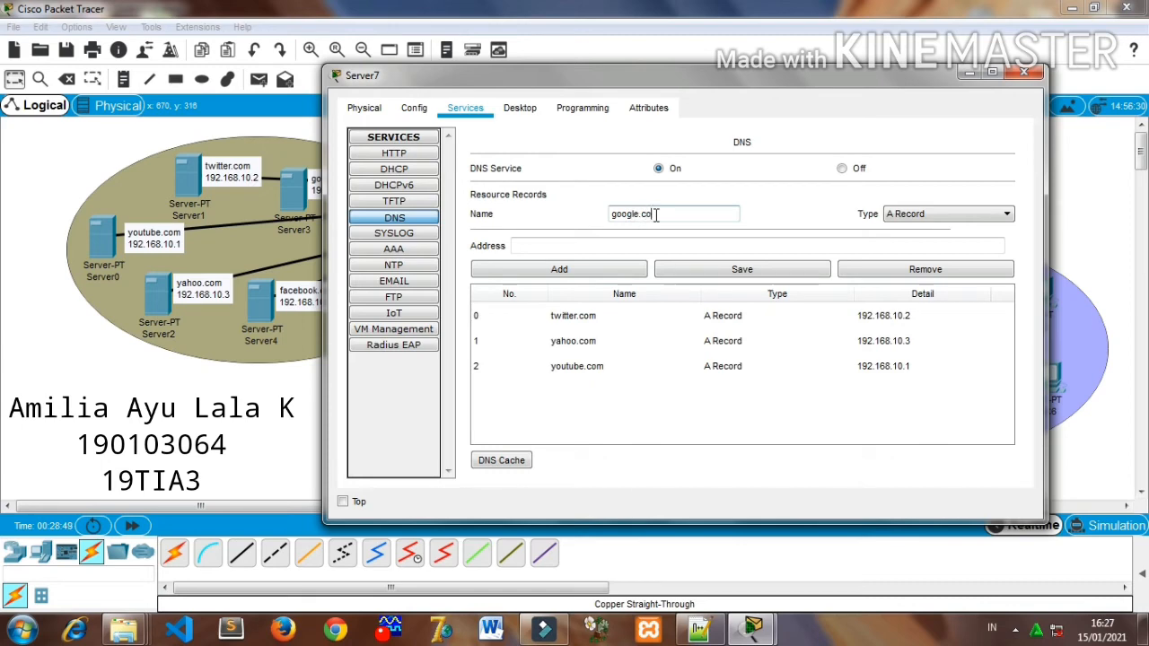
{"action": "left_click", "coordinate": [650, 246]}
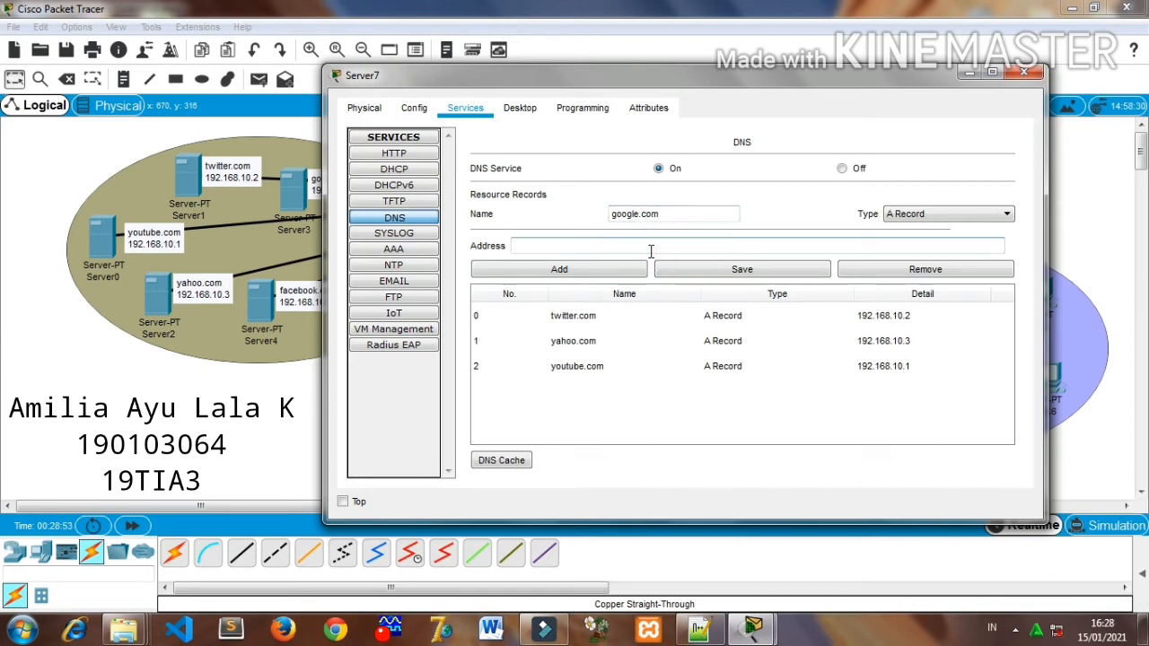
{"action": "type", "text": "192.168.10.1"}
{"action": "left_click_drag", "start_coordinate": [456, 76], "coordinate": [529, 72]}
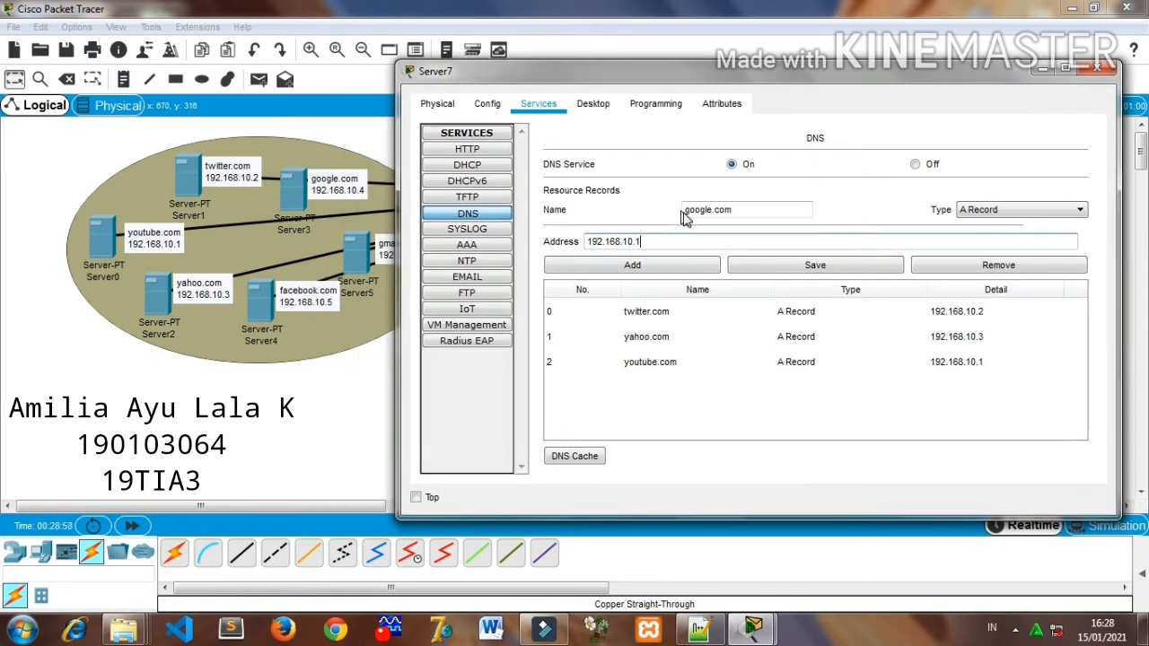
{"action": "left_click", "coordinate": [705, 267]}
- Add a DNS A record named facebook.com with the address 192.168.10.5
{"action": "left_click", "coordinate": [724, 208]}
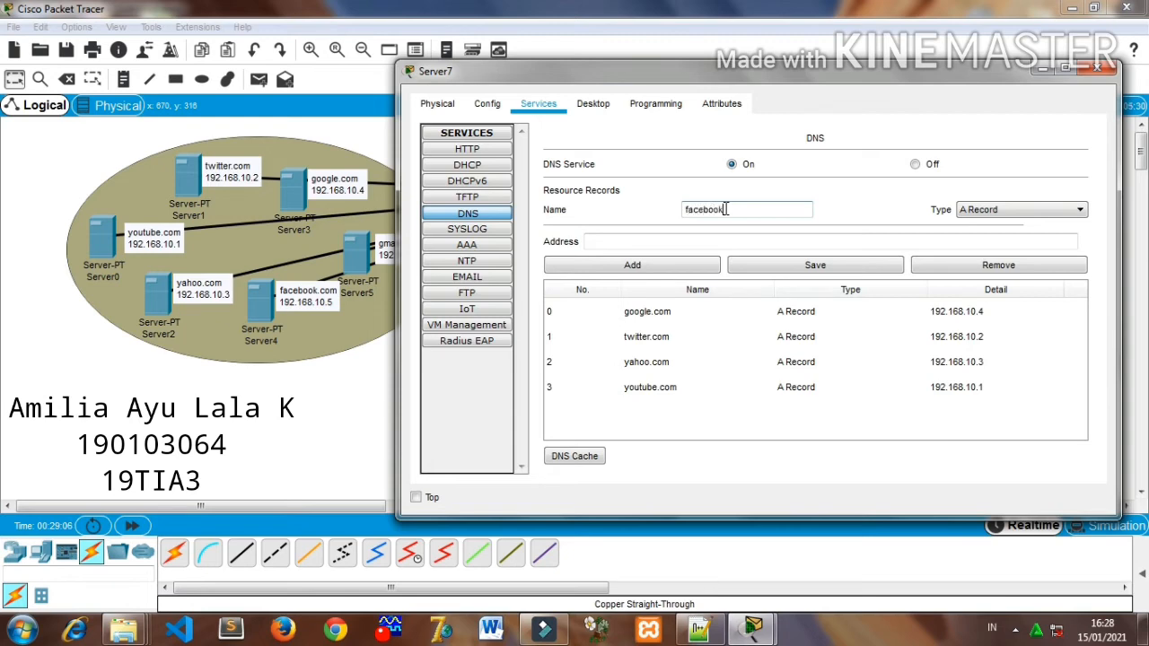
{"action": "left_click", "coordinate": [710, 235]}
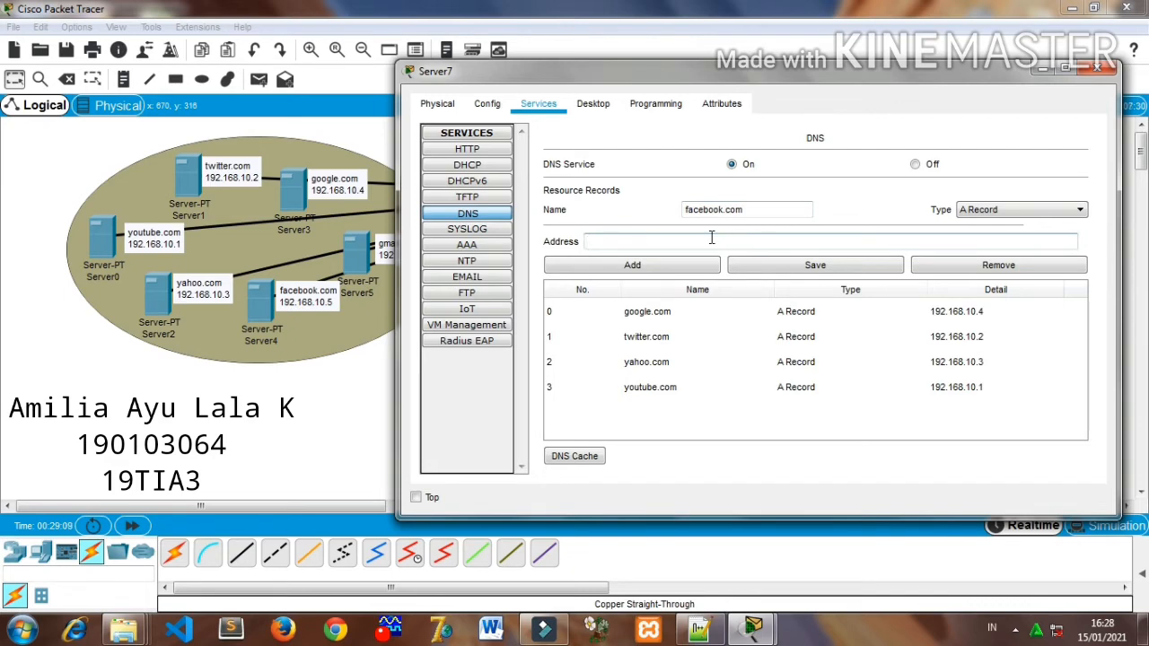
{"action": "type", "text": "192.168.10.5"}
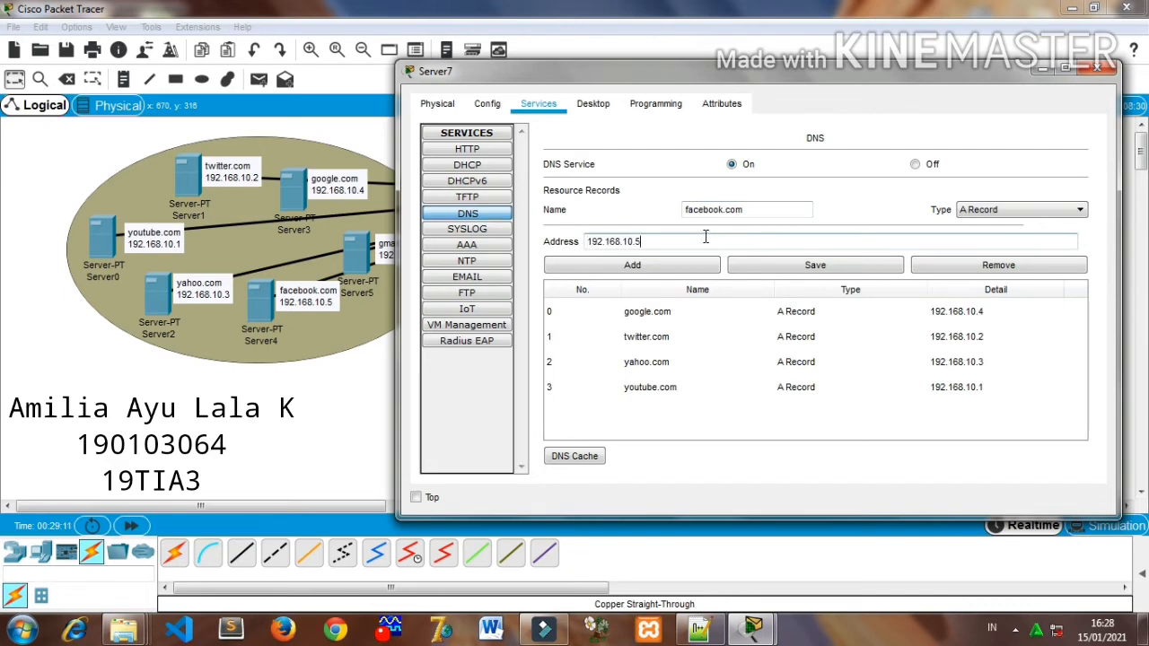
{"action": "left_click", "coordinate": [621, 266]}
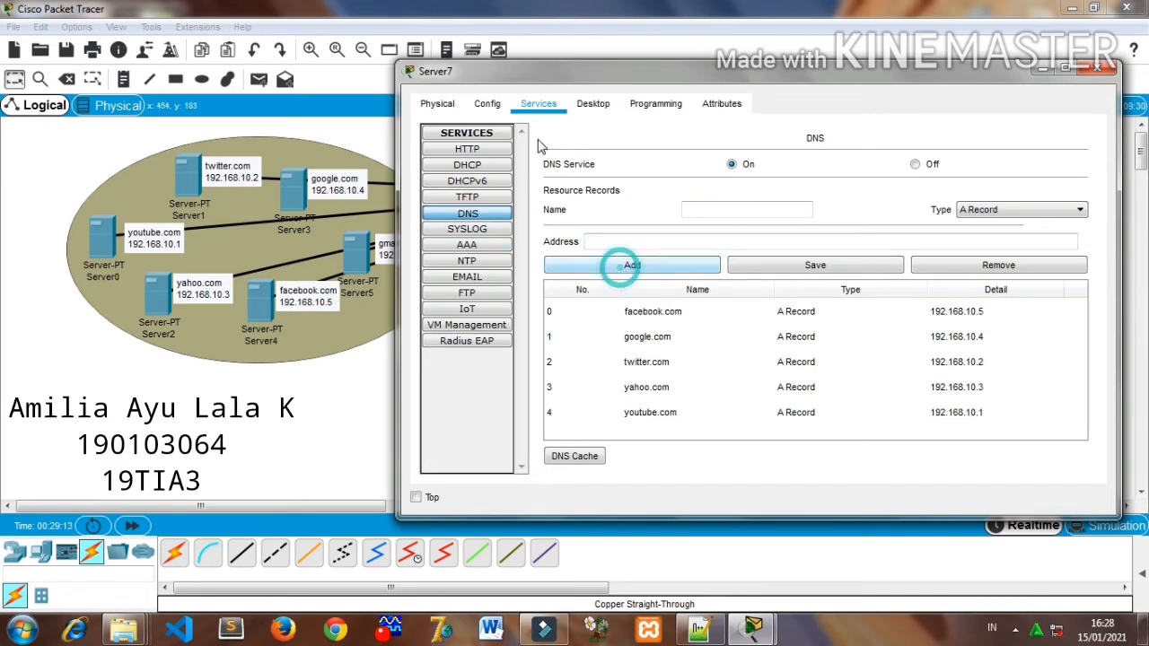
- Add a DNS A record named gmail.com with the address 192.168.10.6
{"action": "left_click", "coordinate": [720, 211]}
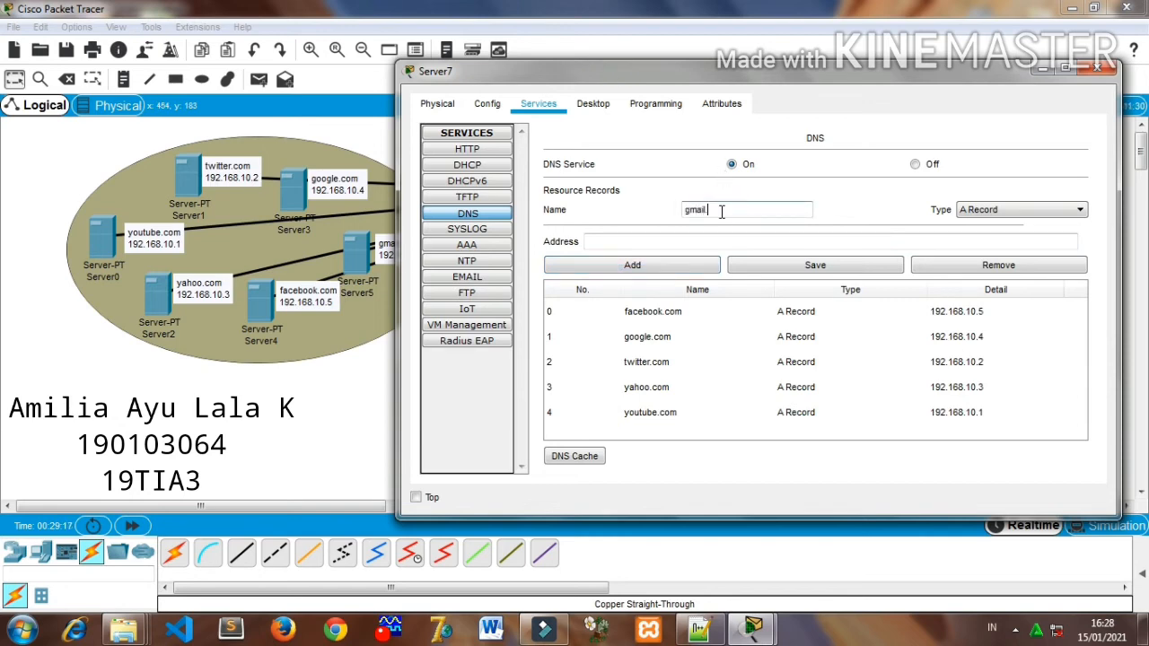
{"action": "left_click", "coordinate": [716, 238]}
{"action": "type", "text": "192.168.10.1"}
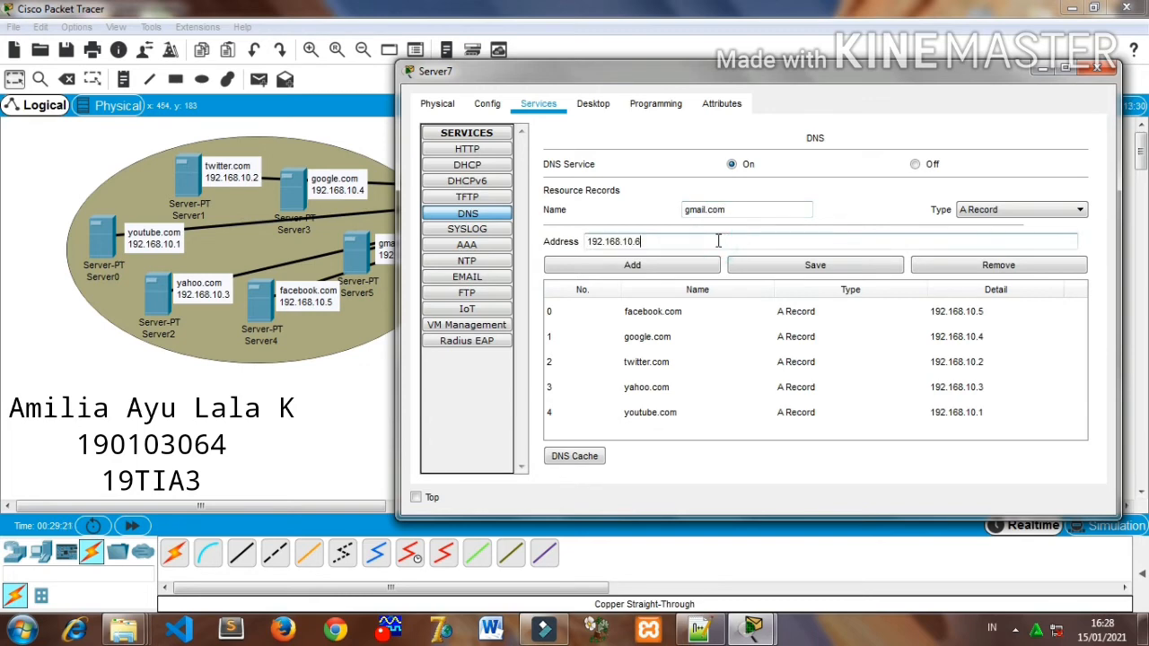
{"action": "left_click", "coordinate": [679, 266]}
- Add a DNS A record named dhcp server with the address 192.168.10.7
{"action": "left_click", "coordinate": [693, 210]}
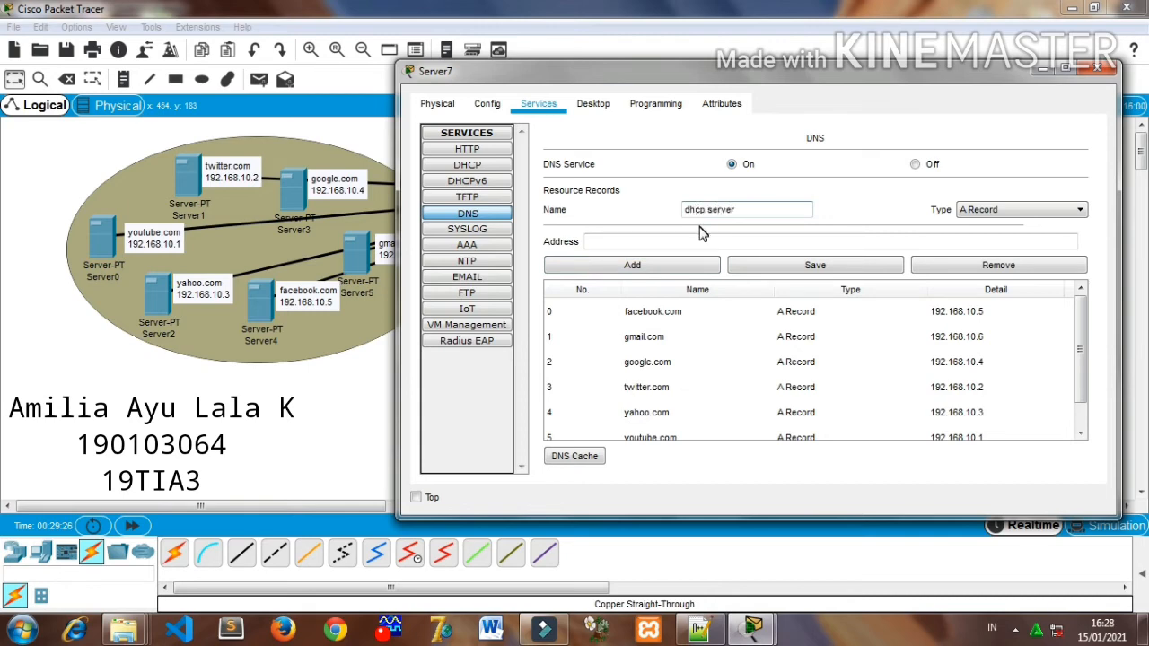
{"action": "left_click", "coordinate": [698, 239]}
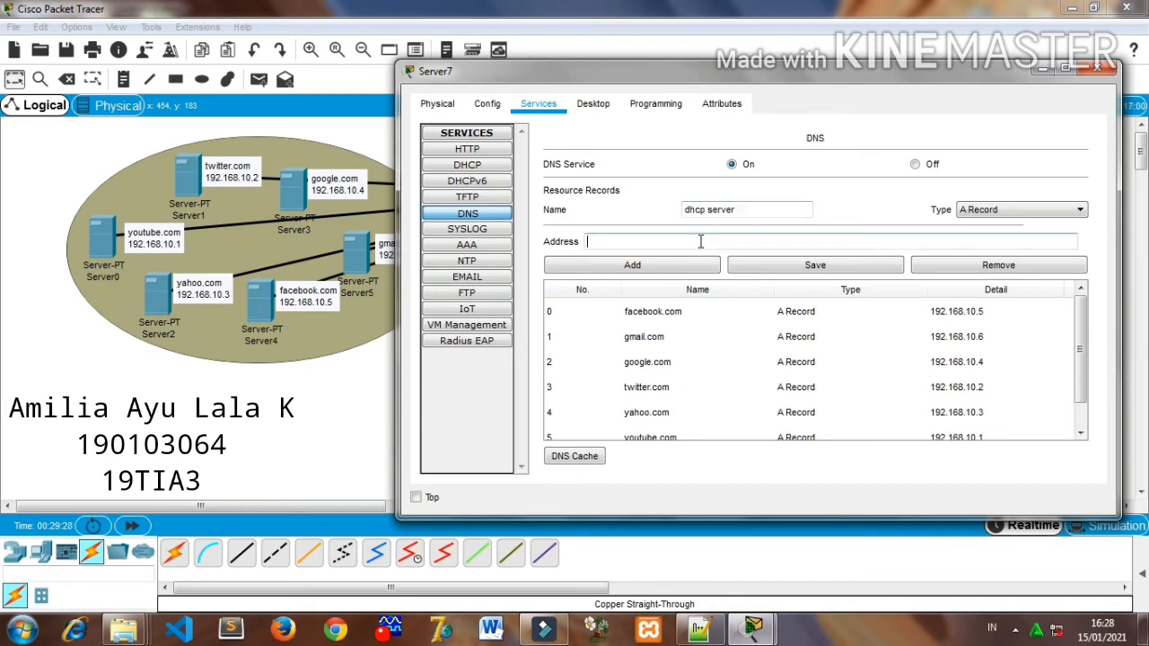
{"action": "type", "text": "192.168.10.1"}
{"action": "left_click", "coordinate": [682, 266]}
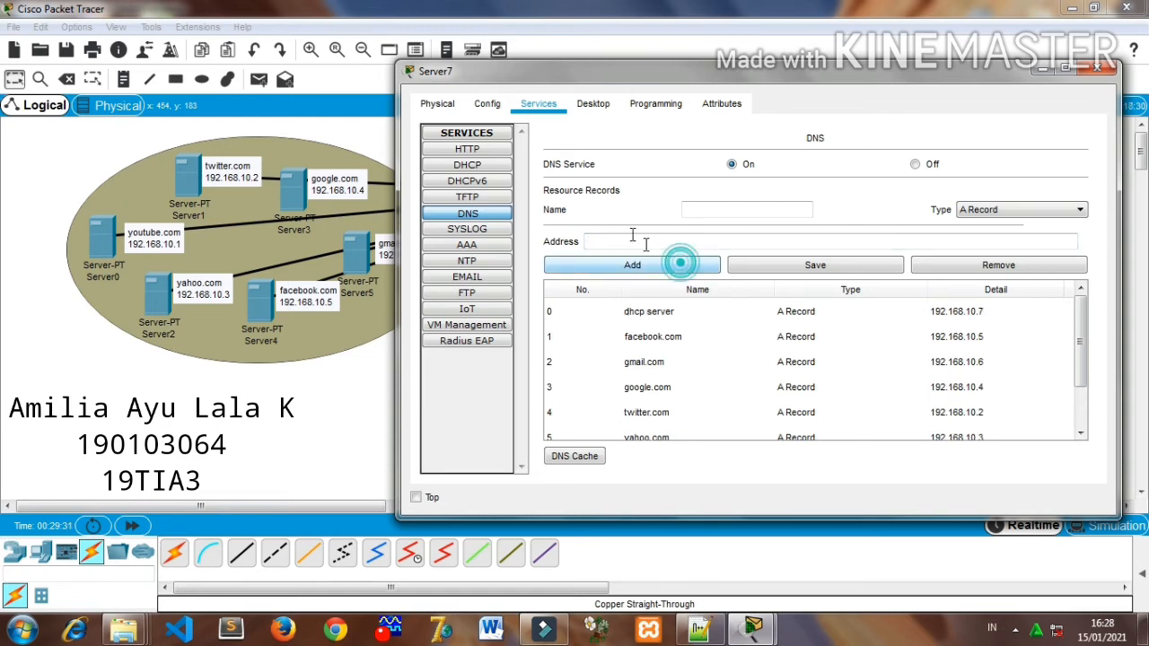
- Try to save the DNS resource records and close the Server7 window
{"action": "left_click", "coordinate": [804, 270]}
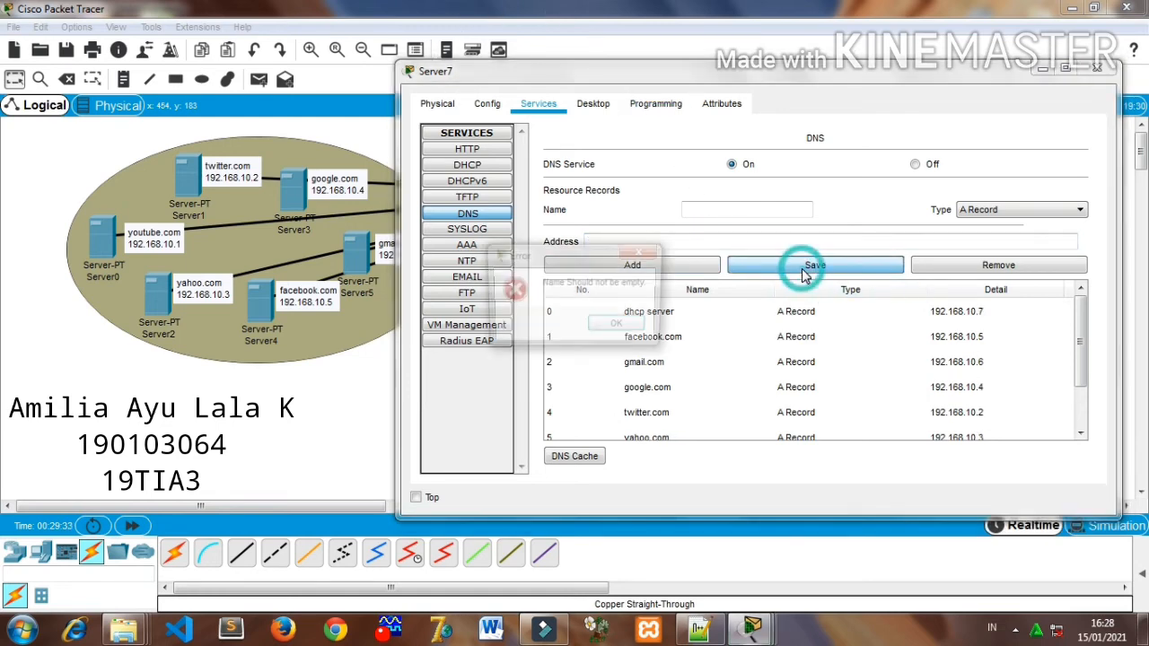
{"action": "left_click", "coordinate": [653, 258]}
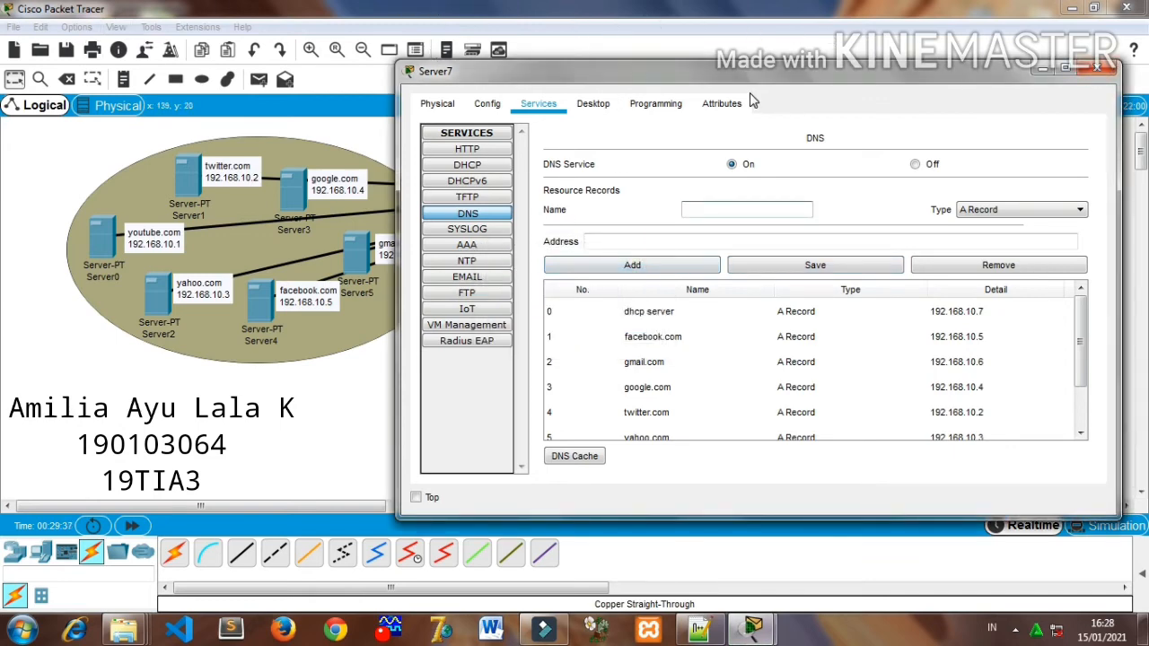
{"action": "left_click", "coordinate": [1097, 69]}
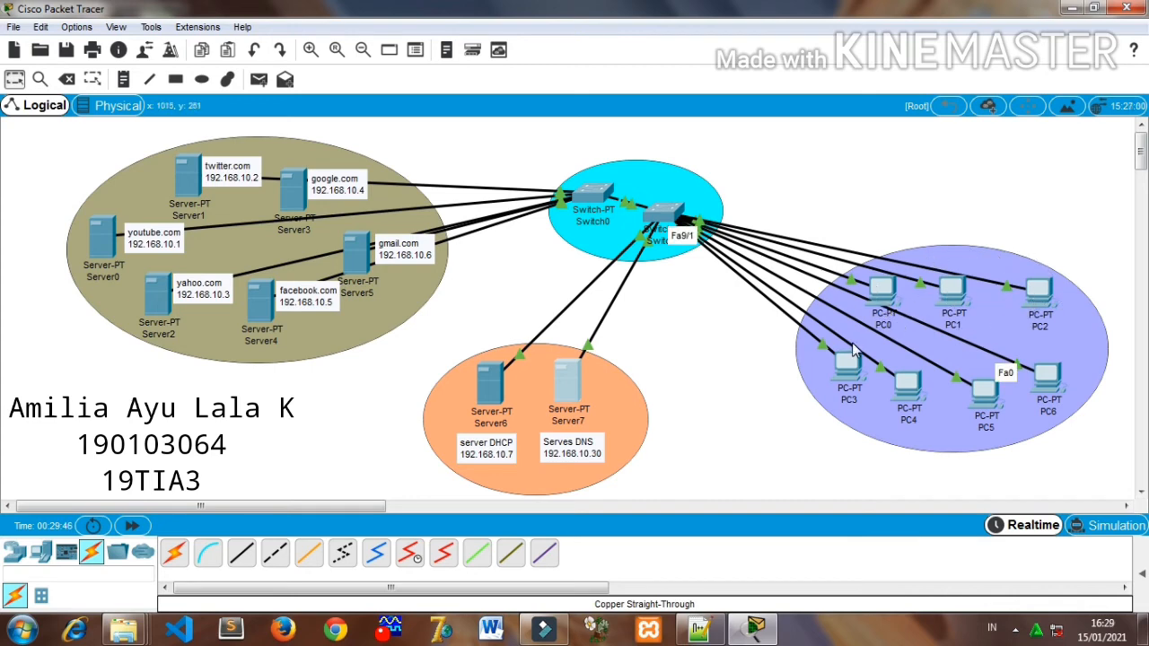
- Clear the leftover Fa9/1 and Fa0 port labels from the workspace
{"action": "left_click", "coordinate": [1080, 351]}
{"action": "left_click", "coordinate": [1057, 447]}
{"action": "left_click", "coordinate": [1003, 376]}
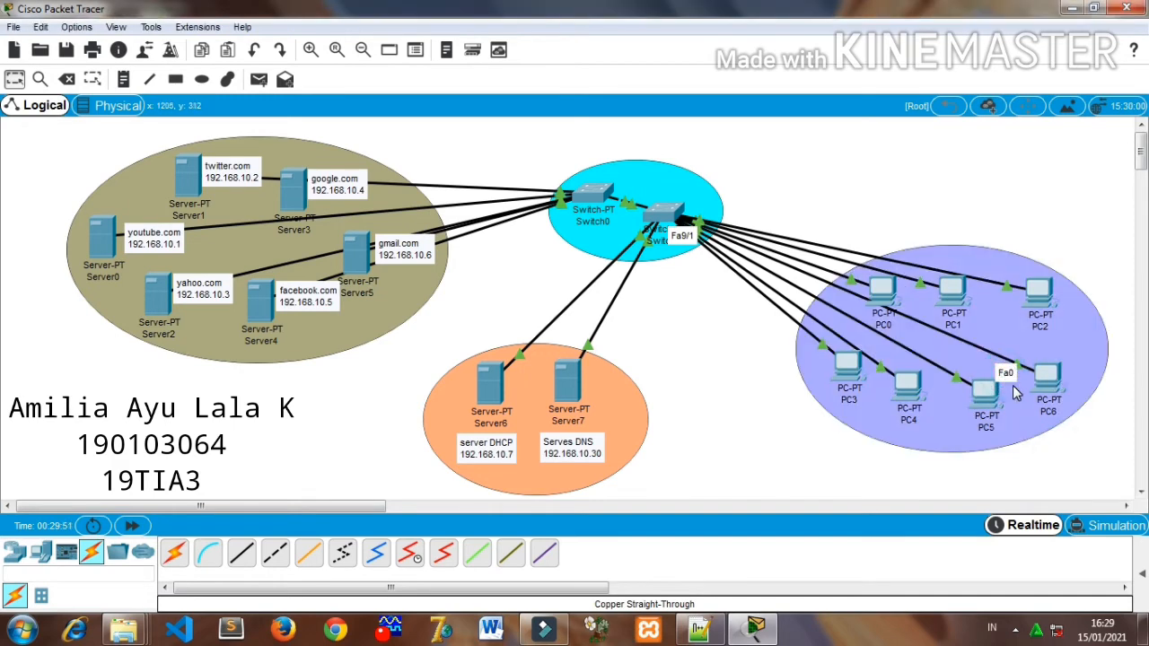
{"action": "left_click", "coordinate": [1016, 395]}
{"action": "left_click", "coordinate": [1039, 450]}
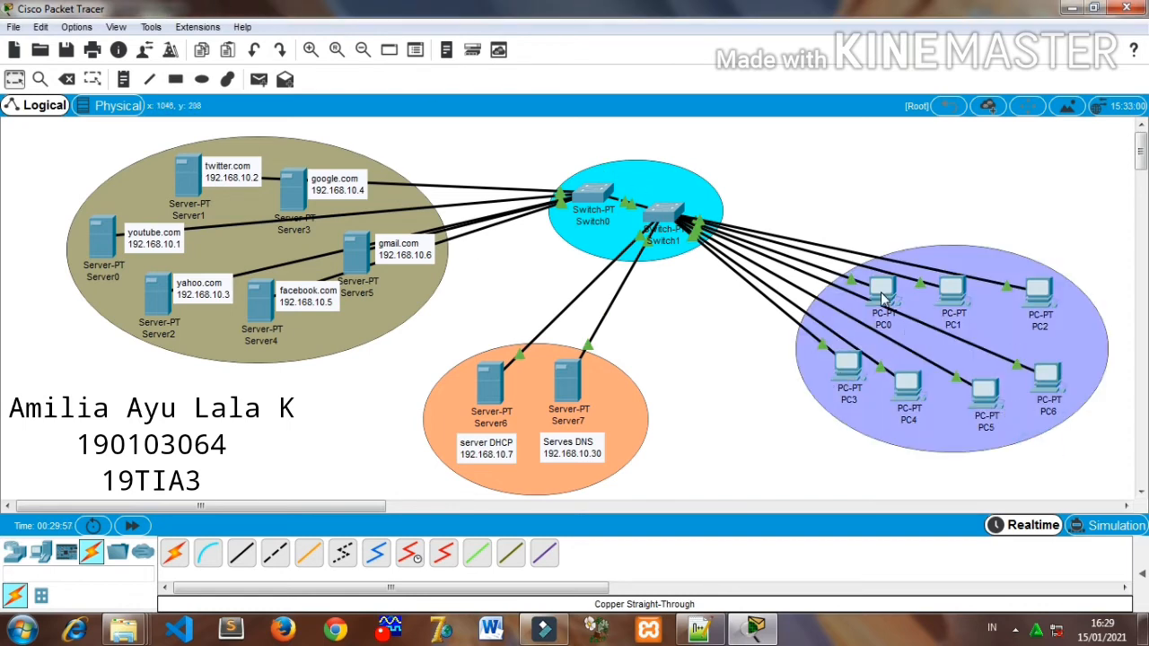
- Check the planned static and dynamic client allocation in the Notepad++ notes, return to Packet Tracer and inspect PC0's network details
{"action": "mouse_move", "coordinate": [882, 297]}
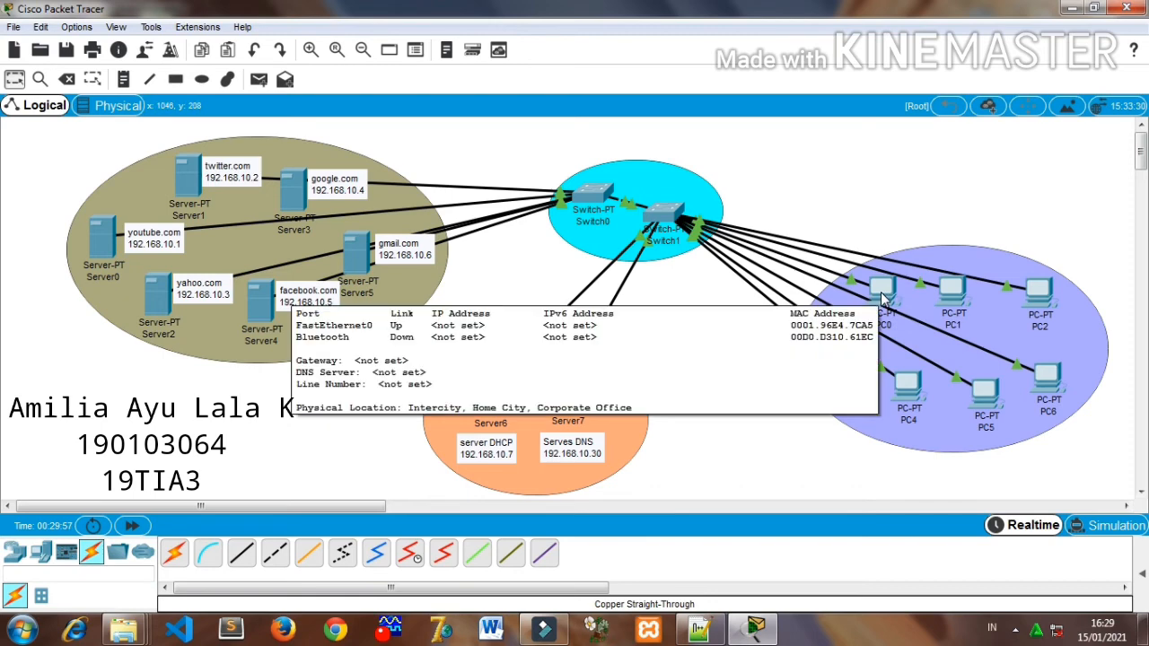
{"action": "left_click", "coordinate": [698, 629]}
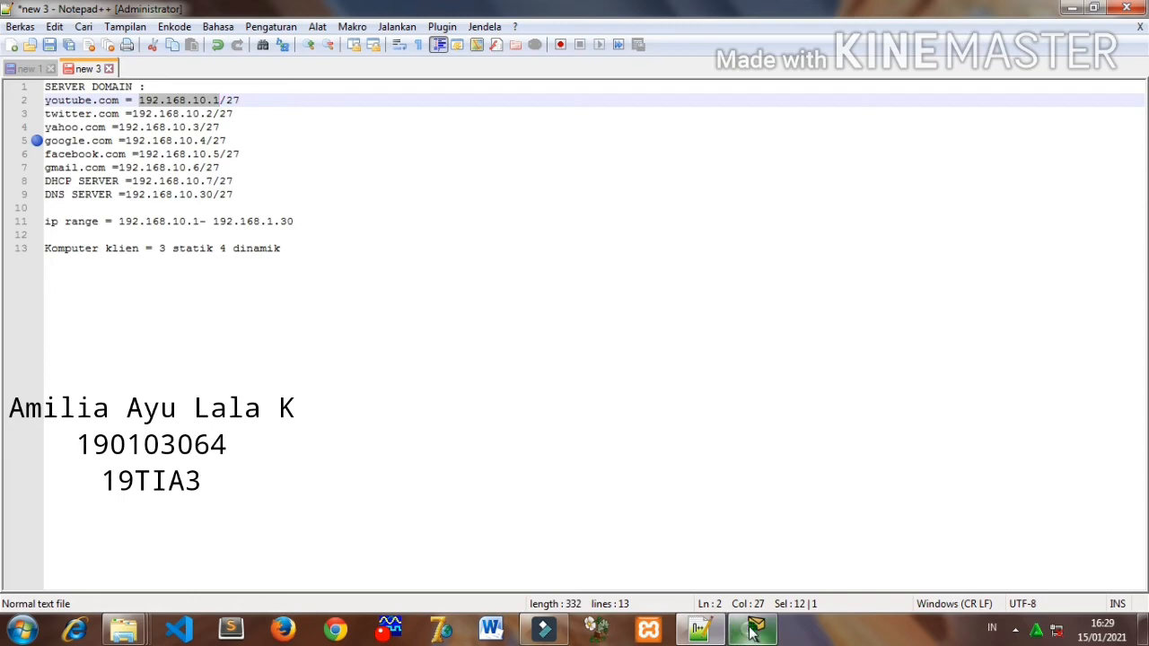
{"action": "left_click", "coordinate": [752, 632]}
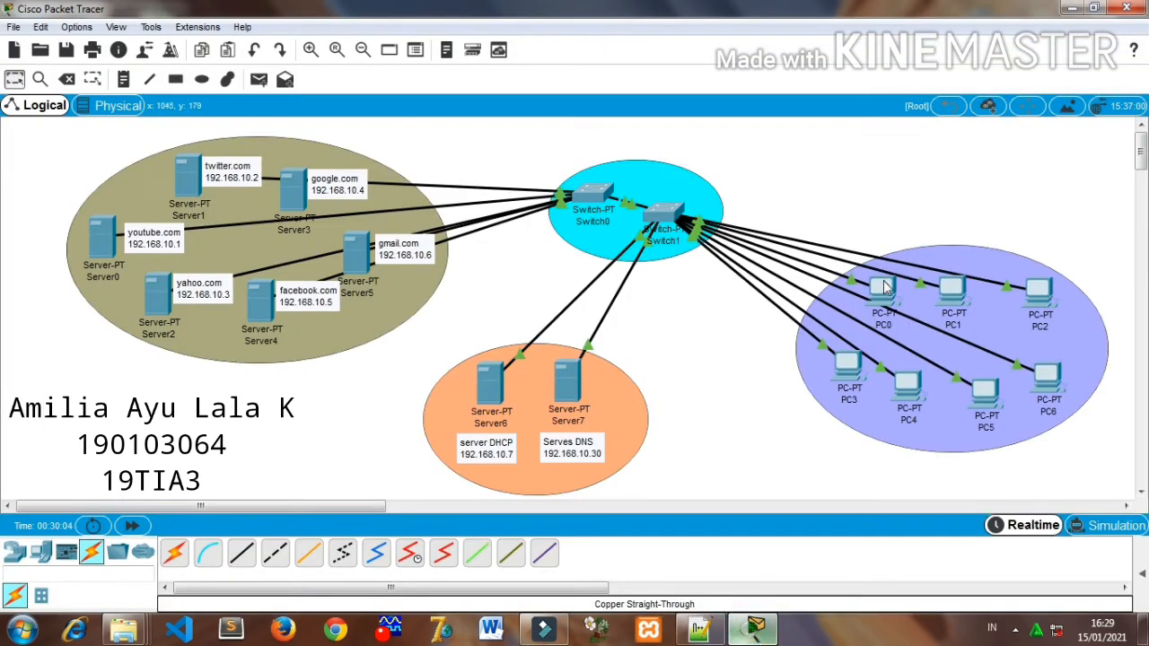
{"action": "mouse_move", "coordinate": [884, 293]}
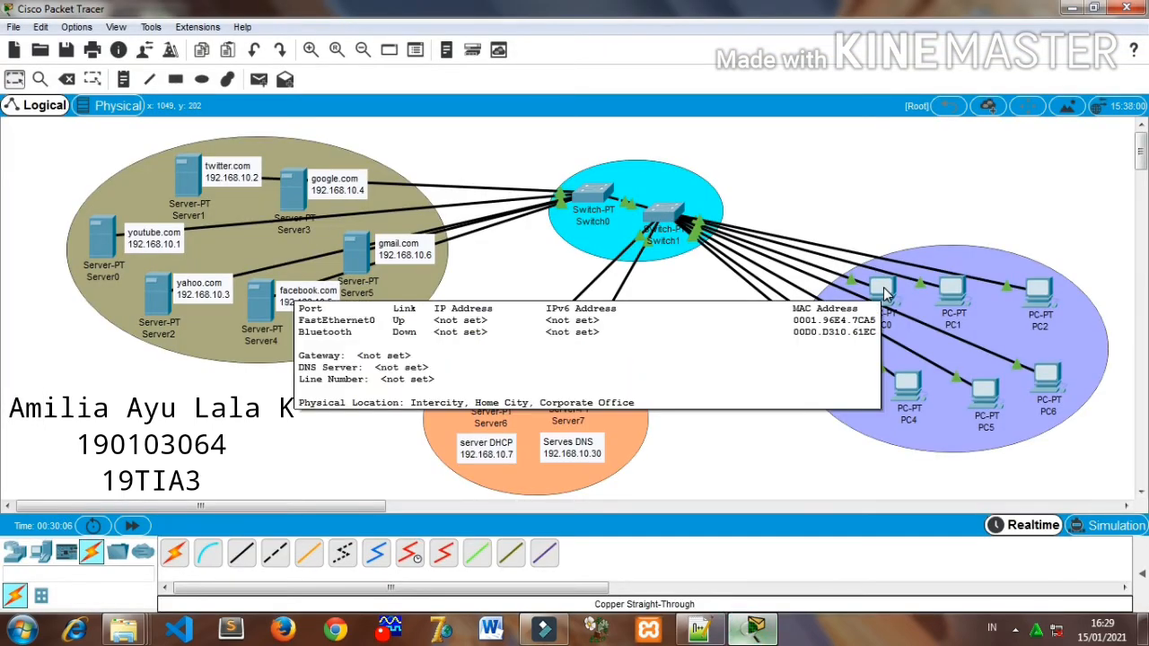
- Set PC3's IPv4 configuration to obtain its address by DHCP and close its window
{"action": "left_click", "coordinate": [844, 376]}
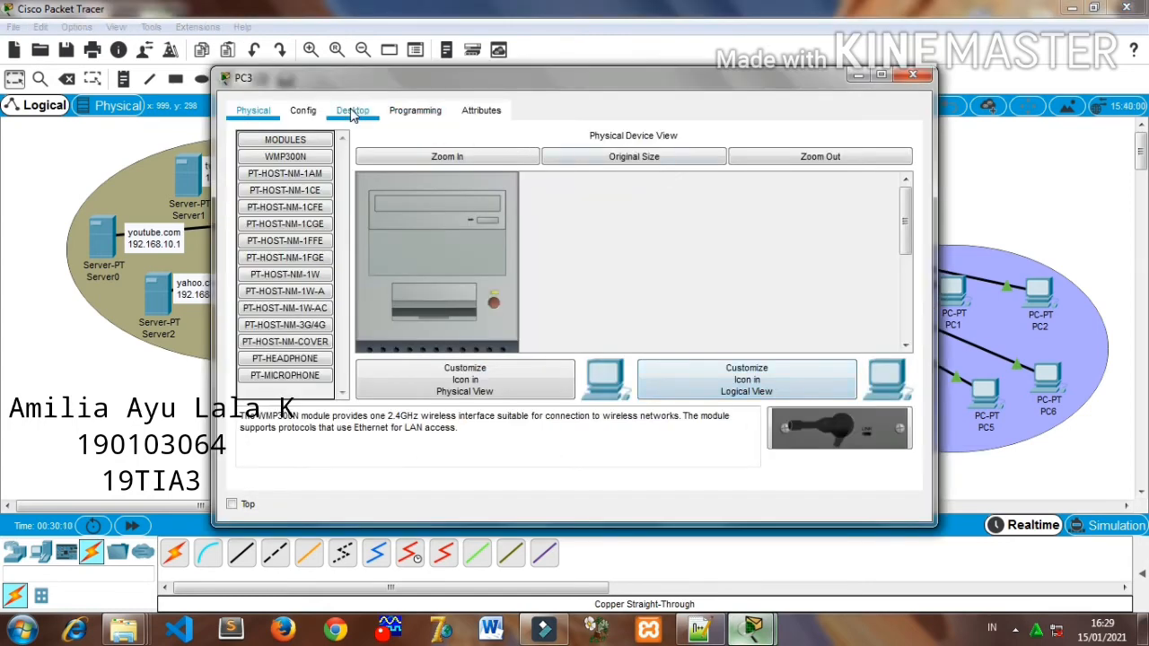
{"action": "left_click", "coordinate": [351, 111]}
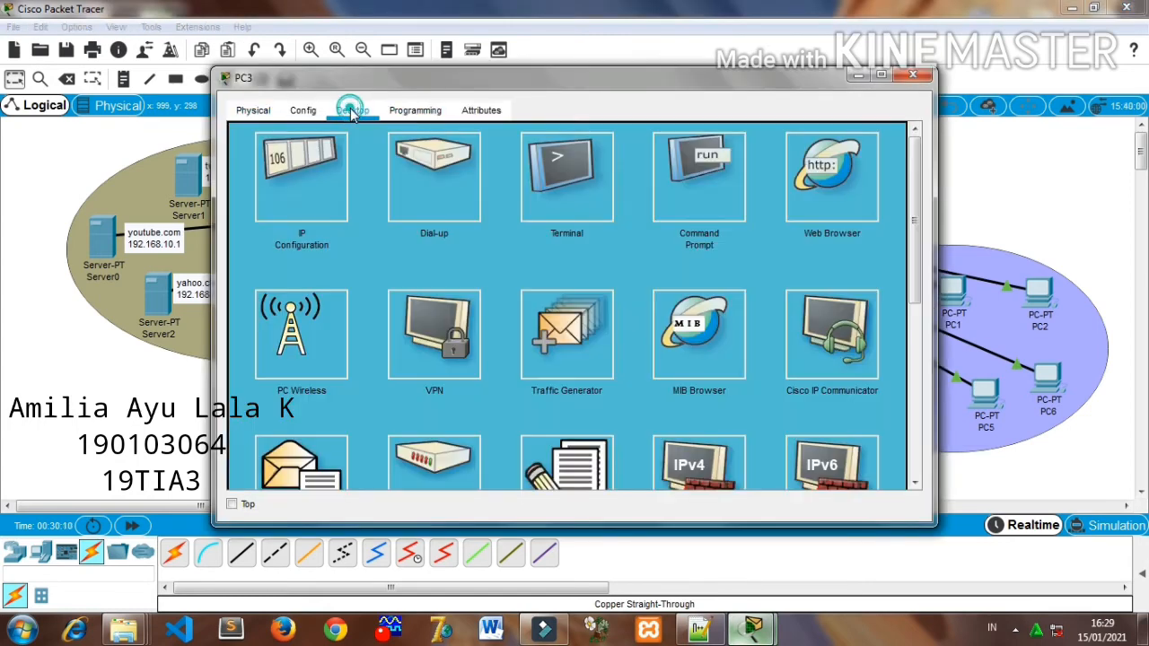
{"action": "left_click", "coordinate": [301, 176]}
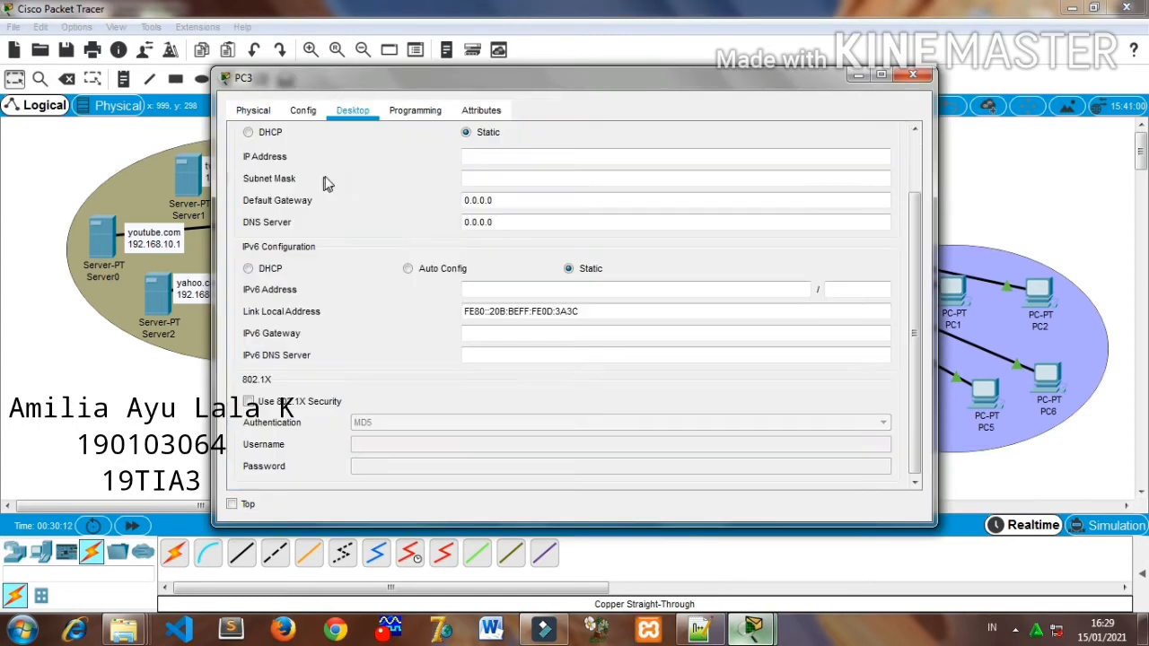
{"action": "left_click", "coordinate": [248, 132]}
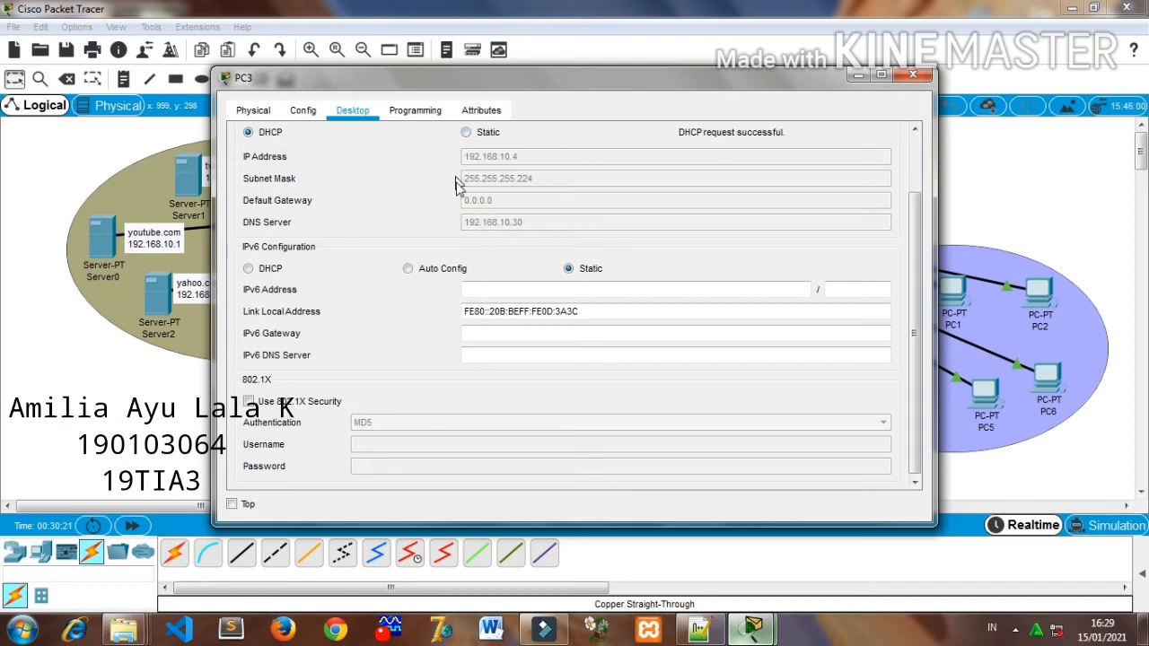
{"action": "left_click", "coordinate": [916, 77]}
- Set PC4's IPv4 configuration to obtain its address by DHCP and close its window
{"action": "left_click", "coordinate": [908, 388]}
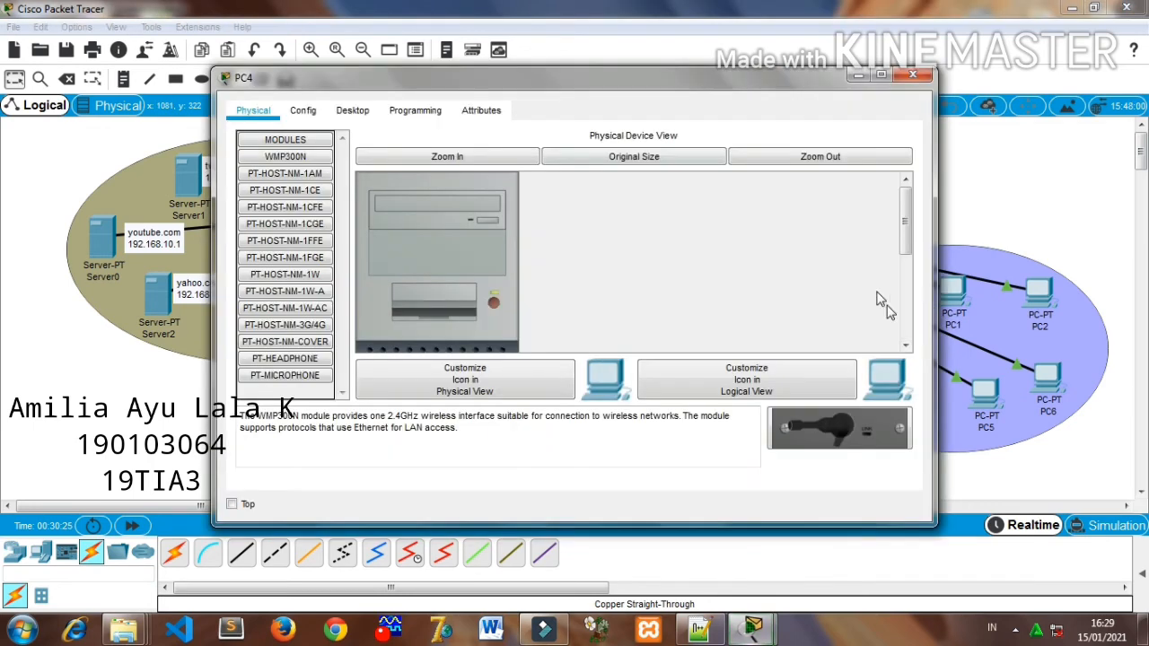
{"action": "left_click", "coordinate": [304, 111]}
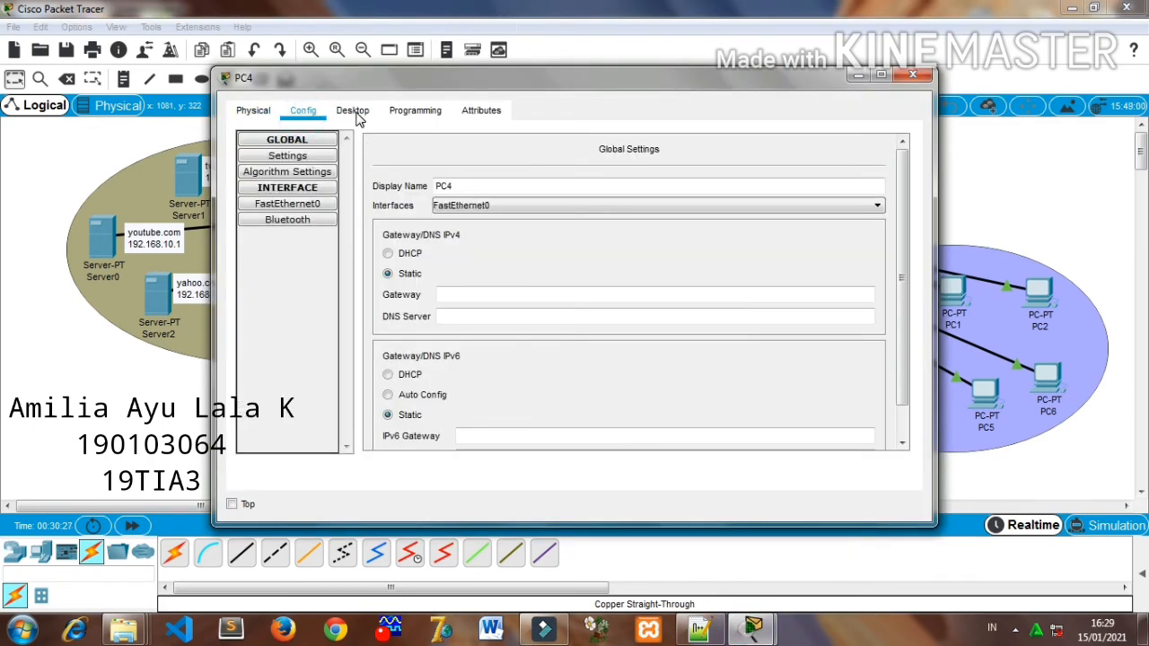
{"action": "left_click", "coordinate": [353, 110]}
{"action": "left_click", "coordinate": [309, 166]}
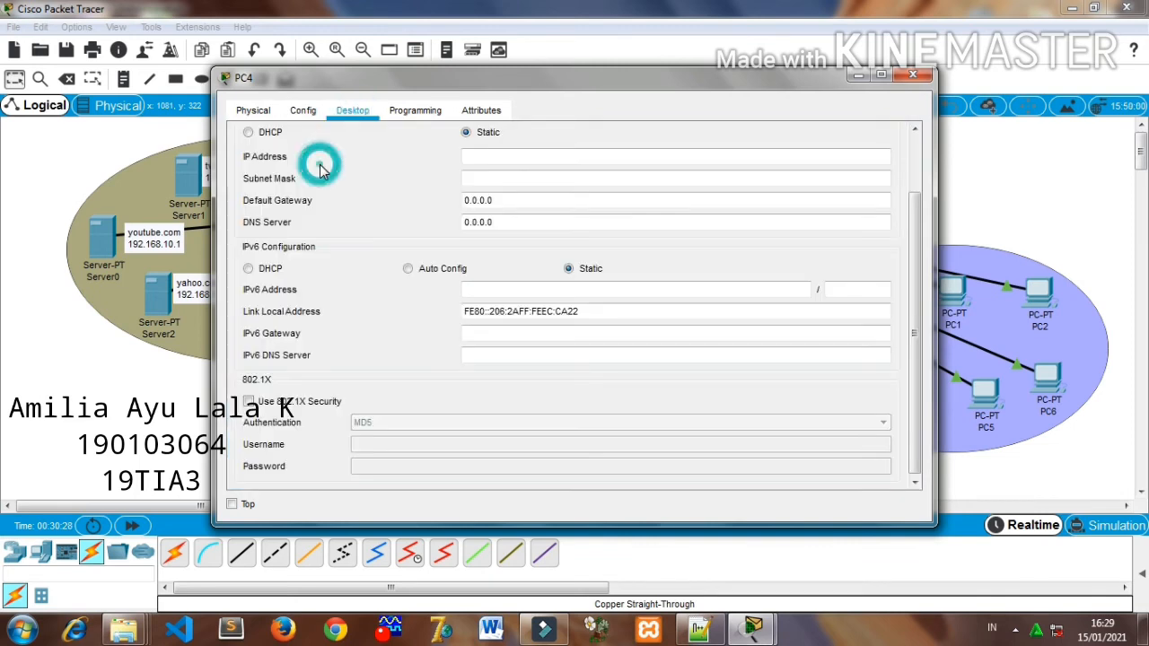
{"action": "left_click", "coordinate": [249, 131]}
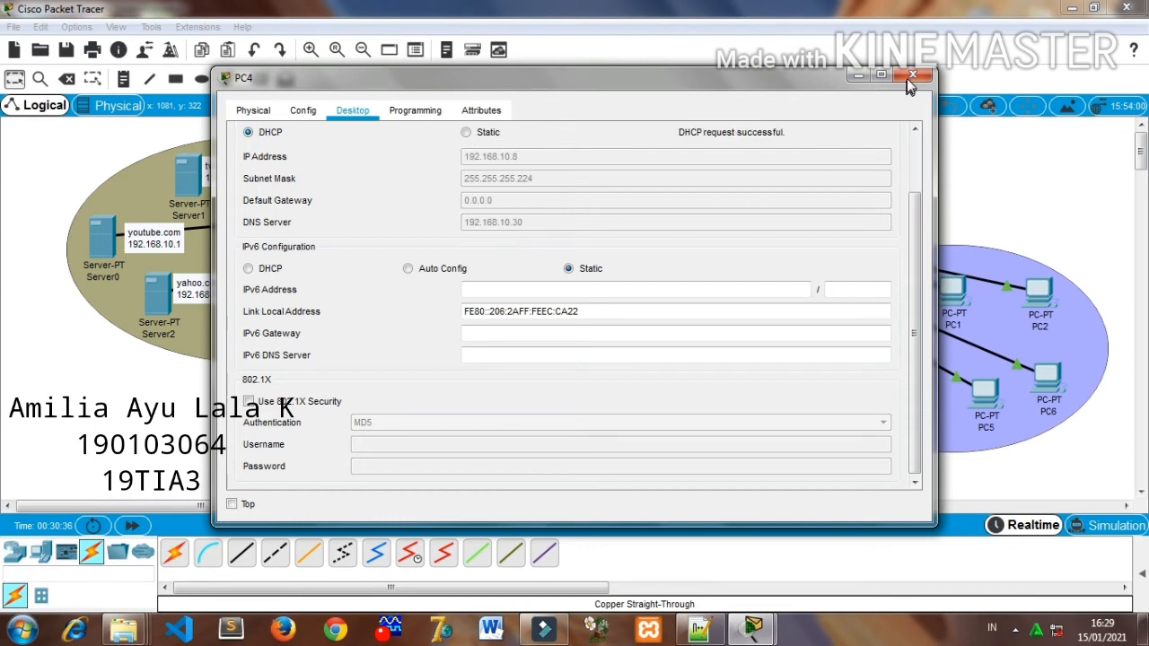
{"action": "left_click", "coordinate": [912, 75]}
- Switch PC5's IPv4 configuration to DHCP and close its window
{"action": "left_click", "coordinate": [985, 390]}
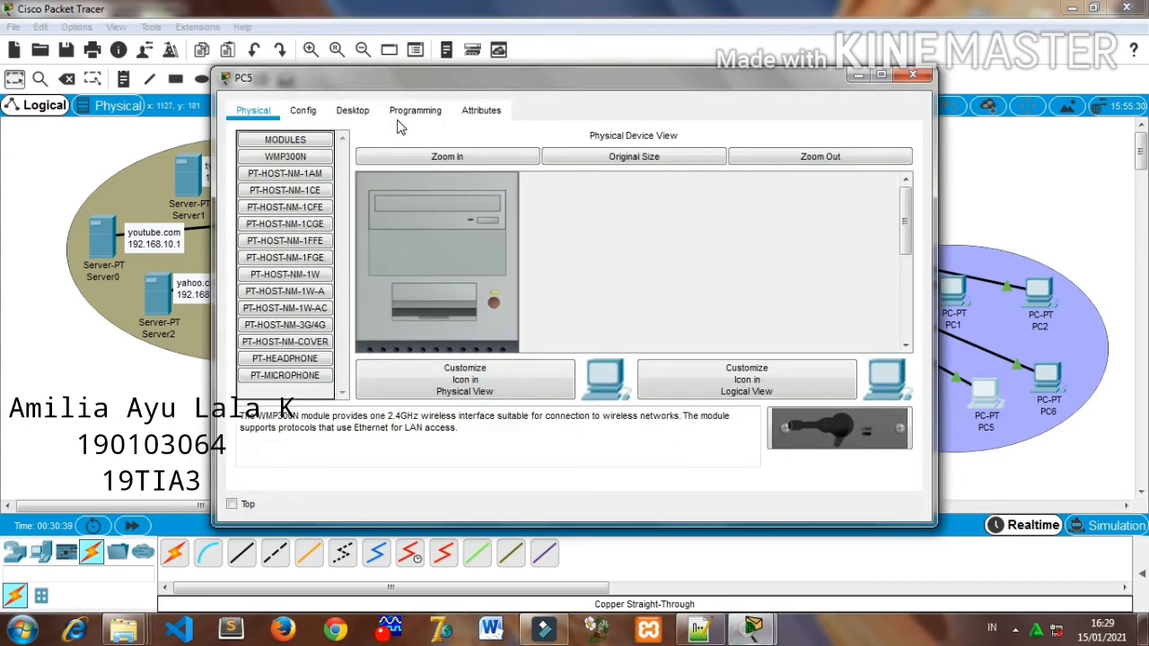
{"action": "left_click", "coordinate": [343, 111]}
{"action": "left_click", "coordinate": [285, 162]}
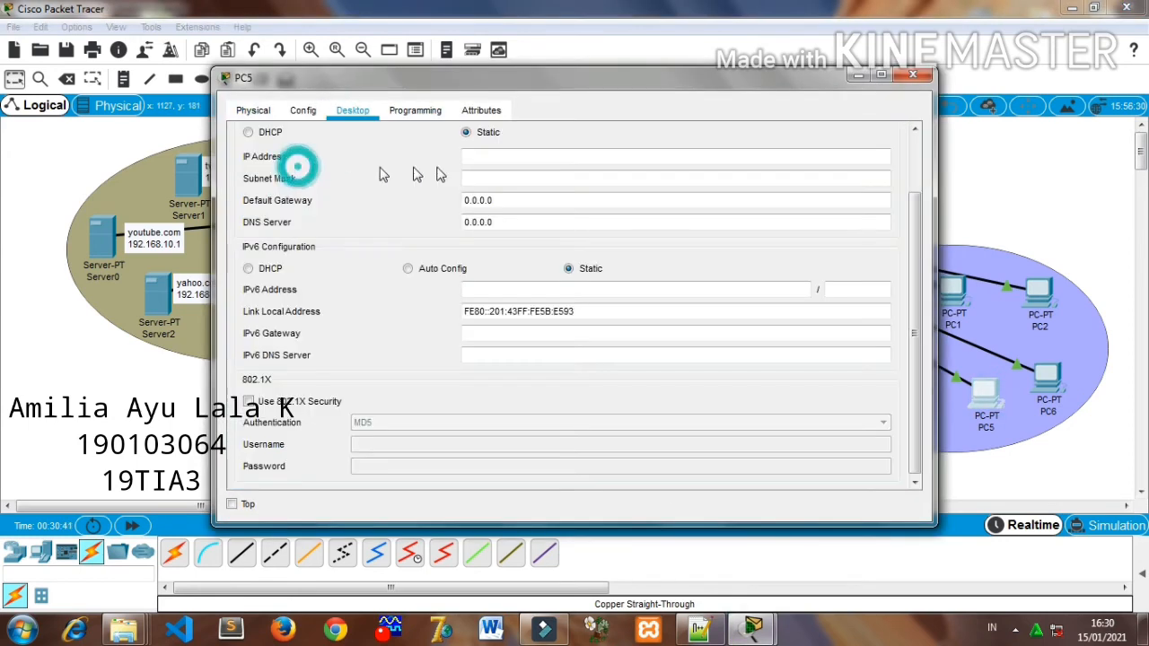
{"action": "left_click", "coordinate": [260, 134]}
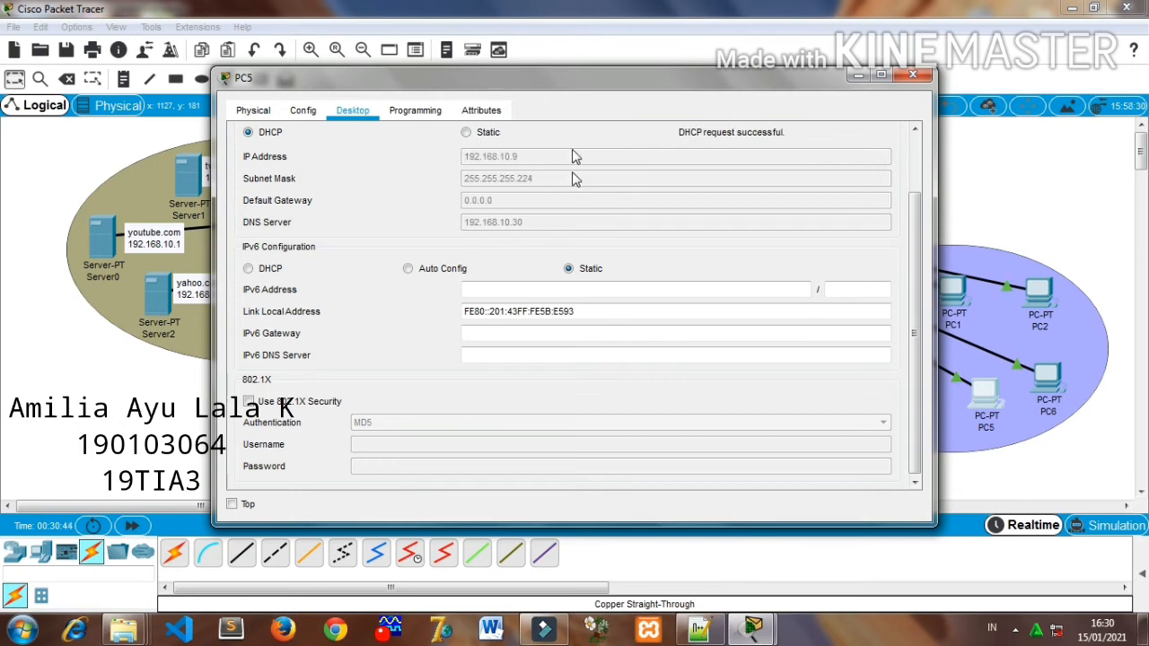
{"action": "left_click", "coordinate": [912, 75]}
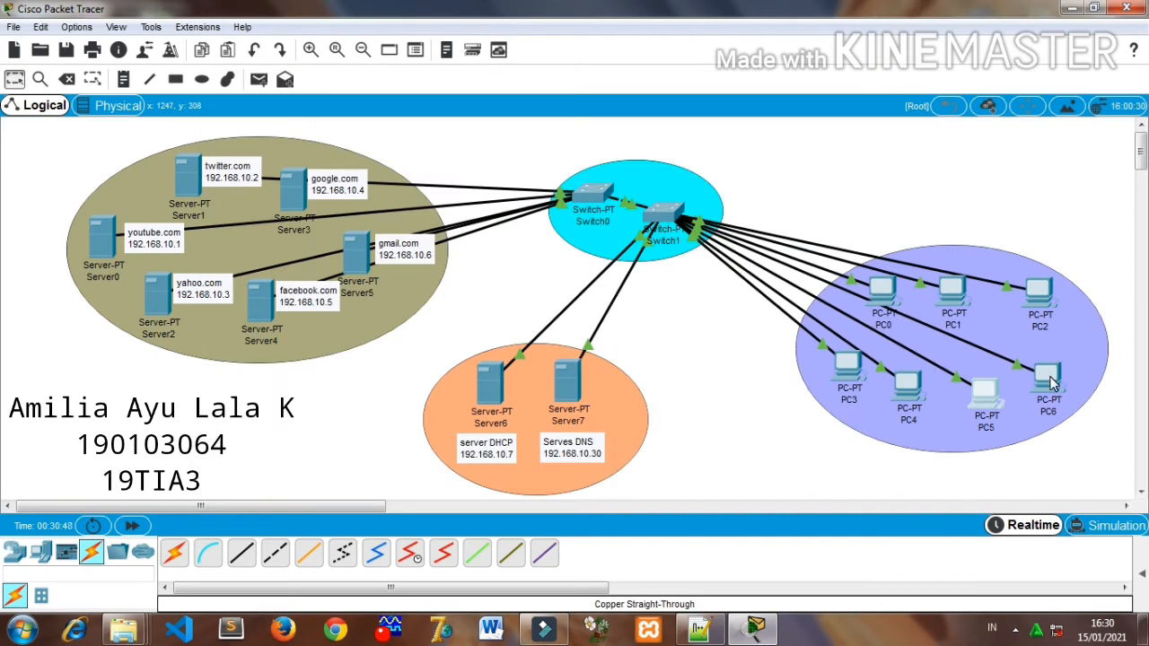
- Switch PC6's IPv4 configuration to DHCP and close its window
{"action": "left_click", "coordinate": [1047, 377]}
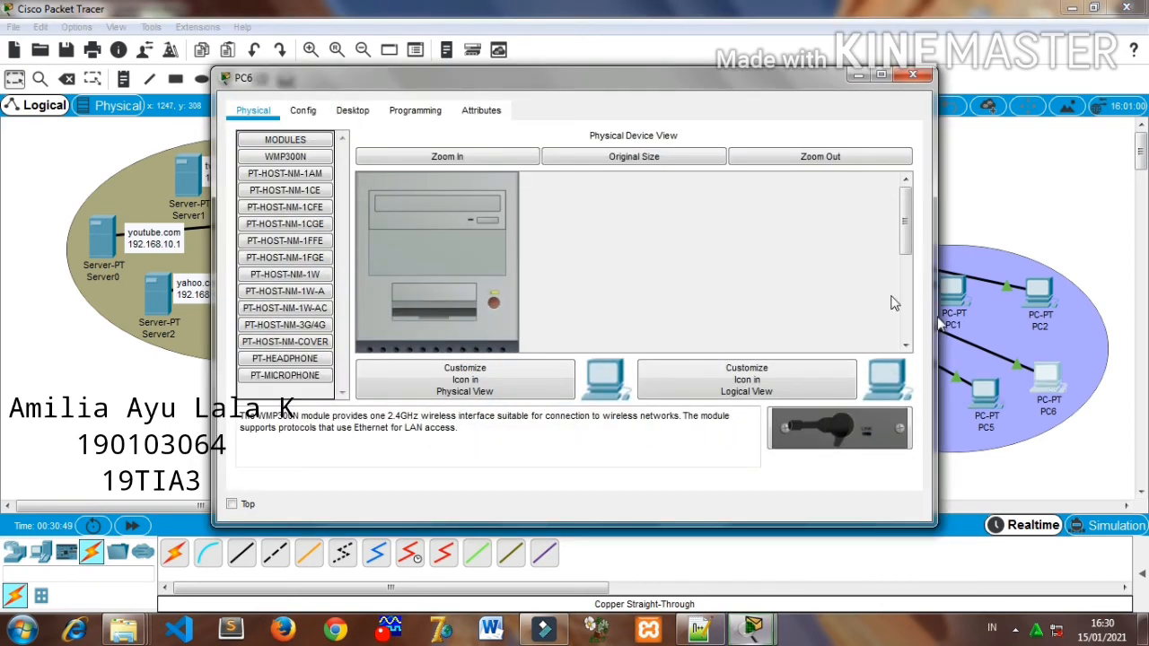
{"action": "left_click", "coordinate": [351, 111]}
{"action": "left_click", "coordinate": [297, 170]}
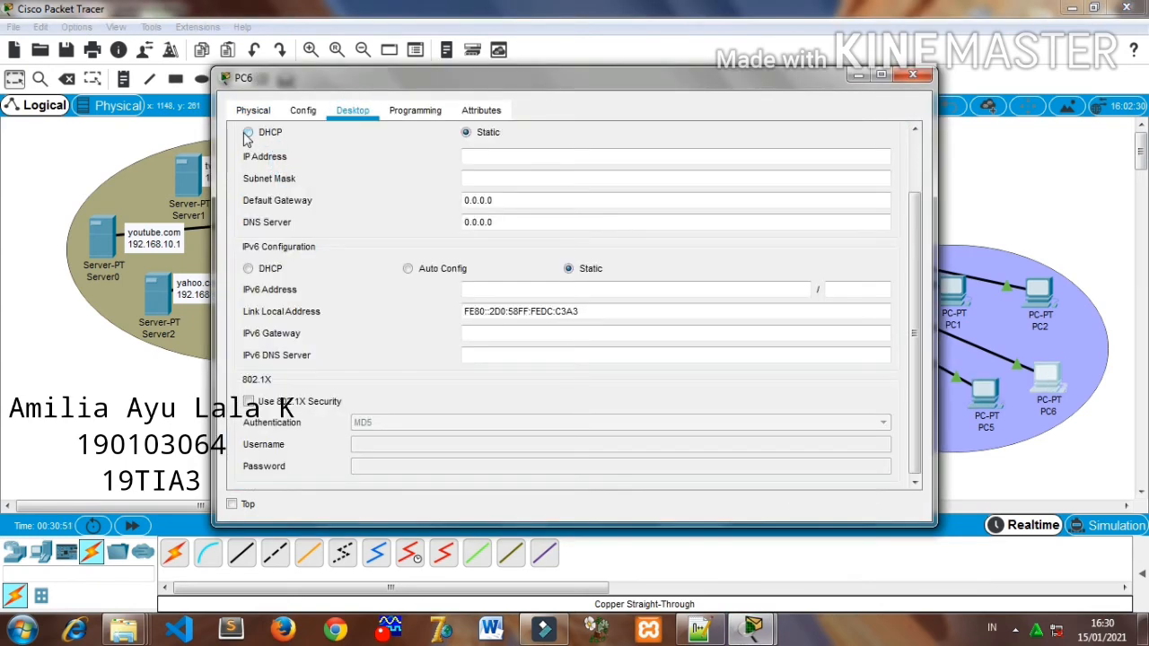
{"action": "left_click", "coordinate": [247, 132]}
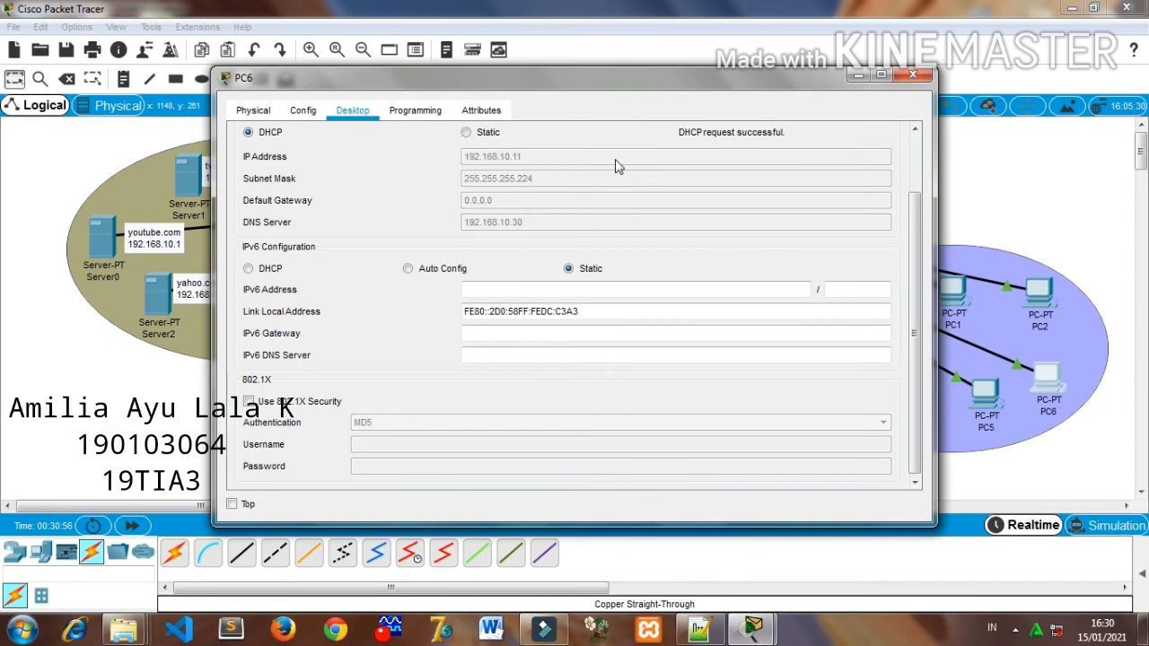
{"action": "left_click", "coordinate": [913, 74]}
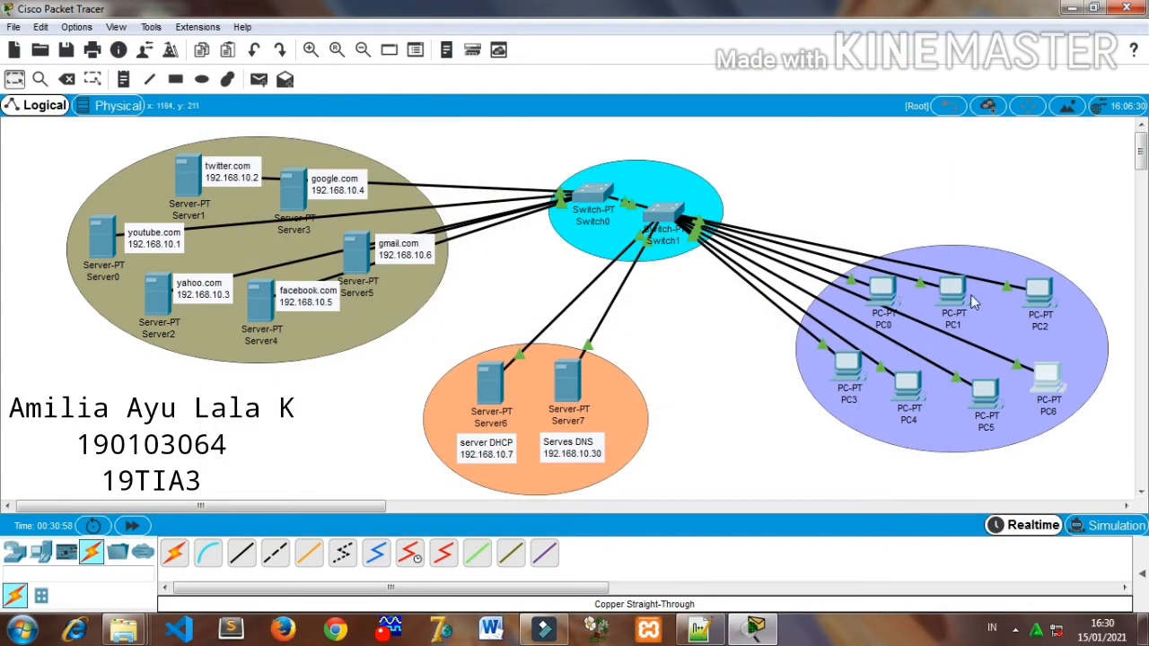
- Give PC0 the static IPv4 address 192.168.10.12 with subnet mask 255.255.255.224
{"action": "left_click", "coordinate": [880, 296]}
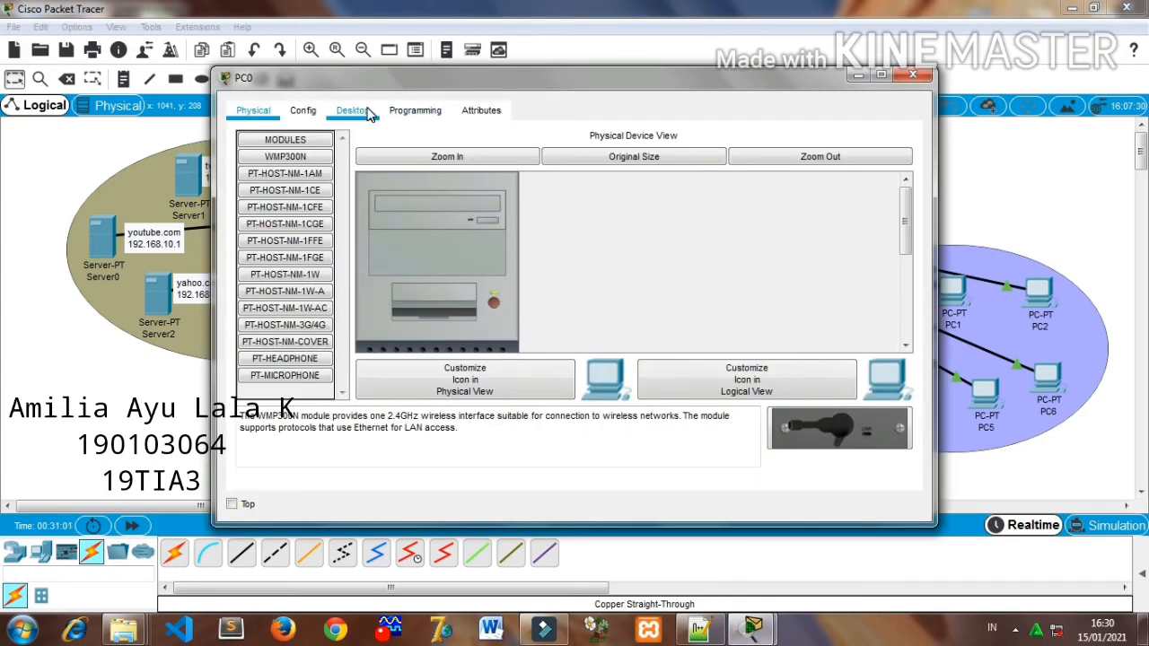
{"action": "left_click", "coordinate": [353, 111]}
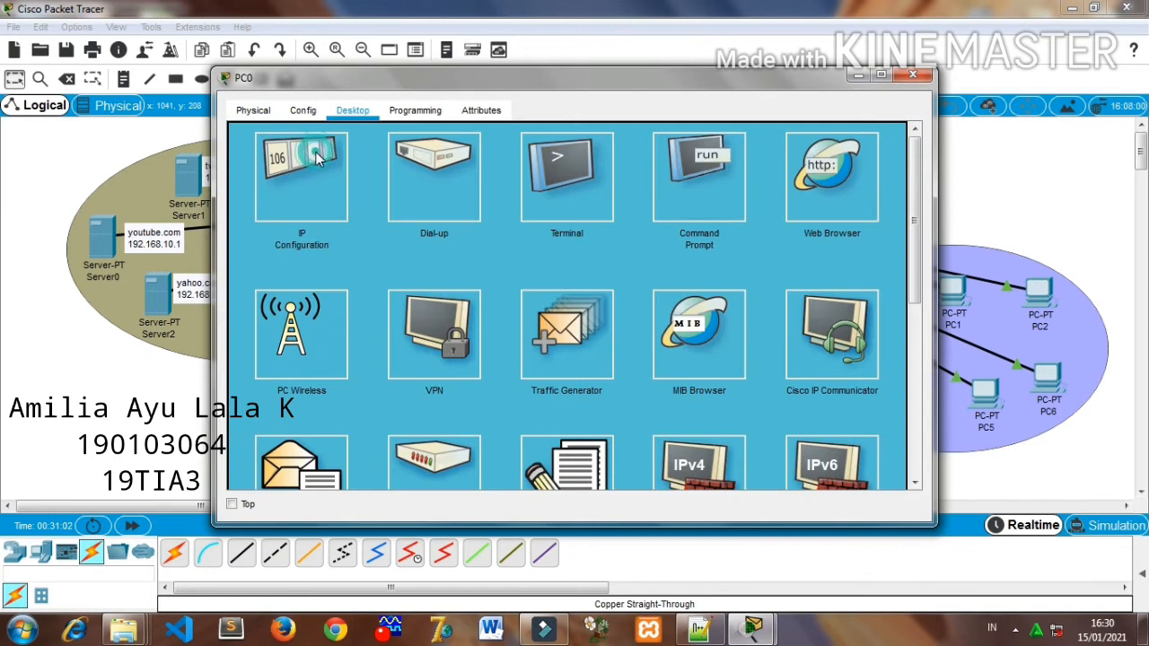
{"action": "left_click", "coordinate": [316, 157]}
{"action": "left_click", "coordinate": [503, 154]}
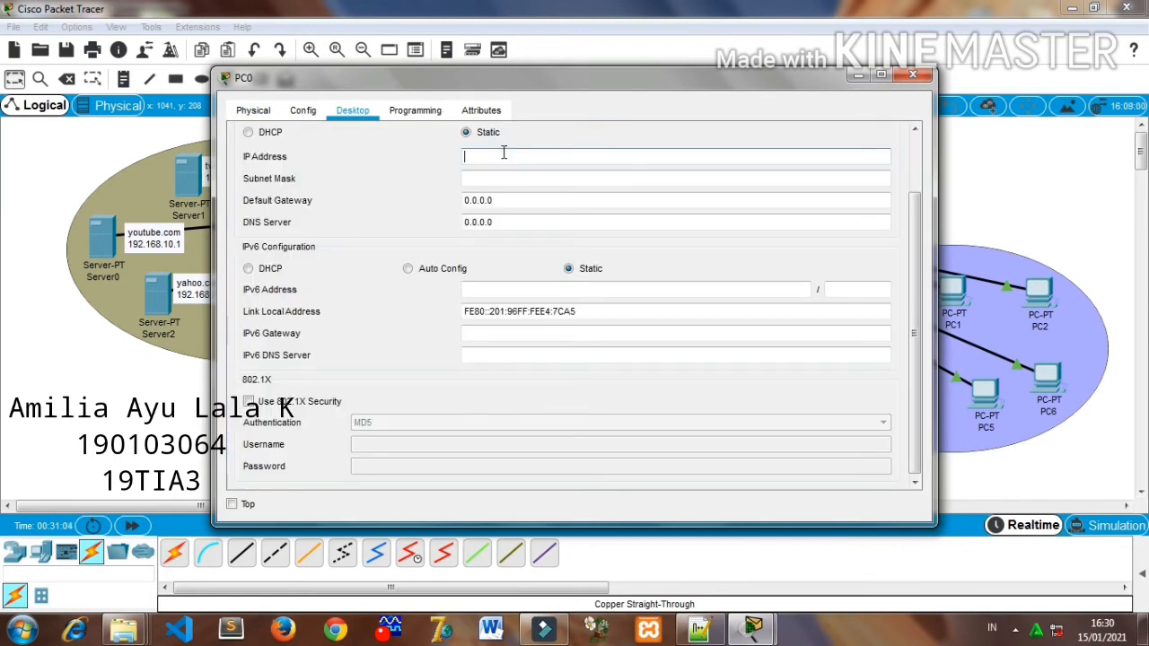
{"action": "type", "text": "192.168.10.12"}
{"action": "left_click", "coordinate": [508, 179]}
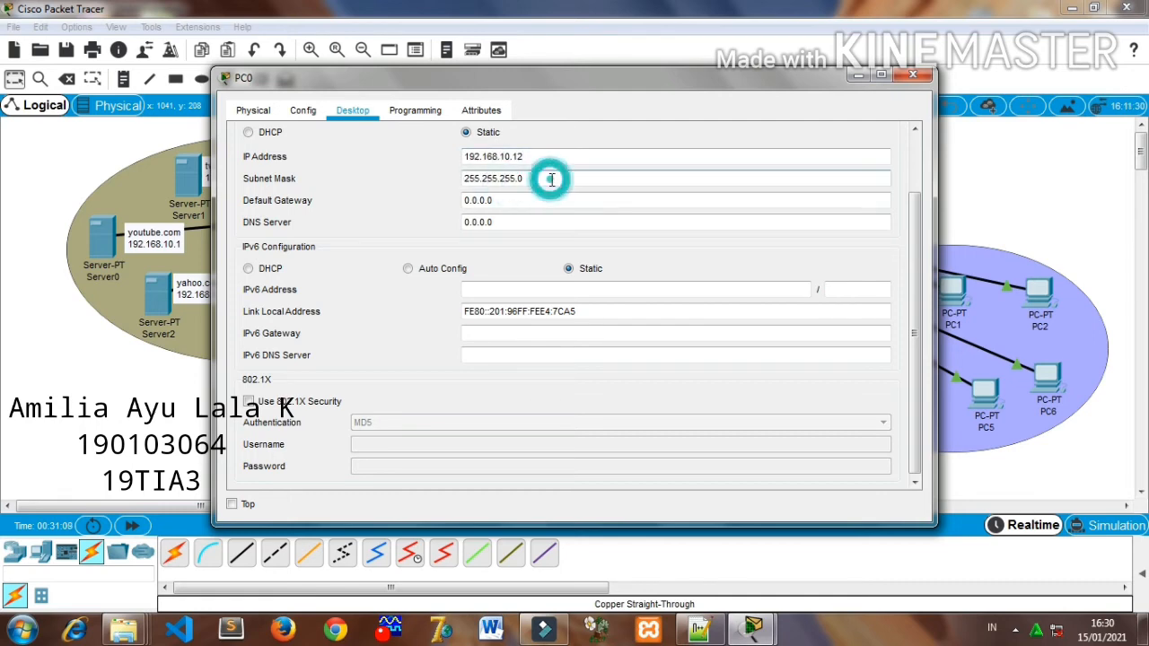
{"action": "type", "text": "224"}
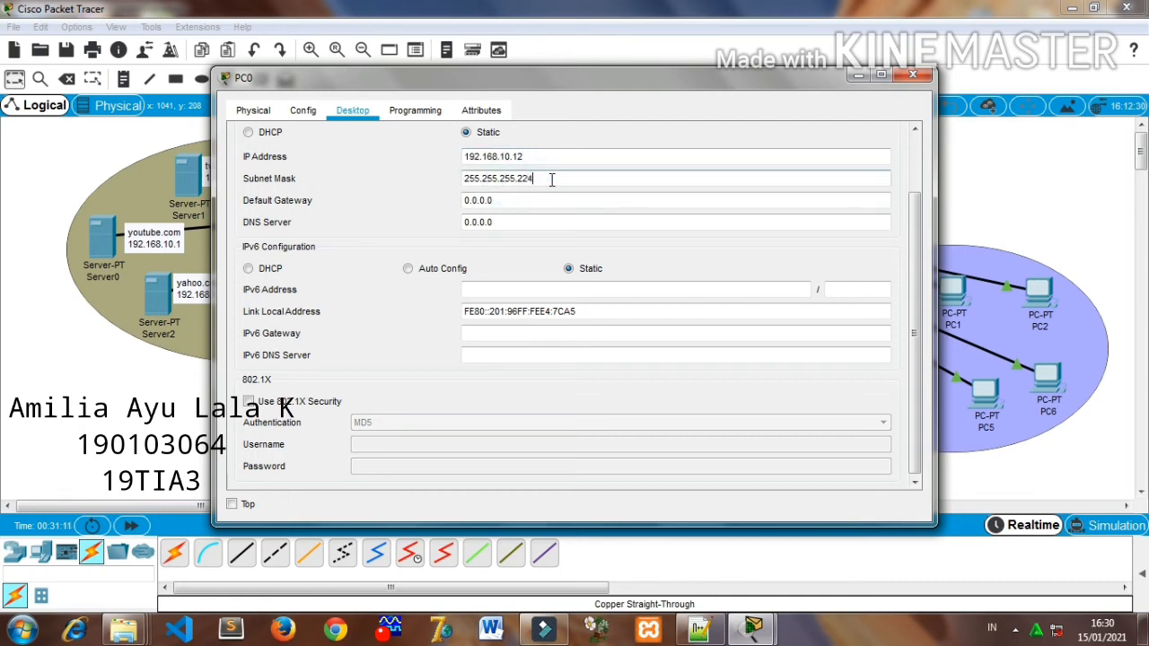
- Set PC0's IPv4 DNS server to 192.168.10.30 and close its window
{"action": "left_click", "coordinate": [519, 223]}
{"action": "triple_click", "coordinate": [519, 223]}
{"action": "key", "text": "BackSpace"}
{"action": "type", "text": "192.168.10.1"}
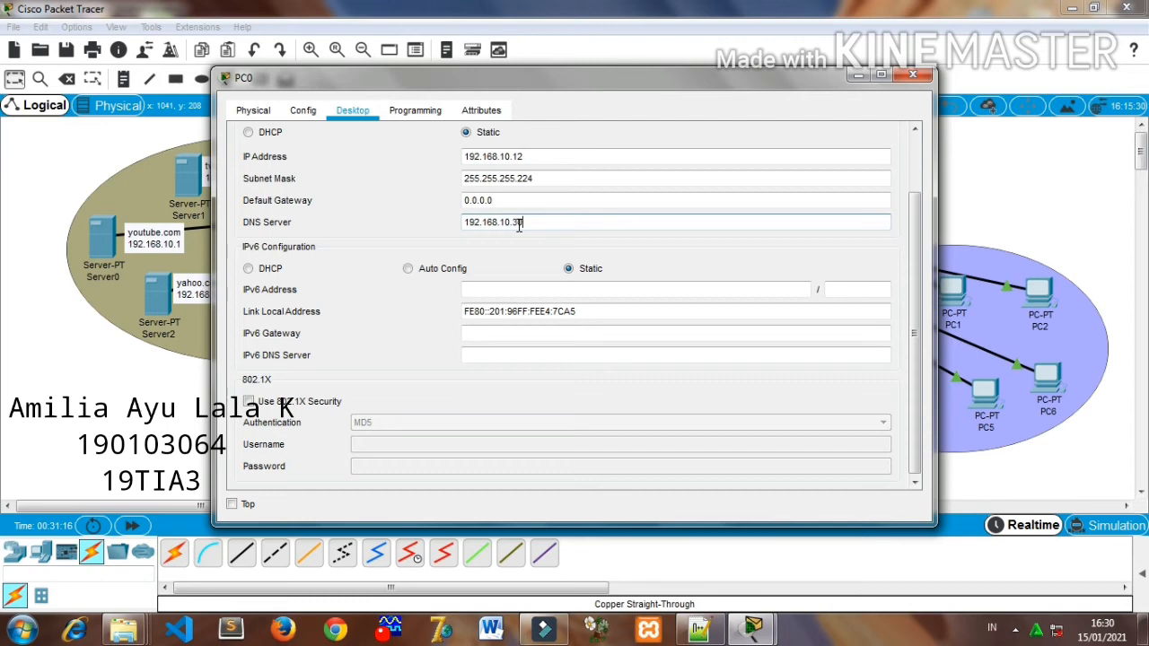
{"action": "left_click", "coordinate": [925, 79]}
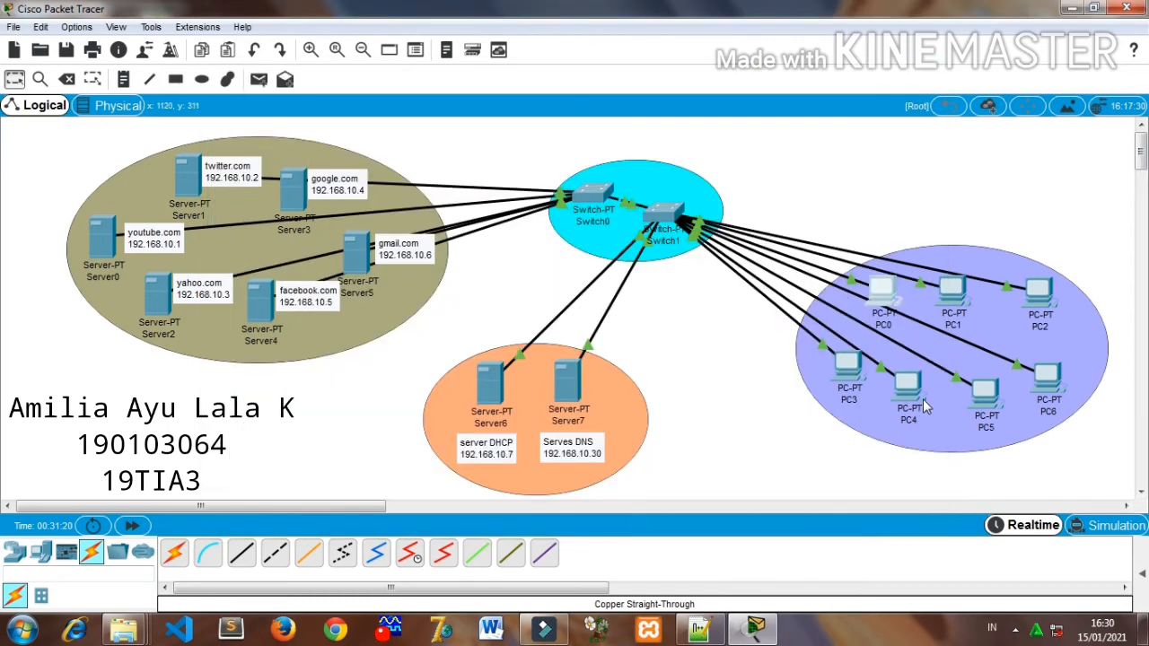
- Give PC1 the static IPv4 address 192.168.10.13 with subnet mask 255.255.255.224
{"action": "left_click", "coordinate": [954, 307]}
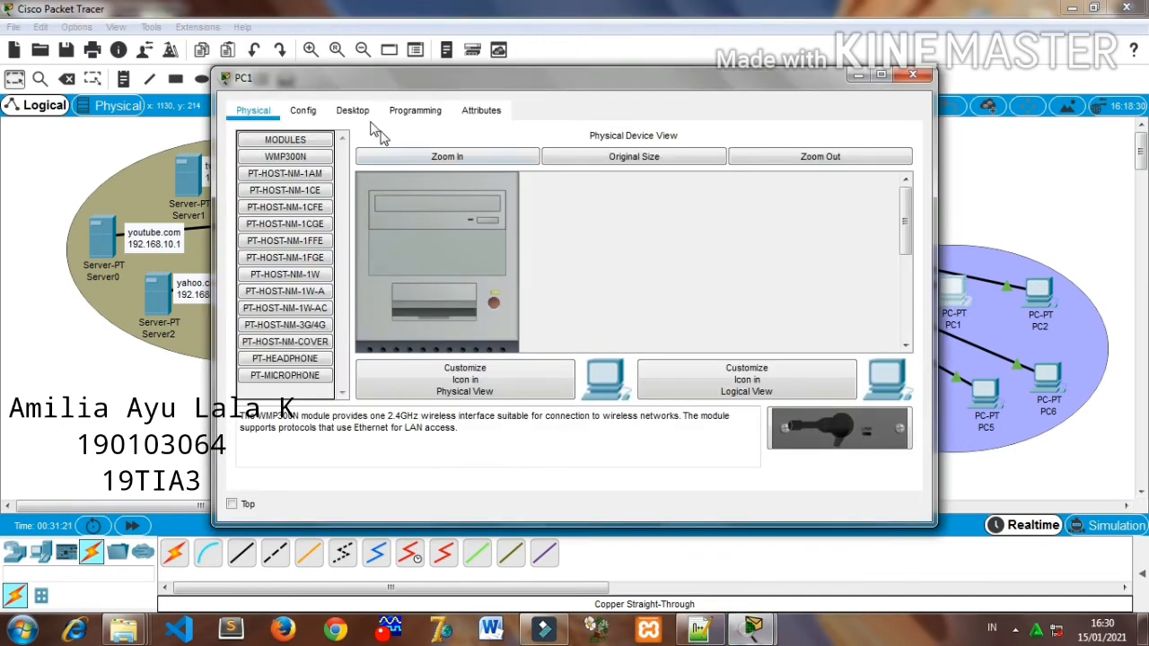
{"action": "left_click", "coordinate": [353, 109]}
{"action": "left_click", "coordinate": [312, 156]}
{"action": "left_click", "coordinate": [468, 155]}
{"action": "type", "text": "192.168.10.1"}
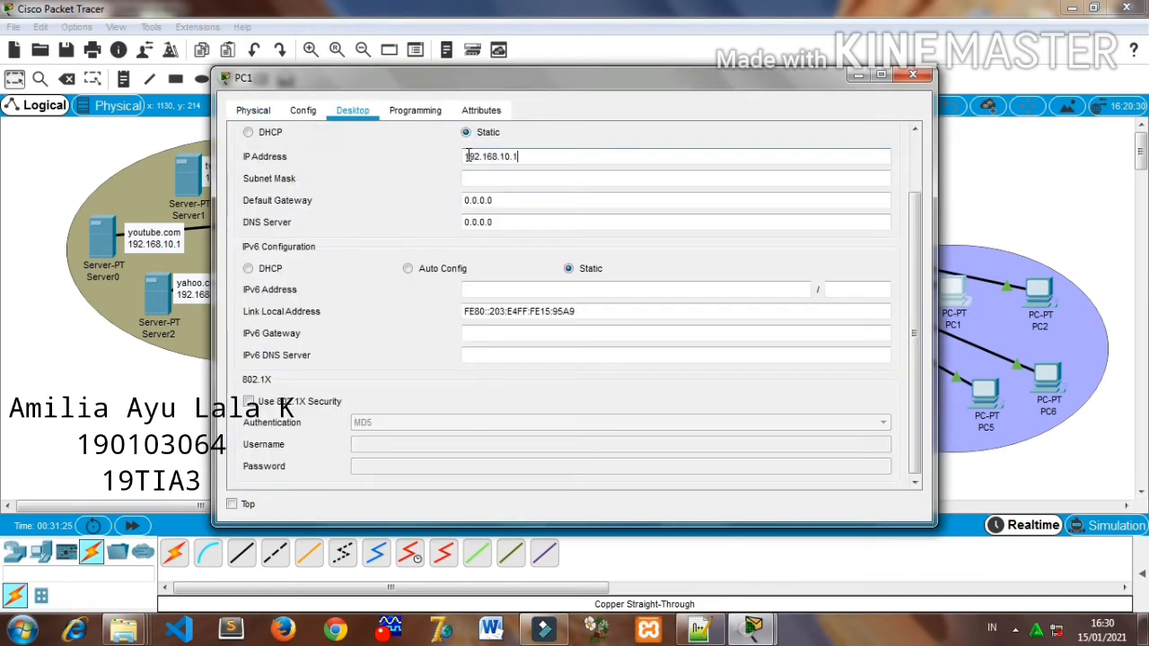
{"action": "type", "text": "3"}
{"action": "left_click", "coordinate": [482, 180]}
{"action": "left_click", "coordinate": [539, 178]}
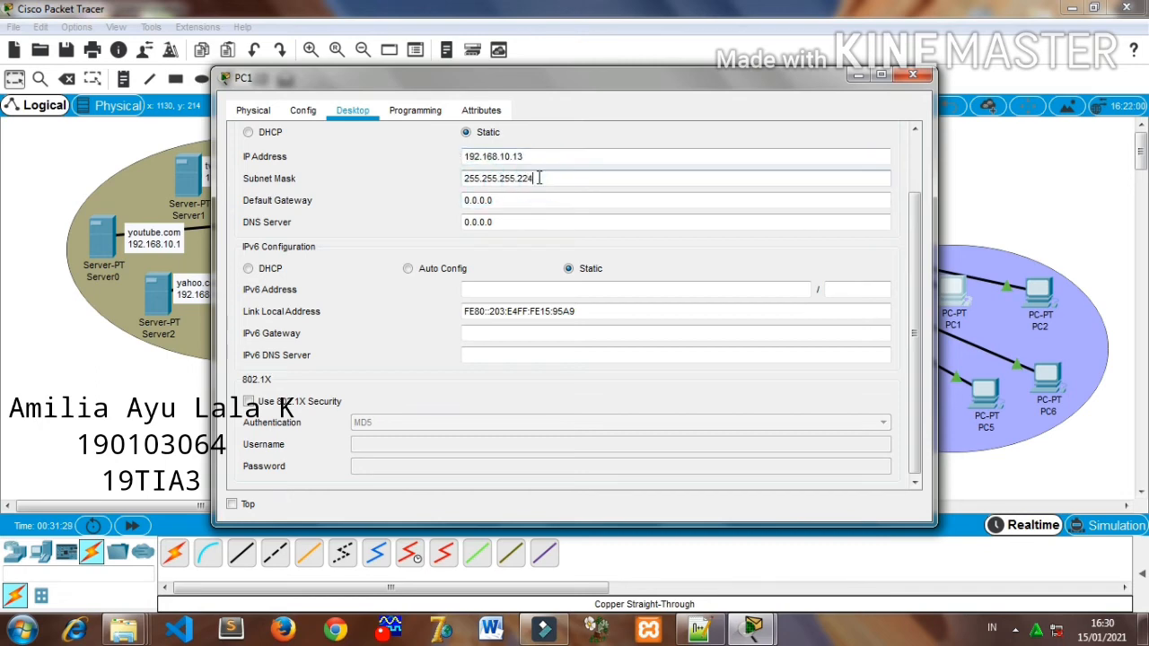
- Set PC1's IPv4 DNS server to 192.168.10.30 and close its window
{"action": "left_click", "coordinate": [523, 221]}
{"action": "double_click", "coordinate": [523, 221]}
{"action": "type", "text": "192.168.10.1"}
{"action": "type", "text": "0"}
{"action": "left_click", "coordinate": [925, 78]}
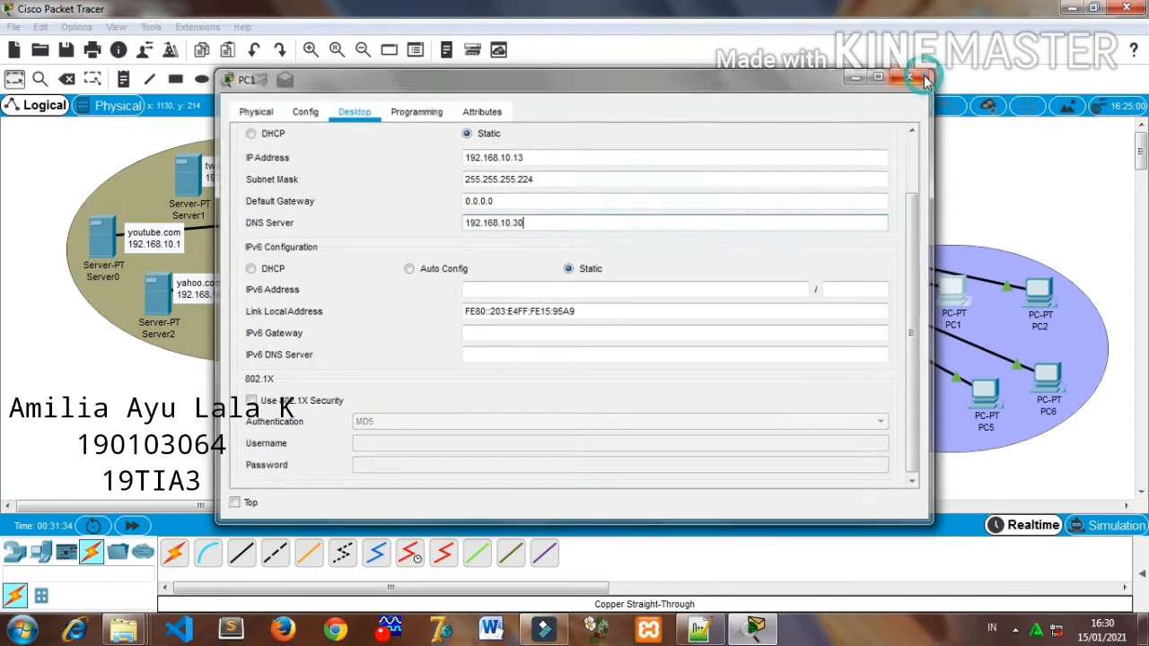
- Reopen PC1's IP configuration to check its static settings, then close its window
{"action": "left_click", "coordinate": [1035, 284]}
{"action": "left_click", "coordinate": [947, 292]}
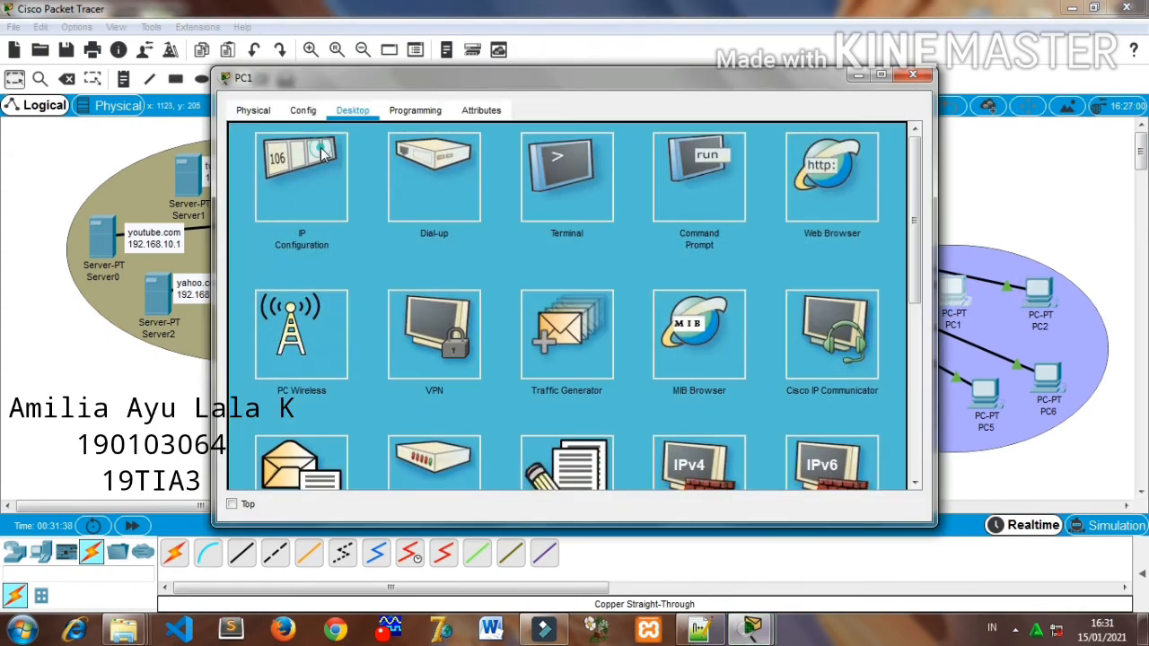
{"action": "left_click", "coordinate": [323, 154]}
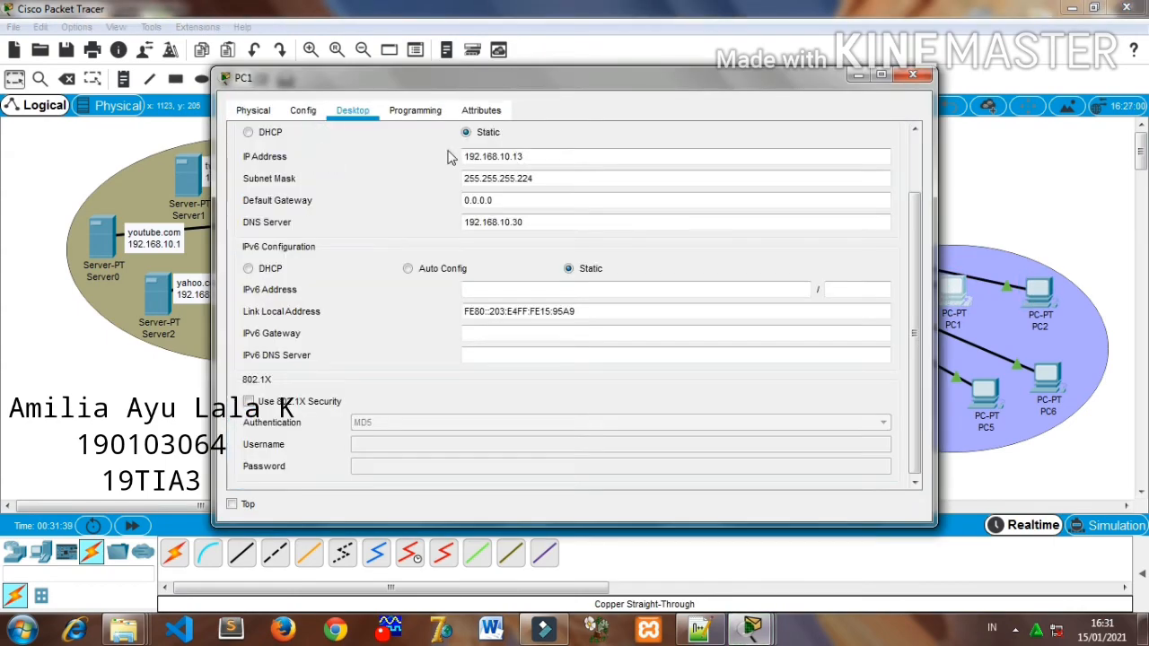
{"action": "left_click", "coordinate": [912, 77]}
- Give PC2 the static IPv4 address 192.168.10.14 with subnet mask 255.255.255.224
{"action": "left_click", "coordinate": [1032, 298]}
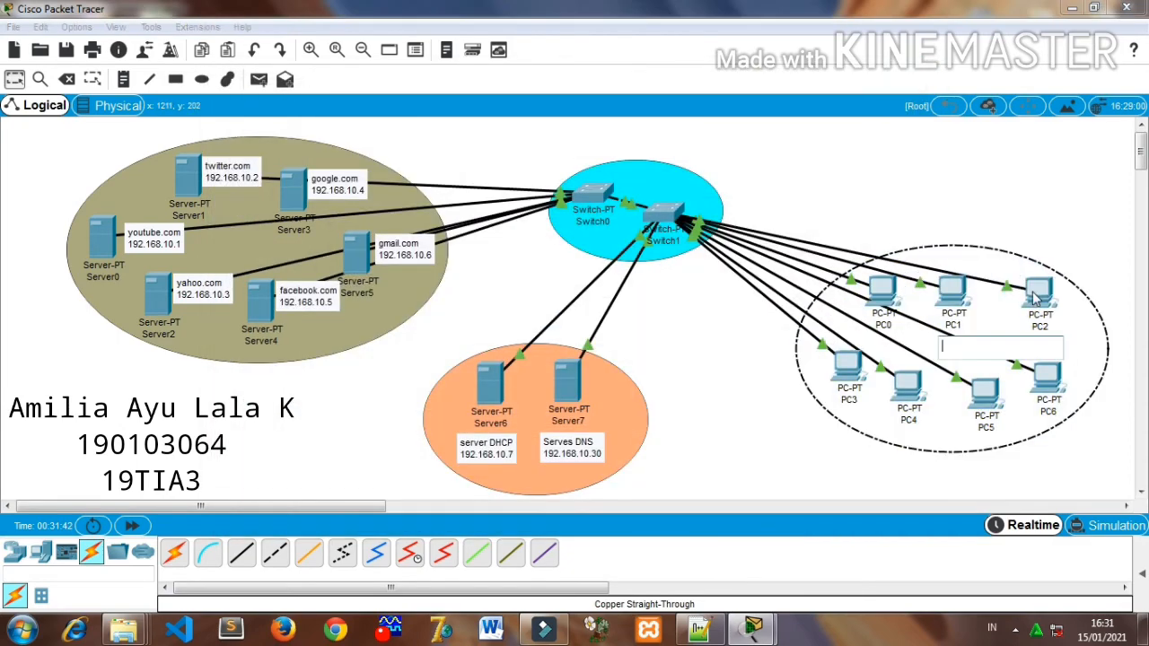
{"action": "left_click", "coordinate": [352, 111]}
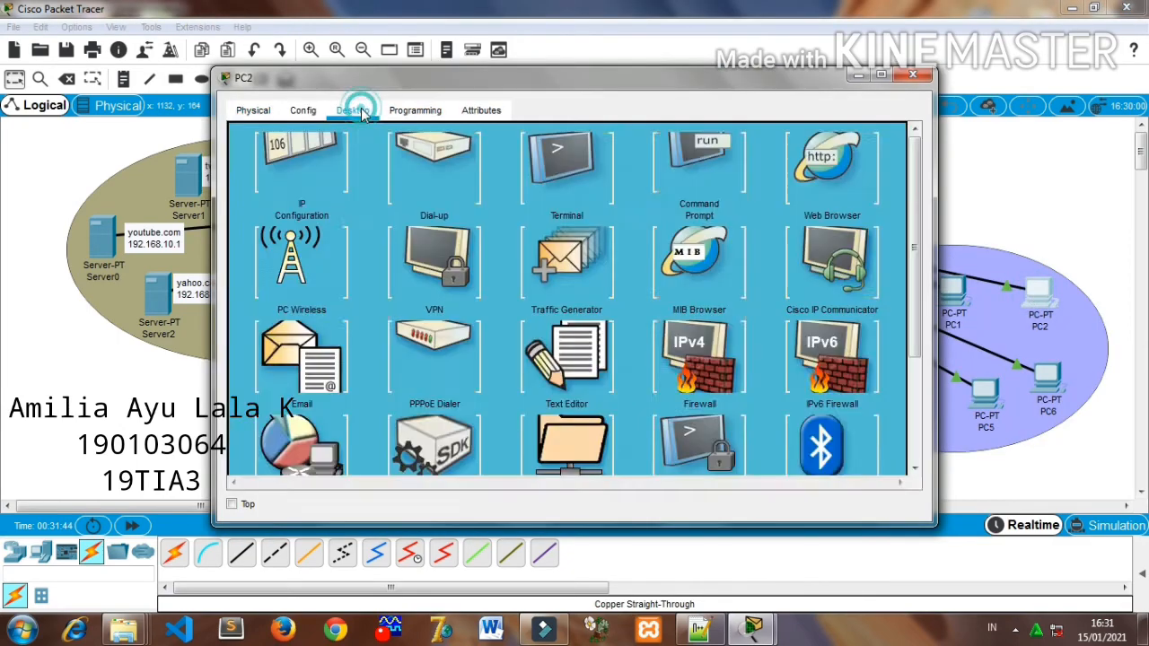
{"action": "left_click", "coordinate": [318, 163]}
{"action": "left_click", "coordinate": [516, 159]}
{"action": "type", "text": "192.168.10.14"}
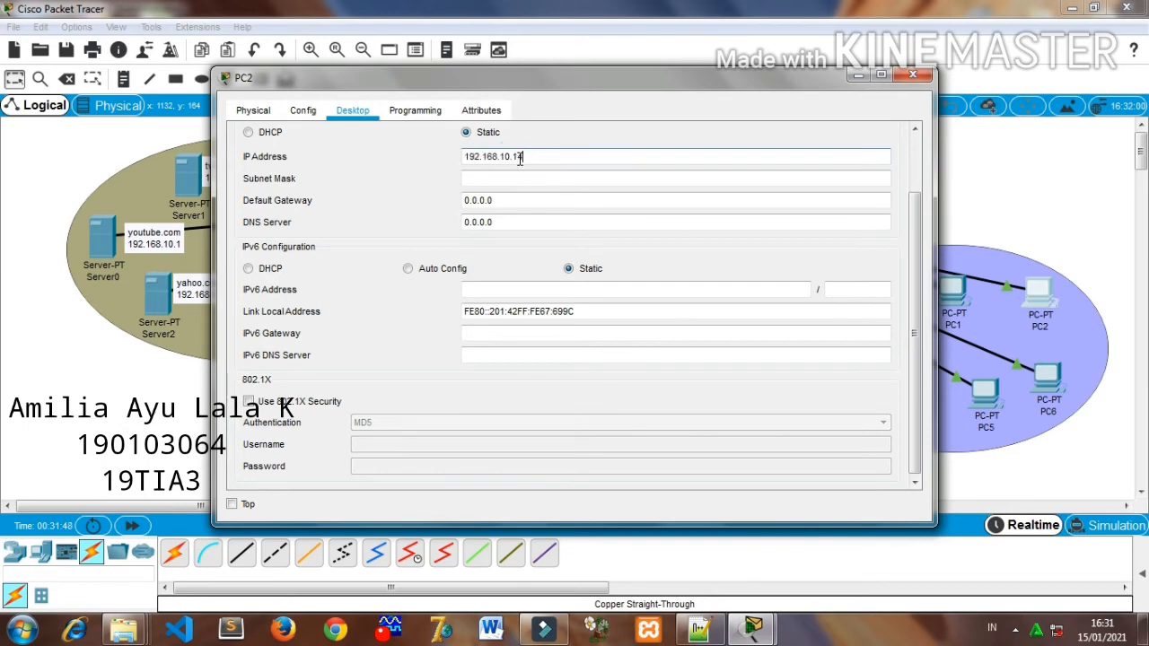
{"action": "left_click", "coordinate": [518, 179]}
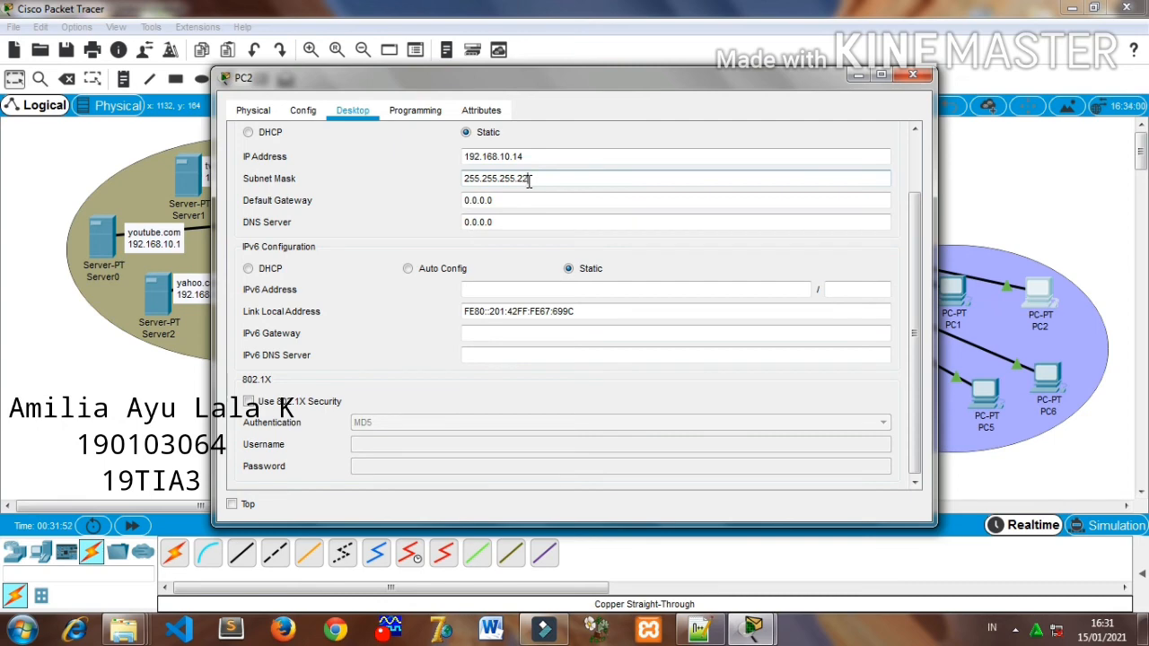
{"action": "type", "text": "224"}
- Set PC2's IPv4 DNS server to 192.168.10.30 and close its window
{"action": "left_click", "coordinate": [515, 219]}
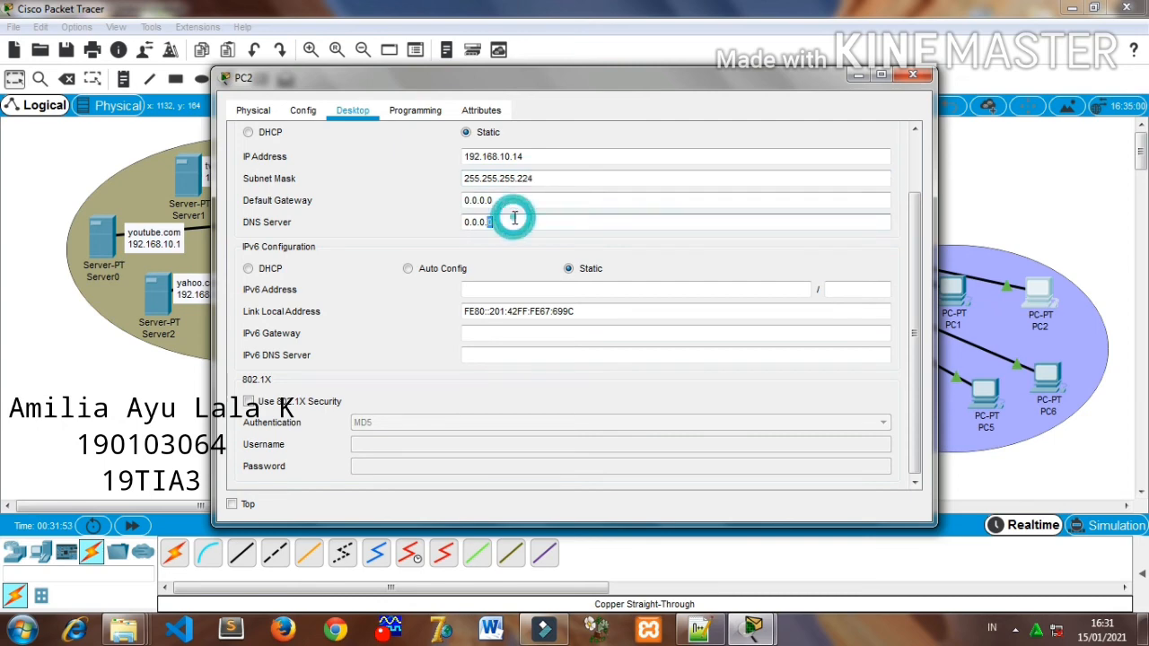
{"action": "double_click", "coordinate": [514, 219]}
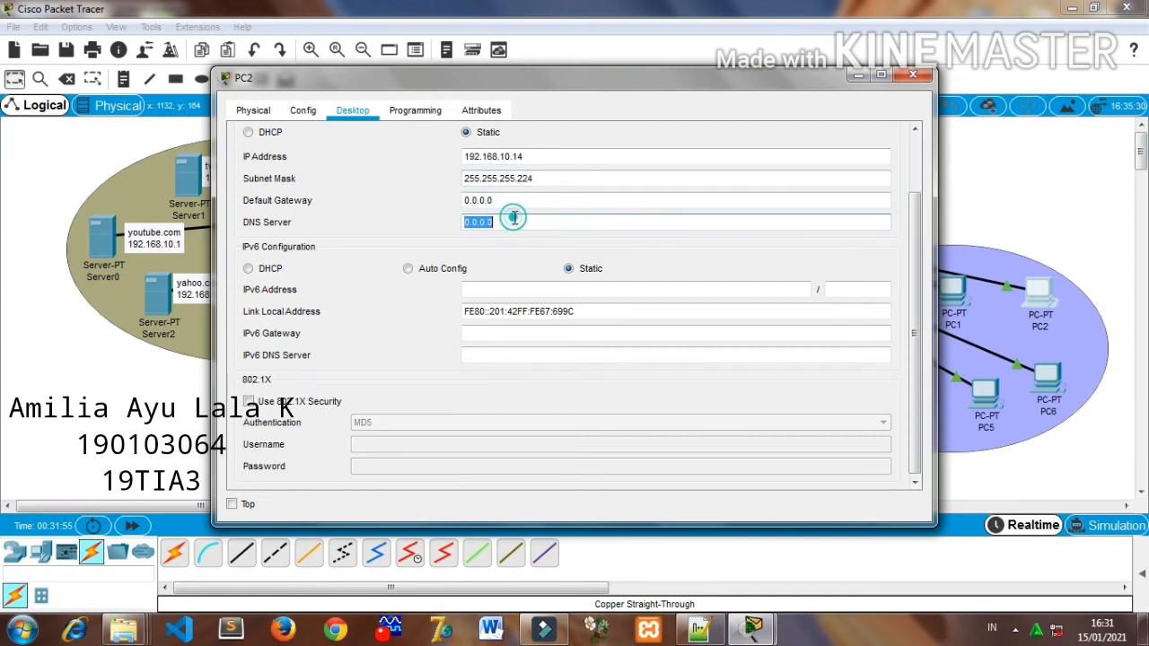
{"action": "key", "text": "BackSpace"}
{"action": "type", "text": "192.168.10.1"}
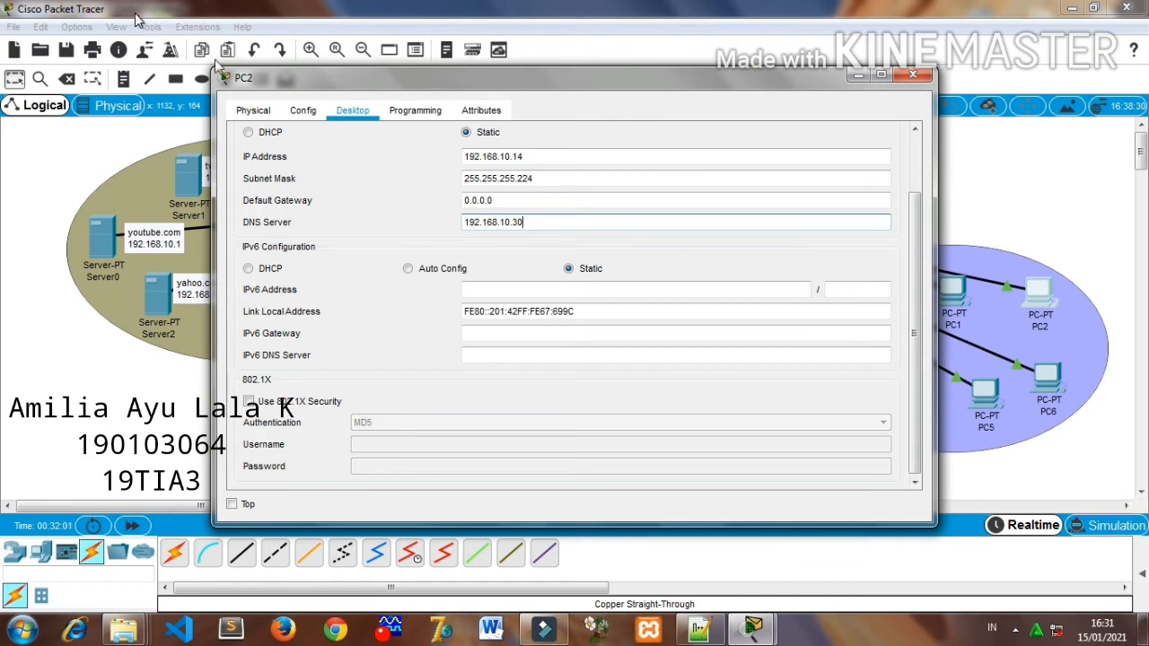
{"action": "left_click", "coordinate": [913, 74]}
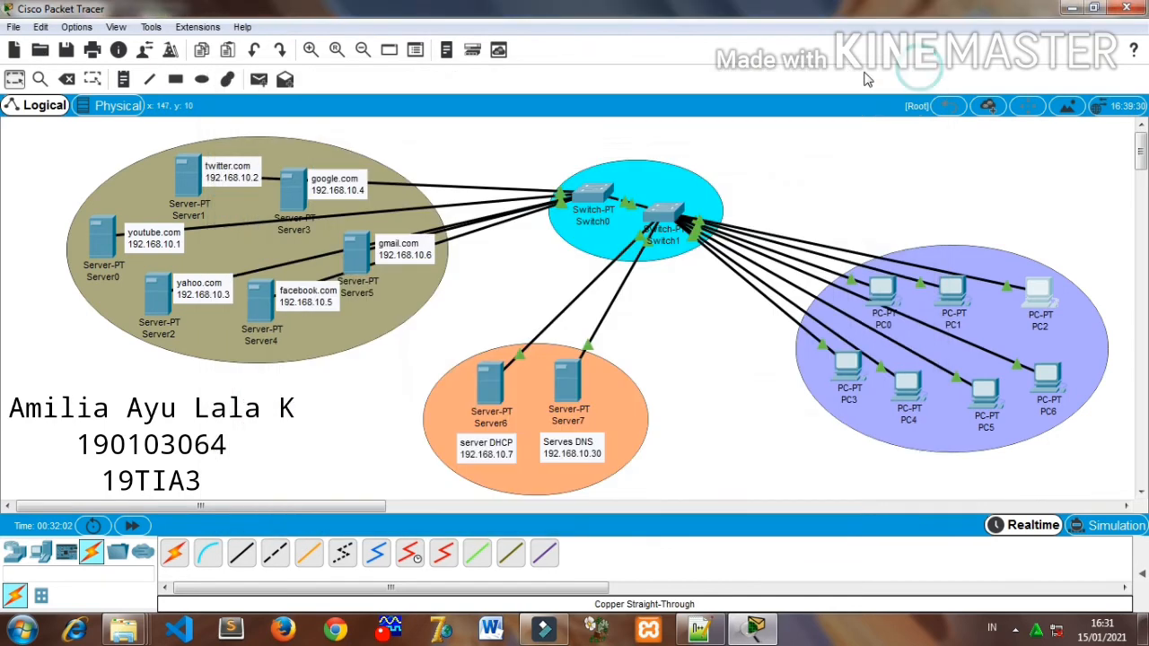
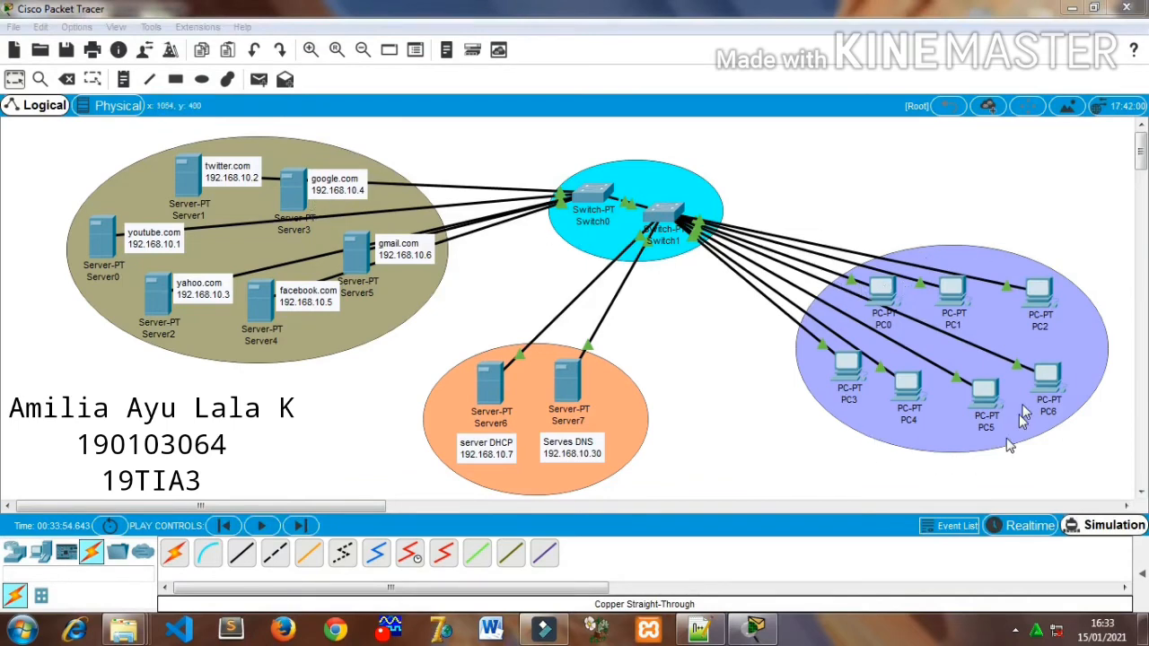
{"action": "left_click", "coordinate": [884, 292]}
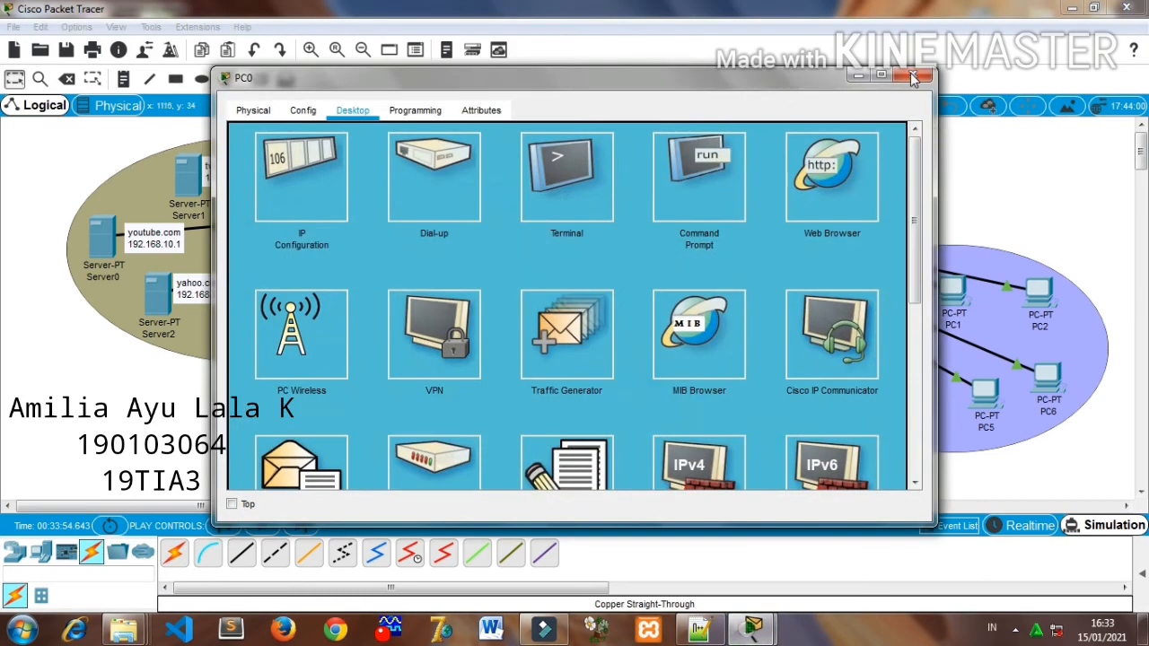
{"action": "left_click", "coordinate": [913, 78]}
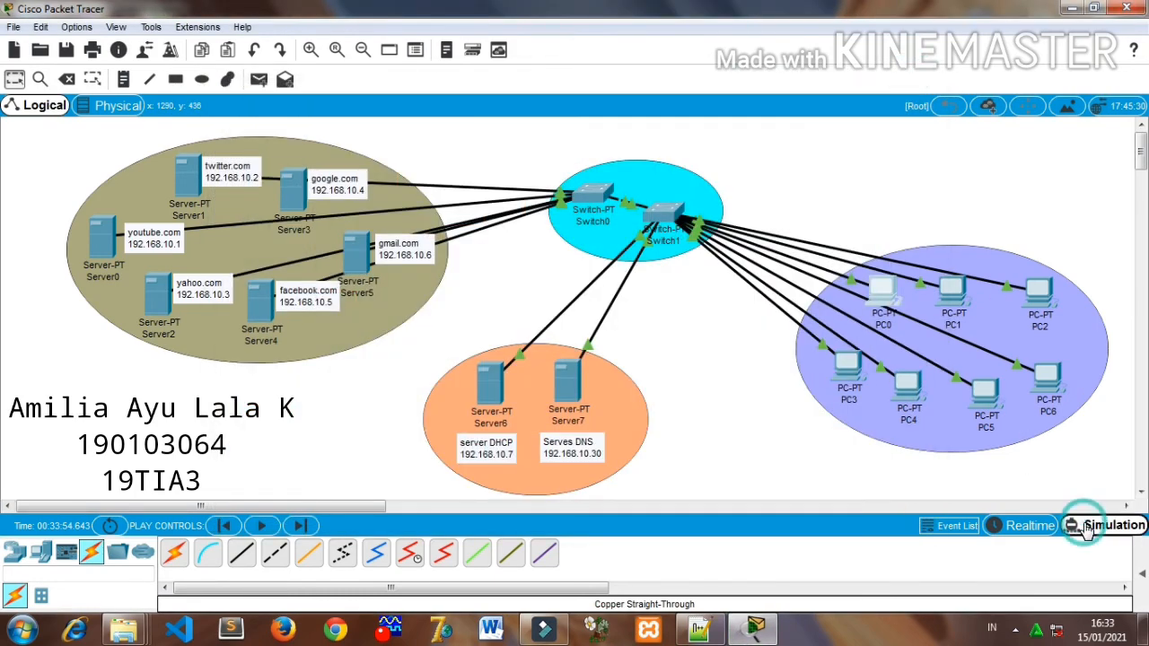
- Start a simple PDU from the twitter.com server and show the event list for Simulation mode
{"action": "left_click", "coordinate": [1086, 527]}
{"action": "left_click", "coordinate": [258, 79]}
{"action": "left_click", "coordinate": [189, 175]}
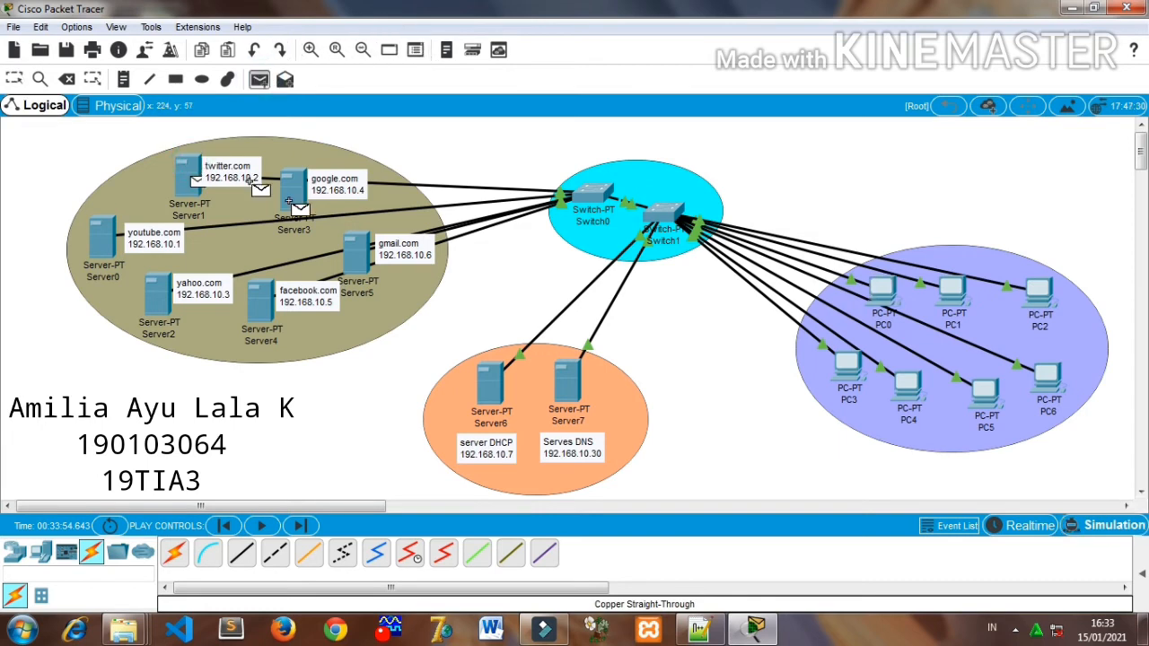
{"action": "left_click", "coordinate": [1070, 528]}
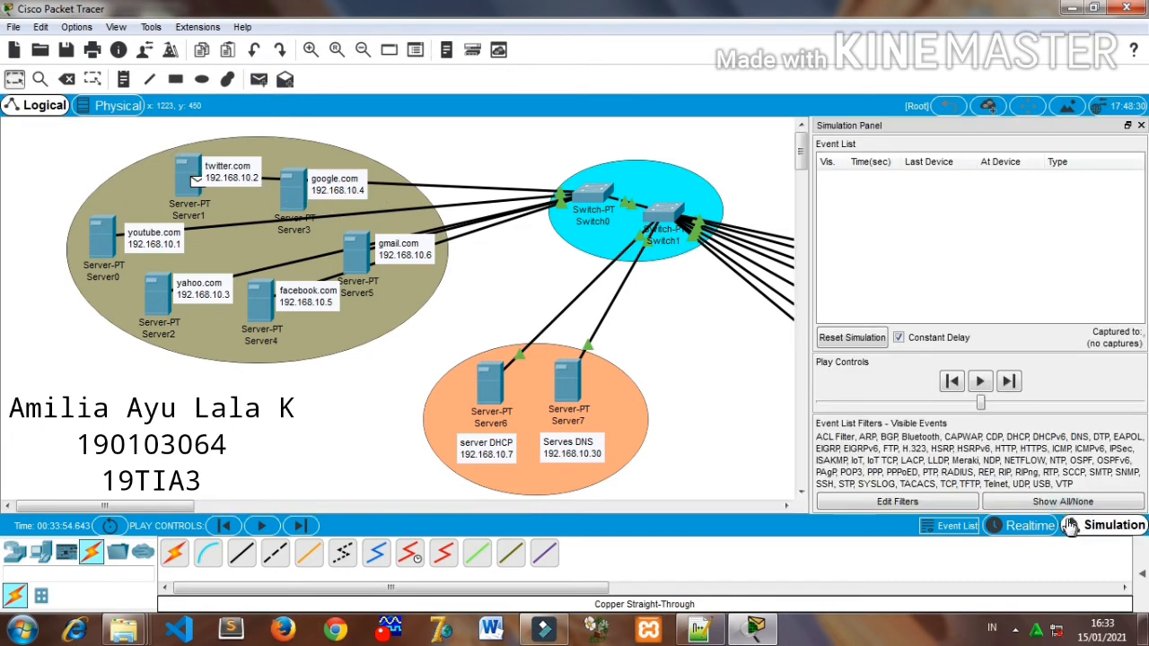
- Play and step through the simulation to watch packets travel between the switches and devices, and return to Realtime mode
{"action": "left_click", "coordinate": [989, 381]}
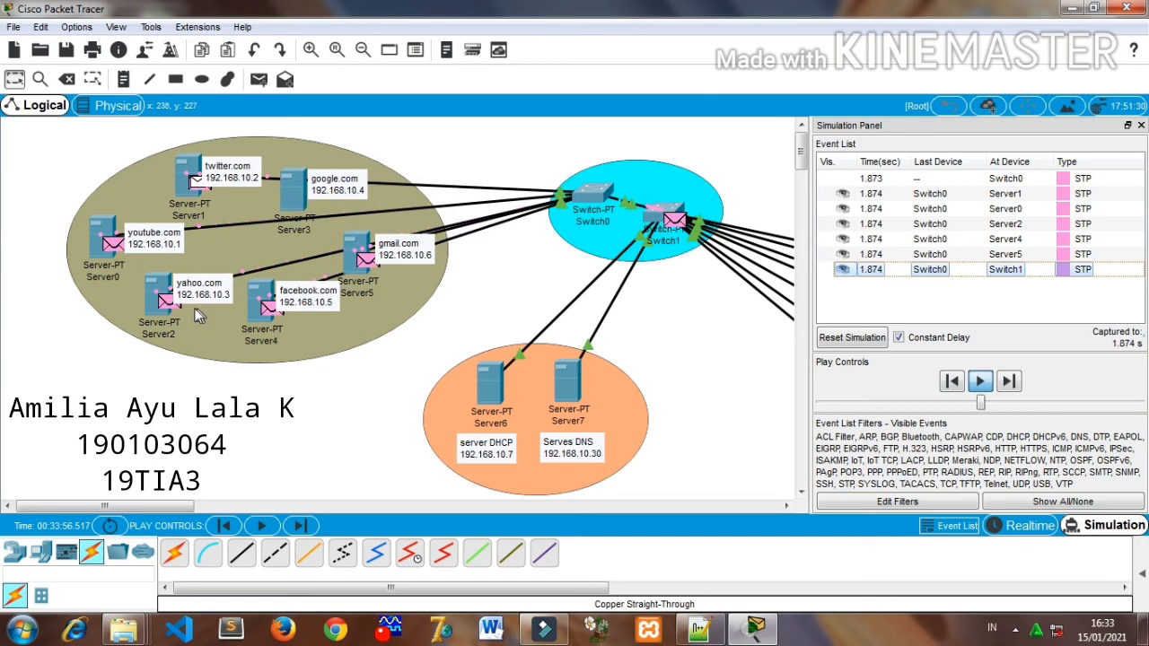
{"action": "left_click", "coordinate": [980, 381]}
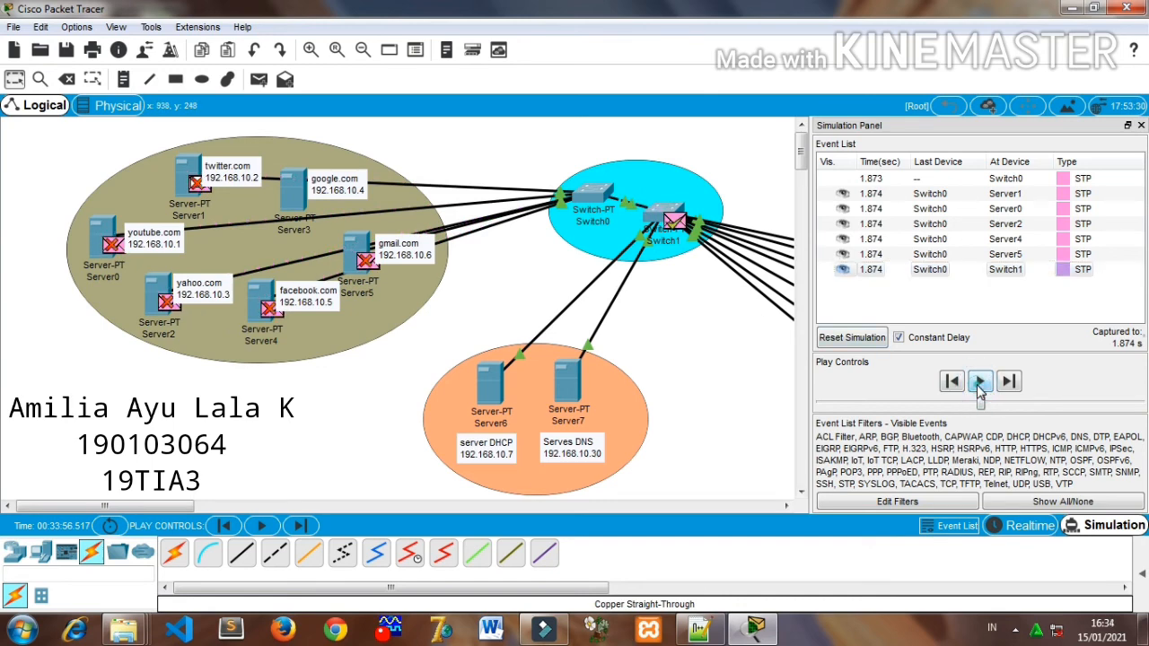
{"action": "left_click", "coordinate": [980, 381]}
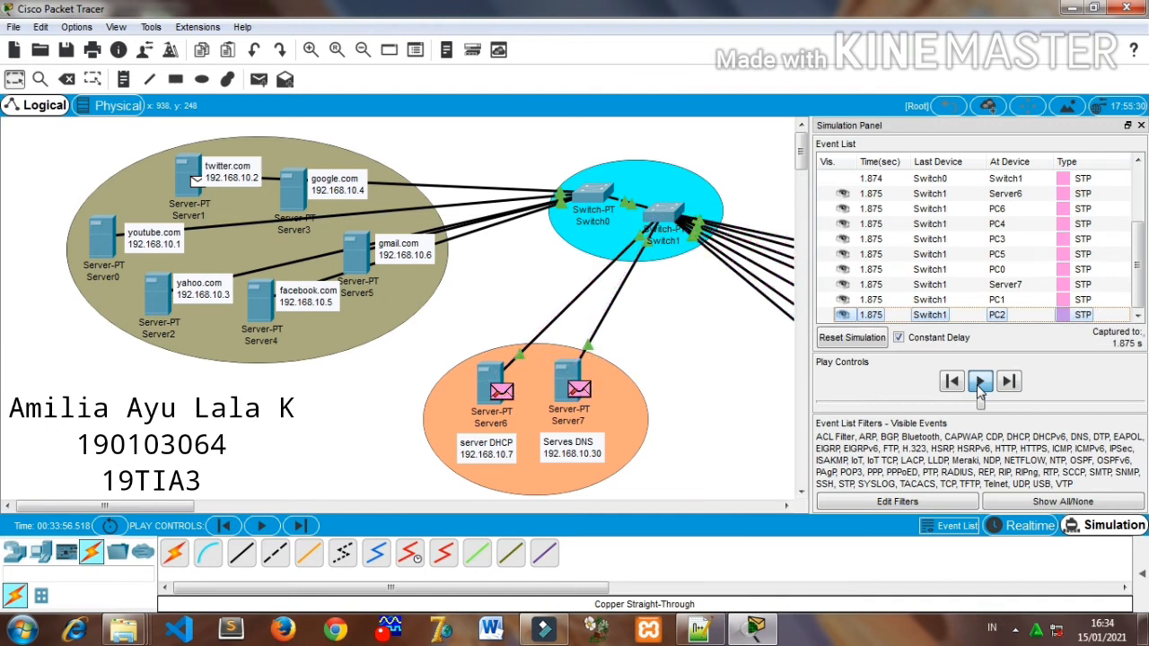
{"action": "left_click", "coordinate": [979, 385]}
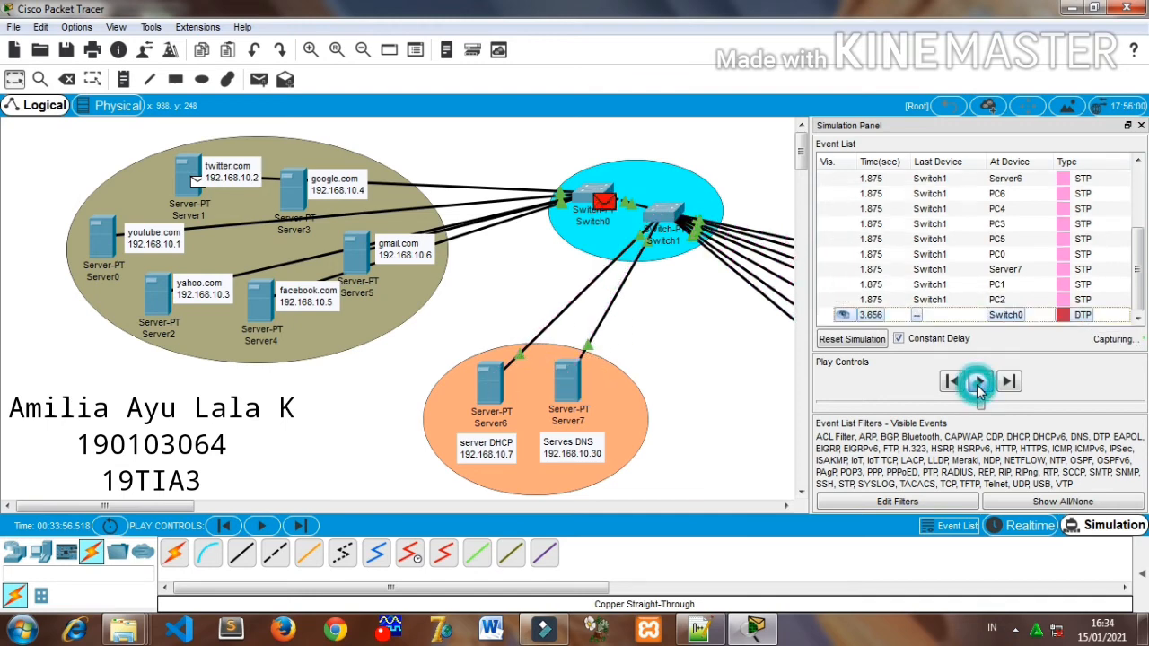
{"action": "left_click", "coordinate": [980, 384]}
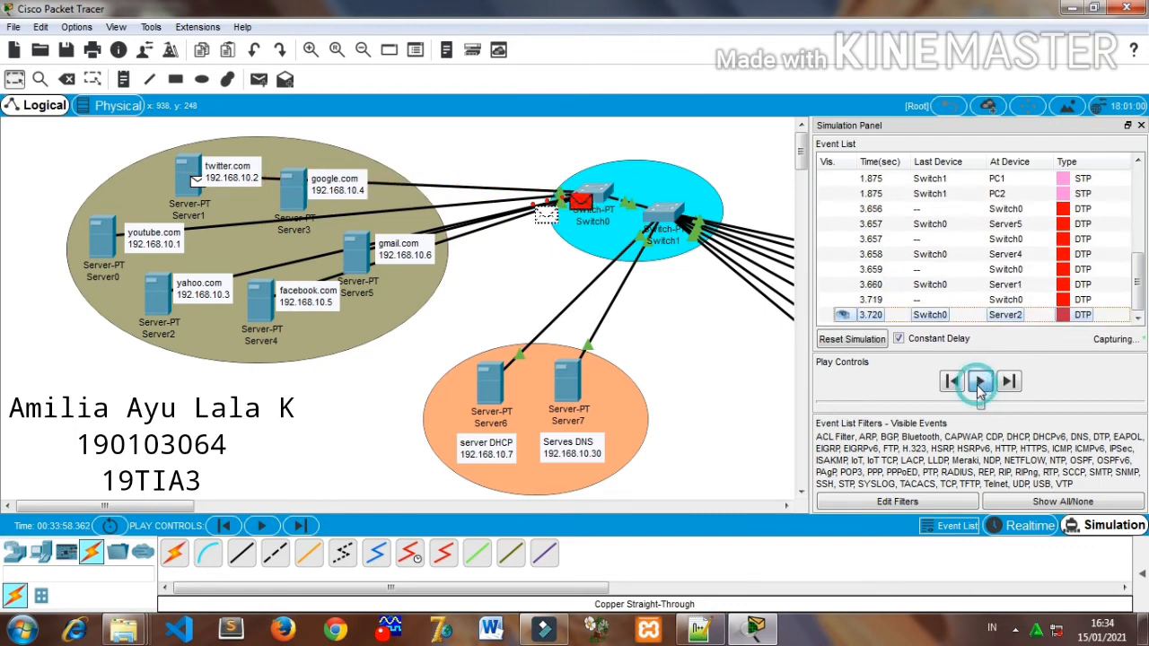
{"action": "left_click", "coordinate": [1010, 383]}
{"action": "left_click", "coordinate": [1011, 382]}
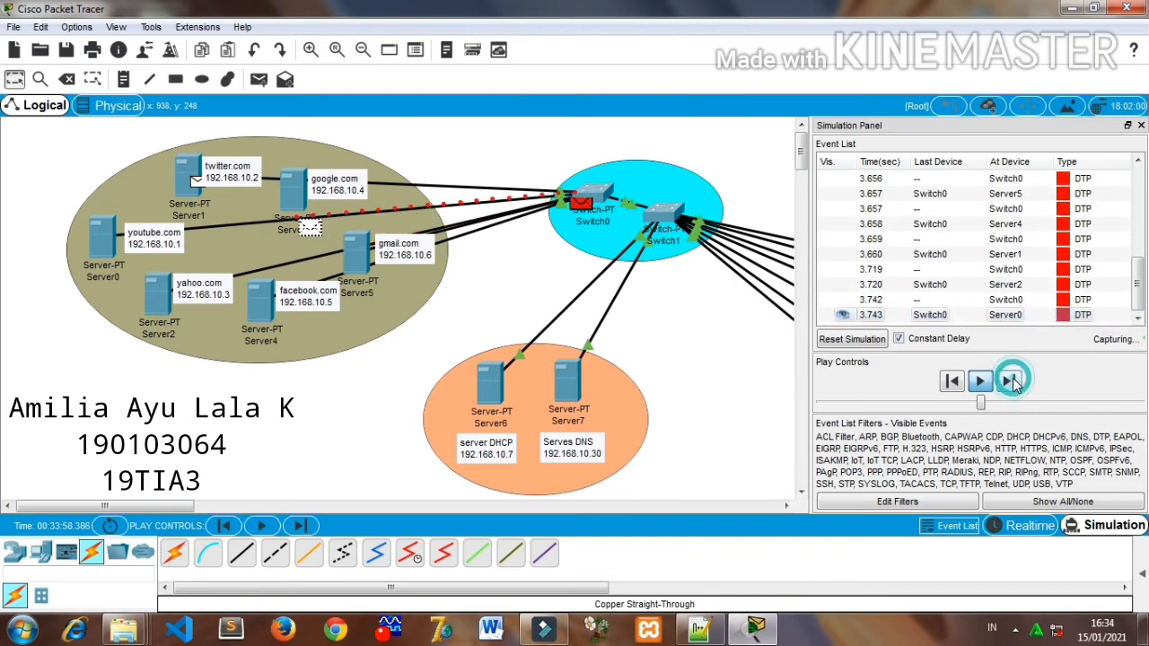
{"action": "left_click", "coordinate": [1011, 382]}
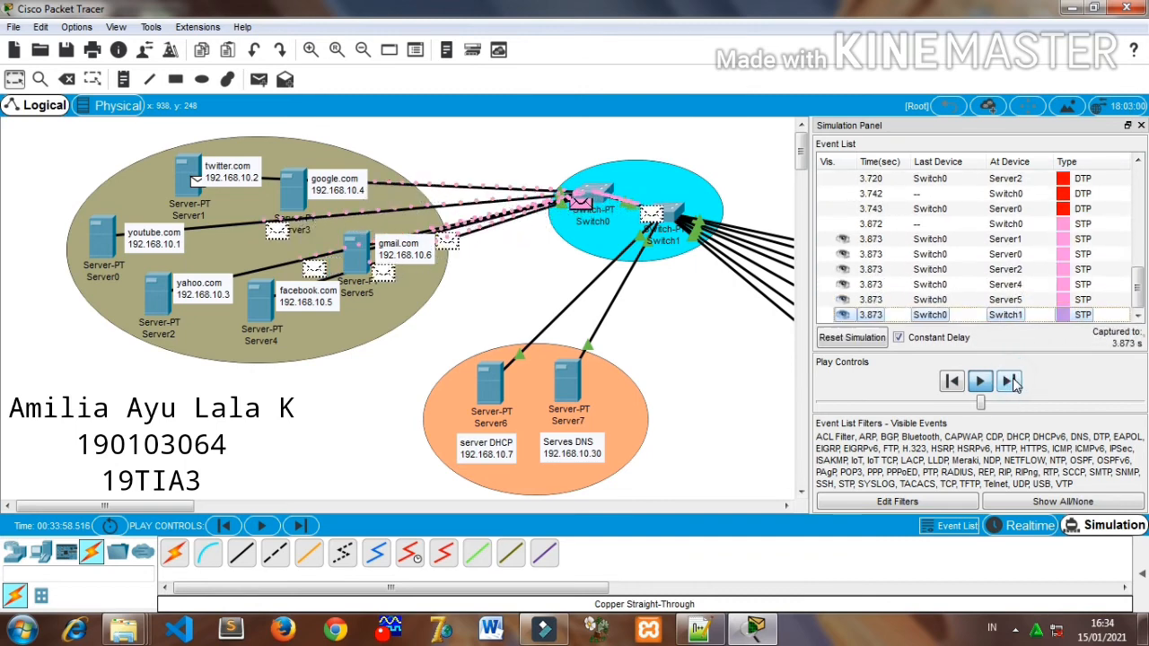
{"action": "left_click", "coordinate": [1011, 382]}
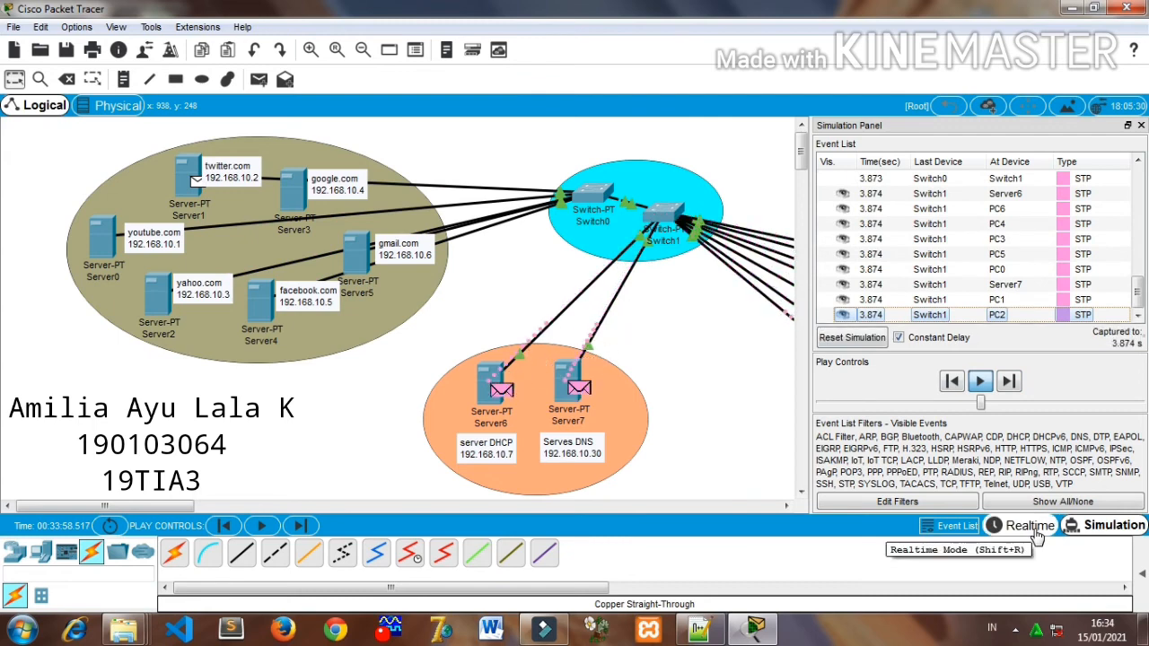
{"action": "left_click", "coordinate": [1034, 527]}
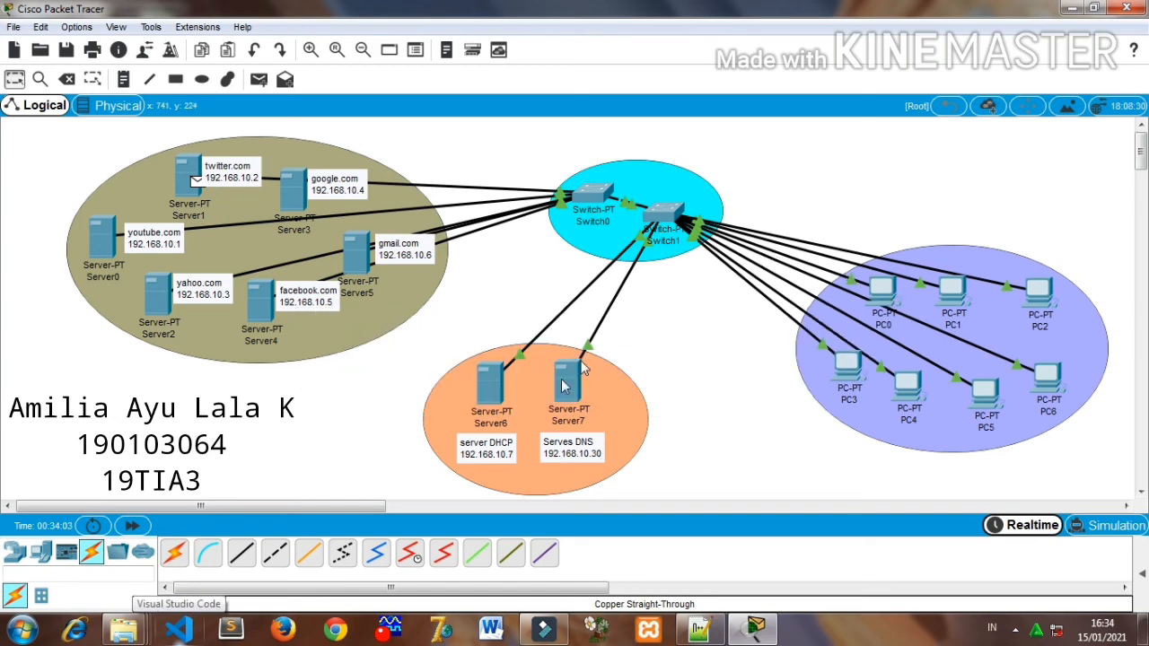
- Check PC0's IP settings by running ipconfig in its Command Prompt
{"action": "left_click", "coordinate": [880, 291]}
{"action": "left_click", "coordinate": [711, 179]}
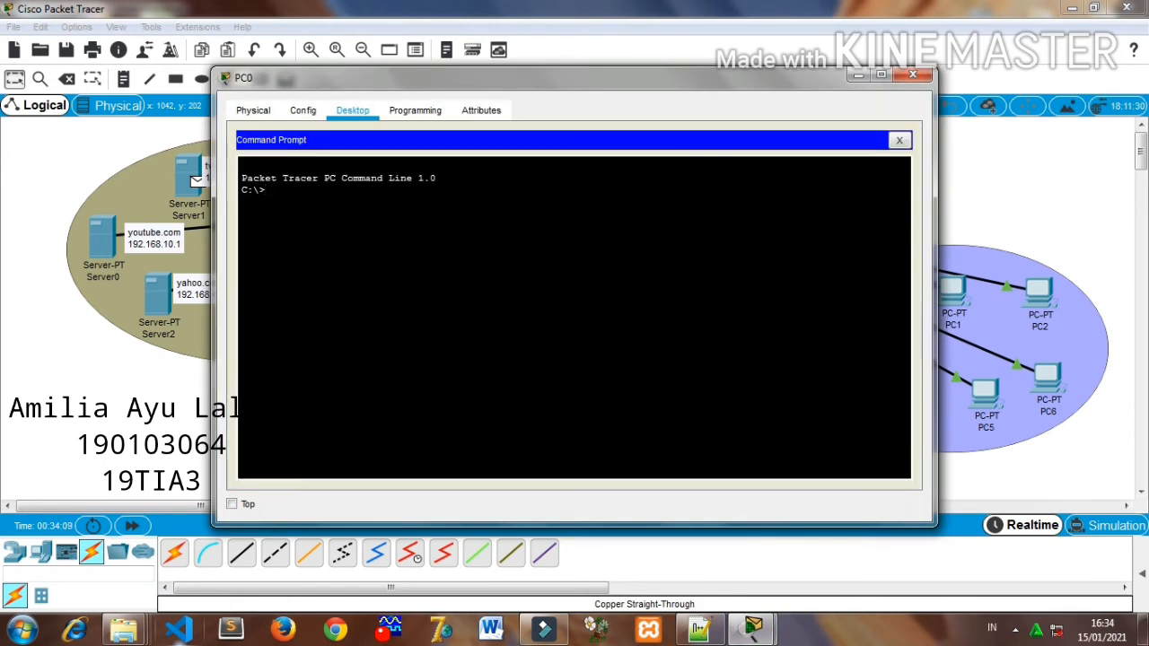
{"action": "type", "text": "ipconfig"}
{"action": "key", "text": "Return"}
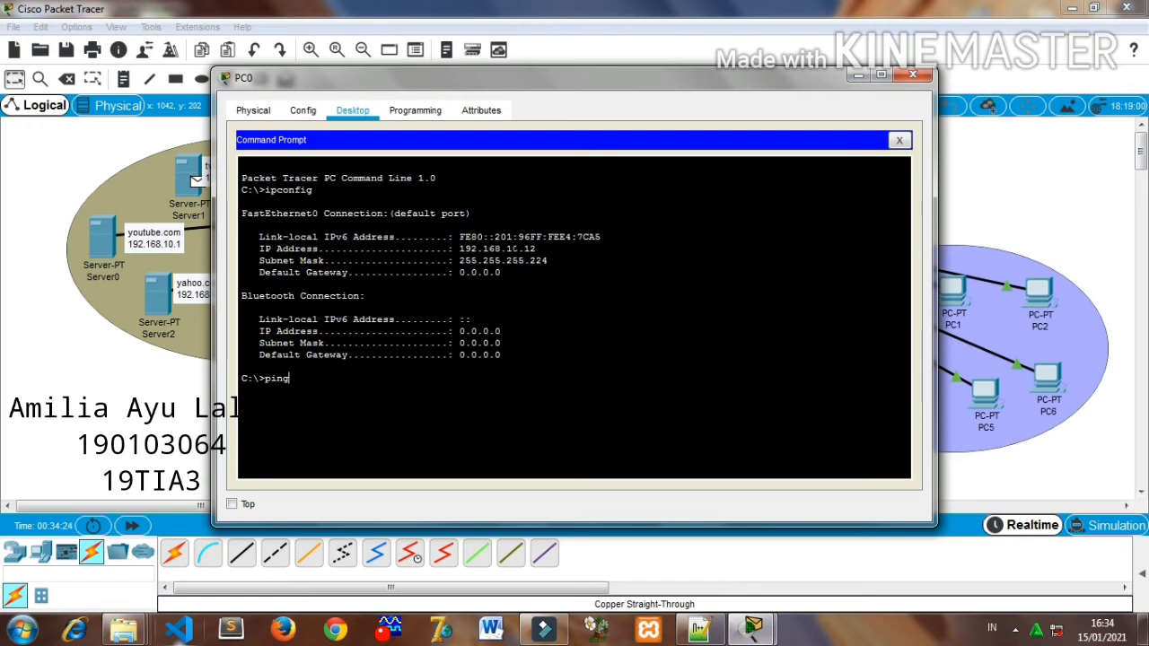
- Test the connection from PC0 to 192.168.10.11 with ping
{"action": "type", "text": "198.168"}
{"action": "key", "text": "BackSpace"}
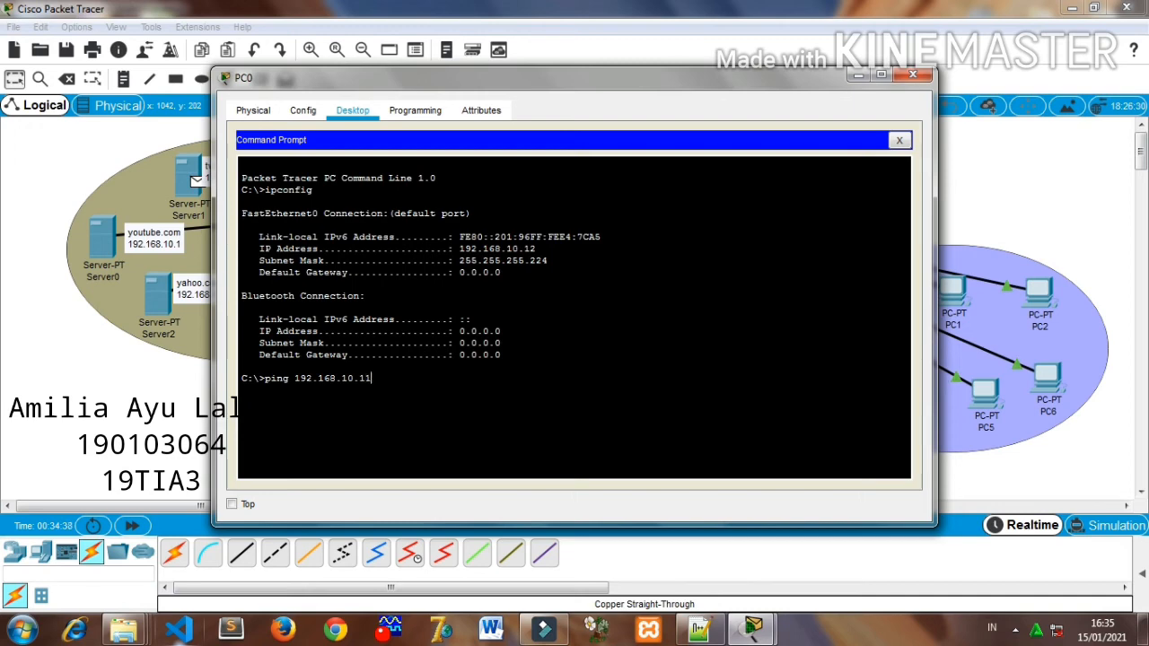
{"action": "key", "text": "Return"}
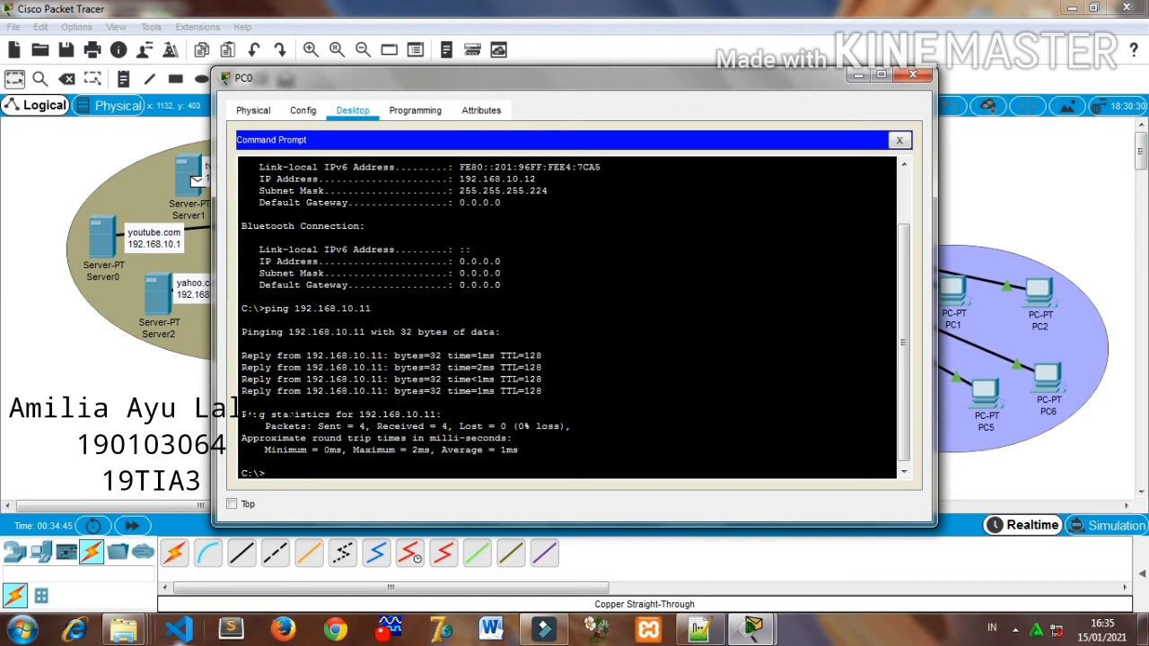
- Ping the youtube.com server at 192.168.10.1 from PC0
{"action": "type", "text": "ping 192.168.10."}
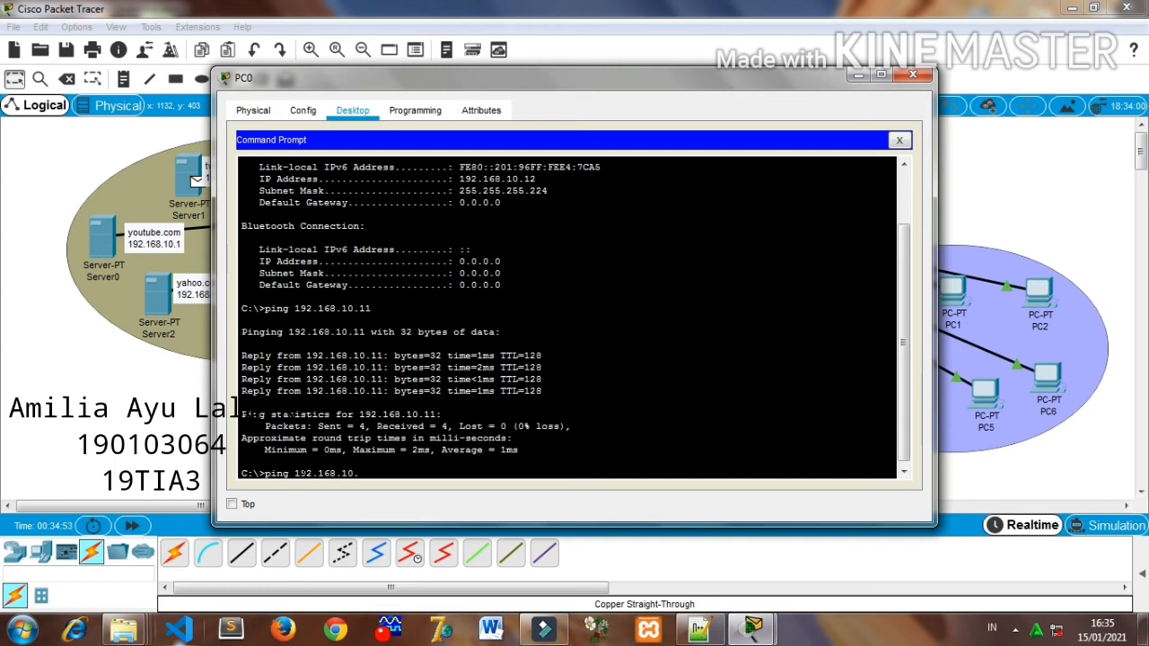
{"action": "type", "text": "1"}
{"action": "key", "text": "Return"}
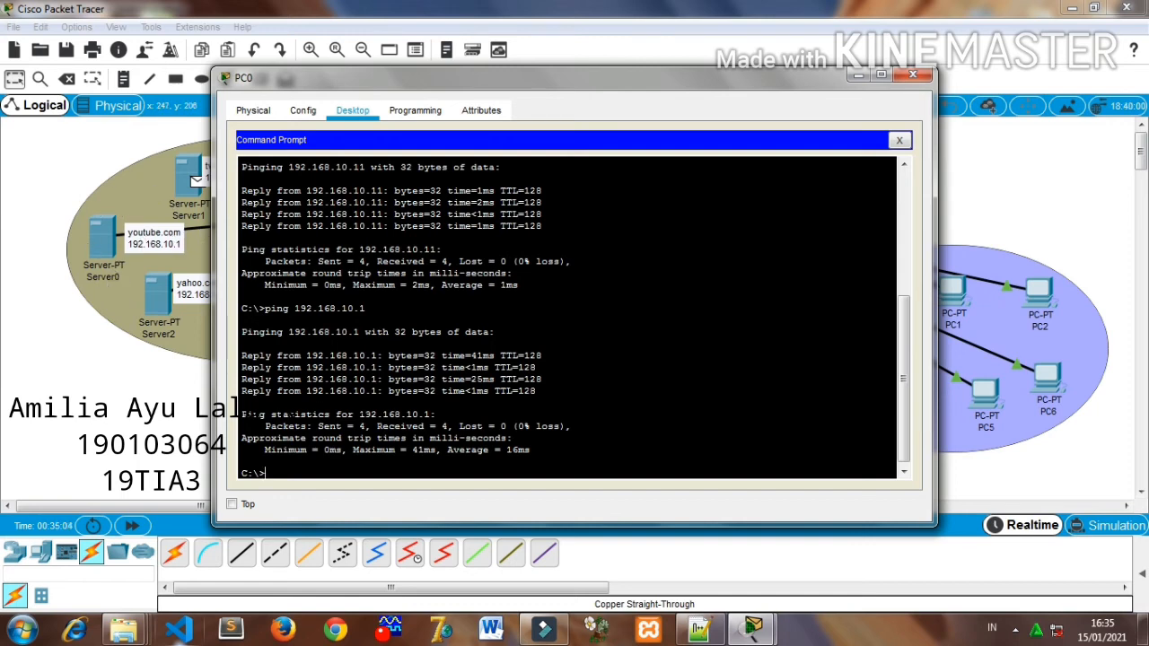
- Ping the DHCP server at 192.168.10.7 from PC0
{"action": "type", "text": "ing 192.168.10.7"}
{"action": "key", "text": "Return"}
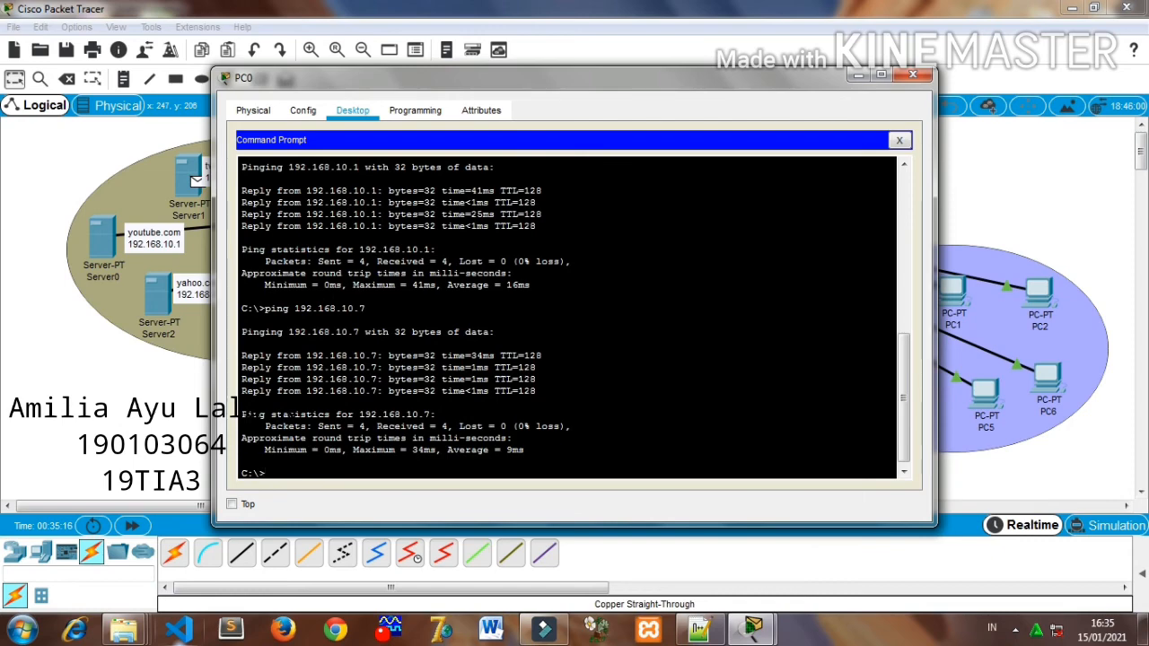
- Load facebook.com in PC0's Web Browser to check the domain, and close PC0's window
{"action": "mouse_move", "coordinate": [381, 76]}
{"action": "left_mouse_down"}
{"action": "mouse_move", "coordinate": [688, 70]}
{"action": "mouse_move", "coordinate": [373, 72]}
{"action": "left_mouse_up"}
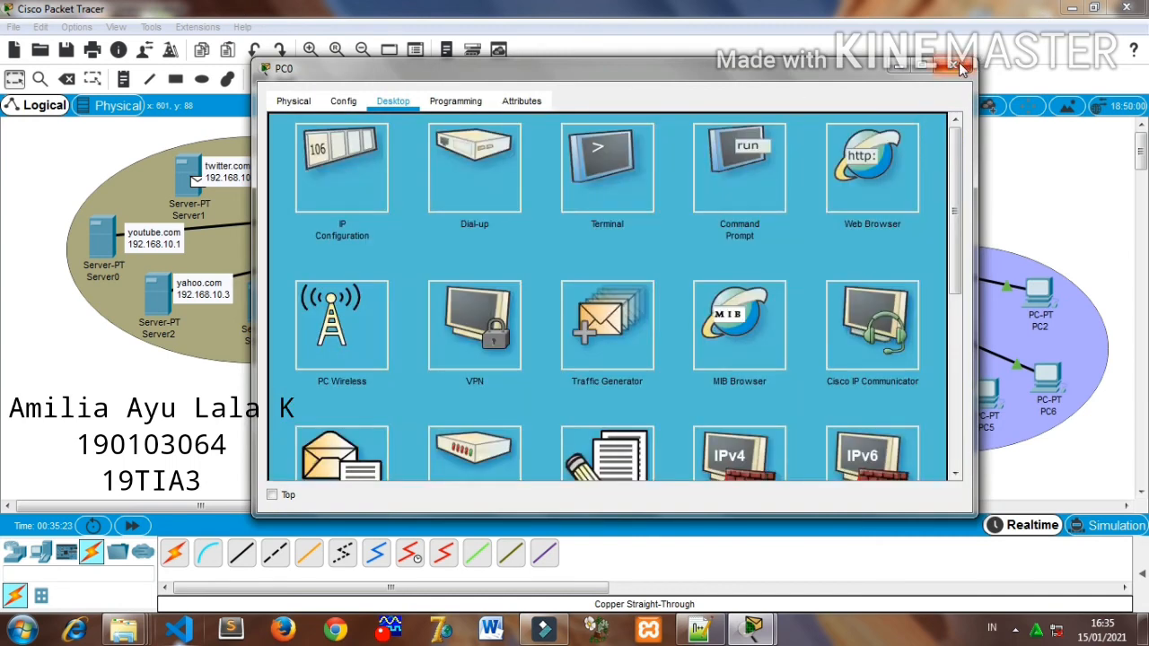
{"action": "left_click", "coordinate": [867, 184]}
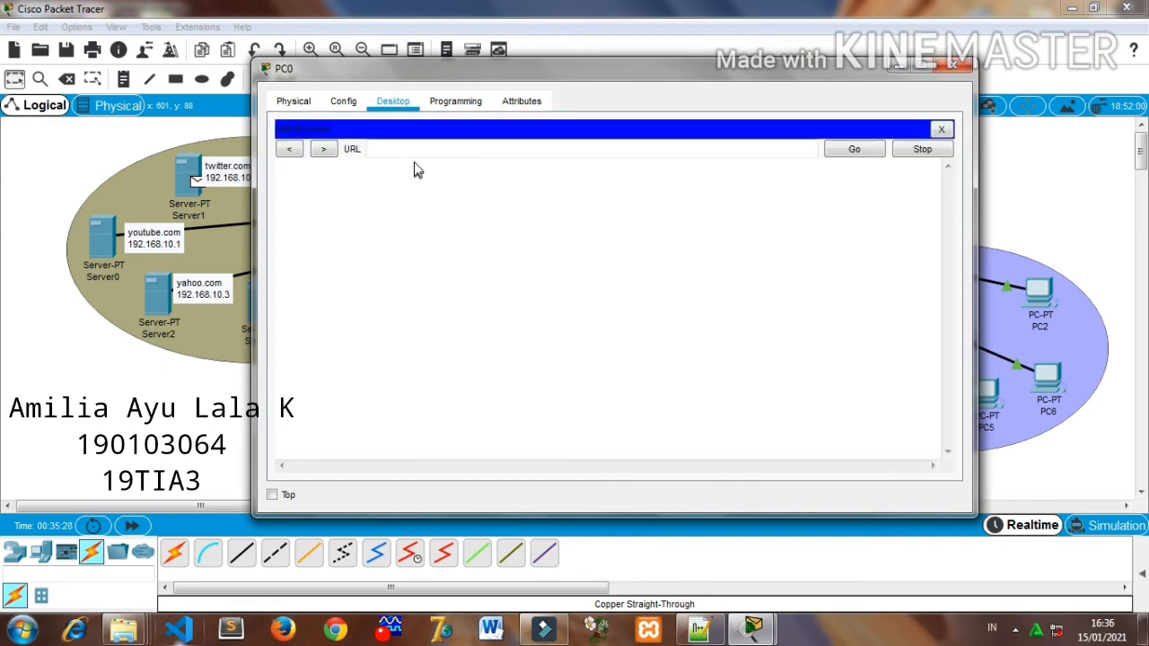
{"action": "left_click", "coordinate": [417, 156]}
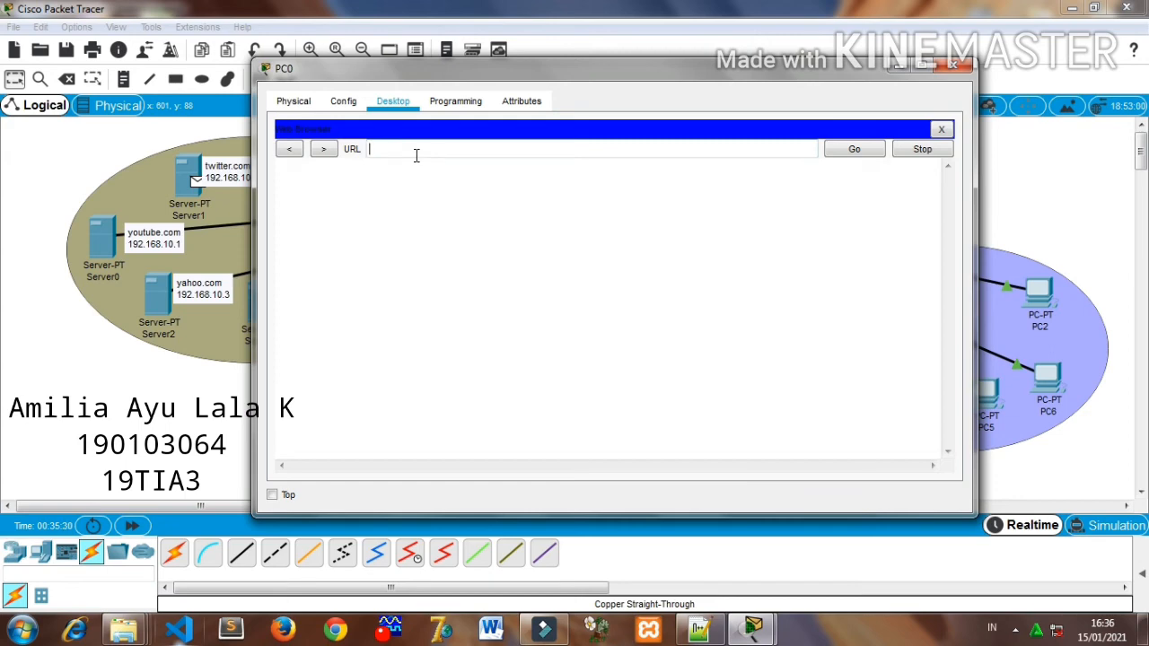
{"action": "type", "text": "facebook.com"}
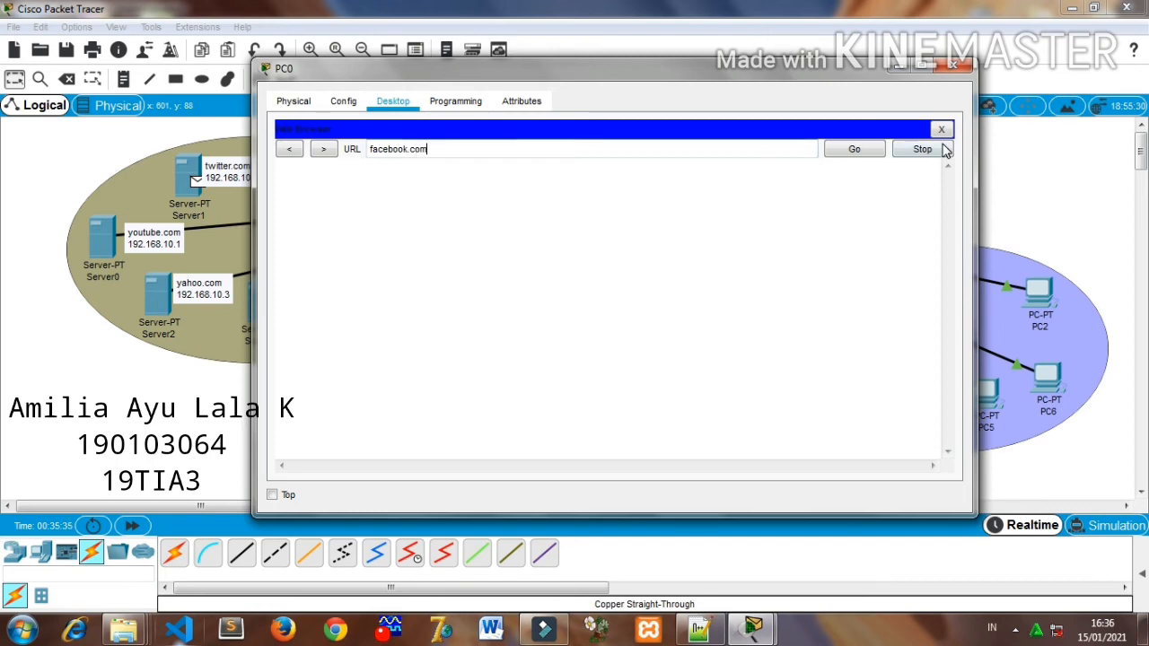
{"action": "left_click", "coordinate": [879, 150]}
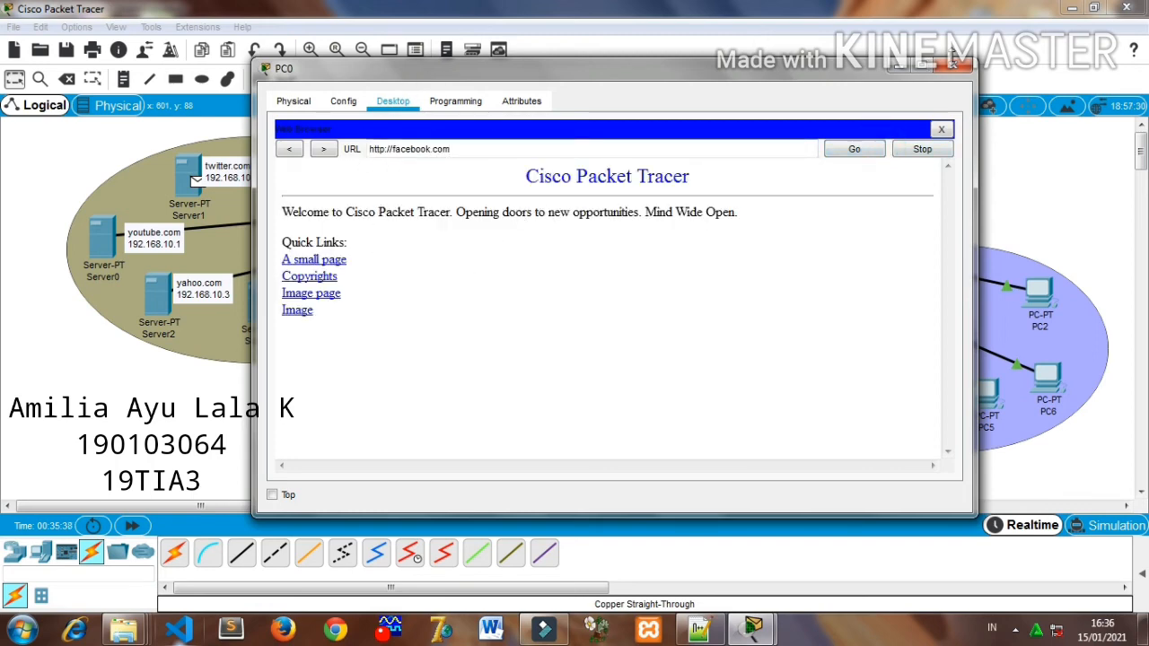
{"action": "left_click", "coordinate": [953, 65]}
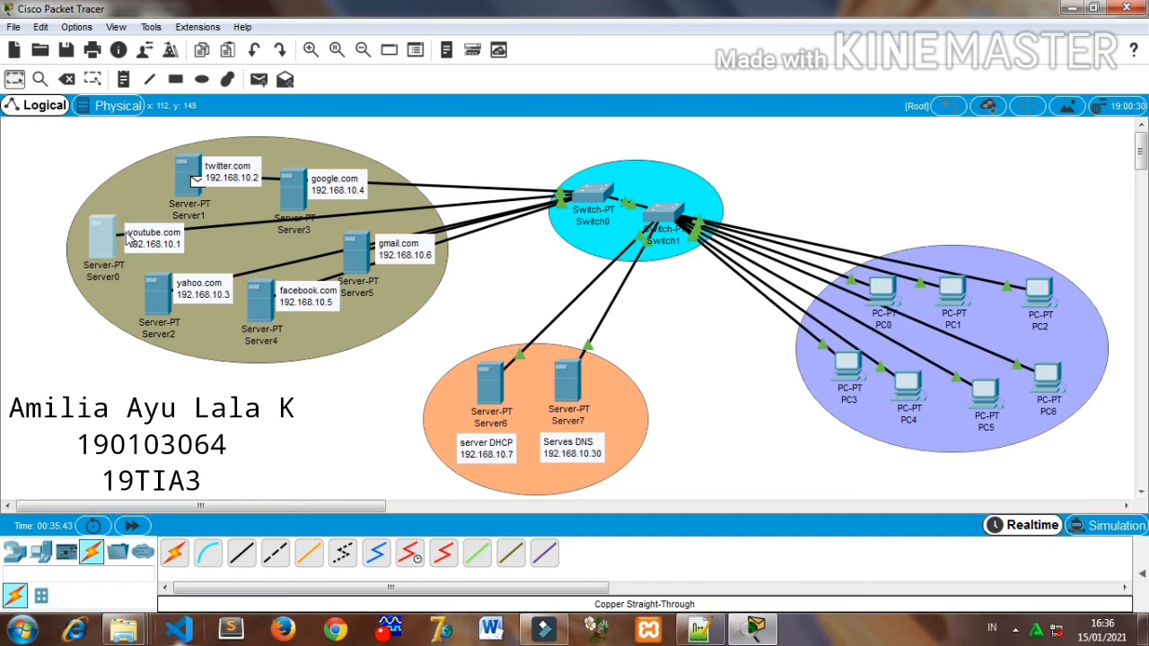
- Open index.html on the youtube.com server for editing and change its blue heading text to "WELCOME TO YOUTUBE"
{"action": "left_click", "coordinate": [99, 249]}
{"action": "left_click", "coordinate": [628, 363]}
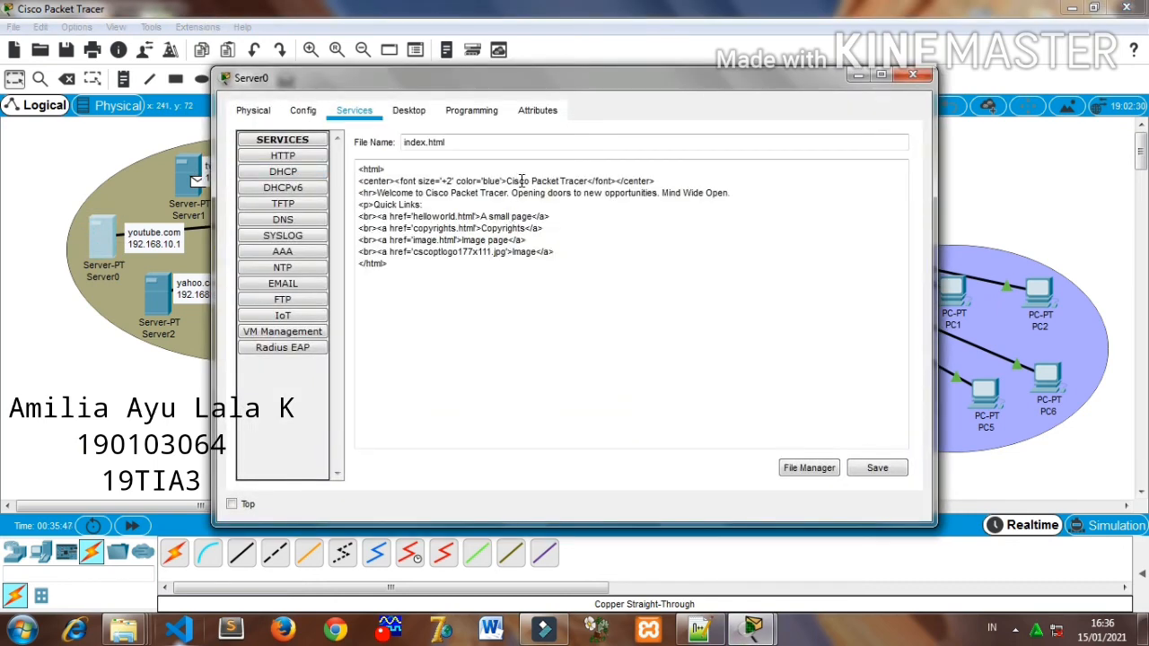
{"action": "left_click_drag", "start_coordinate": [508, 181], "coordinate": [585, 180]}
{"action": "key", "text": "BackSpace"}
{"action": "type", "text": "WELCOME TO FACEBOOK"}
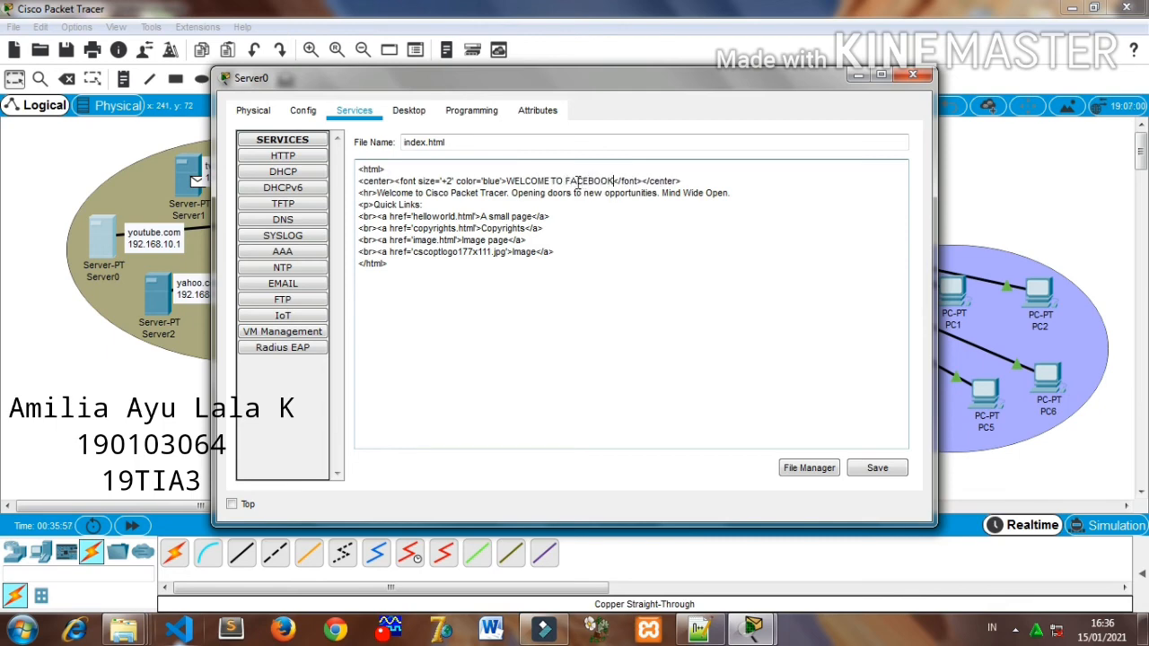
{"action": "key", "text": "BackSpace"}
{"action": "key", "text": "BackSpace"}
{"action": "key", "text": "BackSpace"}
{"action": "key", "text": "BackSpace"}
{"action": "key", "text": "BackSpace"}
{"action": "key", "text": "BackSpace"}
{"action": "key", "text": "BackSpace"}
{"action": "key", "text": "BackSpace"}
{"action": "type", "text": "YOUTUE"}
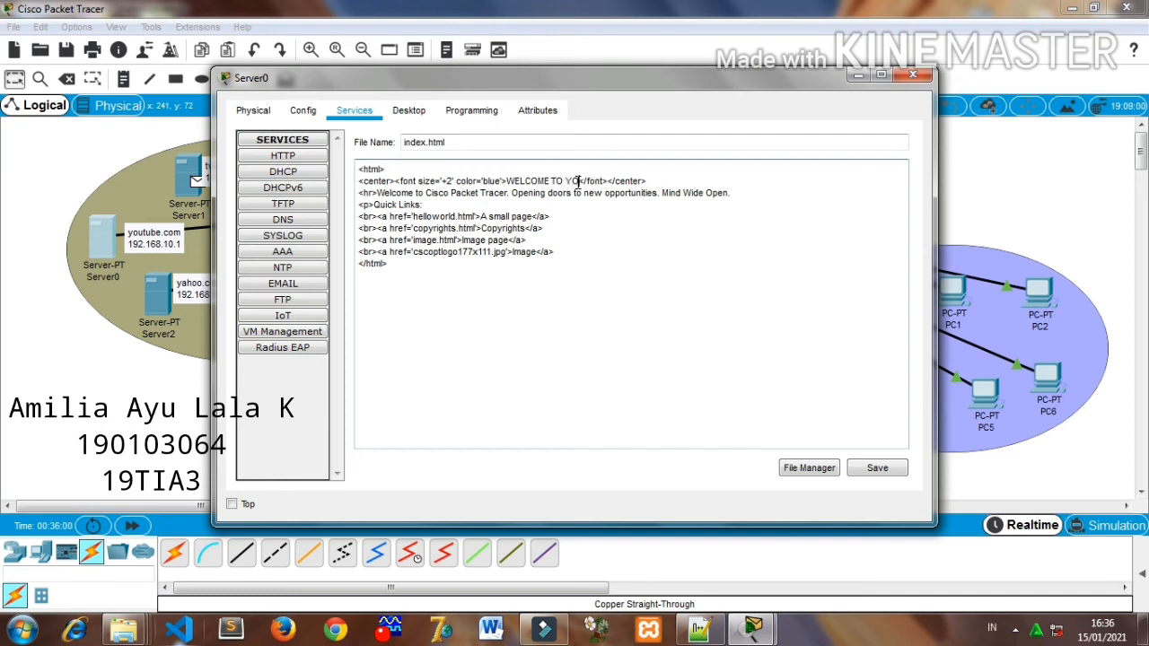
{"action": "key", "text": "BackSpace"}
{"action": "type", "text": "BE"}
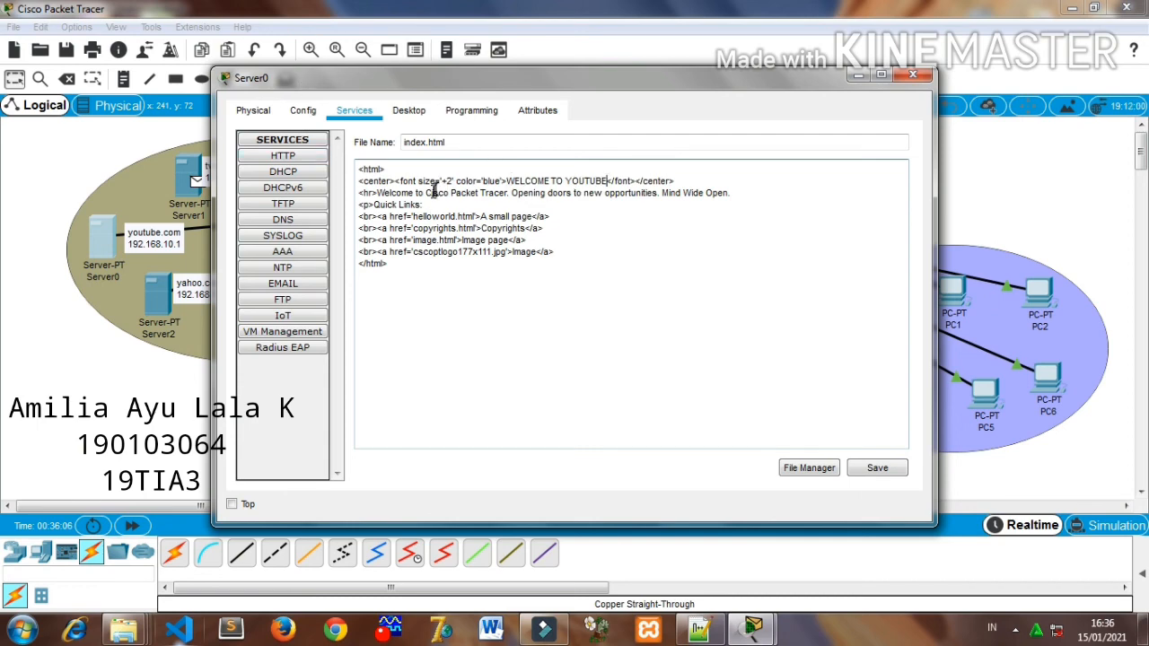
- Change the page's welcome line to "Welcome to youtube.", and save index.html over the existing file before closing the server window
{"action": "left_click_drag", "start_coordinate": [428, 194], "coordinate": [731, 194]}
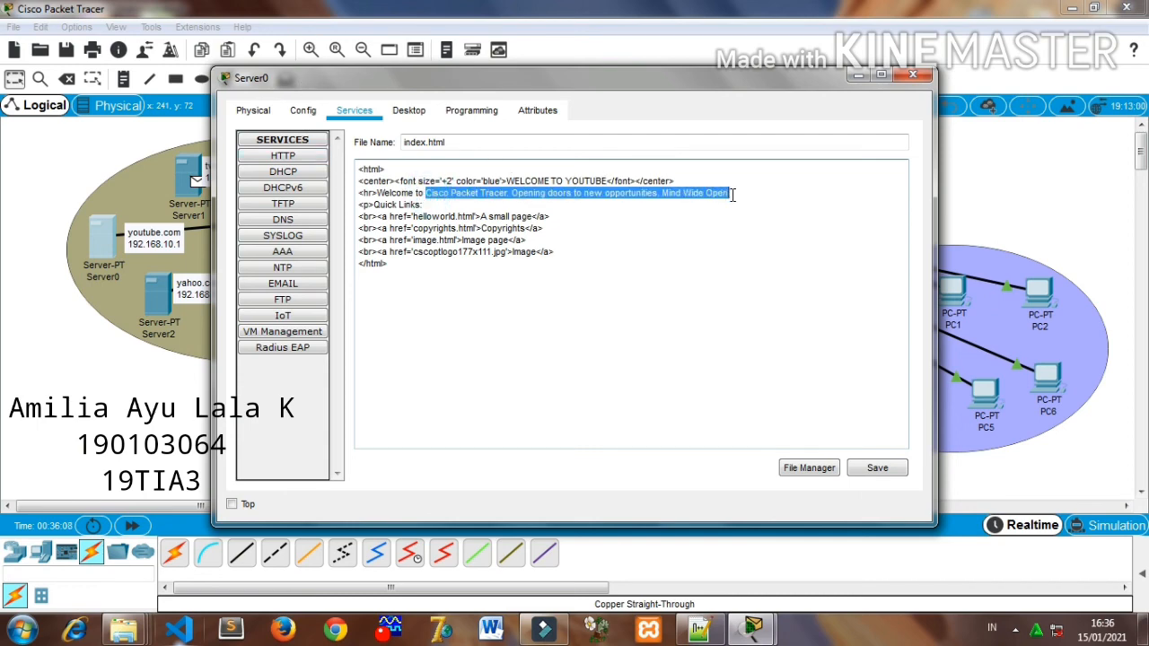
{"action": "key", "text": "BackSpace"}
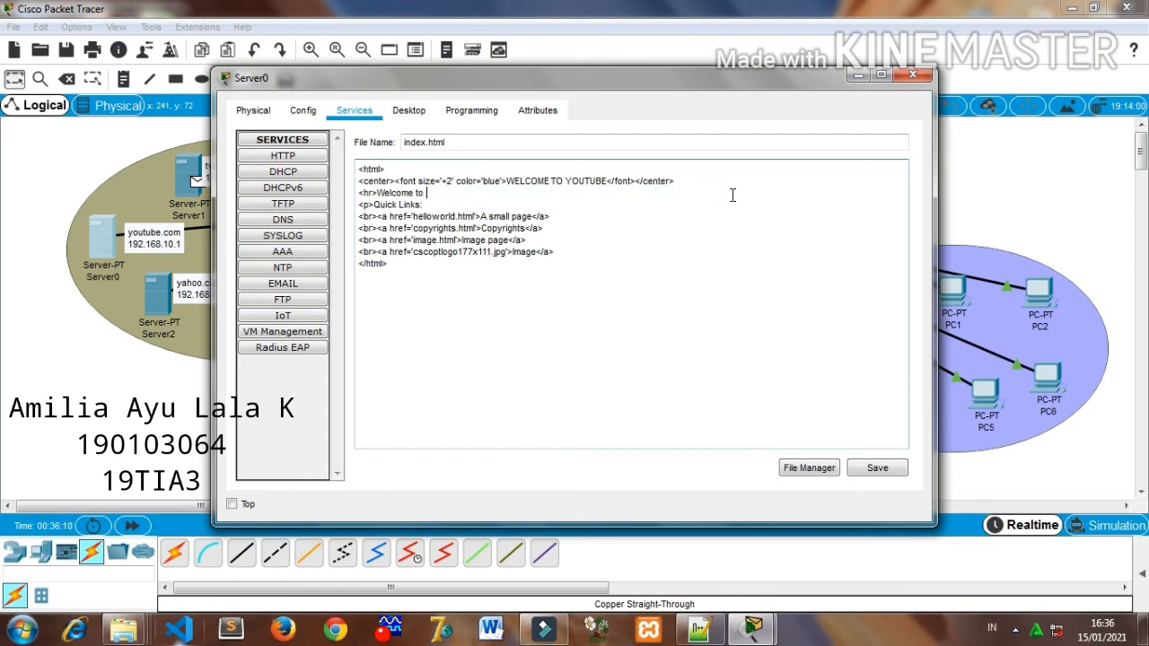
{"action": "type", "text": "youtube"}
{"action": "left_click", "coordinate": [867, 469]}
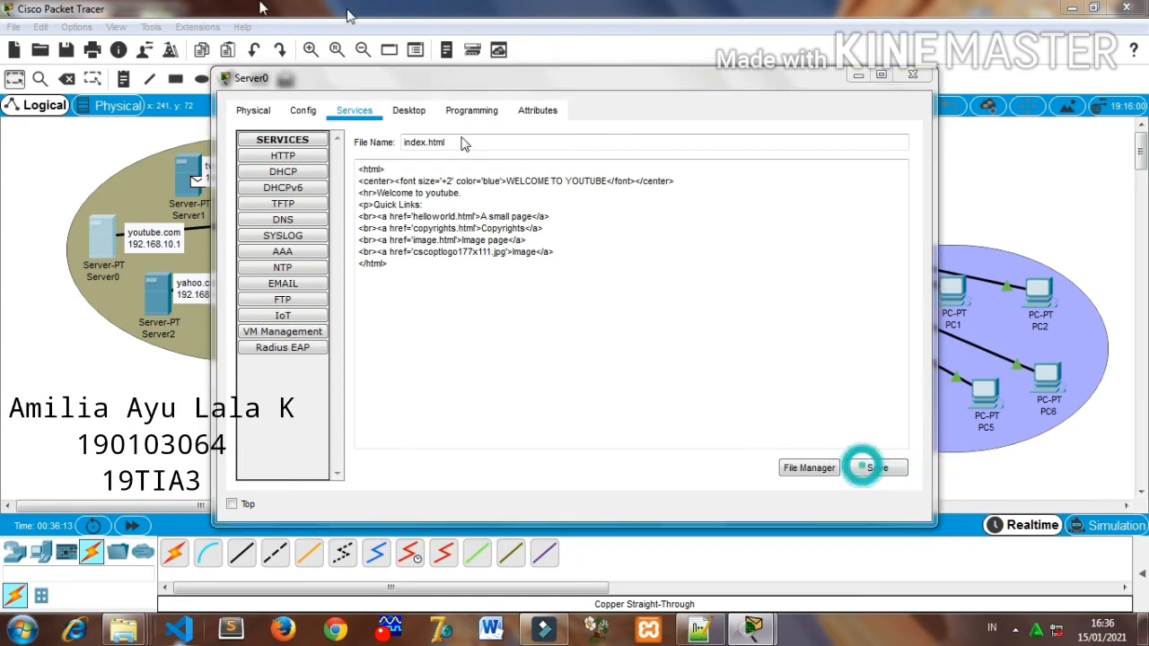
{"action": "left_click", "coordinate": [606, 327]}
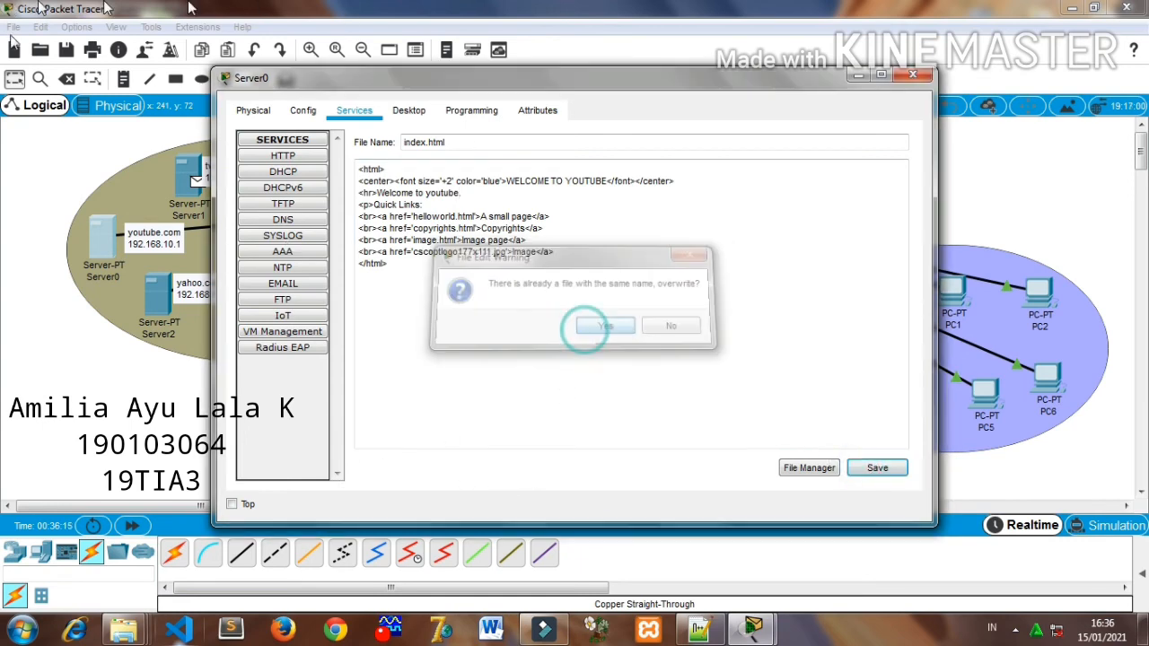
{"action": "left_click", "coordinate": [912, 79]}
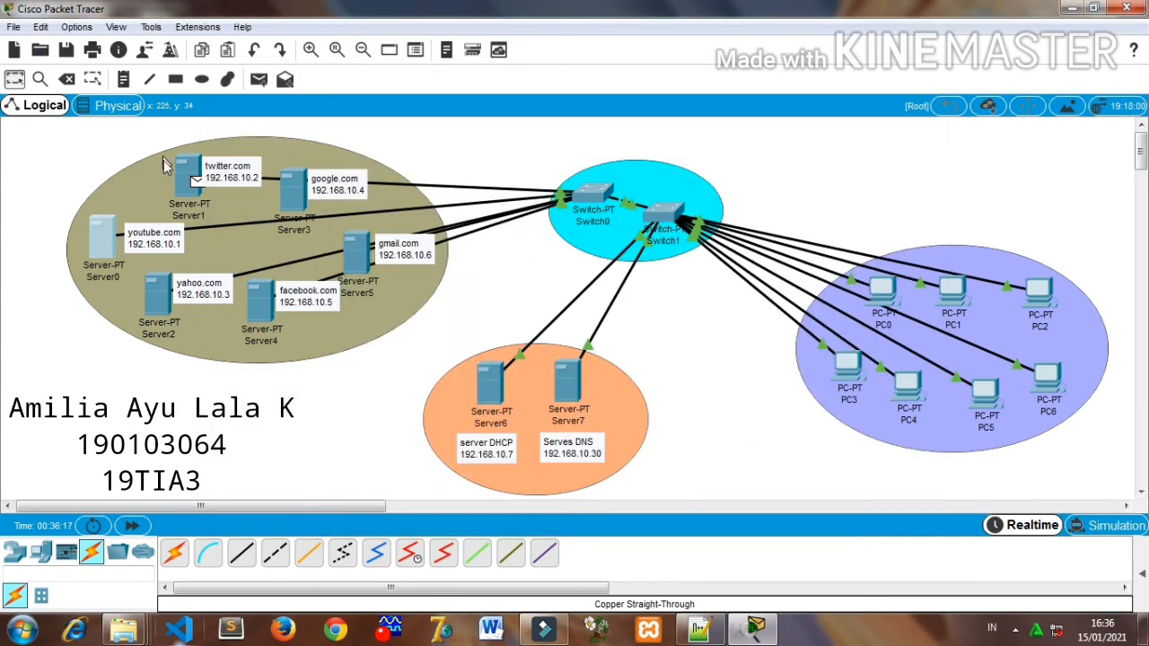
- Open index.html on the twitter.com server for editing and change its blue heading text to "WELCOME TO TWITTER"
{"action": "left_click", "coordinate": [189, 175]}
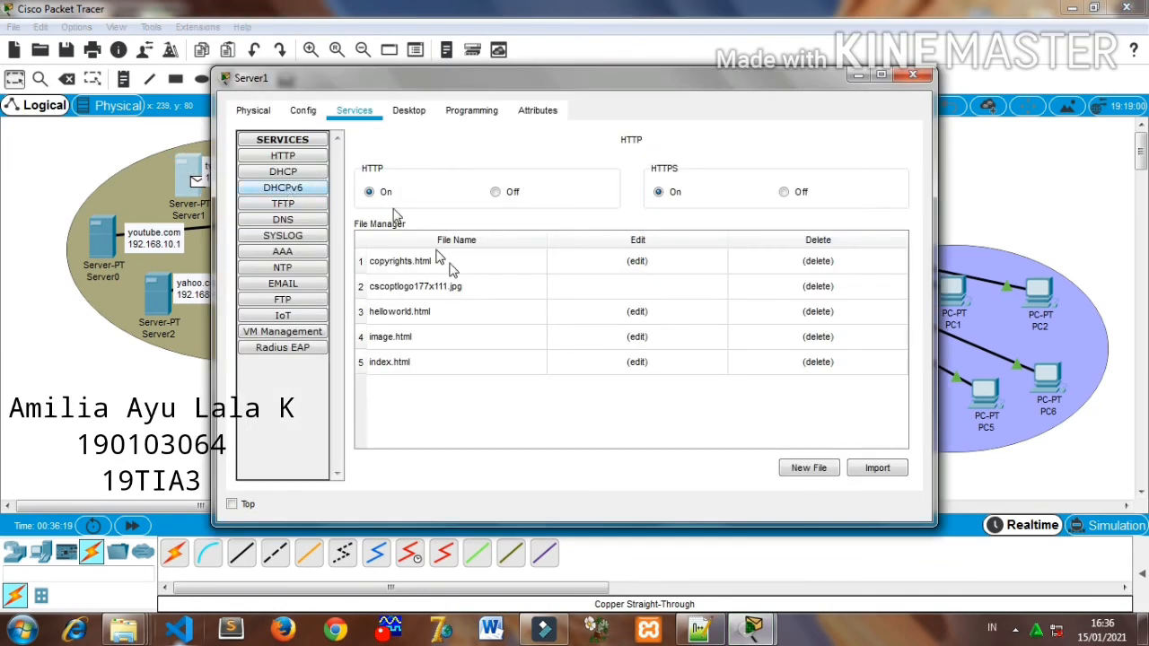
{"action": "left_click", "coordinate": [620, 359]}
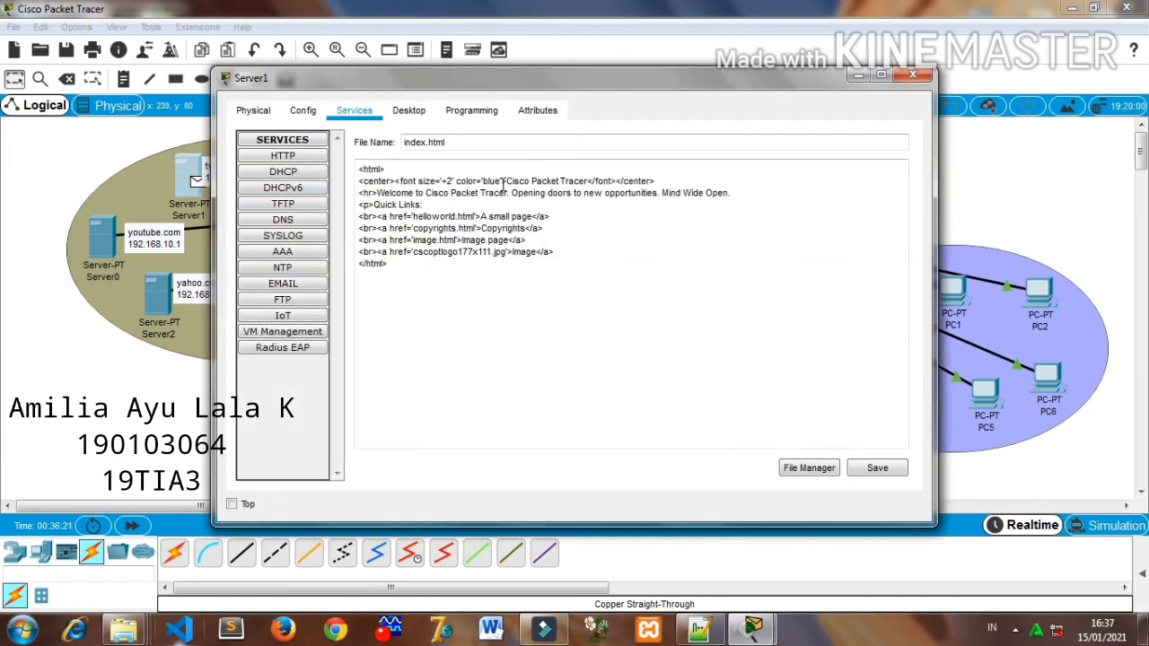
{"action": "left_click_drag", "start_coordinate": [506, 184], "coordinate": [582, 183]}
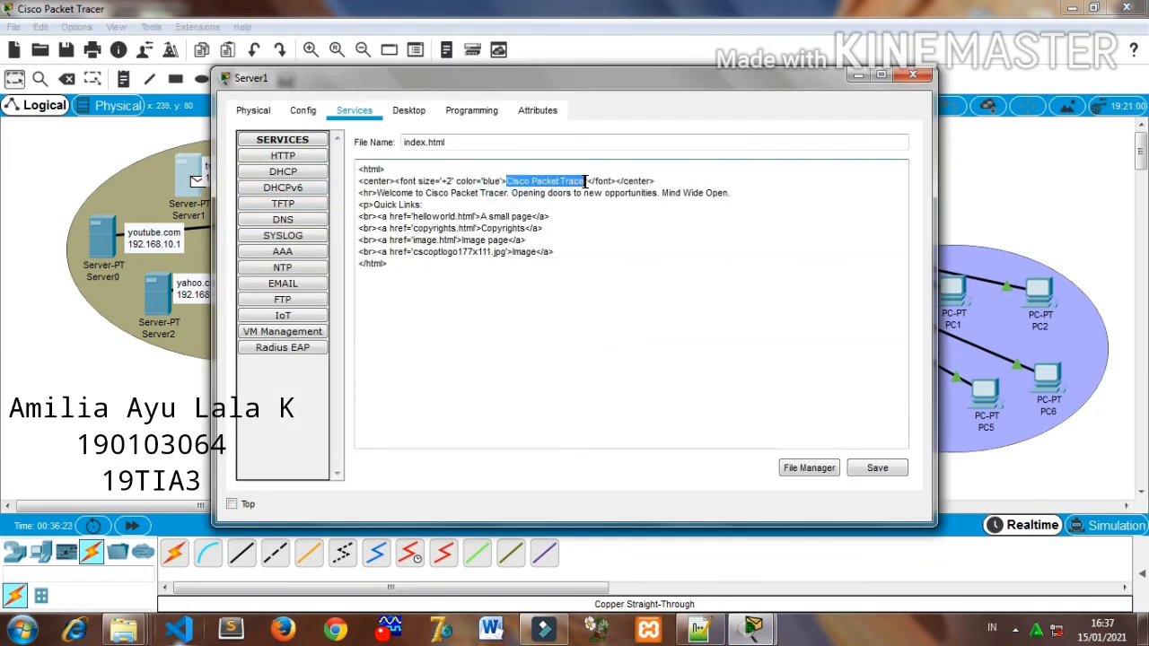
{"action": "key", "text": "BackSpace"}
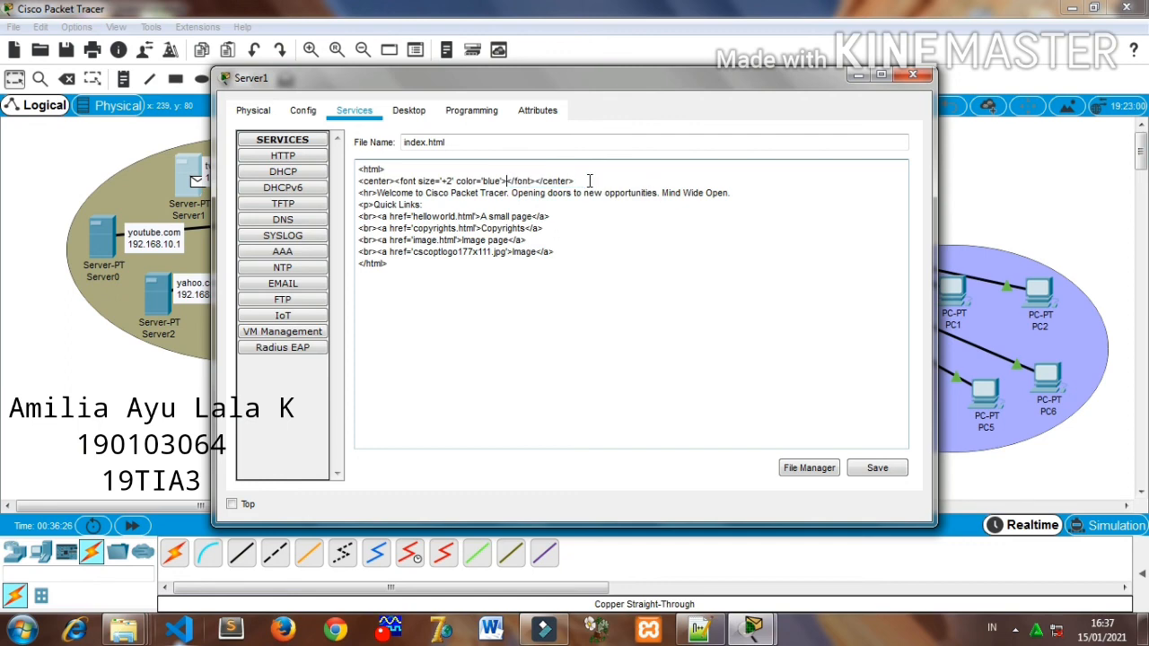
{"action": "type", "text": "WELCOME TO TWITTER"}
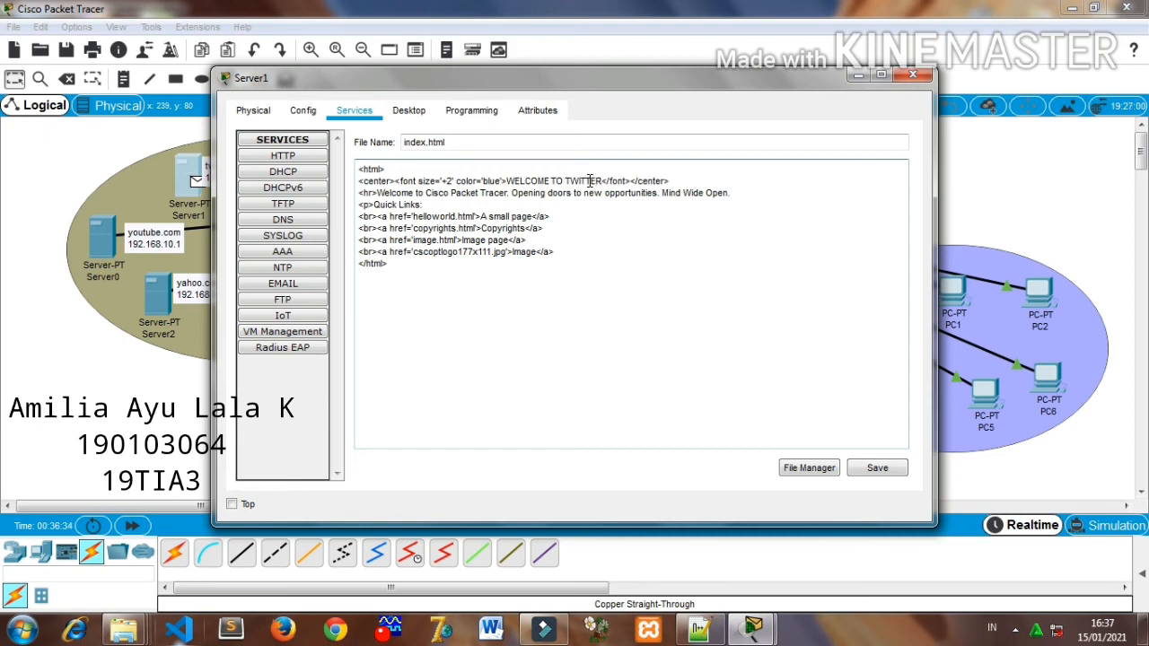
- Change the page's welcome line to "Welcome to twitter", and save index.html over the existing file before closing the server window
{"action": "left_click_drag", "start_coordinate": [426, 193], "coordinate": [752, 191]}
{"action": "key", "text": "BackSpace"}
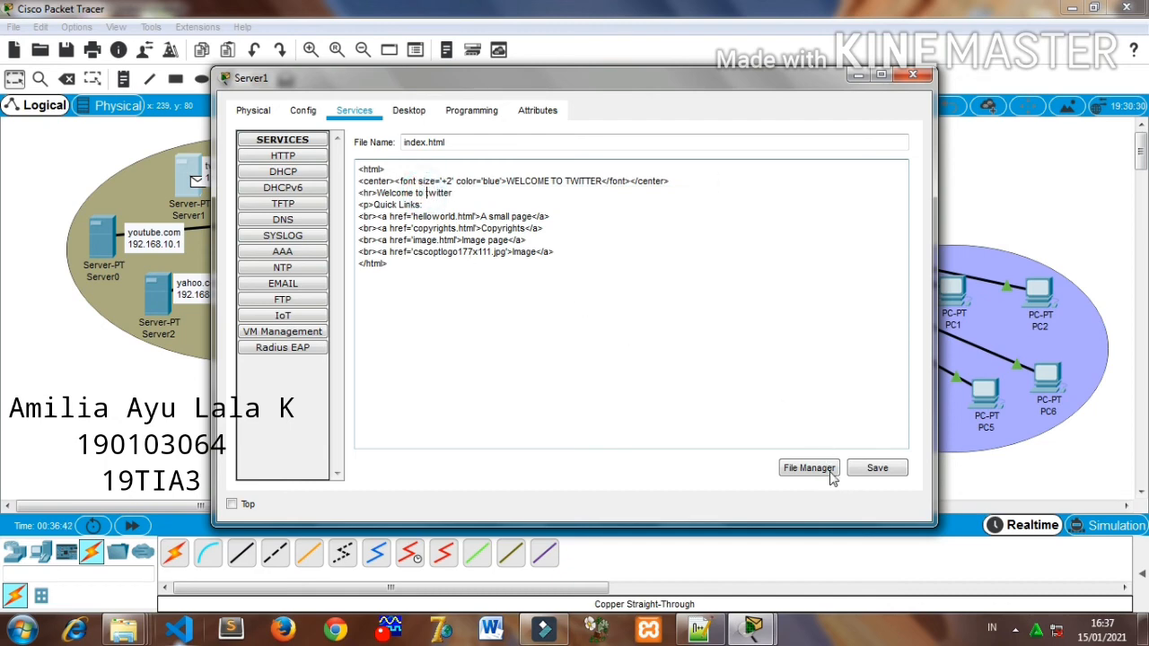
{"action": "left_click", "coordinate": [862, 469]}
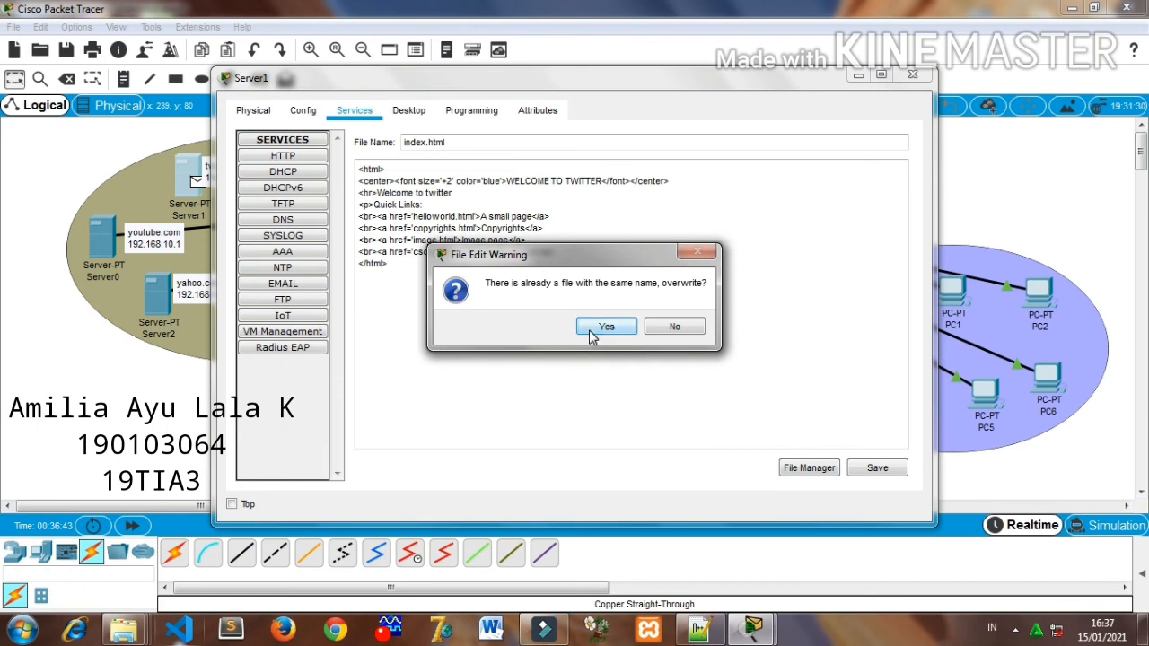
{"action": "left_click", "coordinate": [595, 328]}
{"action": "left_click", "coordinate": [913, 76]}
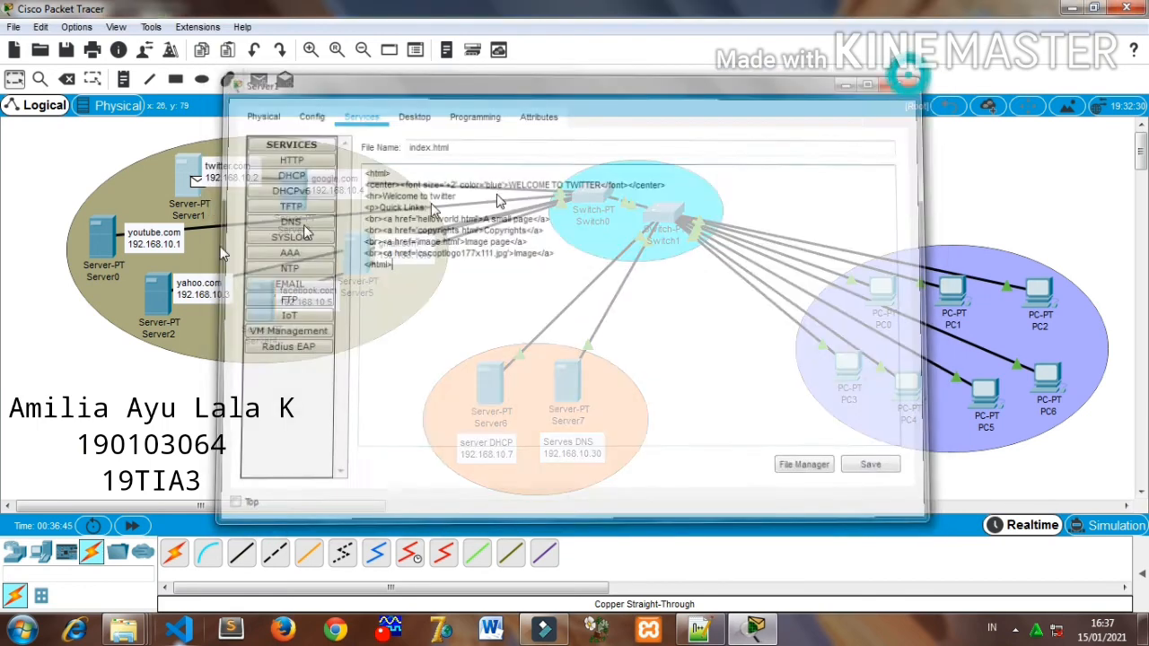
- Open index.html on the yahoo.com server for editing and change its blue heading text to "WELCOME TO YAHOO.COM"
{"action": "left_click", "coordinate": [166, 299]}
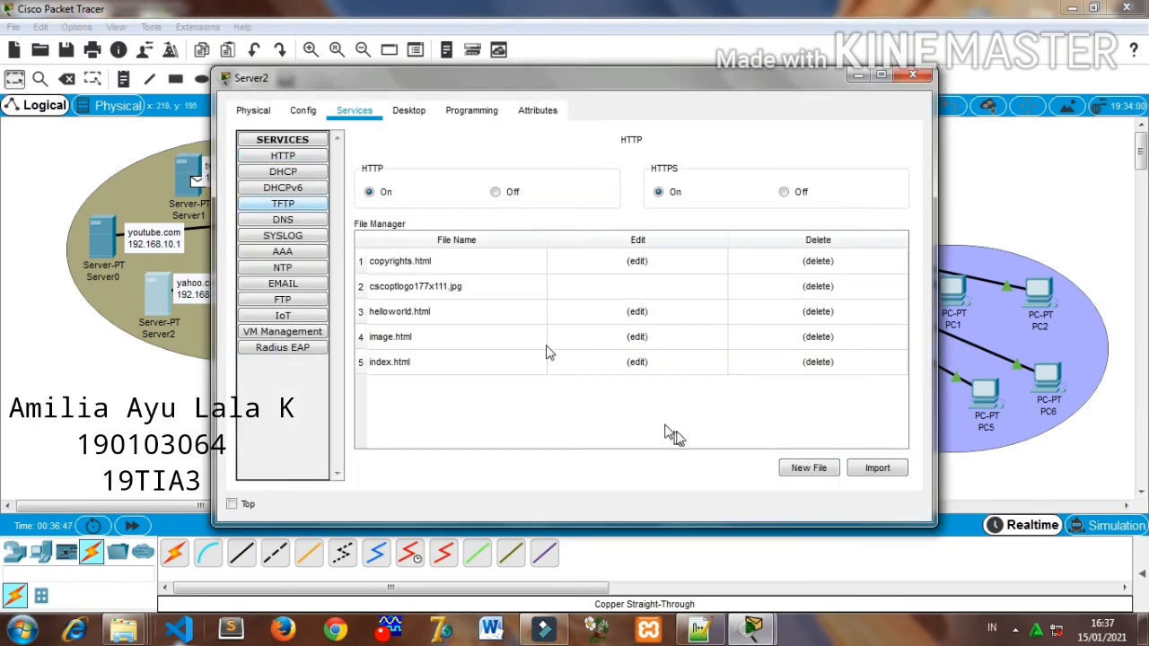
{"action": "left_click", "coordinate": [638, 363]}
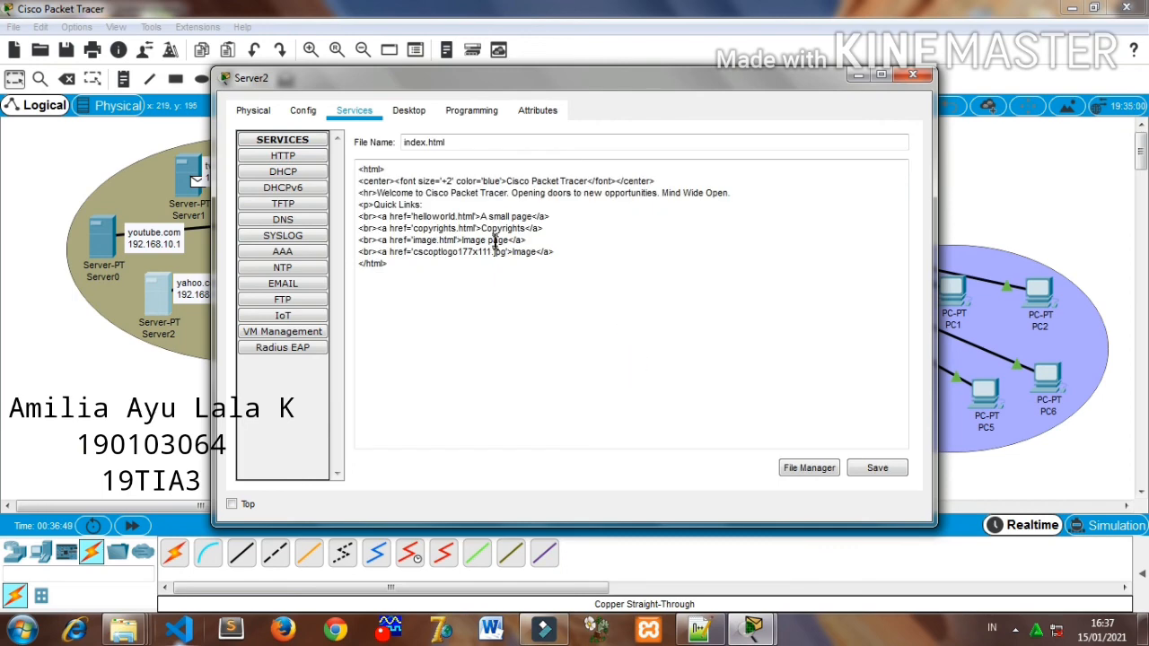
{"action": "left_click_drag", "start_coordinate": [508, 180], "coordinate": [588, 181]}
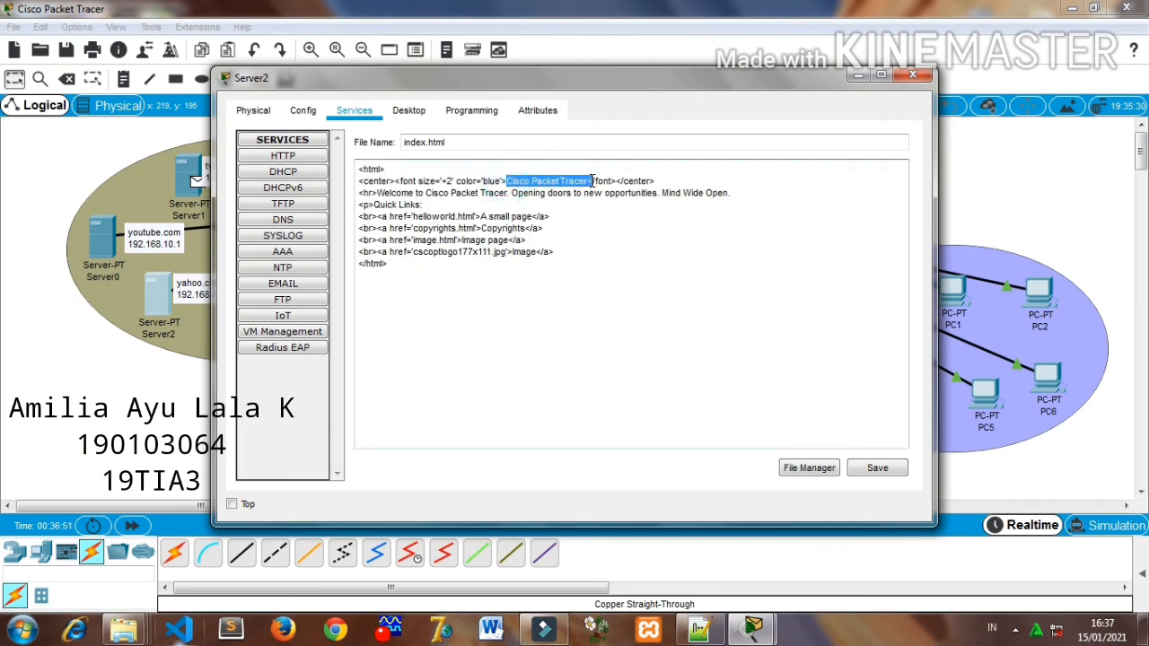
{"action": "key", "text": "BackSpace"}
{"action": "type", "text": "WELCOME TO YAHOO.COM"}
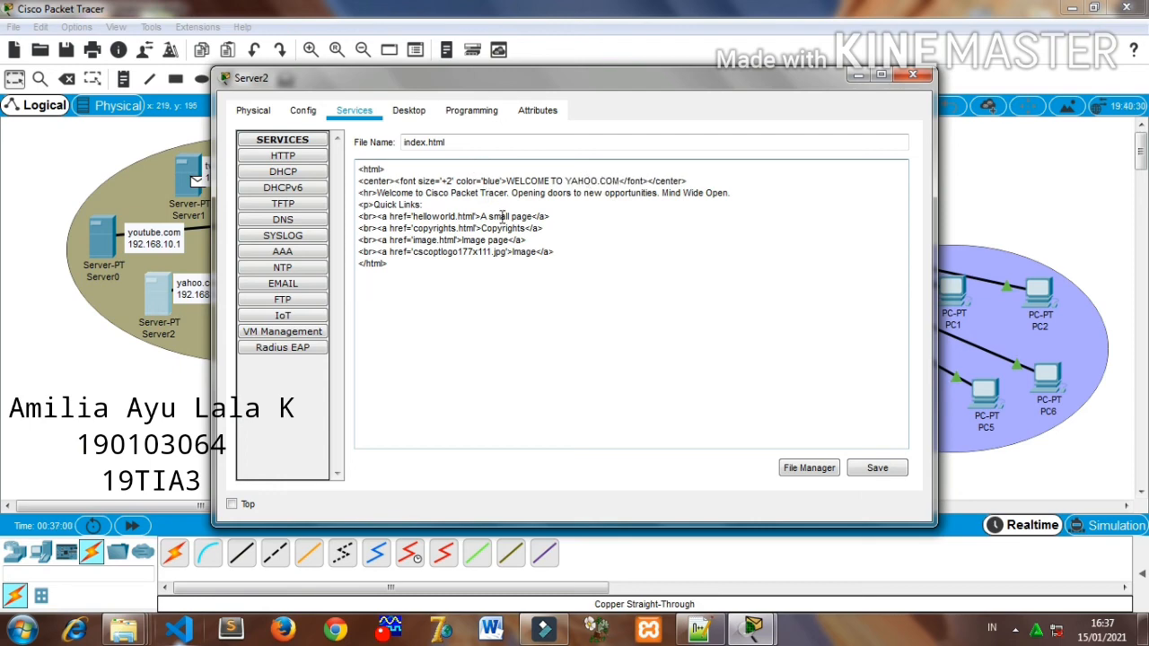
- Replace the rest of the yahoo.com page's welcome line so that it reads "Welcome to yahoo.com"
{"action": "left_click_drag", "start_coordinate": [426, 192], "coordinate": [742, 199]}
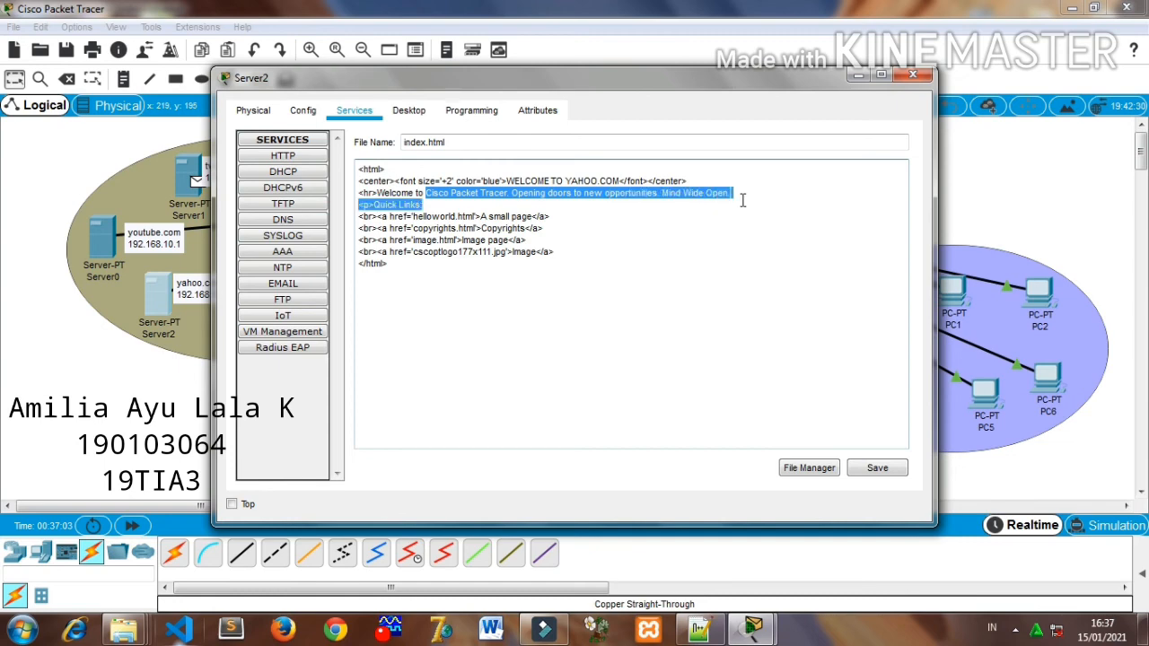
{"action": "left_click", "coordinate": [492, 188]}
{"action": "left_click_drag", "start_coordinate": [423, 192], "coordinate": [733, 193]}
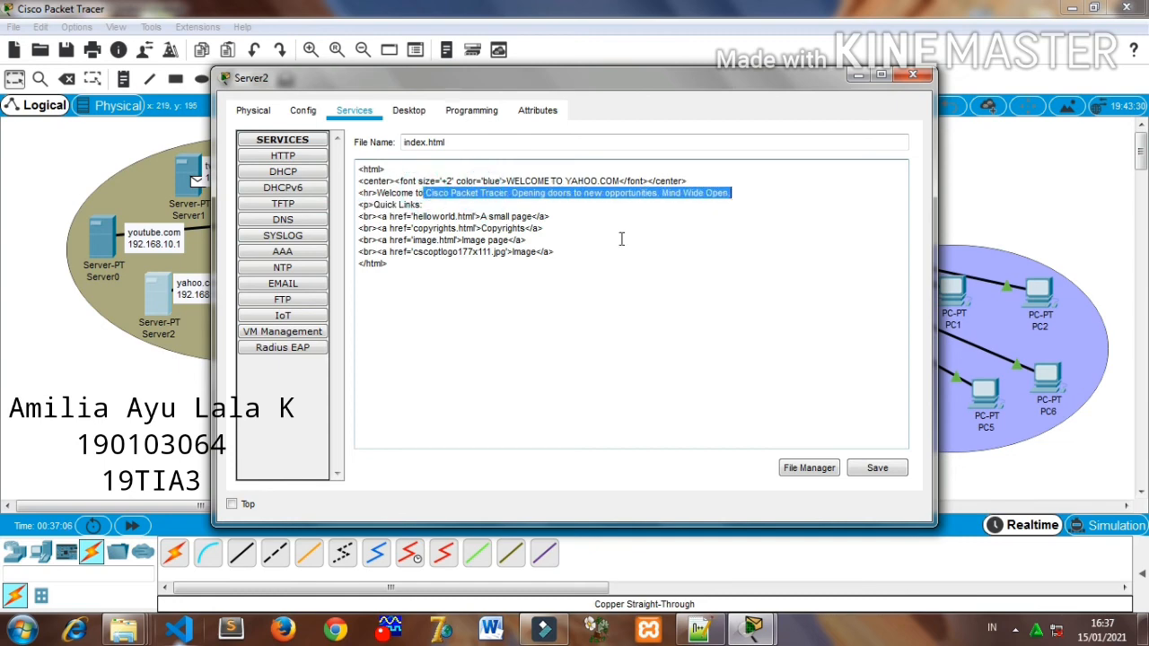
{"action": "key", "text": "Delete"}
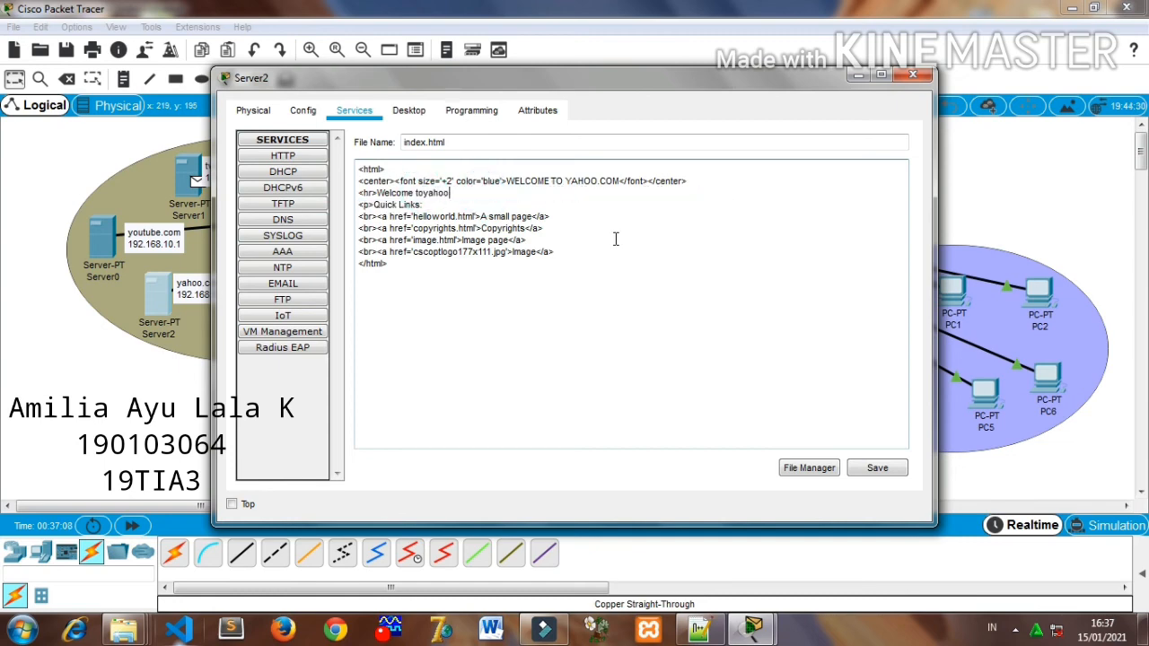
{"action": "type", "text": "y"}
{"action": "key", "text": "BackSpace"}
{"action": "type", "text": "yshoo.com"}
{"action": "left_click", "coordinate": [440, 192]}
{"action": "key", "text": "BackSpace"}
{"action": "type", "text": "a"}
- Save the yahoo.com server's index.html over the existing file and close the server window
{"action": "left_click", "coordinate": [877, 468]}
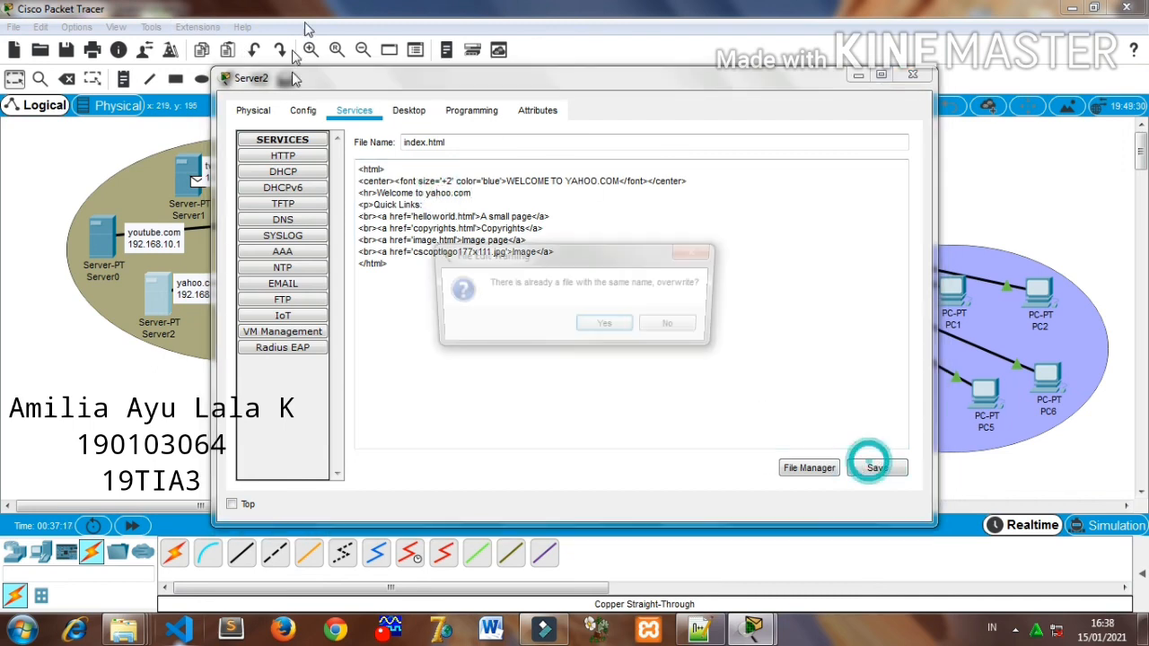
{"action": "left_click", "coordinate": [604, 325]}
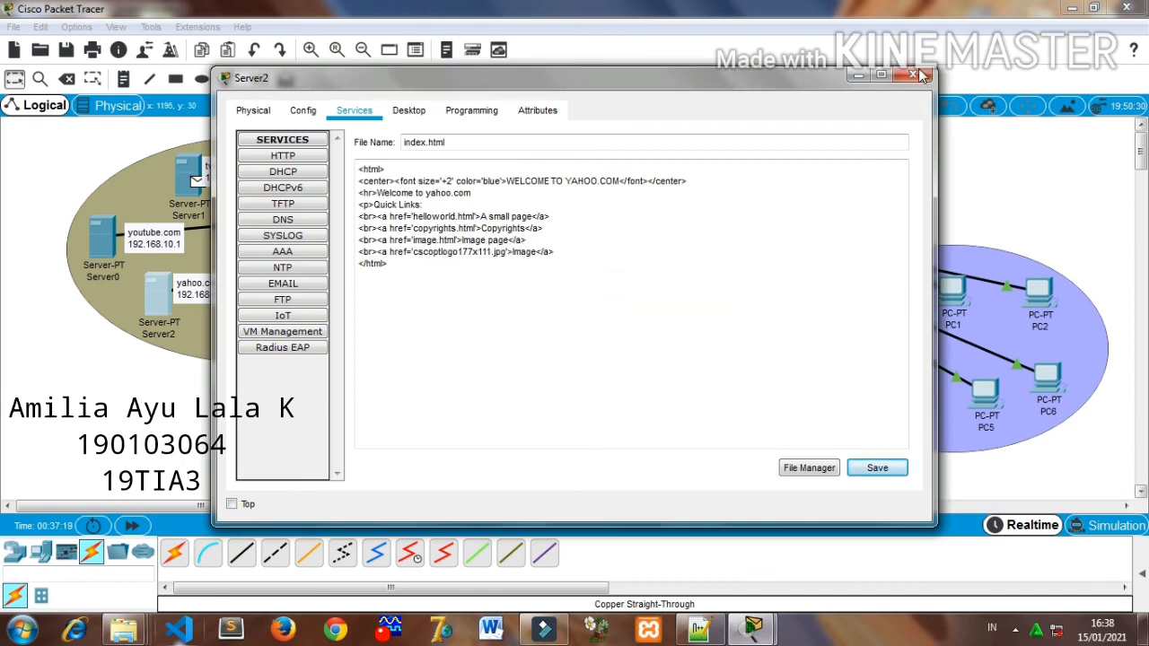
{"action": "left_click", "coordinate": [924, 79]}
- Open index.html on the google.com server for editing and change its blue heading text to "WELCOME TO GOOGLE"
{"action": "left_click", "coordinate": [299, 177]}
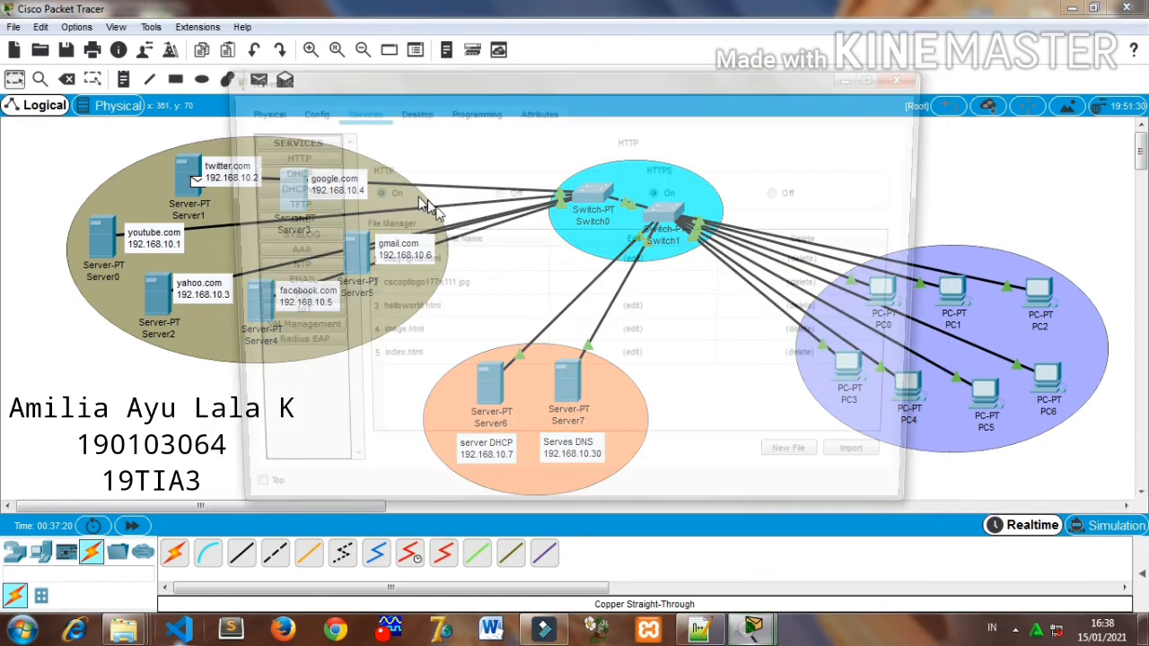
{"action": "left_click", "coordinate": [629, 355]}
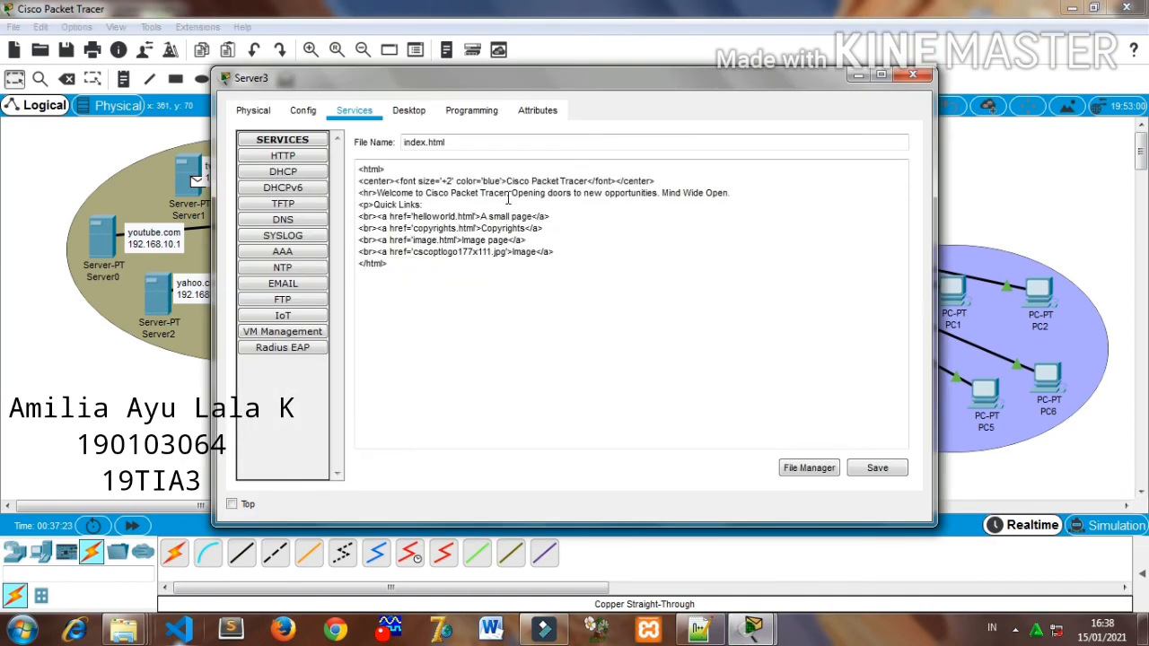
{"action": "left_click_drag", "start_coordinate": [508, 180], "coordinate": [588, 182]}
{"action": "type", "text": "WELCO"}
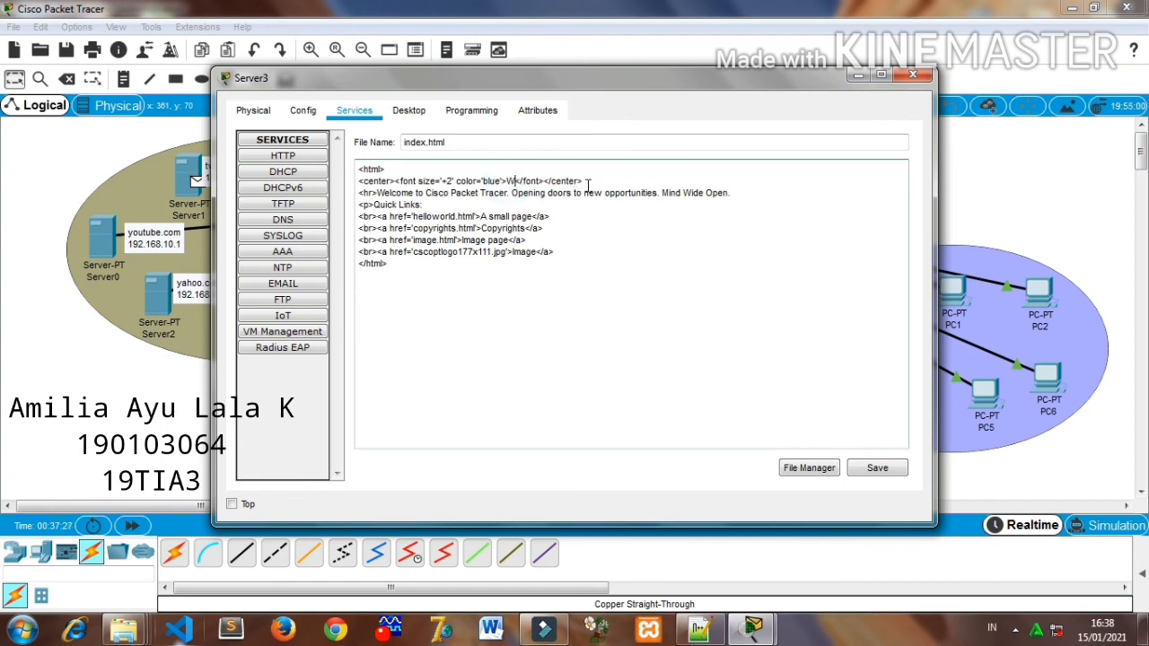
{"action": "type", "text": "ME TO GOOGLE"}
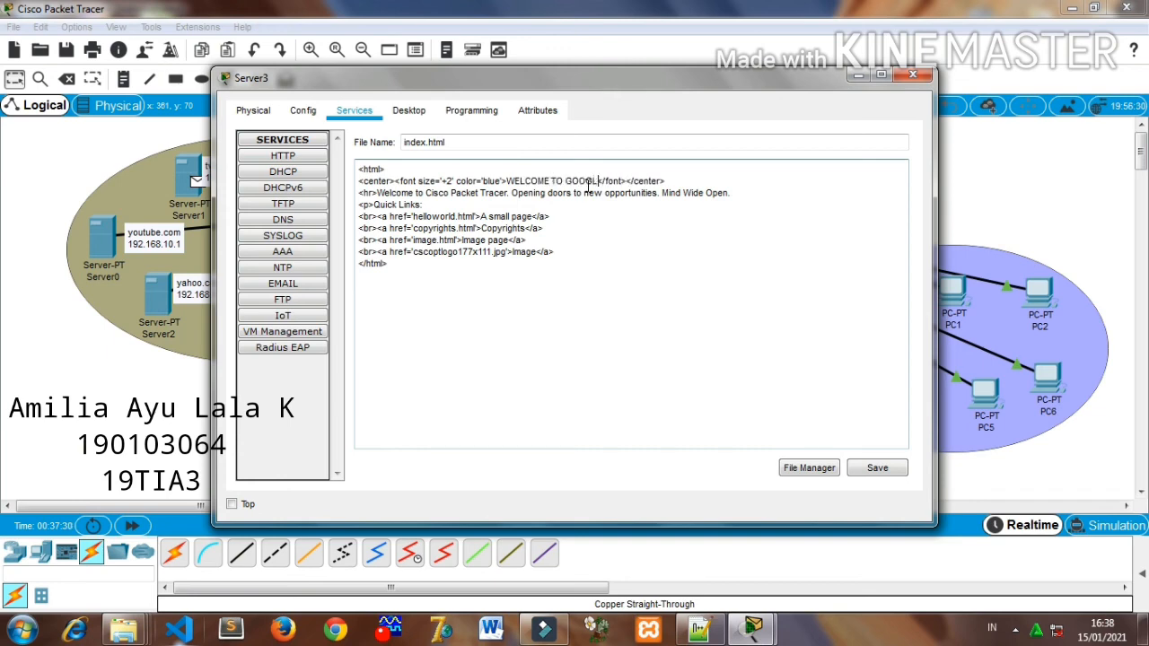
- Change the google.com page's welcome line to "Welcome to google"
{"action": "left_click_drag", "start_coordinate": [416, 195], "coordinate": [674, 198]}
{"action": "left_click", "coordinate": [452, 199]}
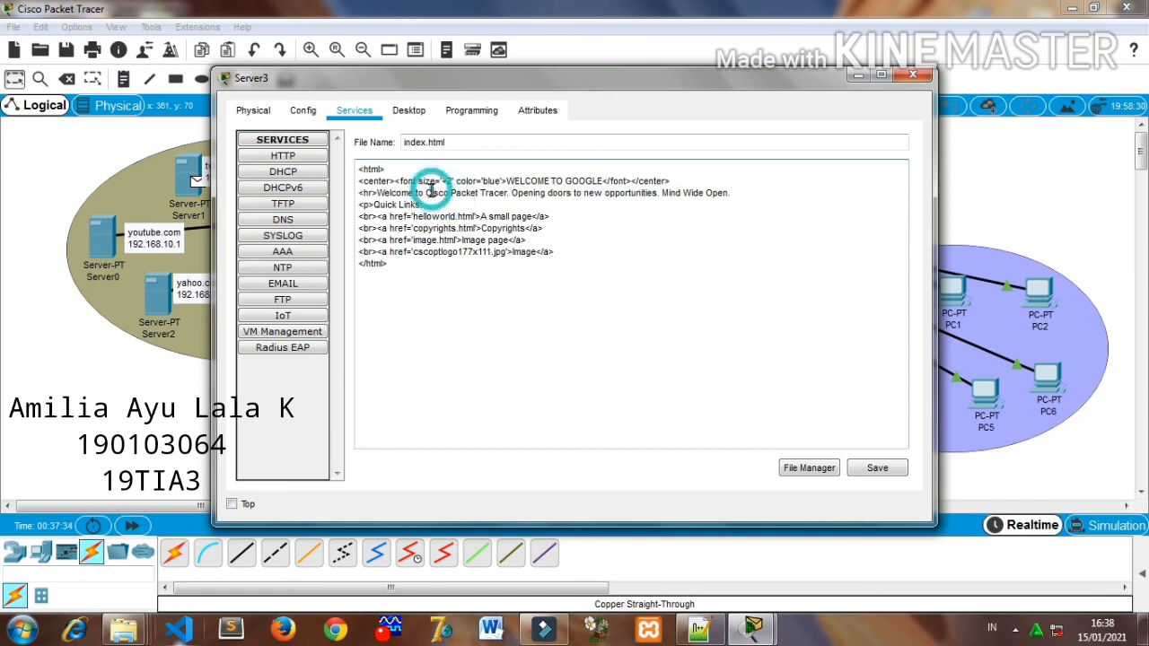
{"action": "left_click_drag", "start_coordinate": [426, 195], "coordinate": [735, 199]}
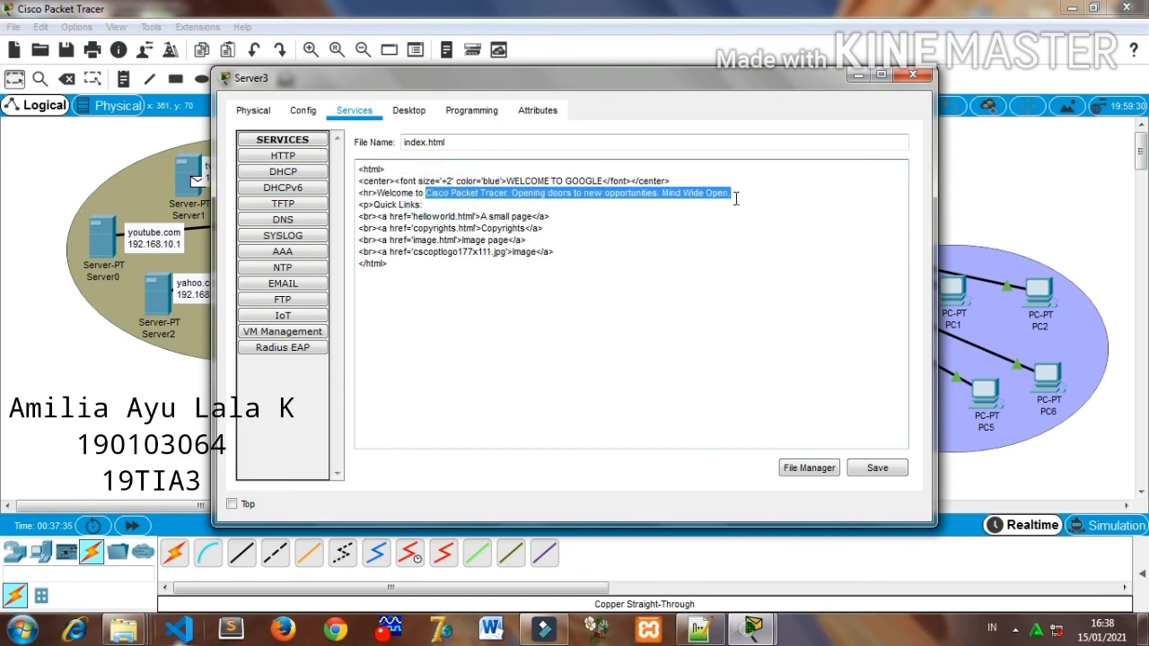
{"action": "key", "text": "BackSpace"}
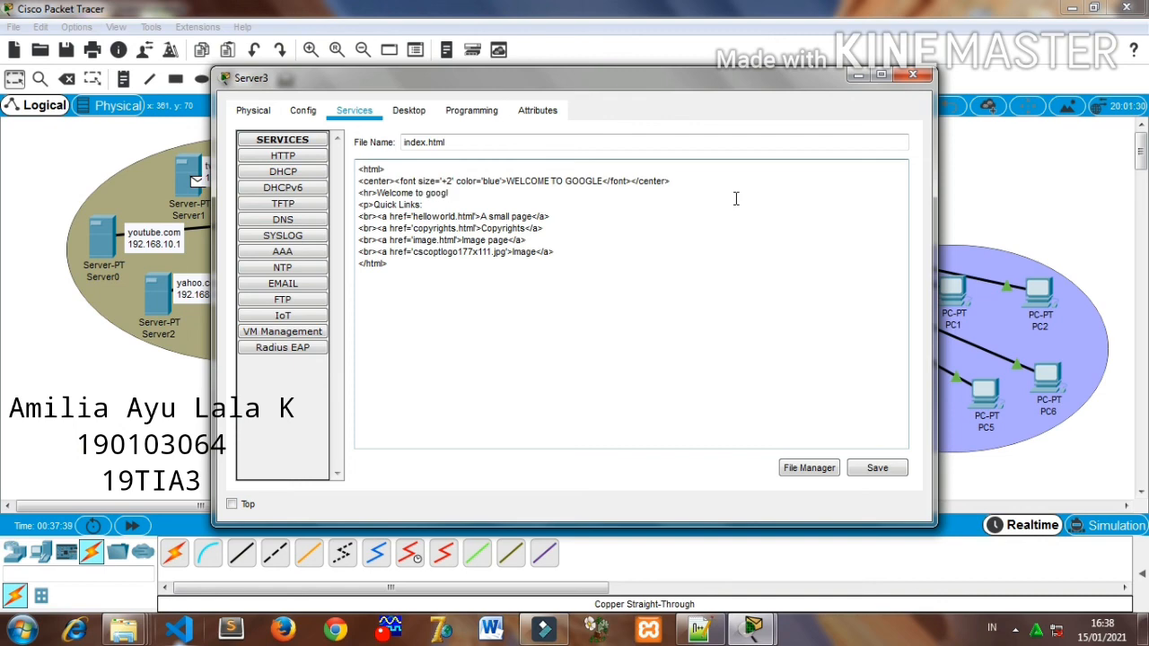
- Extend the heading to "WELCOME TO GOOGLE.COM", and save index.html over the existing file before closing the server window
{"action": "left_click", "coordinate": [603, 180]}
{"action": "type", "text": "COM"}
{"action": "left_click", "coordinate": [879, 469]}
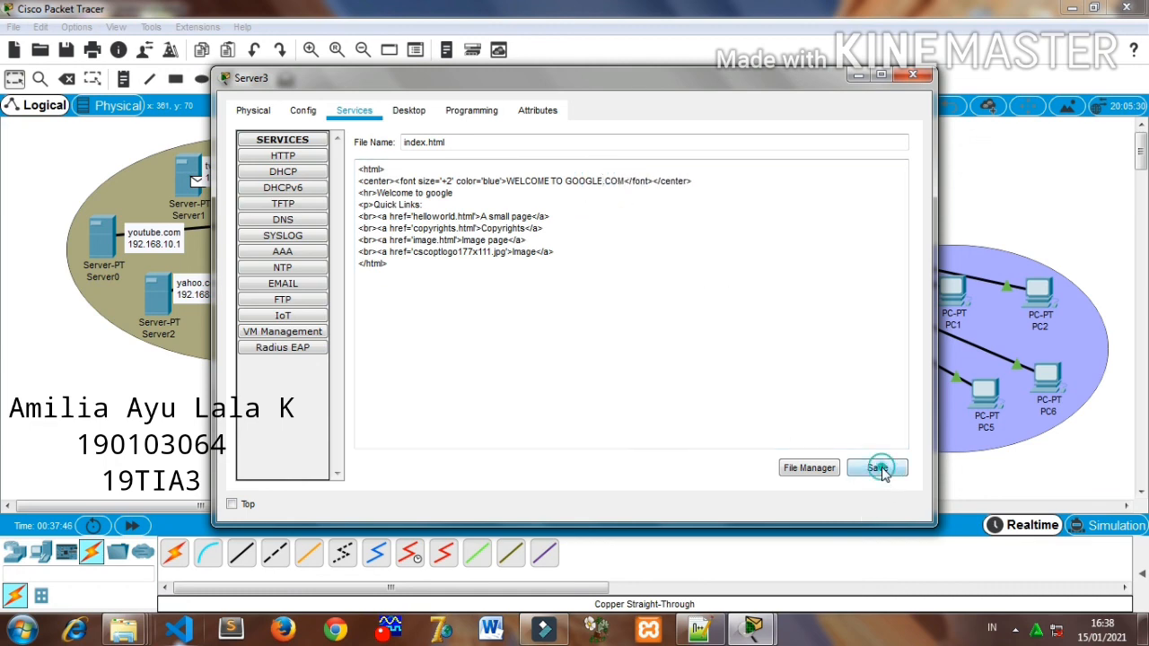
{"action": "left_click", "coordinate": [603, 331]}
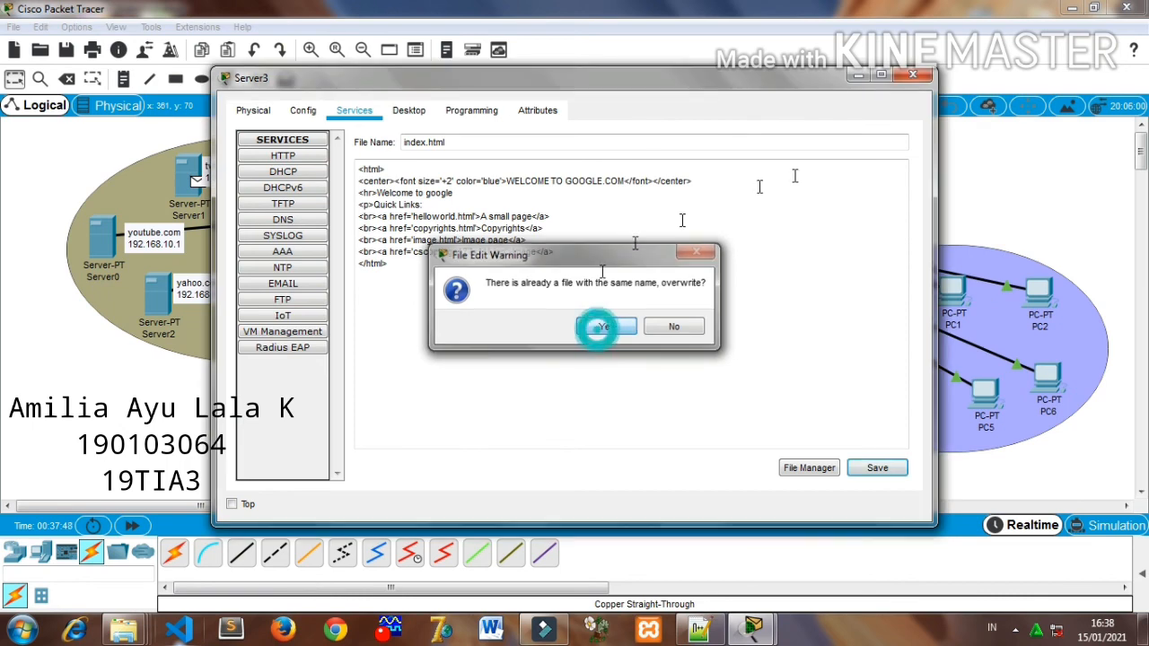
{"action": "left_click", "coordinate": [913, 74]}
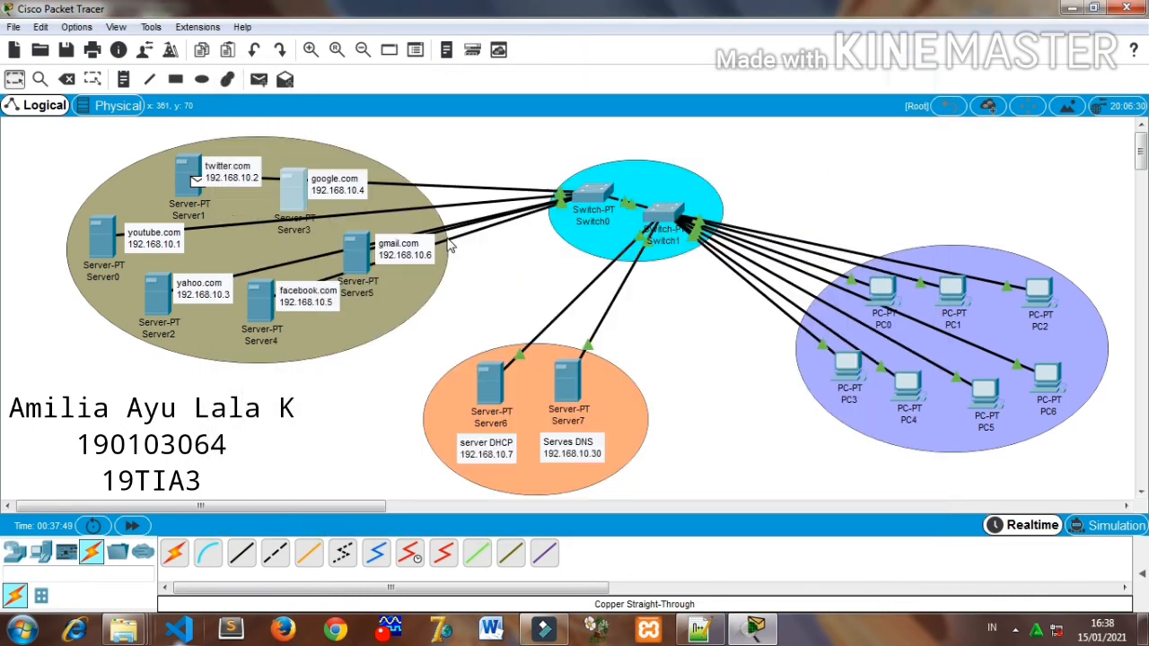
- Open index.html on the facebook.com server for editing and change its blue heading text to "WELCOM TO FACEBOOK.COM"
{"action": "left_click", "coordinate": [261, 305]}
{"action": "left_click", "coordinate": [627, 362]}
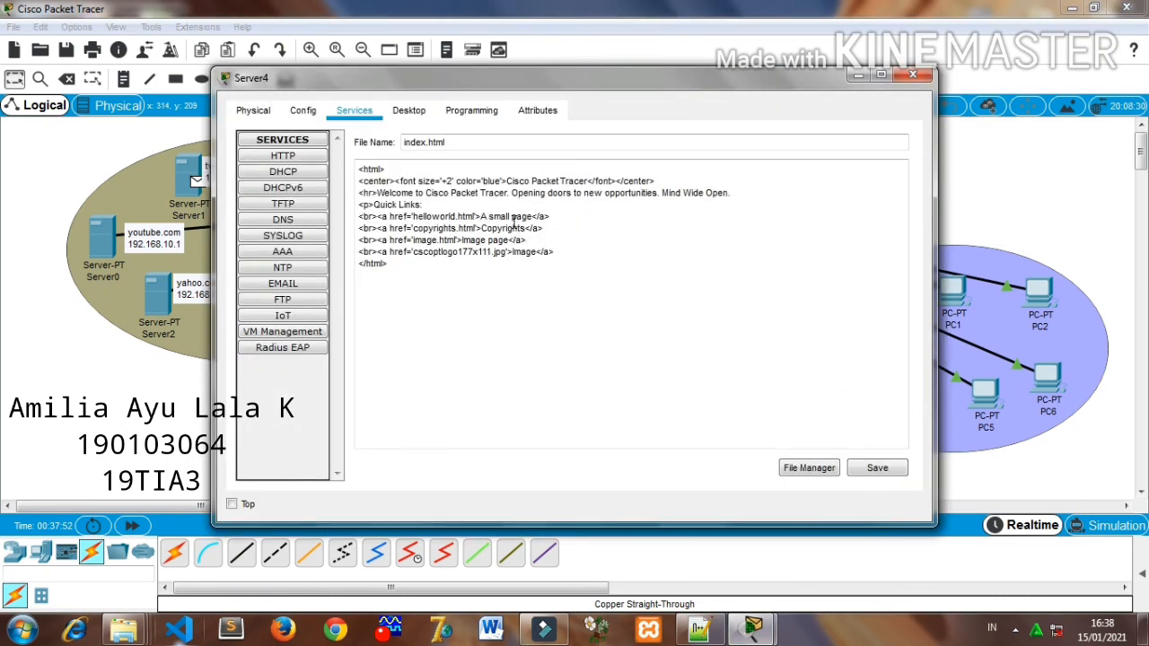
{"action": "left_click_drag", "start_coordinate": [507, 181], "coordinate": [586, 180]}
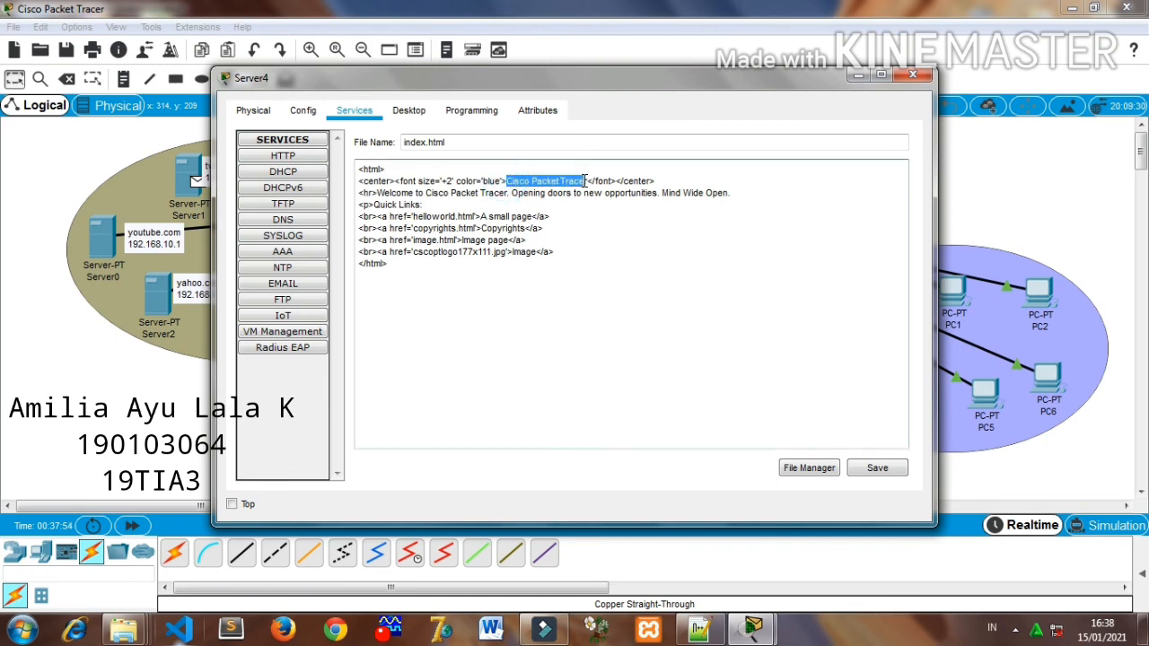
{"action": "type", "text": "we"}
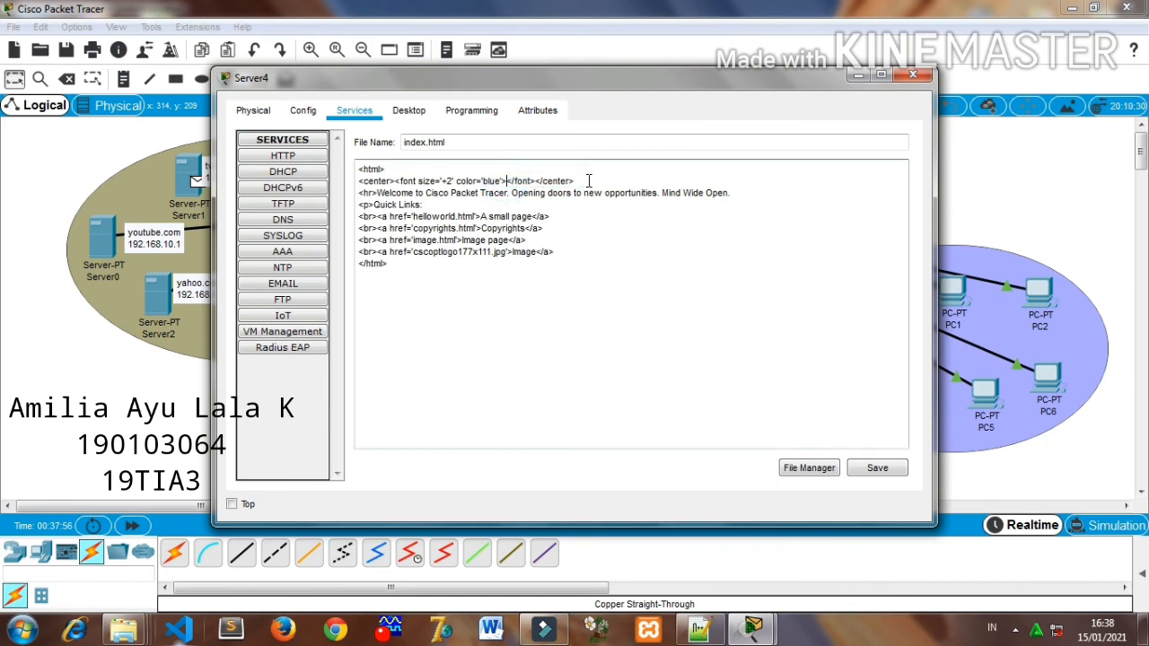
{"action": "key", "text": "BackSpace"}
{"action": "key", "text": "BackSpace"}
{"action": "type", "text": "WELCOM"}
{"action": "type", "text": " TO "}
{"action": "type", "text": "FACEBOOK"}
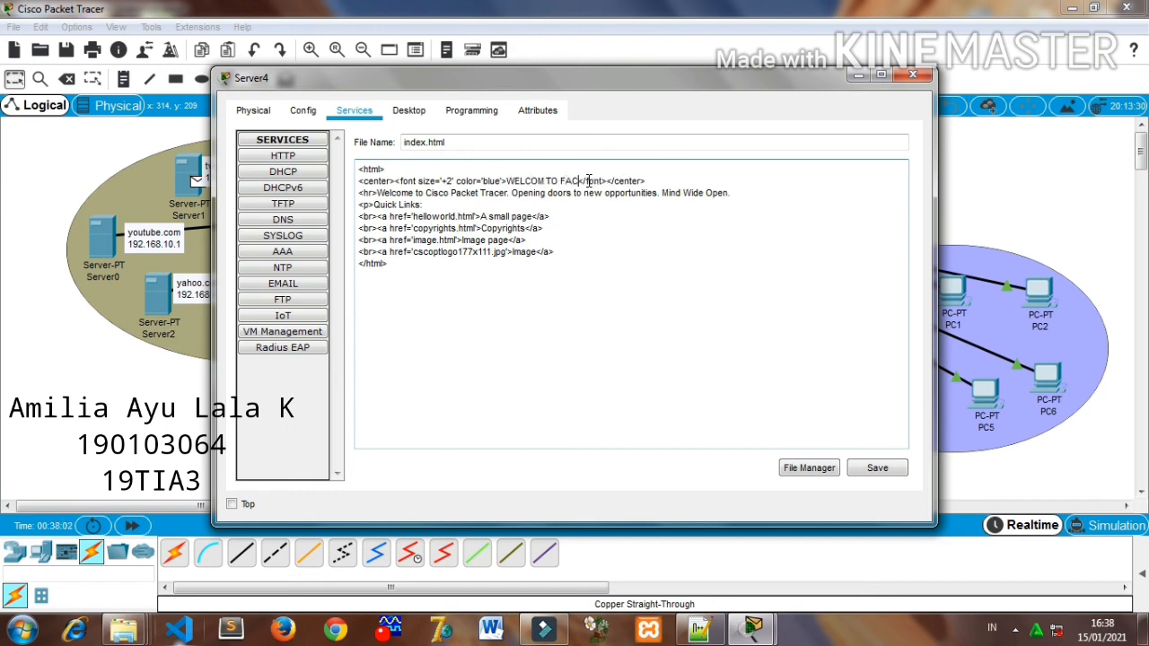
{"action": "type", "text": "/COM"}
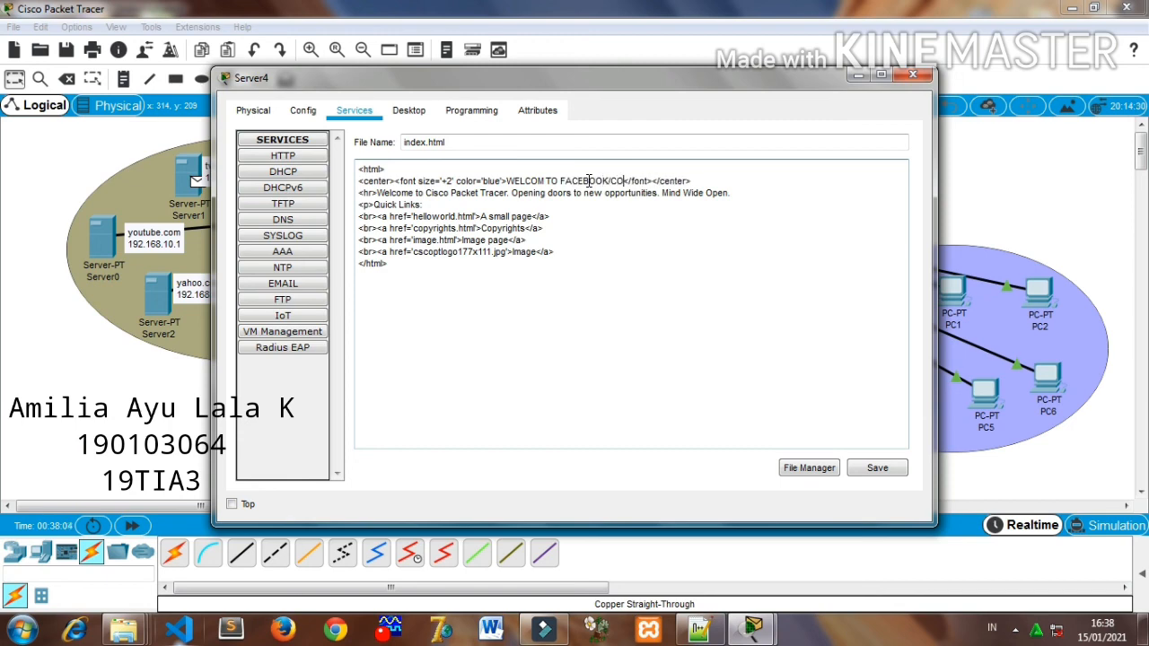
{"action": "left_click", "coordinate": [610, 180]}
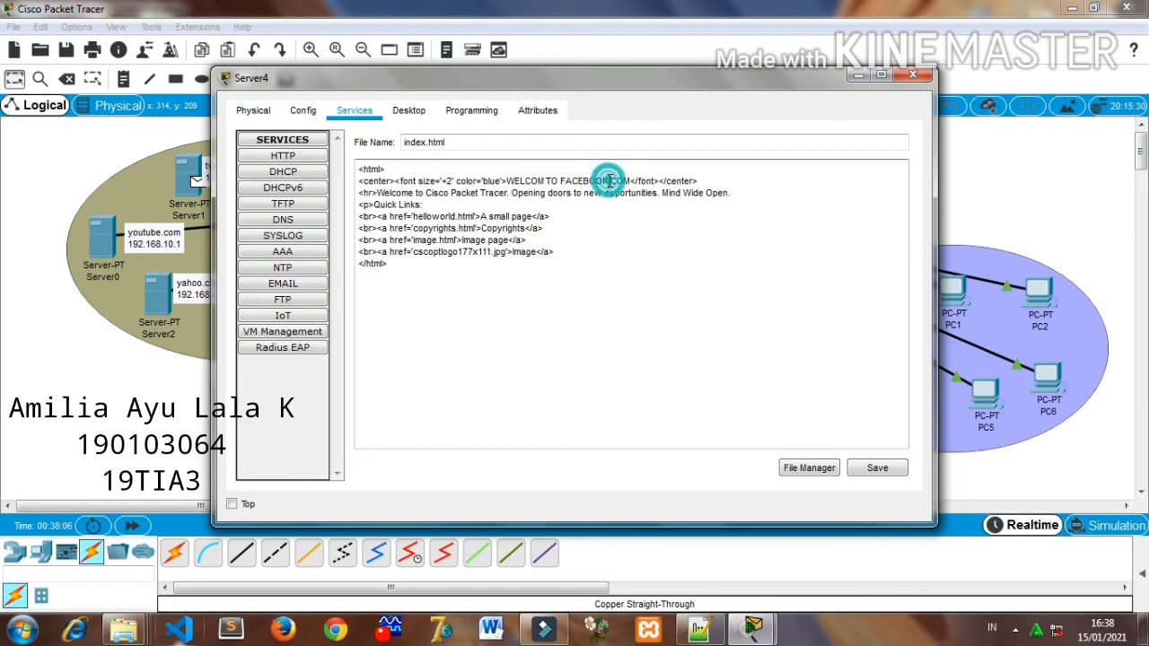
{"action": "key", "text": "BackSpace"}
{"action": "type", "text": "."}
- Change the facebook.com page's welcome line to "Welcome to facebook"
{"action": "left_click_drag", "start_coordinate": [426, 192], "coordinate": [734, 197]}
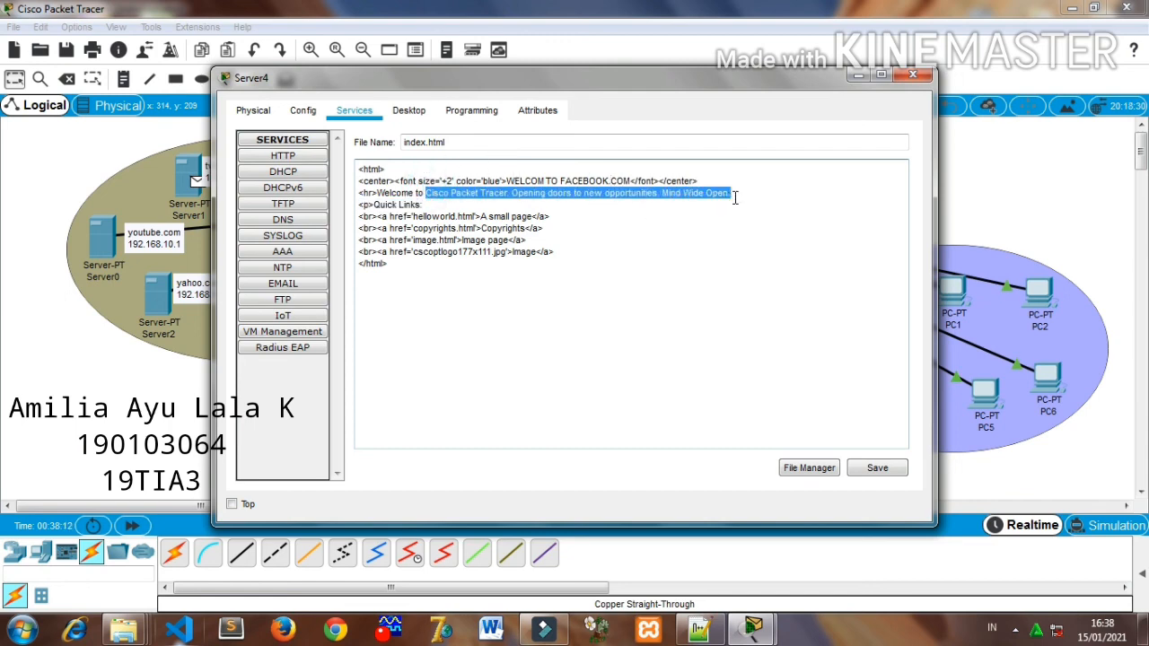
{"action": "key", "text": "BackSpace"}
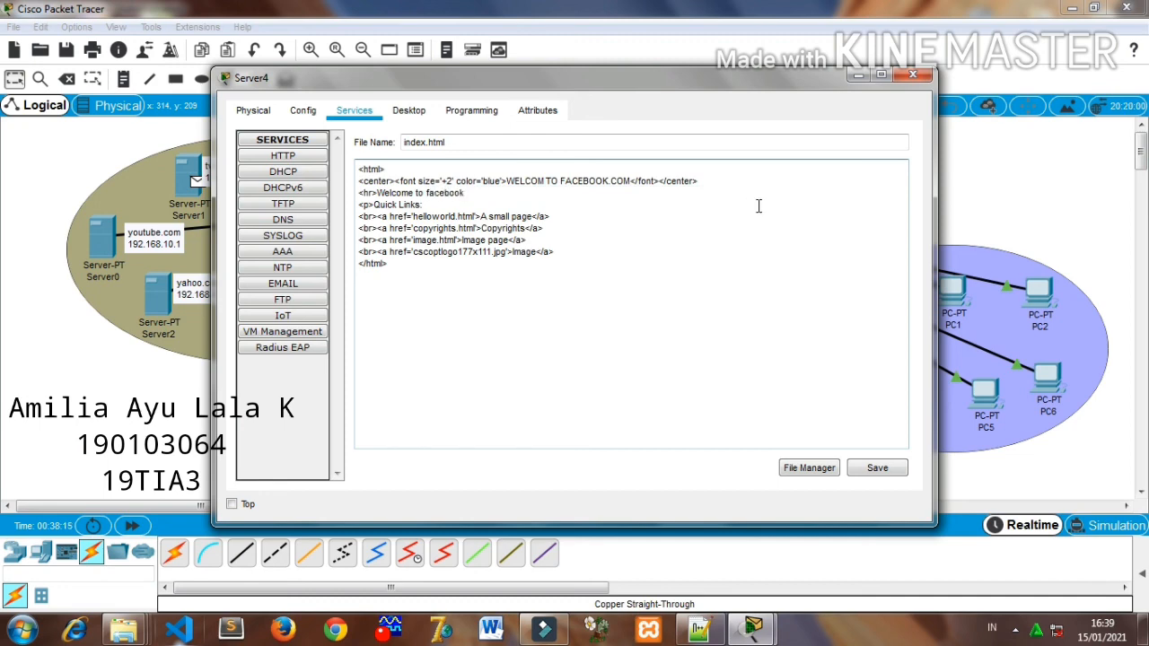
- Save index.html on the facebook.com server over the existing file and close the server window
{"action": "left_click", "coordinate": [871, 467]}
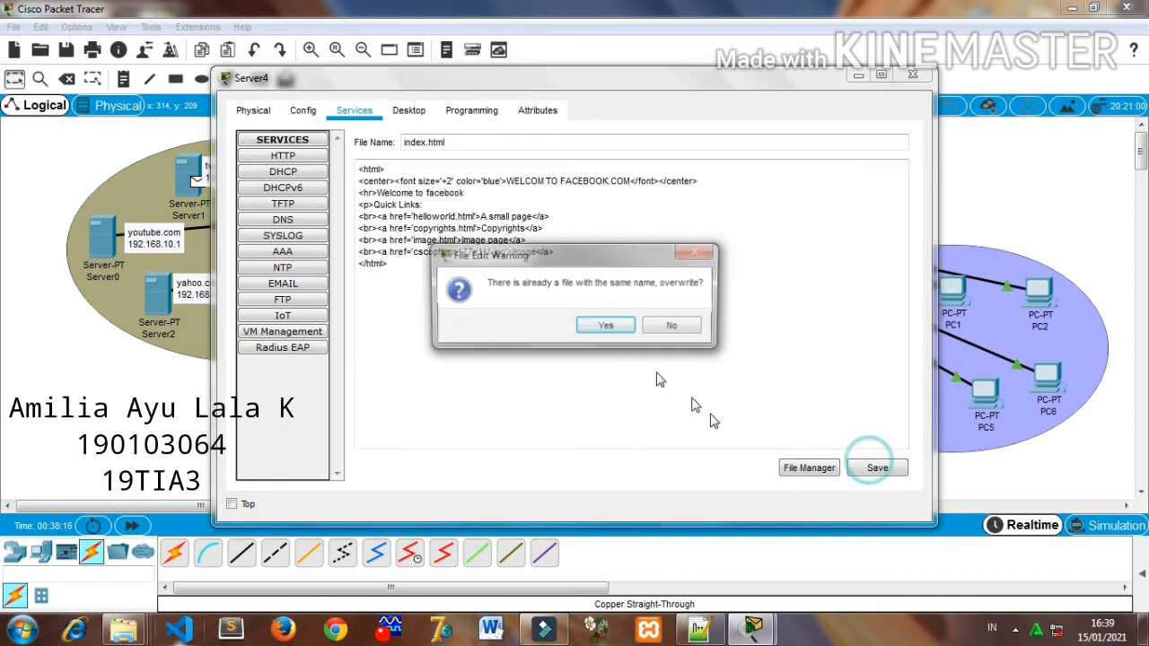
{"action": "left_click", "coordinate": [607, 327]}
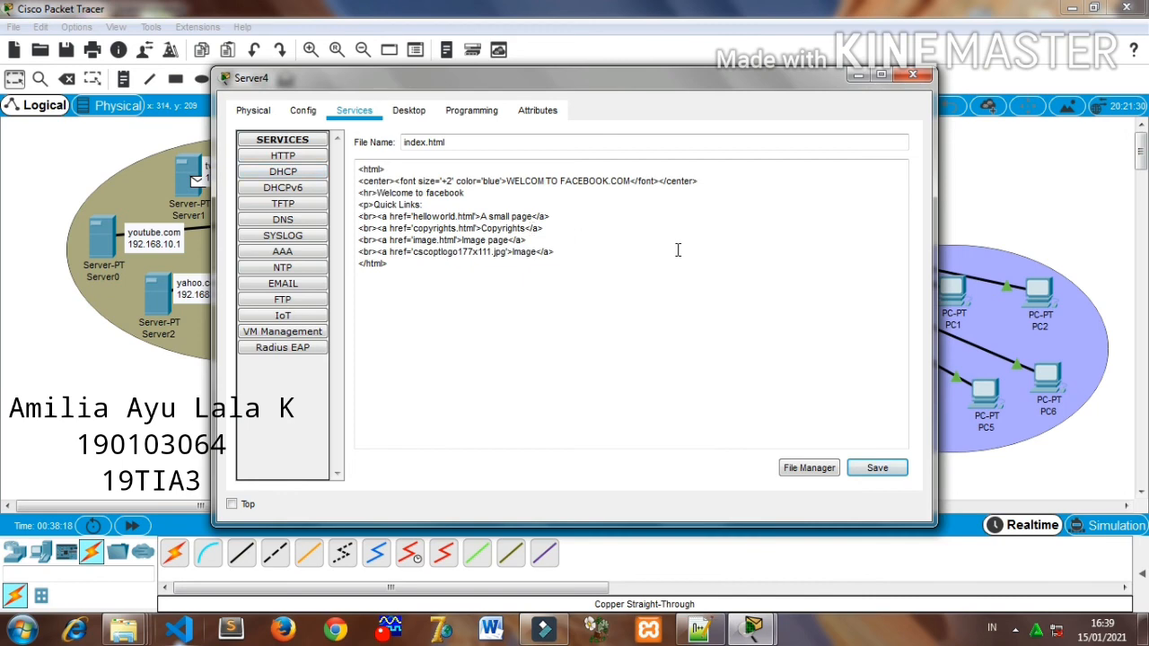
{"action": "left_click", "coordinate": [913, 75]}
- Open index.html on the gmail.com server for editing and change its blue heading text to "WELCOME TO GMAIL.COM"
{"action": "left_click", "coordinate": [358, 252]}
{"action": "left_click", "coordinate": [620, 368]}
{"action": "left_click_drag", "start_coordinate": [508, 181], "coordinate": [591, 180]}
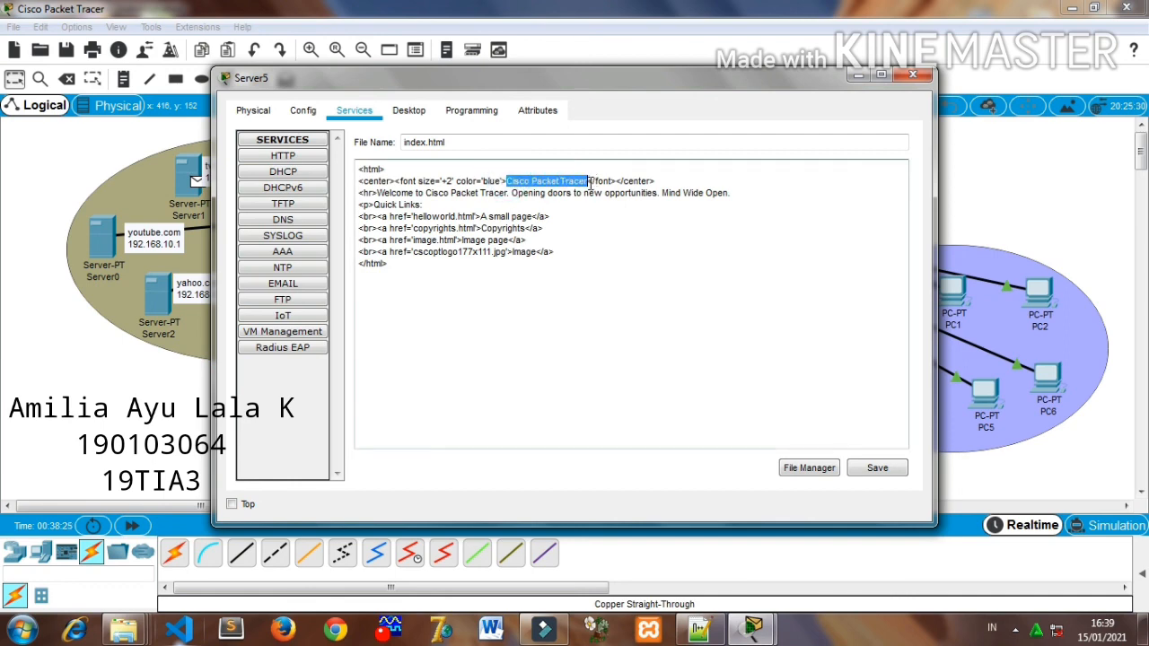
{"action": "type", "text": "WELCOME"}
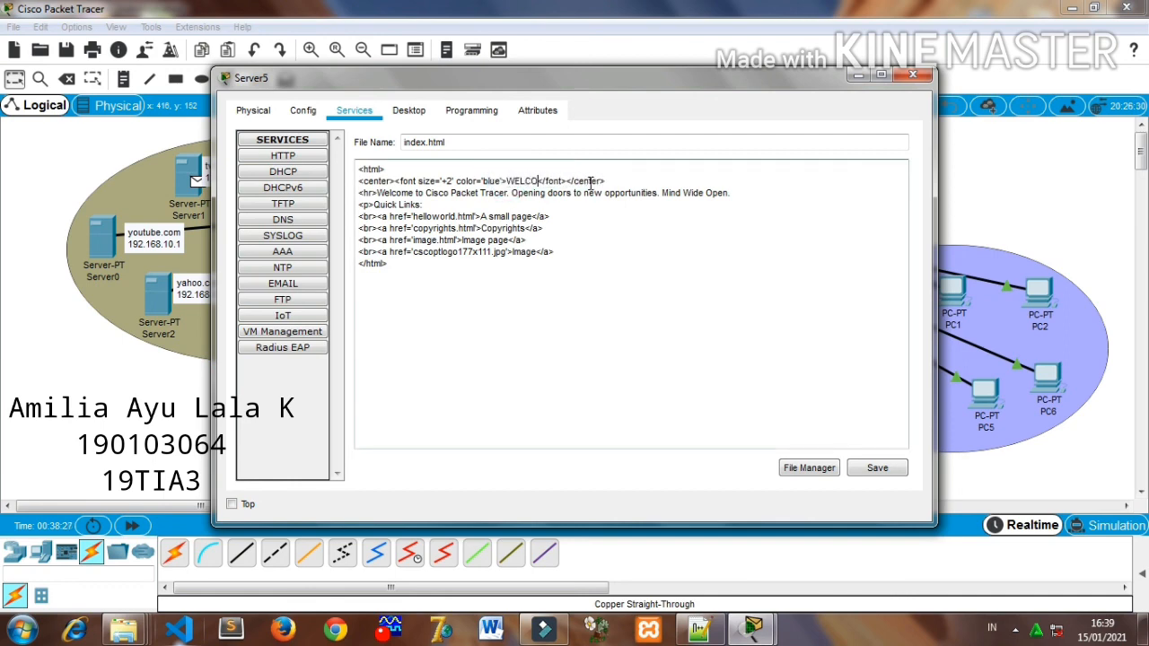
{"action": "type", "text": "GMAIL.COM"}
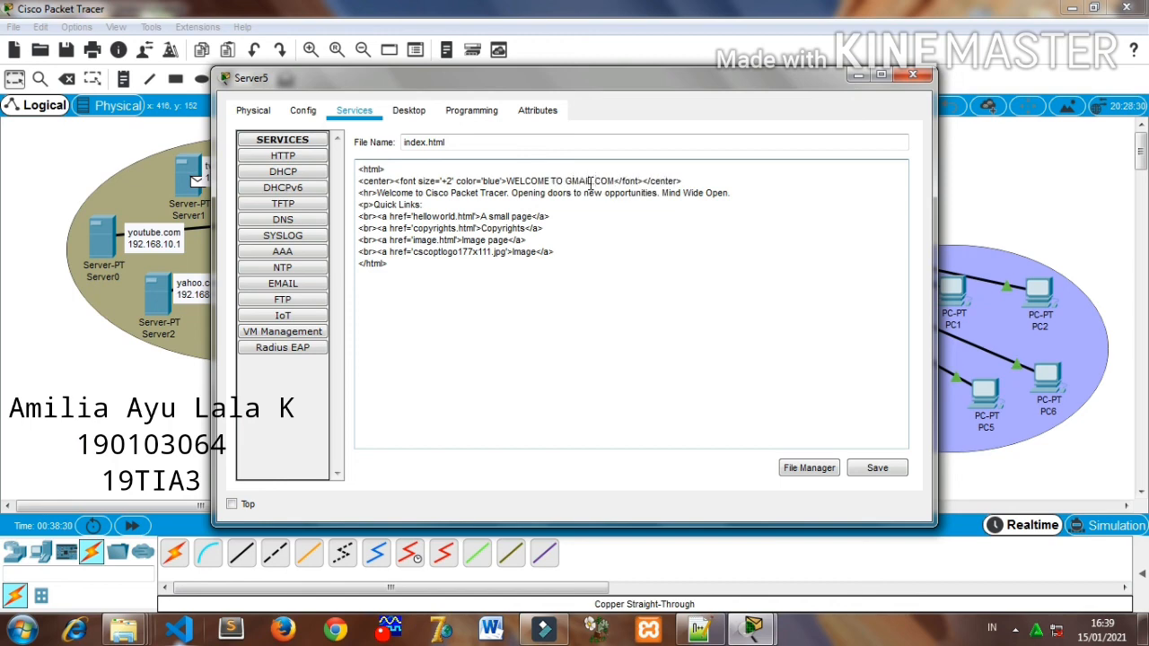
- Change the gmail.com page's welcome line to "Welcome to gmail." and save index.html over the existing file, closing the server window
{"action": "left_click_drag", "start_coordinate": [427, 194], "coordinate": [730, 196]}
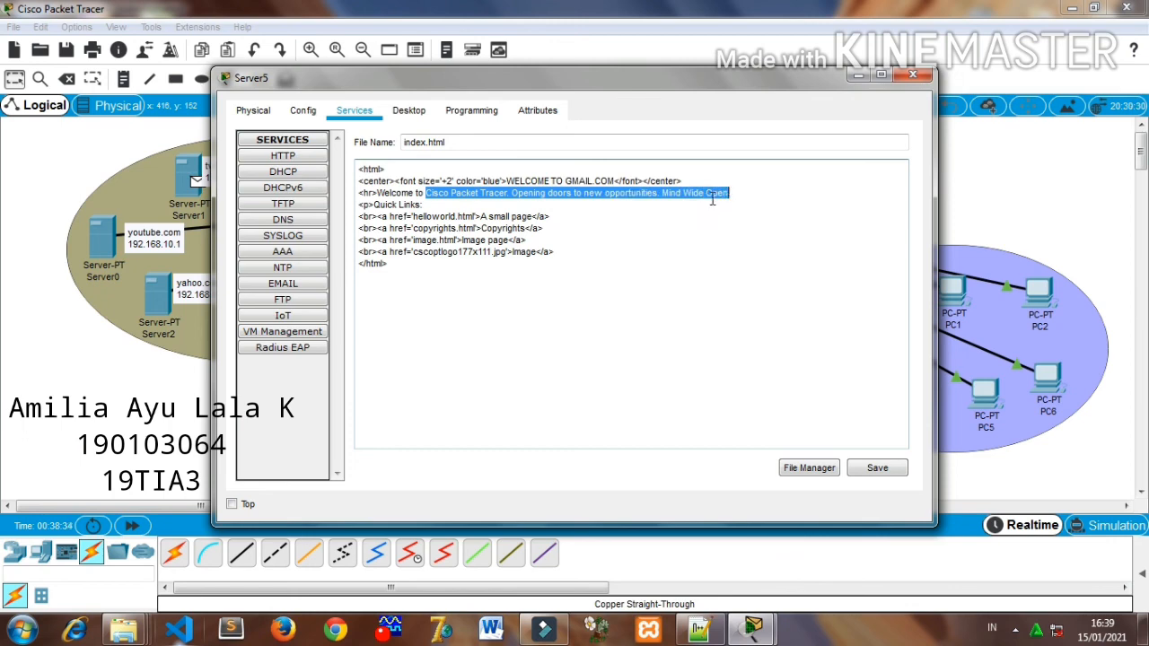
{"action": "key", "text": "BackSpace"}
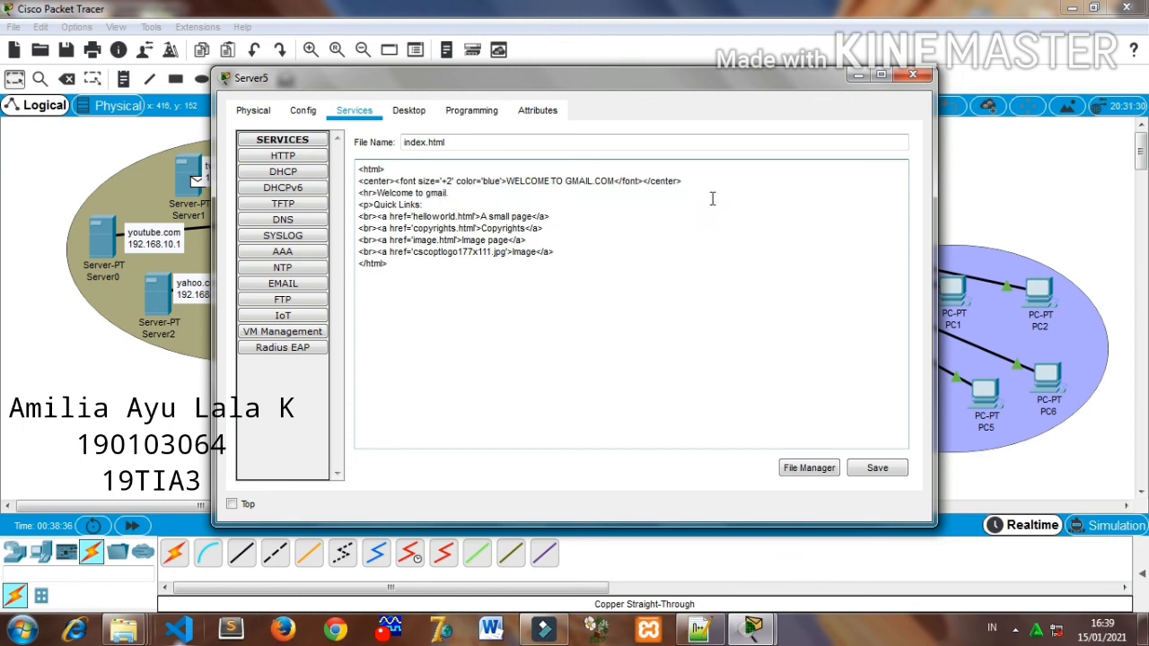
{"action": "left_click", "coordinate": [877, 467]}
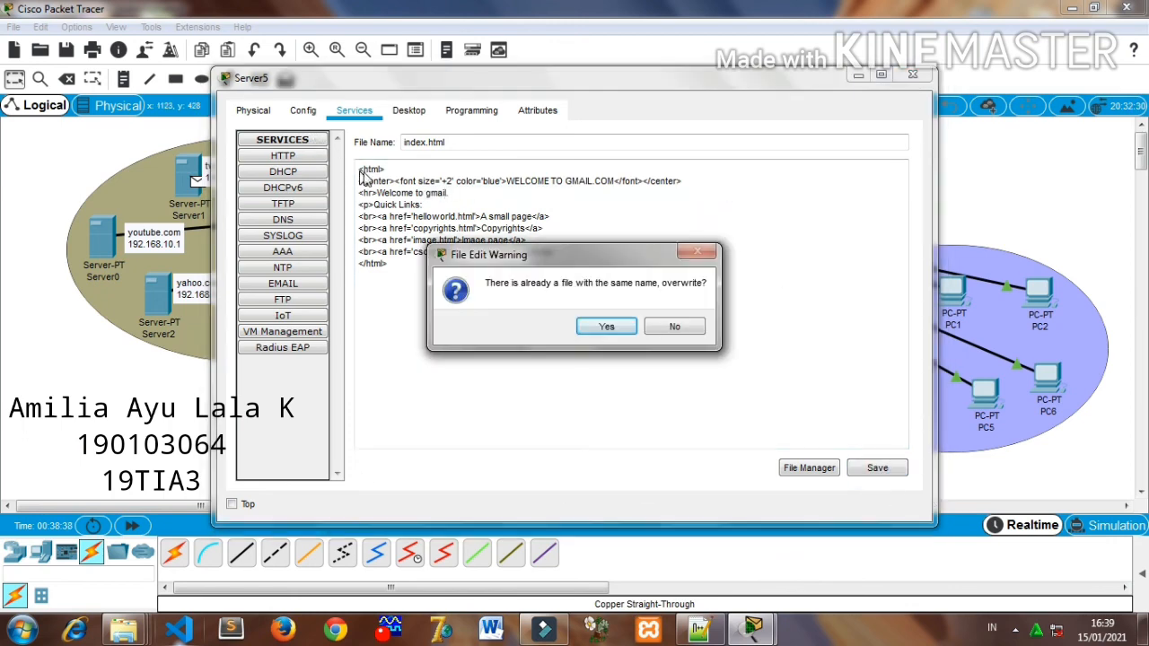
{"action": "left_click", "coordinate": [606, 327]}
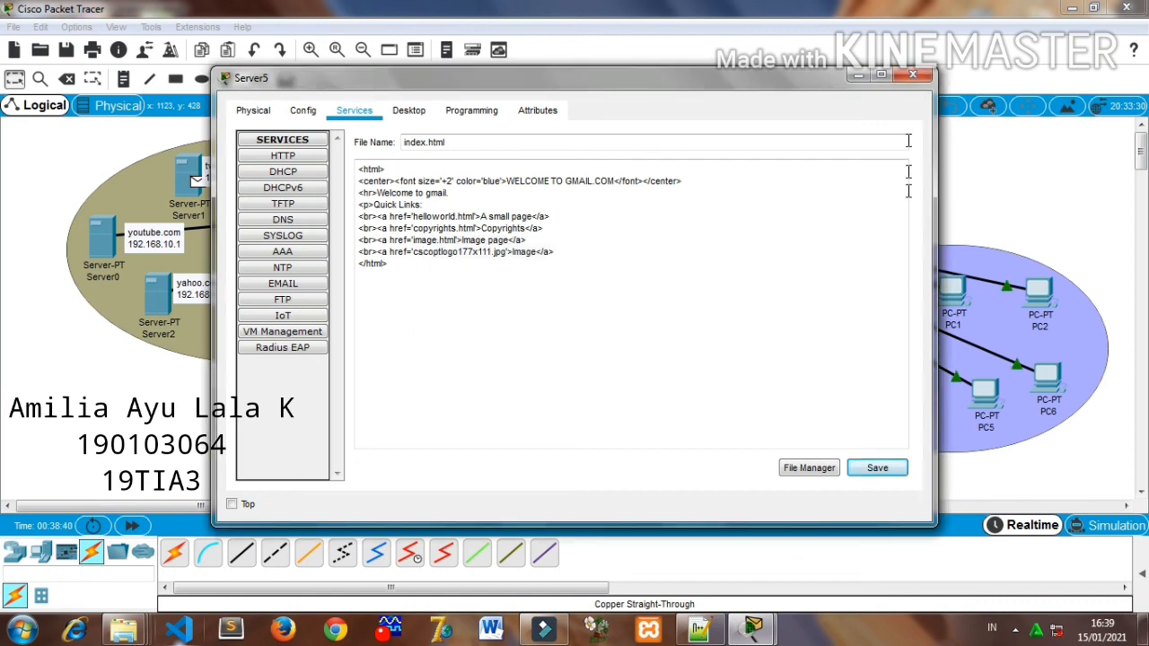
{"action": "left_click", "coordinate": [913, 75]}
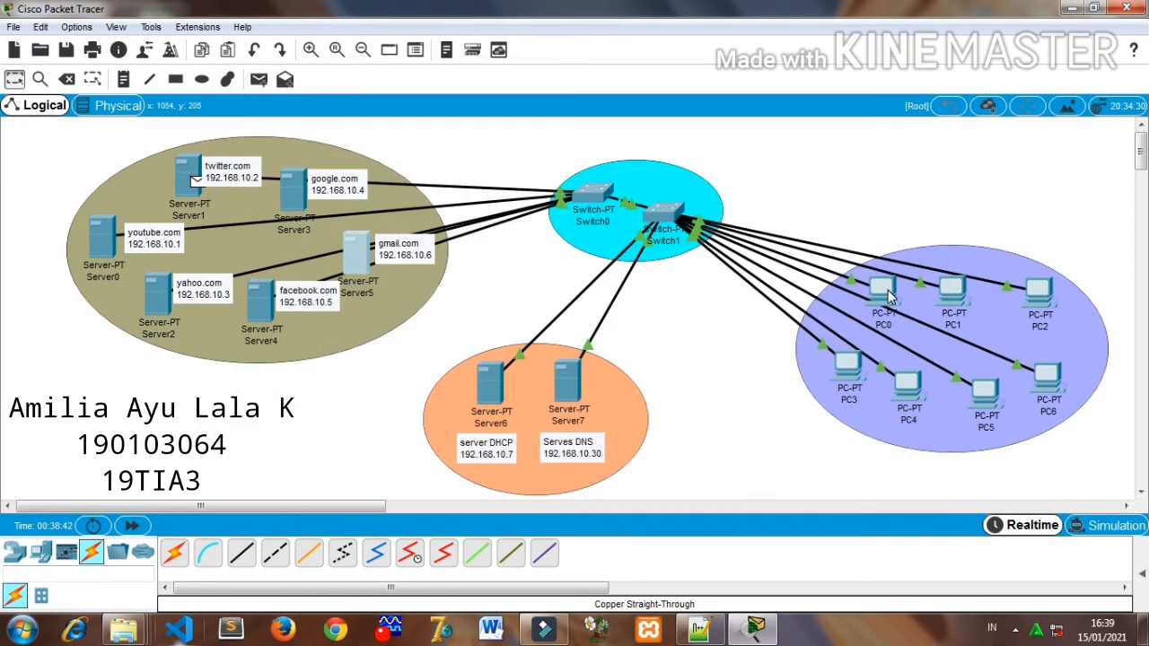
- Load facebook.com in PC0's web browser to check the customized page
{"action": "left_click", "coordinate": [884, 290]}
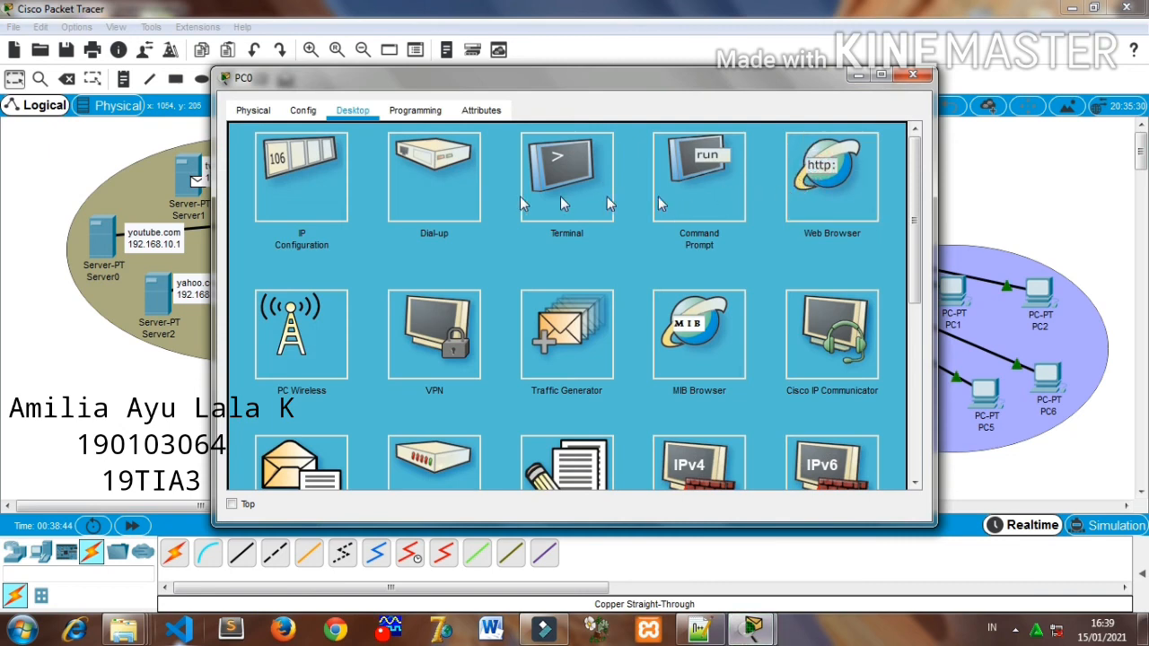
{"action": "left_click", "coordinate": [832, 176]}
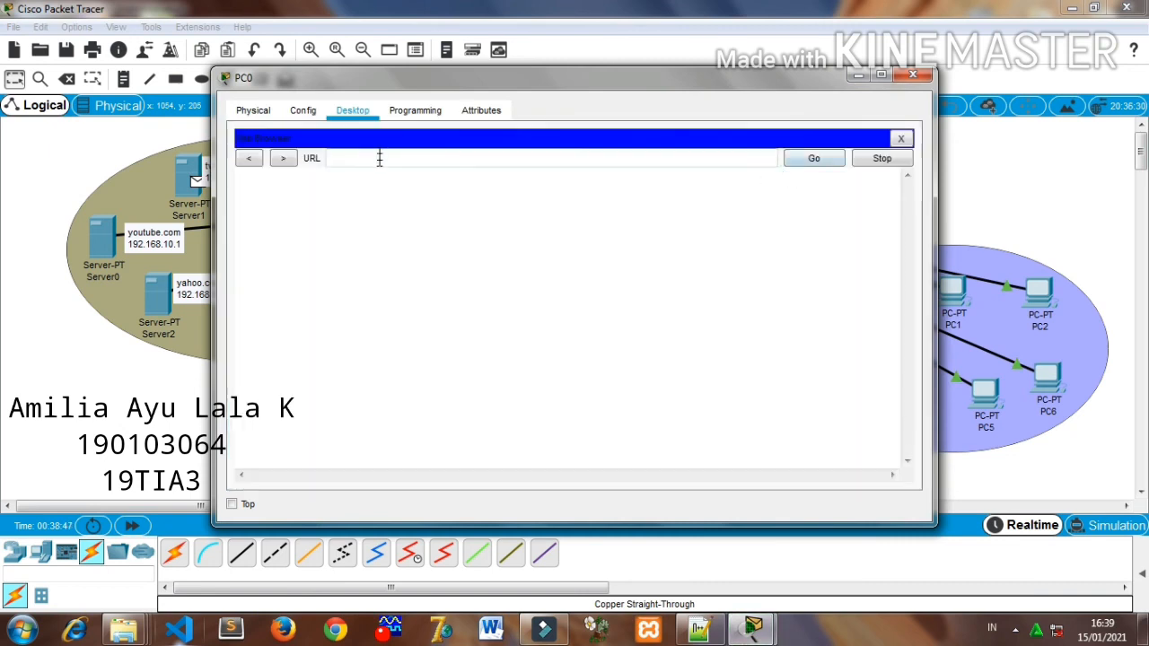
{"action": "left_click", "coordinate": [378, 158]}
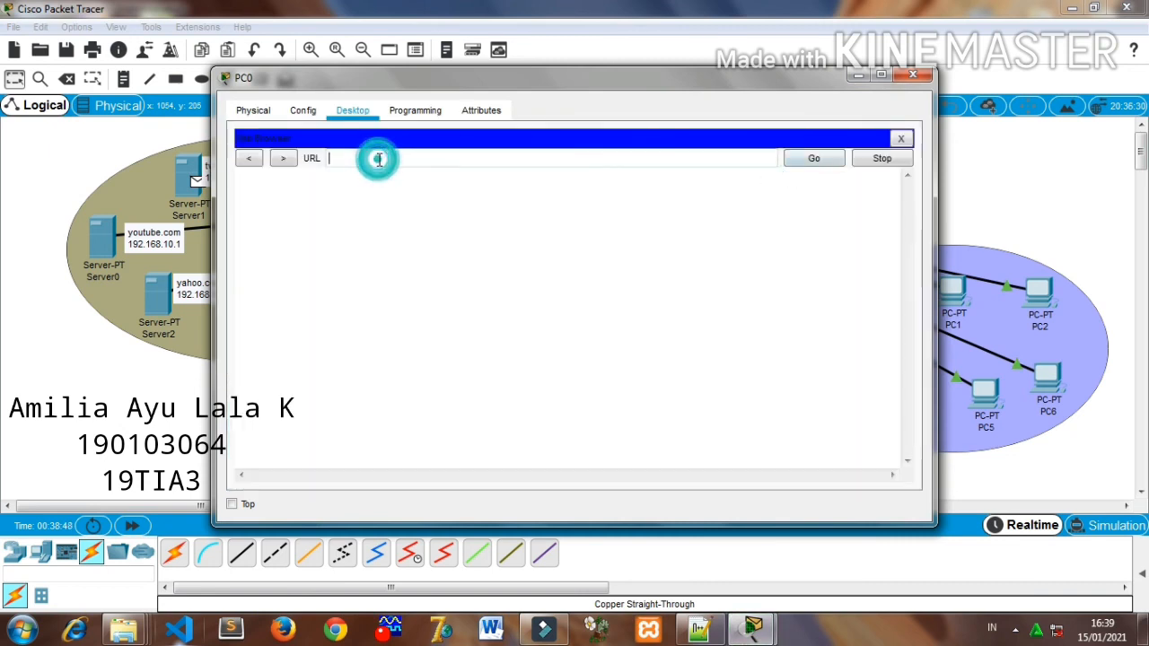
{"action": "type", "text": "facebook.com"}
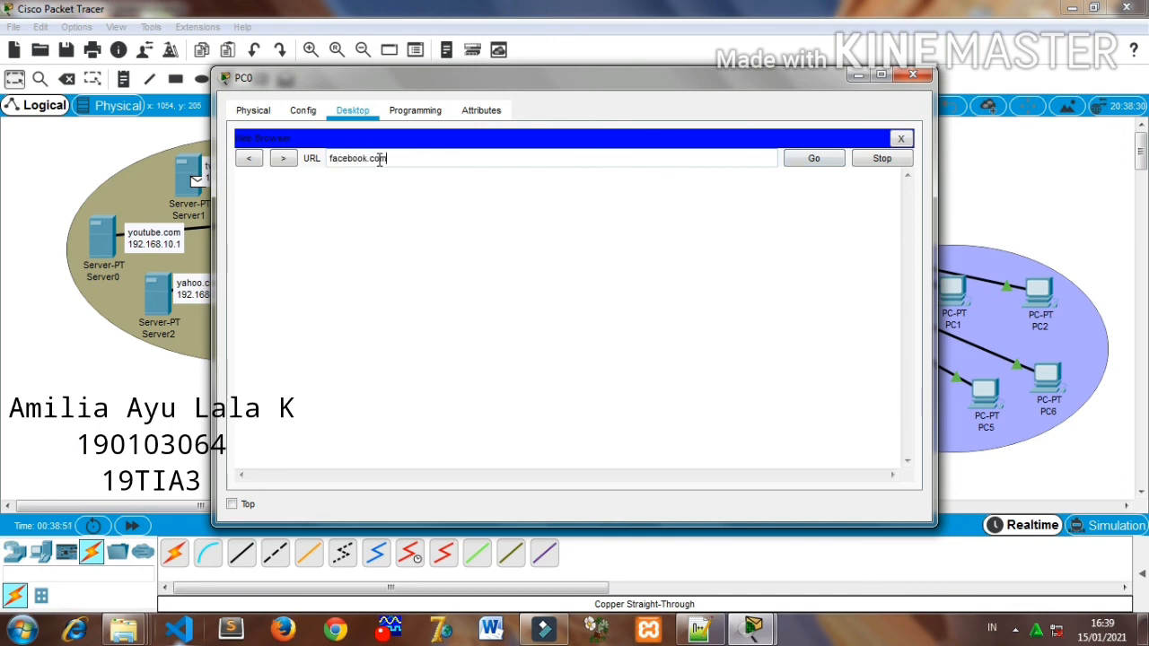
{"action": "left_click", "coordinate": [812, 159]}
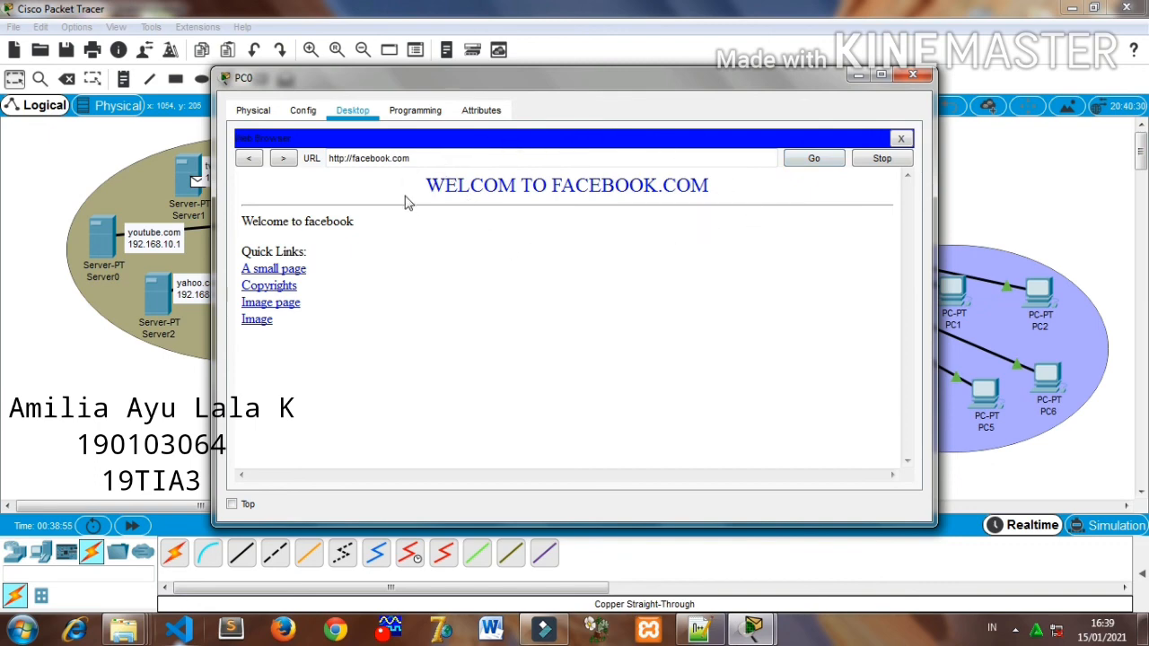
- Load gmail.com in PC0's web browser to check its page, and close the PC0 window
{"action": "left_click", "coordinate": [720, 163]}
{"action": "triple_click", "coordinate": [721, 164]}
{"action": "key", "text": "BackSpace"}
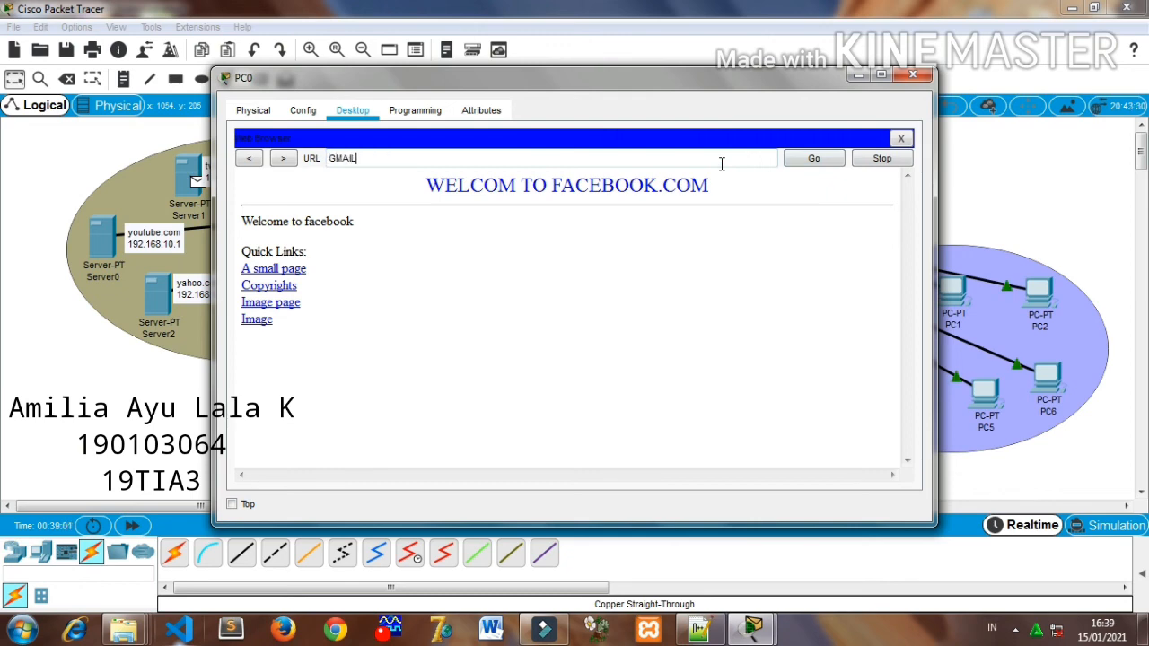
{"action": "type", "text": "gmail.com"}
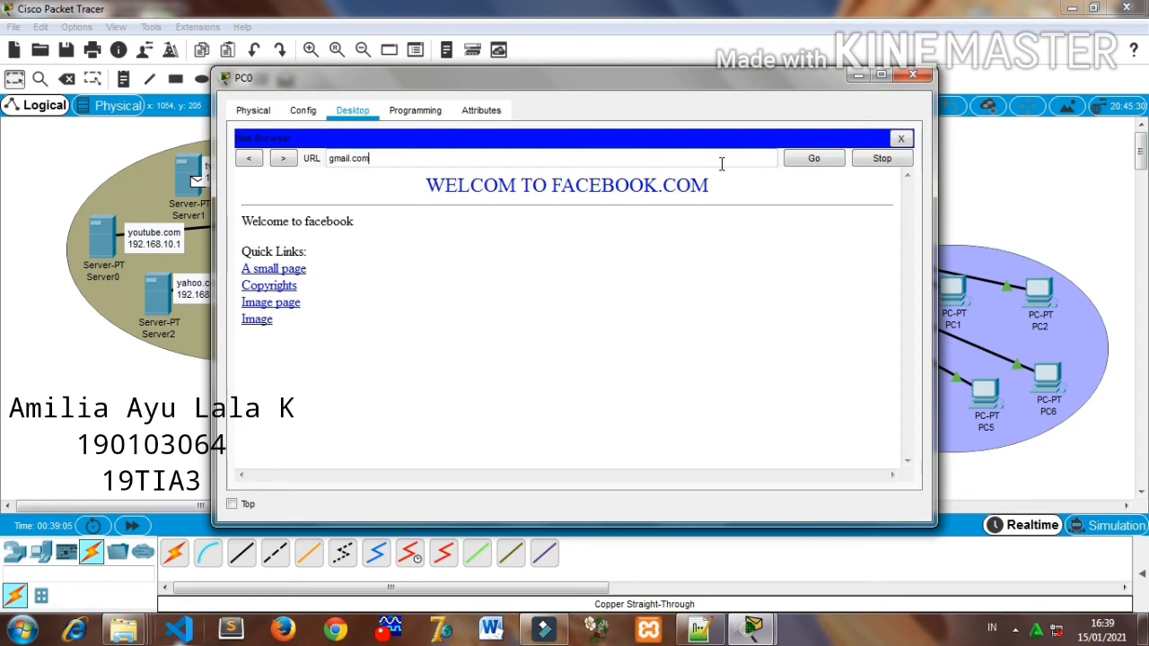
{"action": "left_click", "coordinate": [816, 159]}
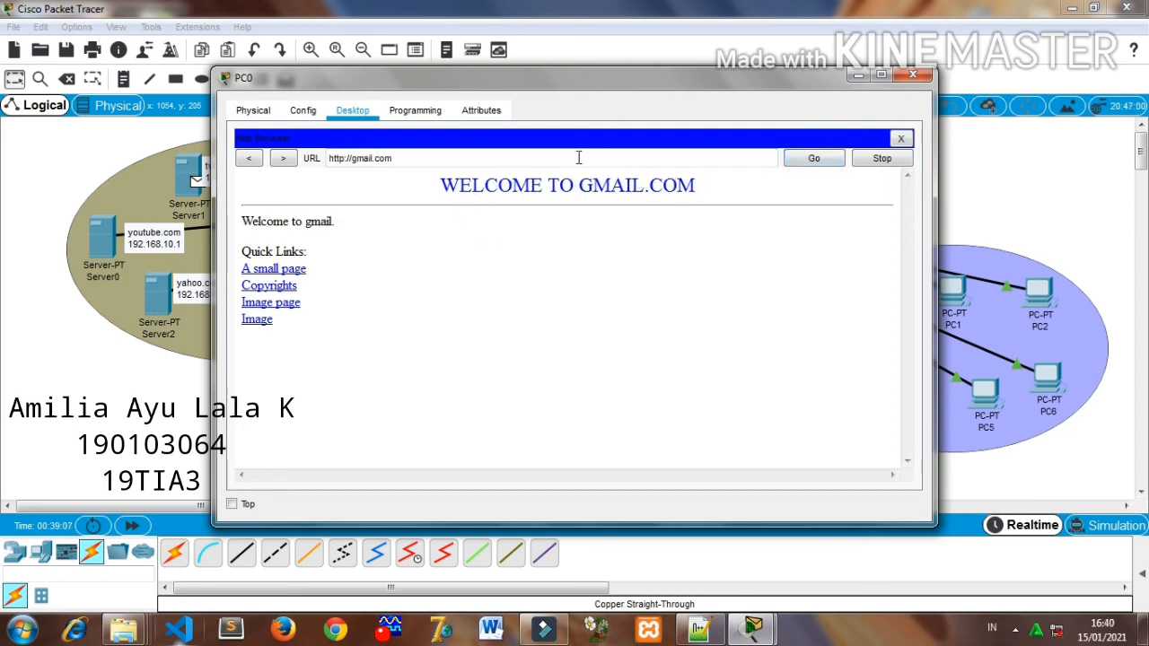
{"action": "left_click", "coordinate": [924, 74]}
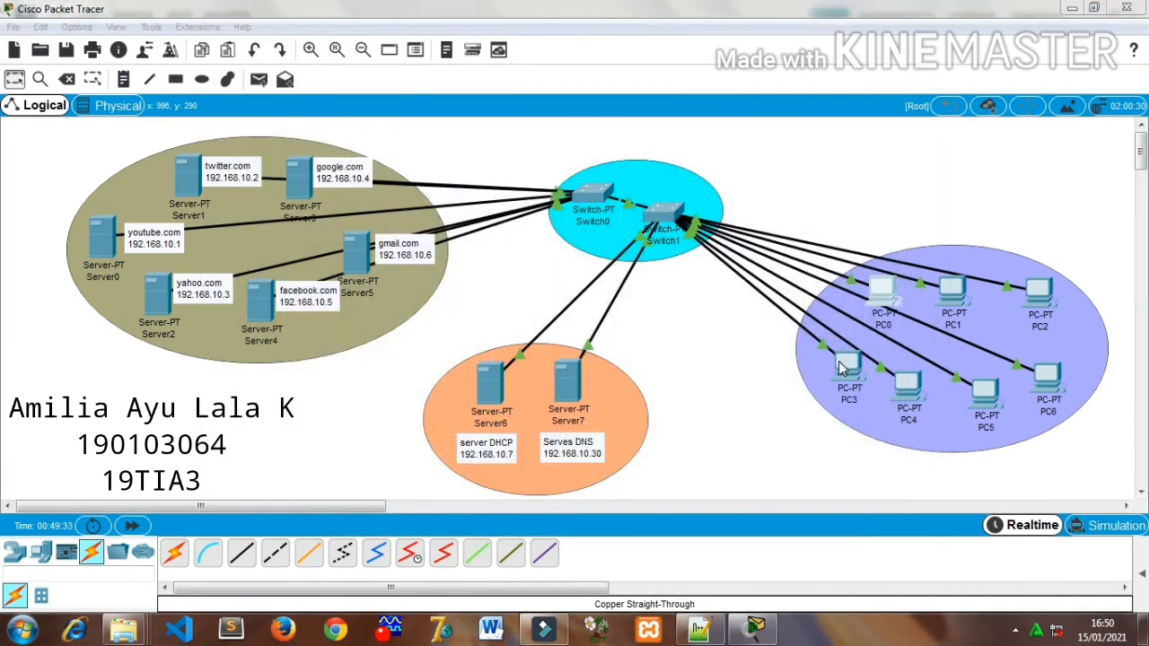
- Load twitter.com in PC3's web browser to check the customized page
{"action": "left_click", "coordinate": [844, 369]}
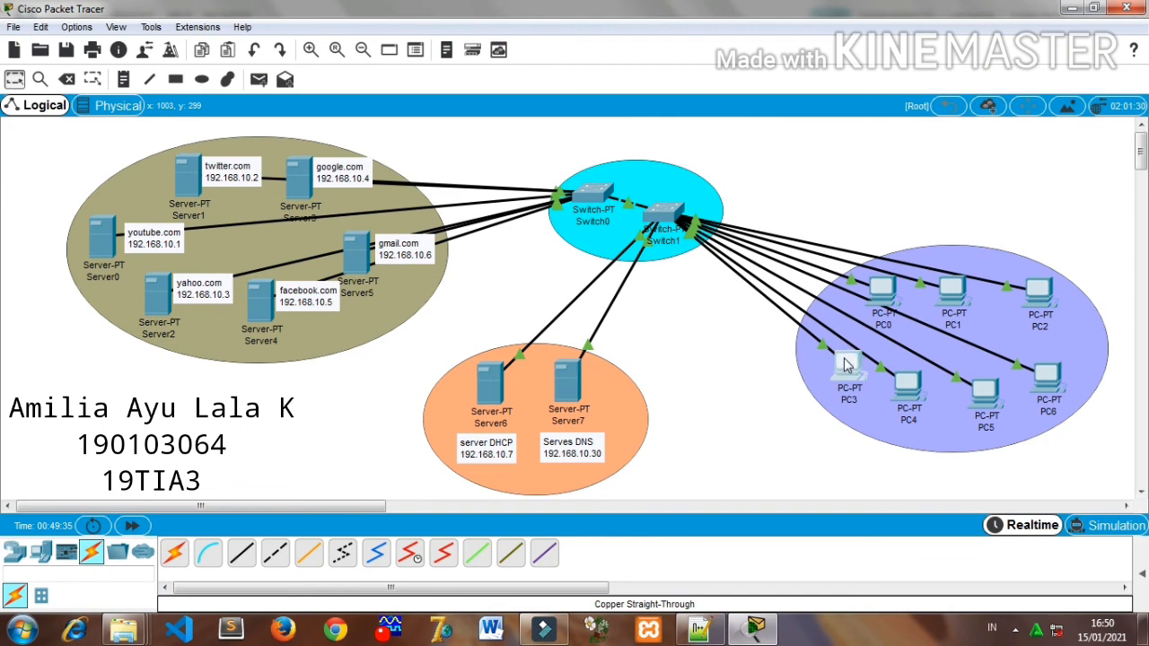
{"action": "left_click", "coordinate": [844, 365]}
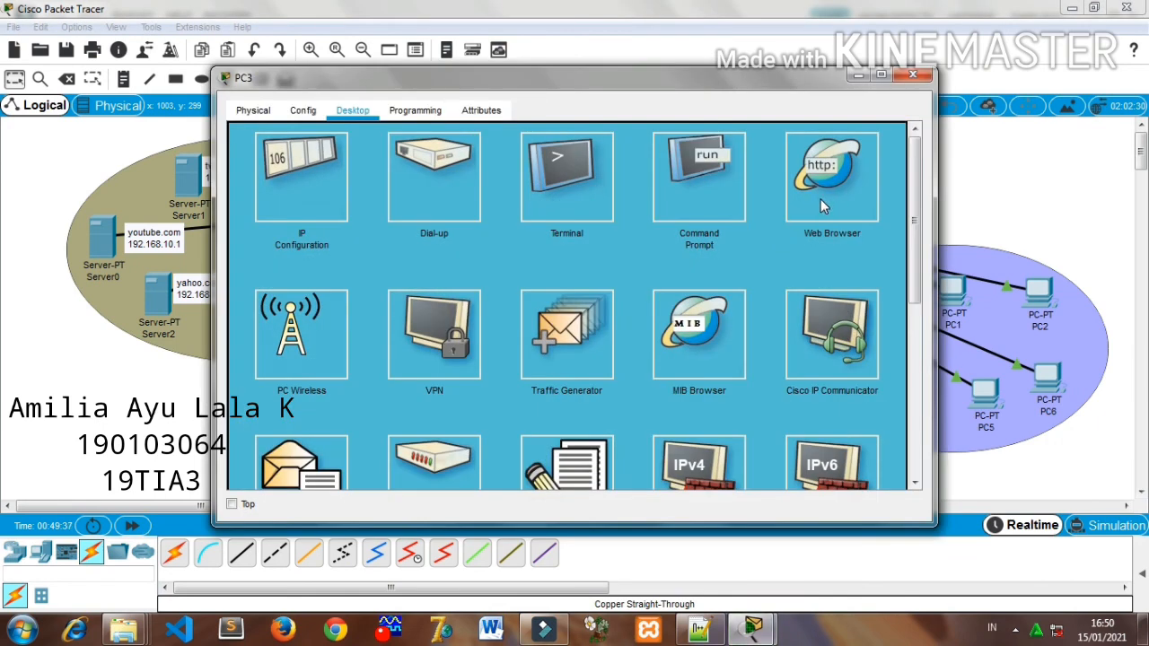
{"action": "left_click", "coordinate": [826, 204]}
{"action": "left_click", "coordinate": [487, 157]}
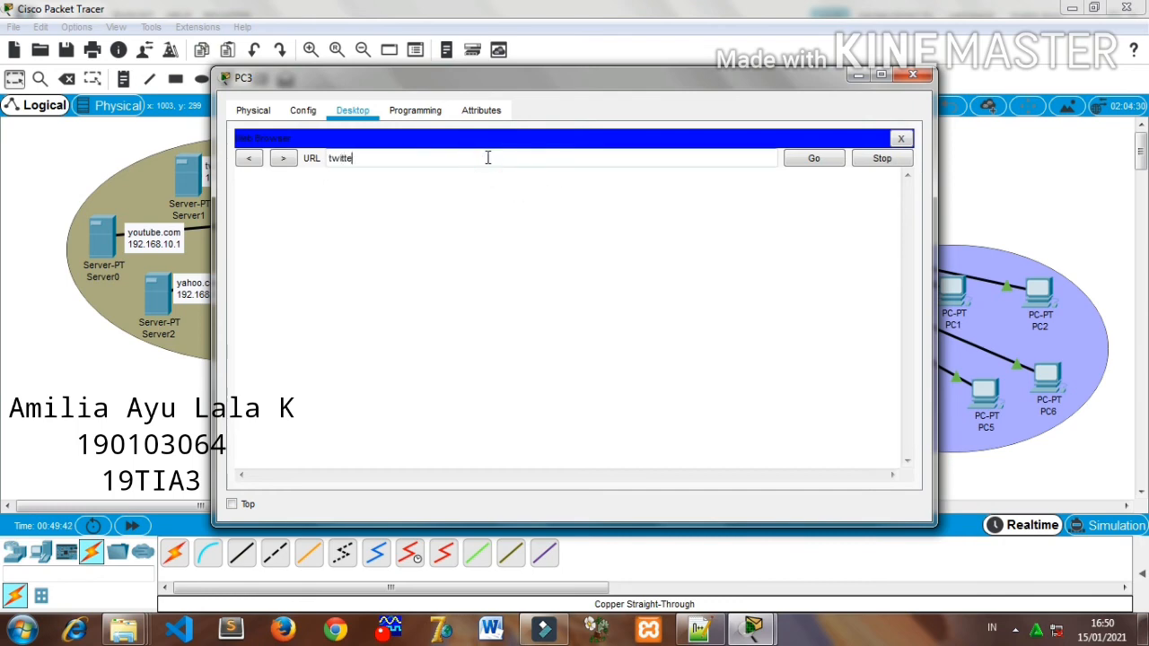
{"action": "type", "text": "twitter.com"}
{"action": "left_click", "coordinate": [814, 158]}
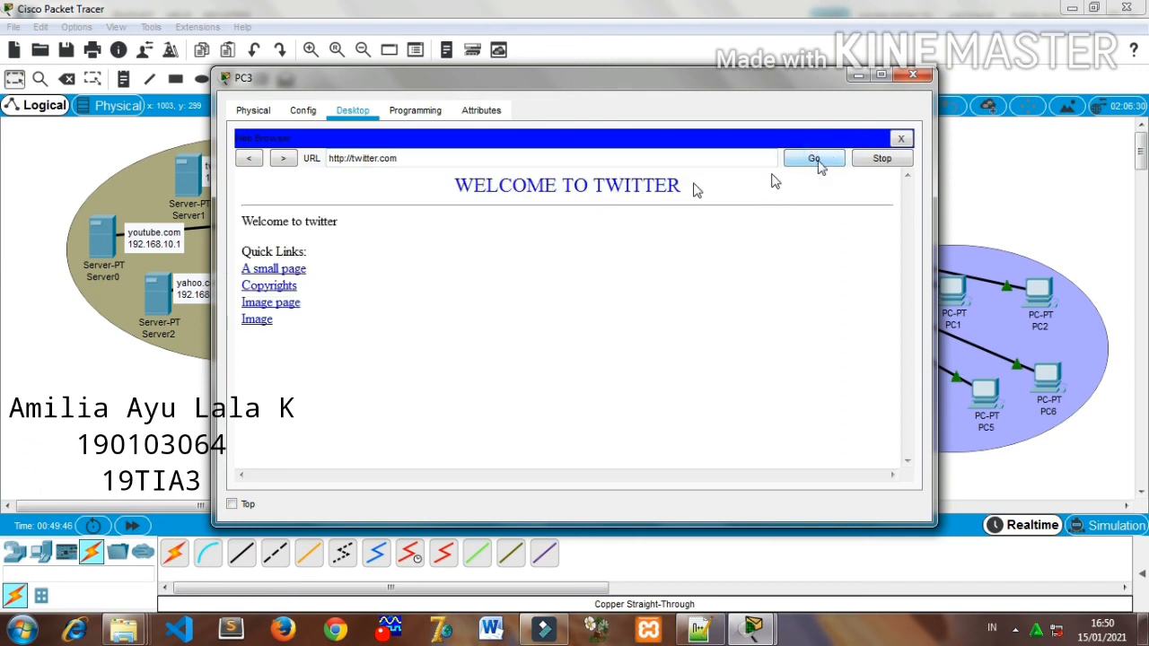
- Load yahoo.com in PC3's web browser to check its page, and close the PC3 window
{"action": "triple_click", "coordinate": [414, 165]}
{"action": "double_click", "coordinate": [416, 164]}
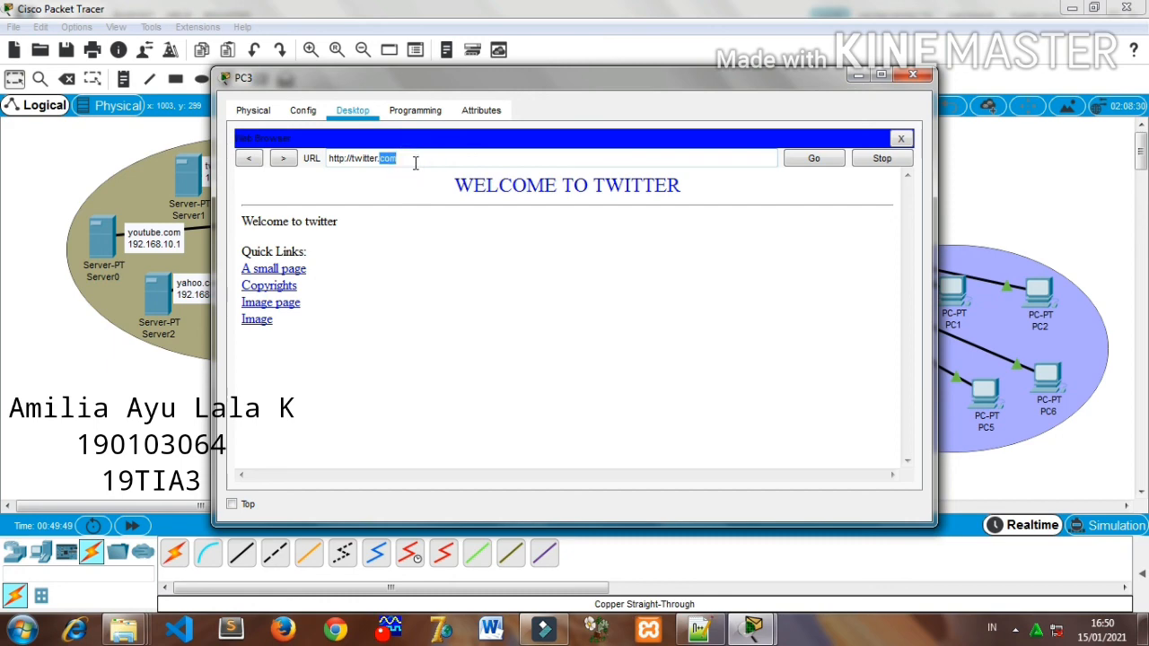
{"action": "type", "text": "ya"}
{"action": "key", "text": "BackSpace"}
{"action": "key", "text": "BackSpace"}
{"action": "key", "text": "BackSpace"}
{"action": "key", "text": "BackSpace"}
{"action": "key", "text": "BackSpace"}
{"action": "key", "text": "BackSpace"}
{"action": "key", "text": "BackSpace"}
{"action": "key", "text": "BackSpace"}
{"action": "key", "text": "BackSpace"}
{"action": "key", "text": "BackSpace"}
{"action": "key", "text": "BackSpace"}
{"action": "key", "text": "BackSpace"}
{"action": "key", "text": "BackSpace"}
{"action": "key", "text": "BackSpace"}
{"action": "key", "text": "BackSpace"}
{"action": "key", "text": "BackSpace"}
{"action": "key", "text": "BackSpace"}
{"action": "key", "text": "BackSpace"}
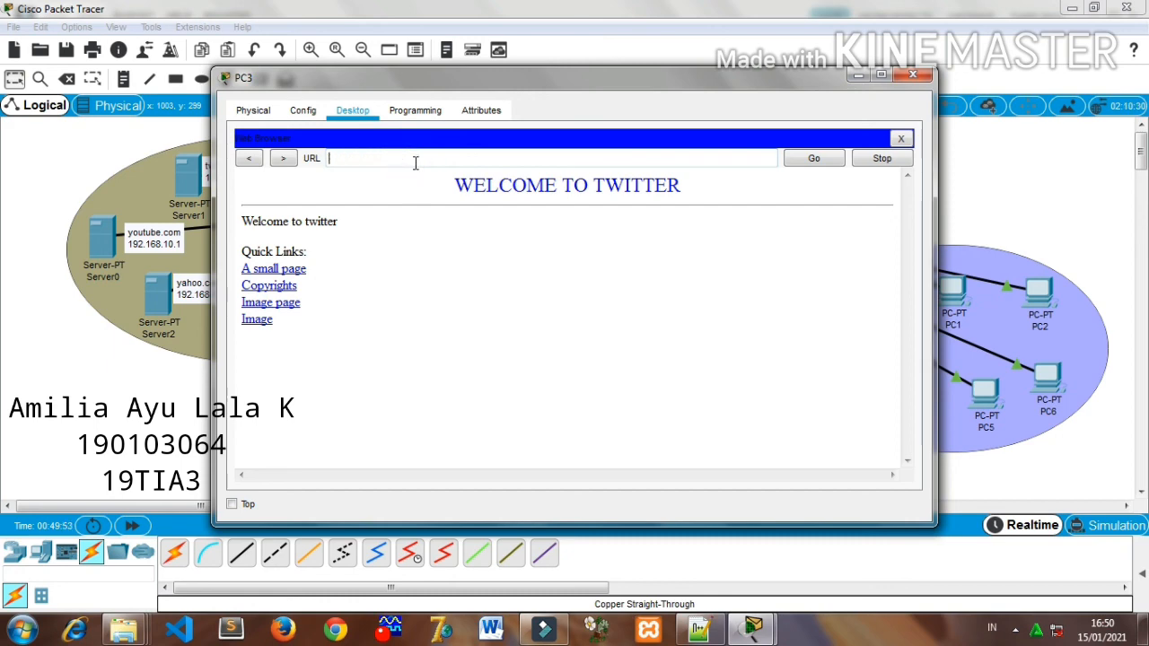
{"action": "type", "text": "yahoo.com"}
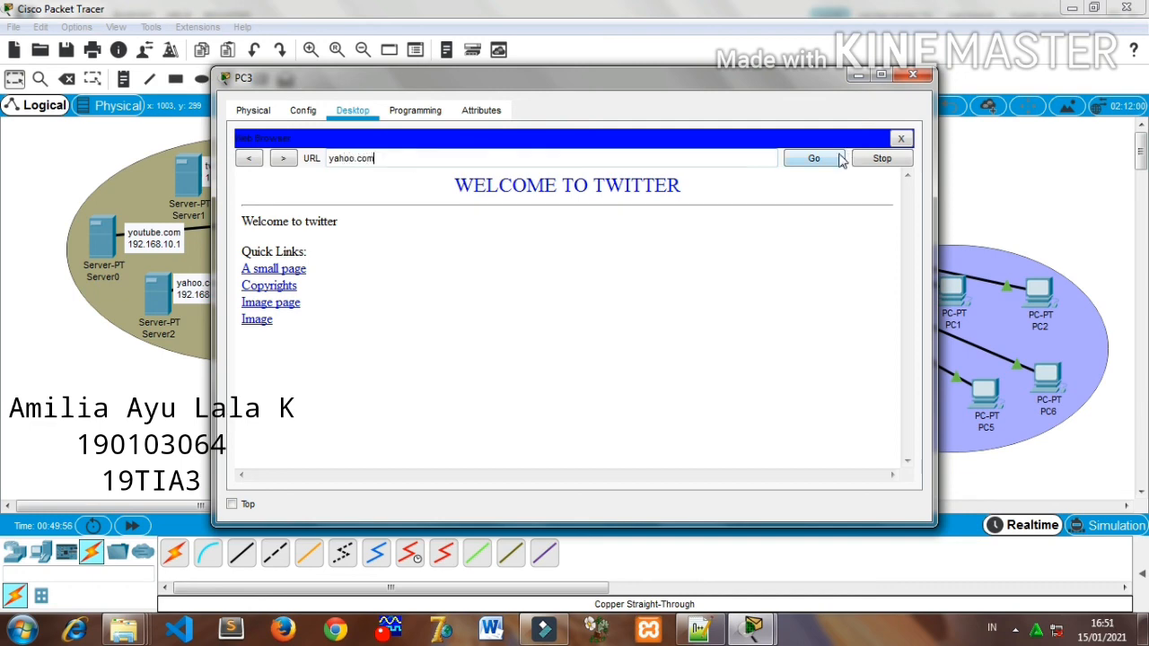
{"action": "left_click", "coordinate": [841, 160]}
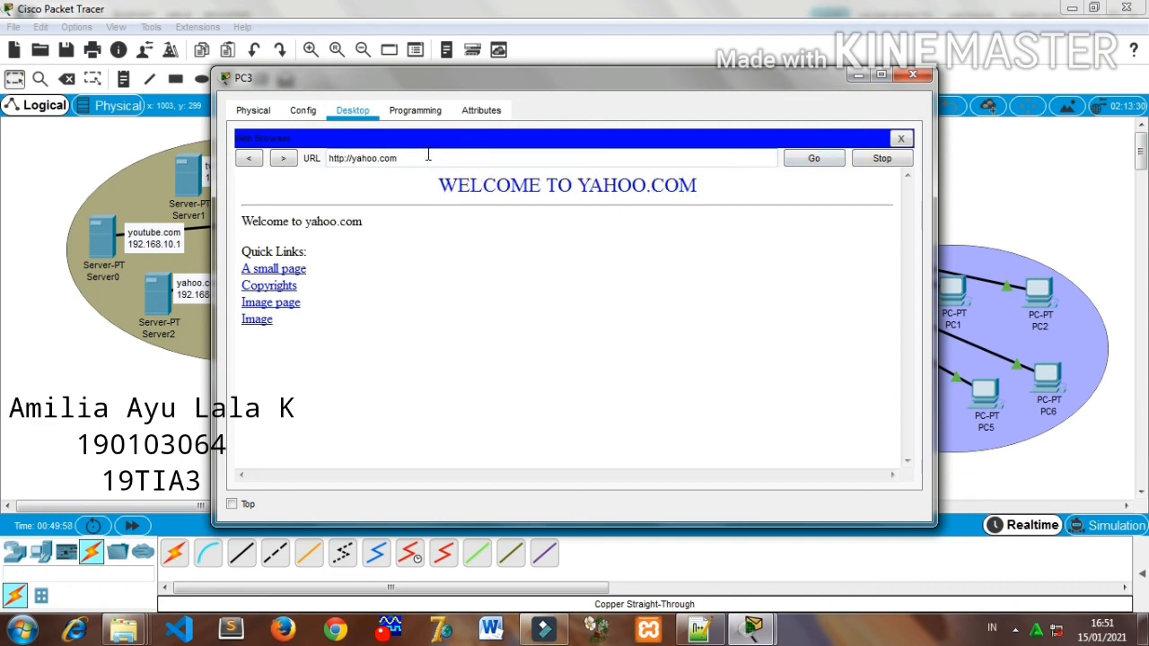
{"action": "left_click", "coordinate": [812, 165]}
{"action": "left_click", "coordinate": [920, 79]}
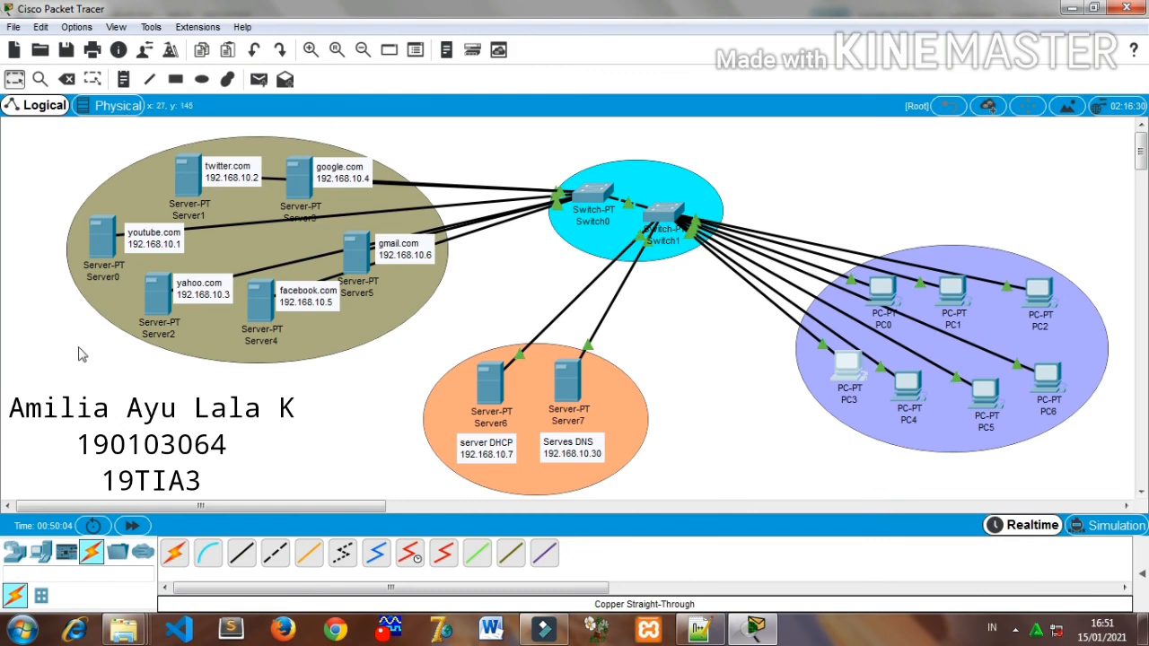